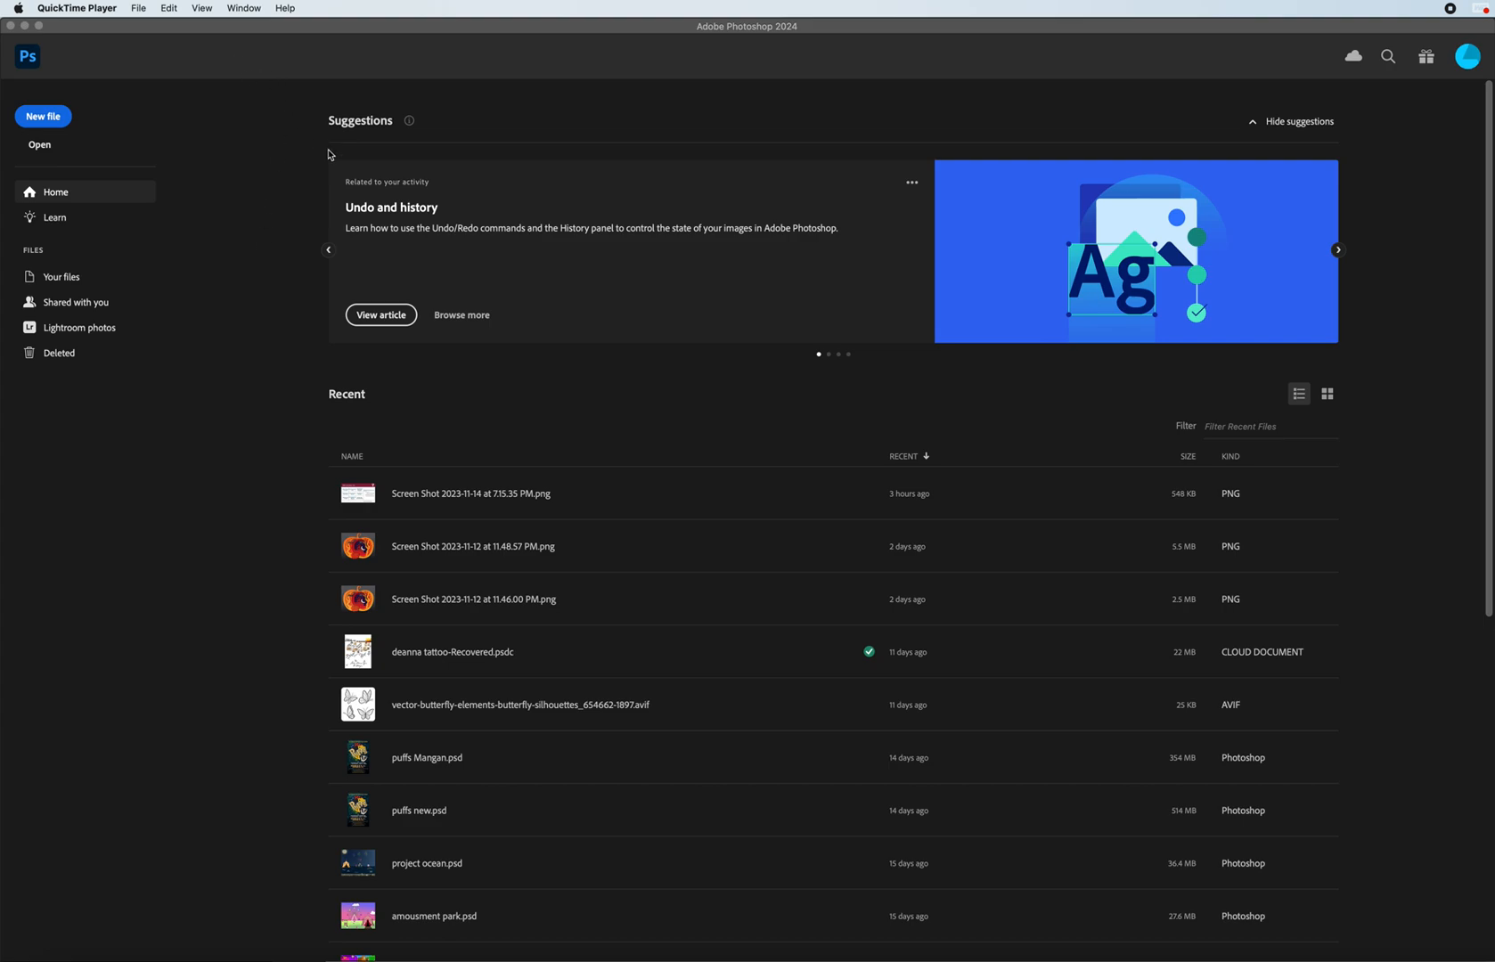
- Create a new print document with the Letter preset, 8.5 x 11 inches at 300 ppi, RGB Color and white background
click(132, 42)
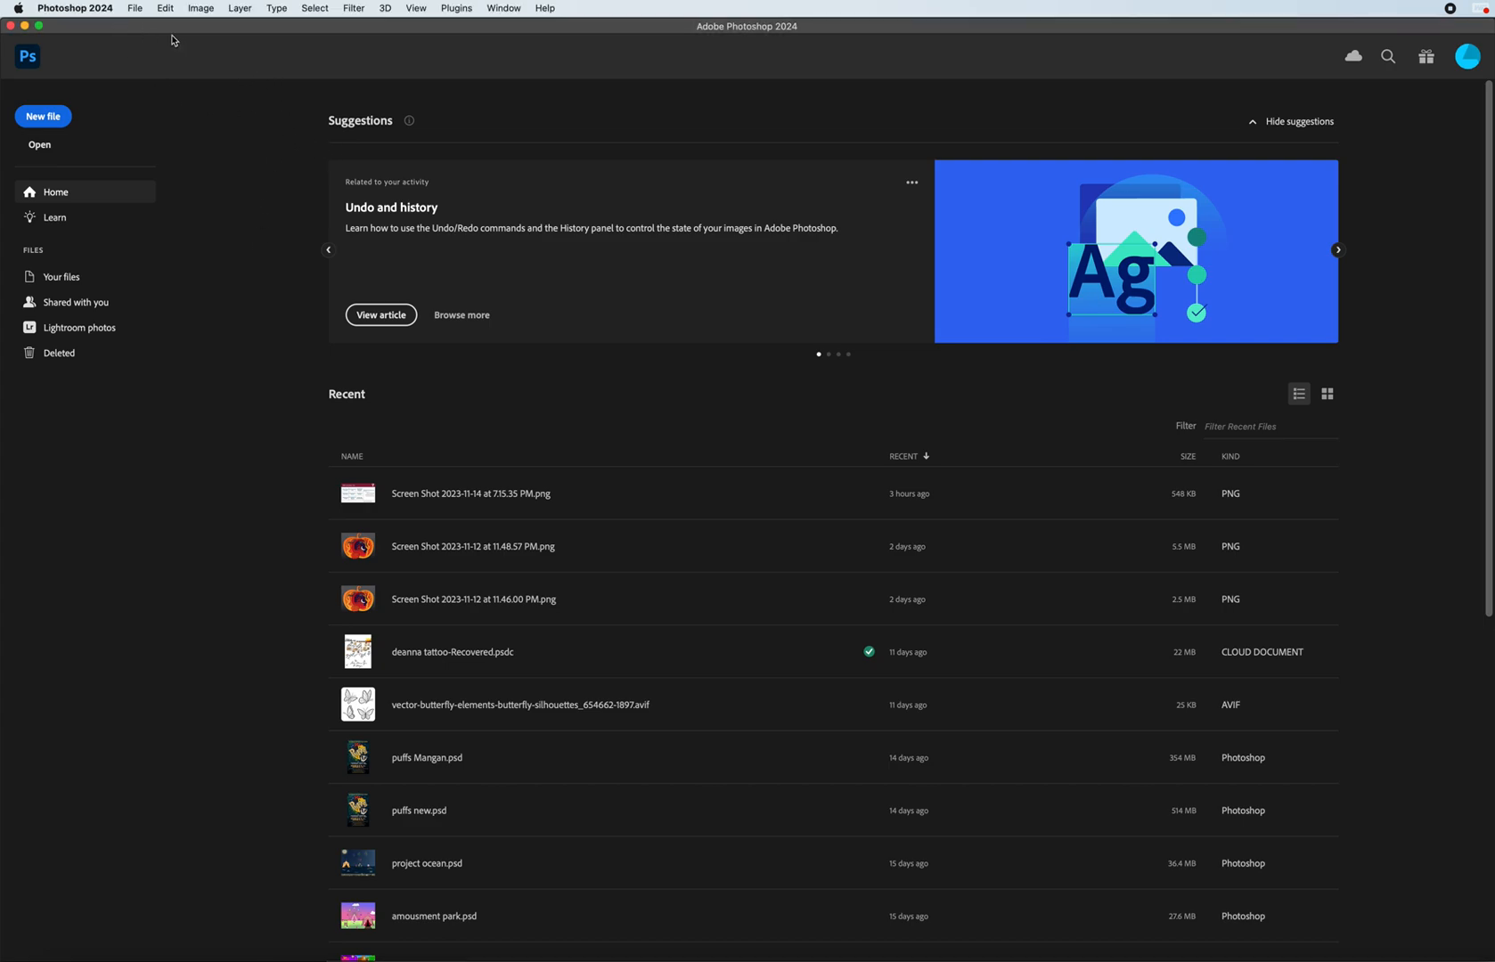
click(136, 9)
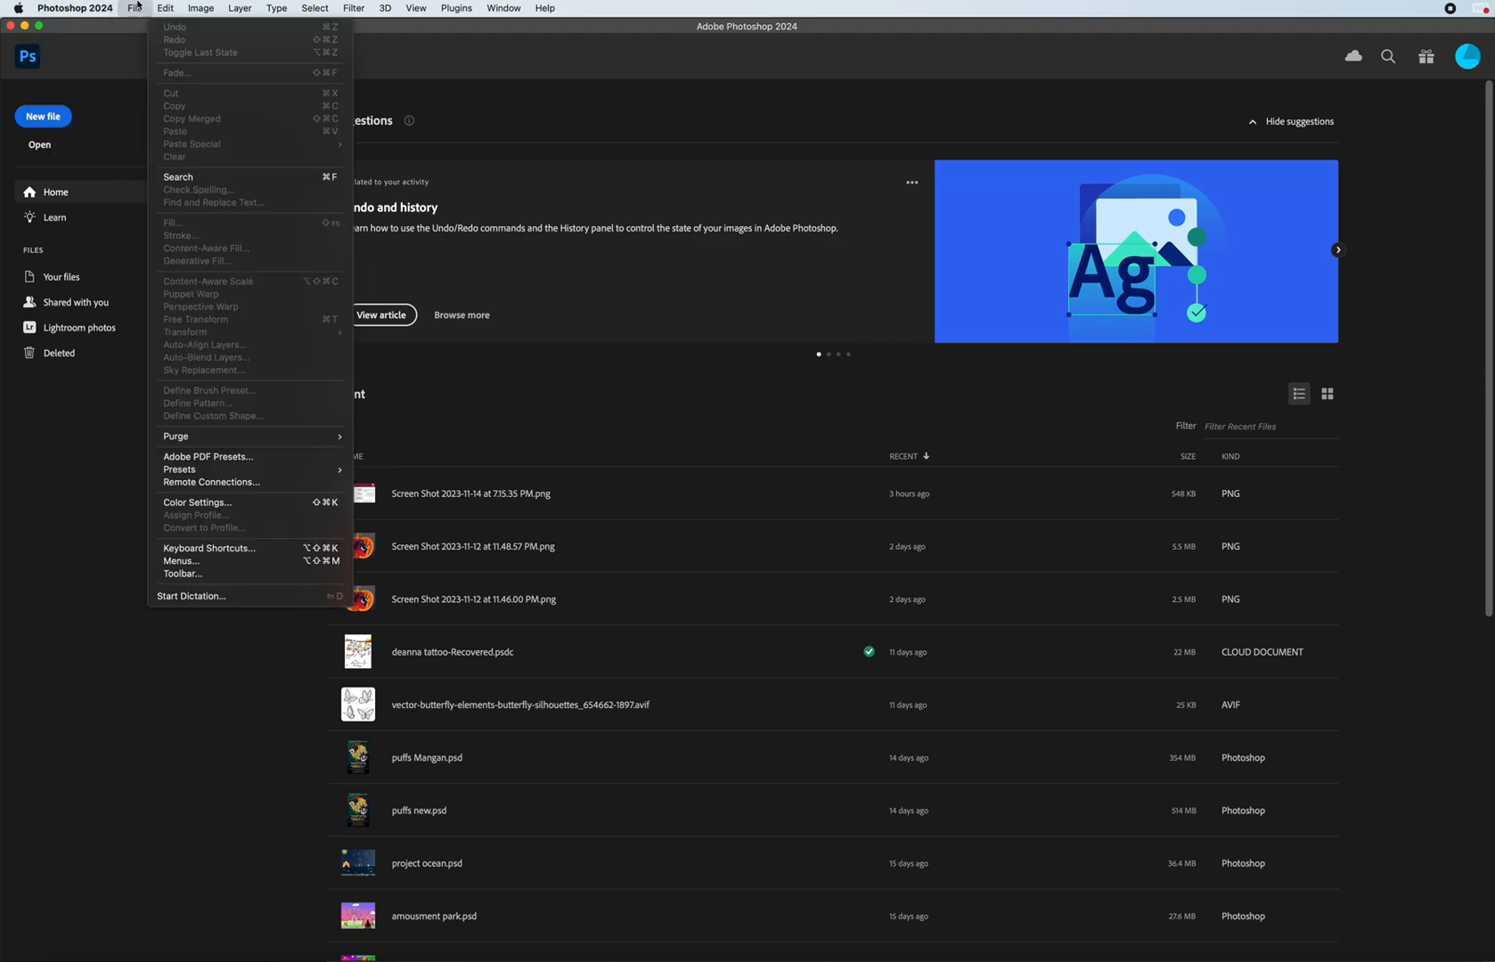
click(145, 28)
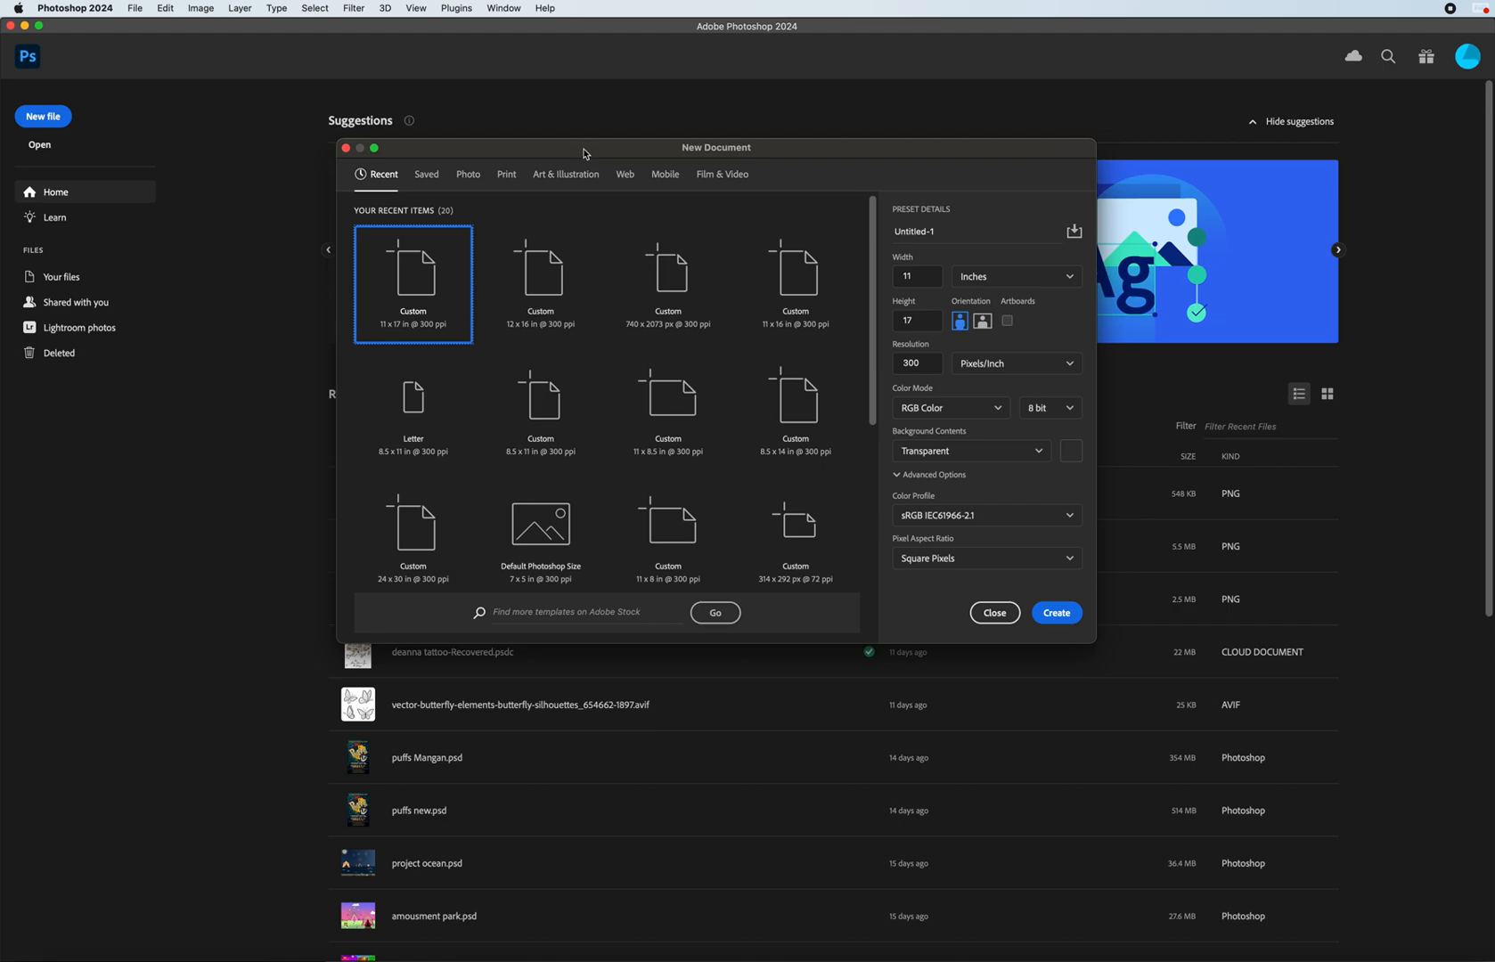
drag(584, 149, 604, 140)
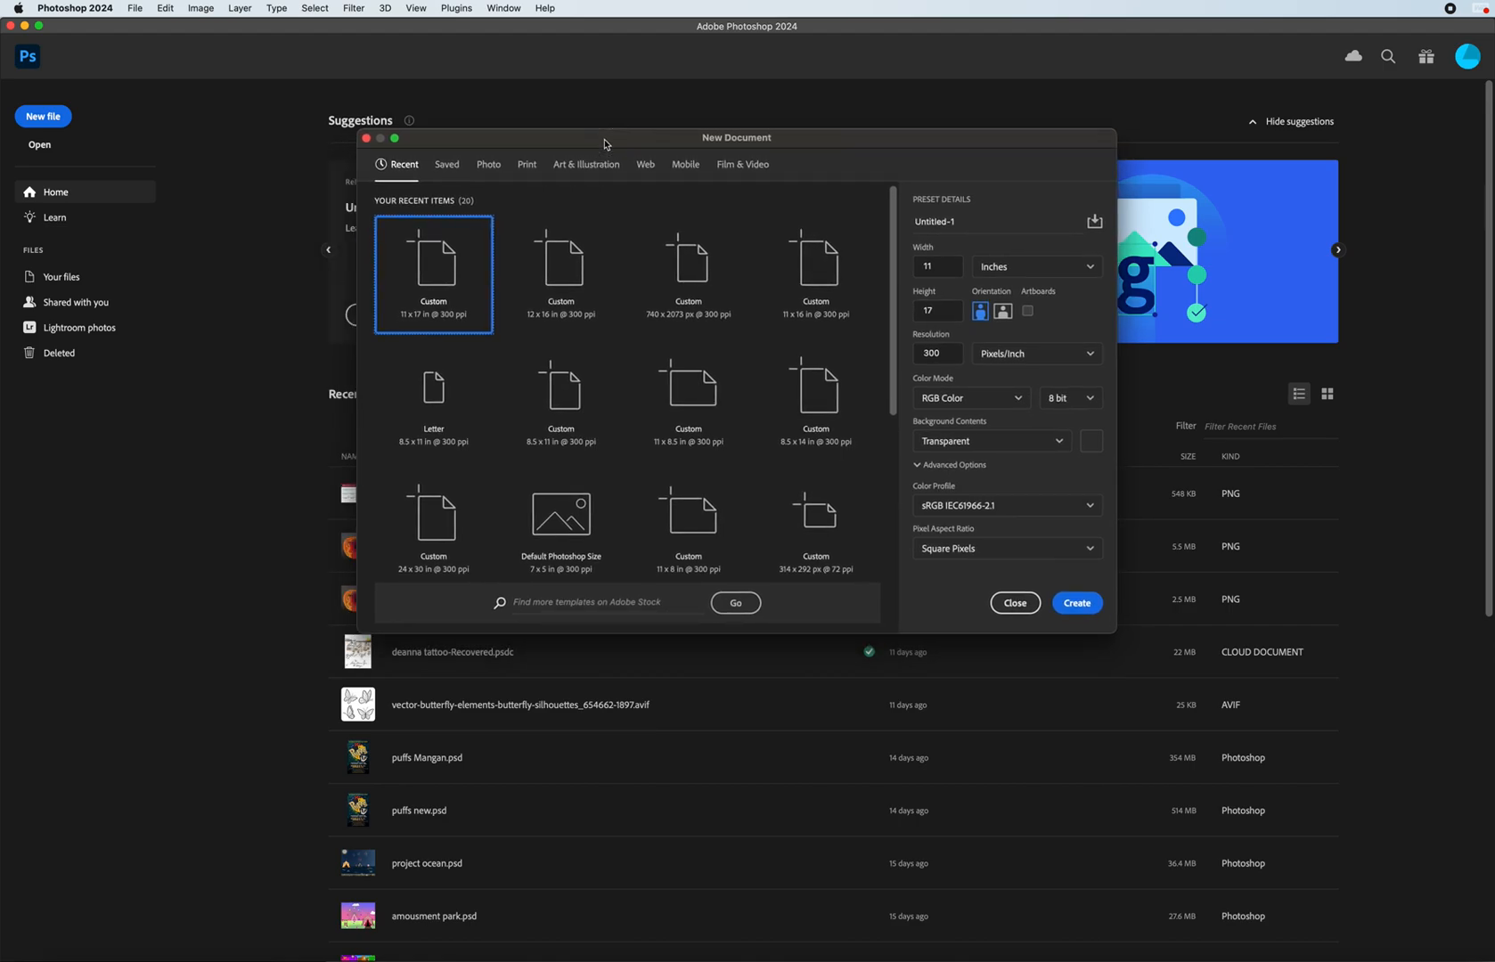
click(532, 167)
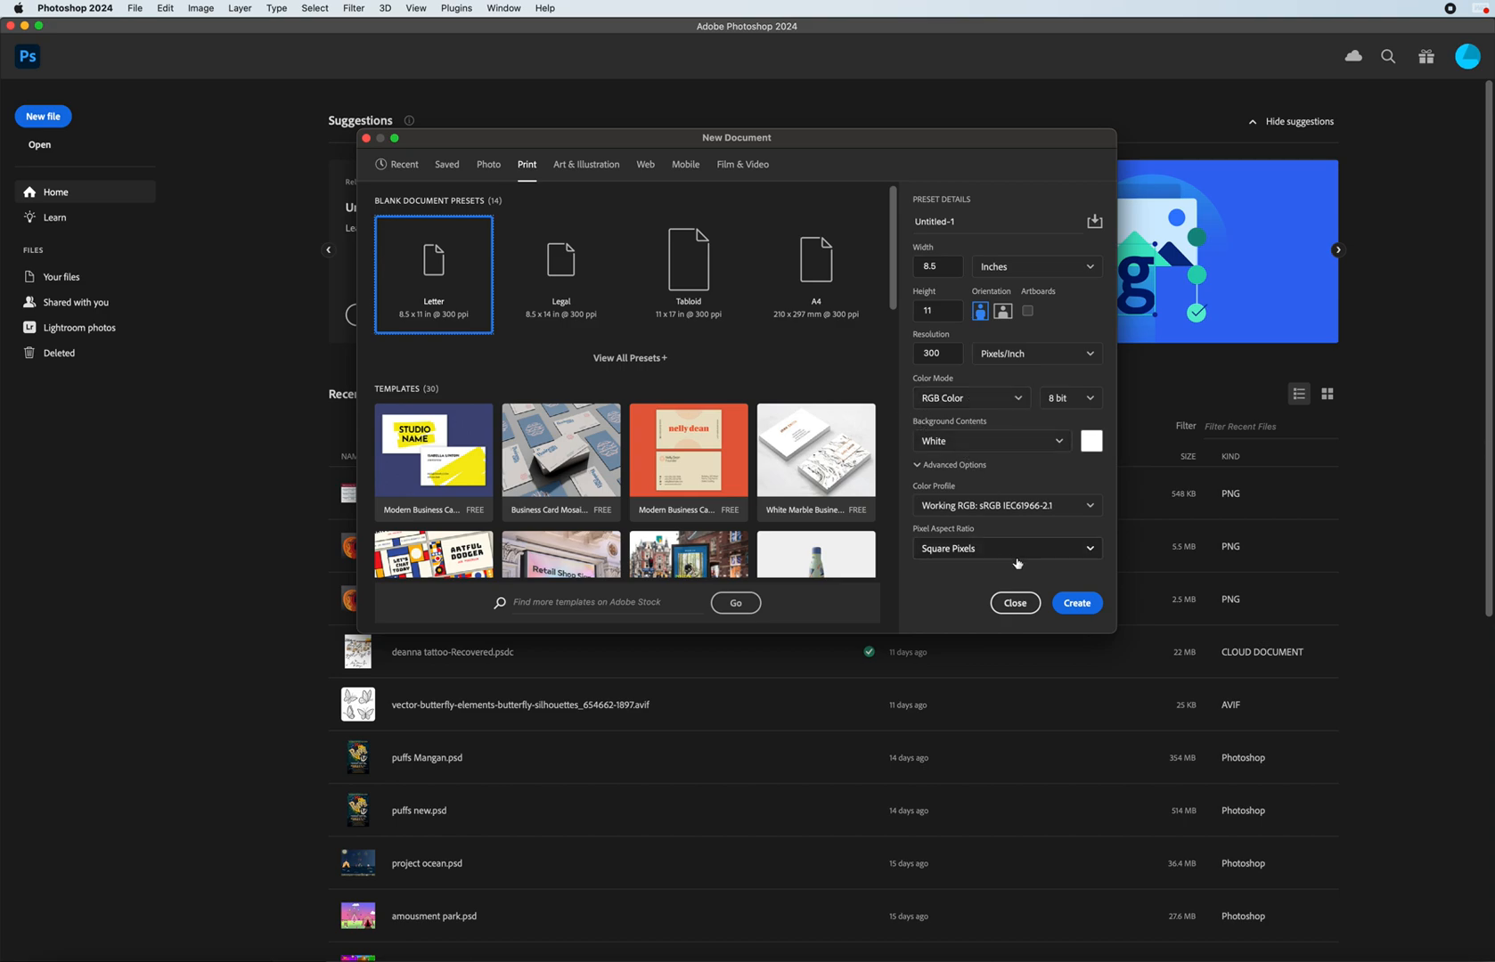
click(1077, 605)
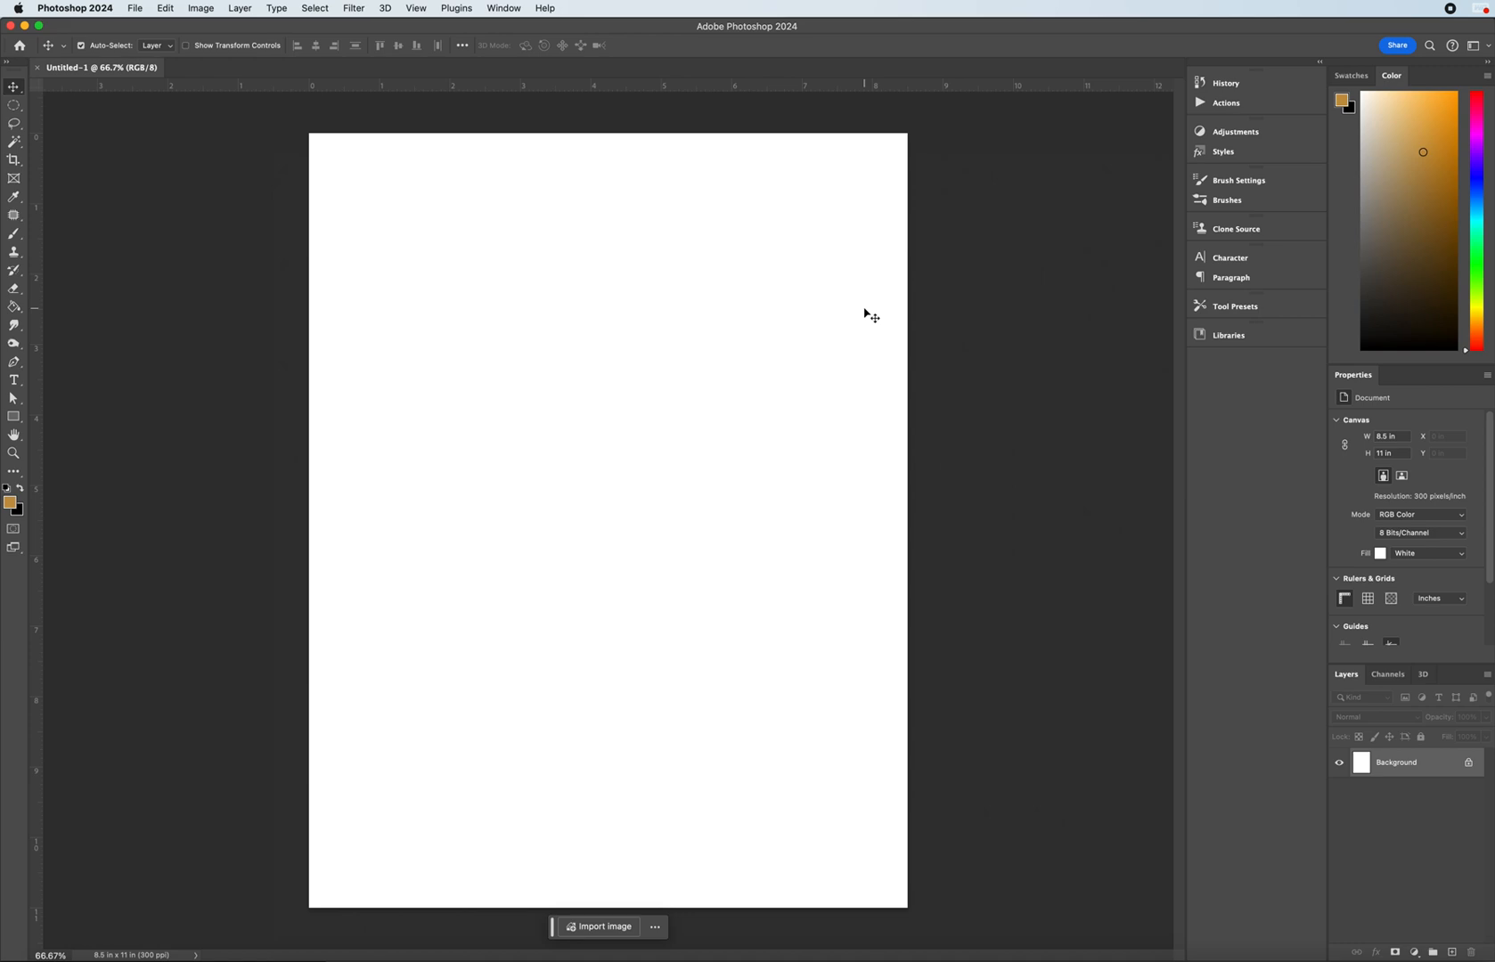
- Place Donald Duck.png from the Downloads folder into the document as an embedded image
click(136, 8)
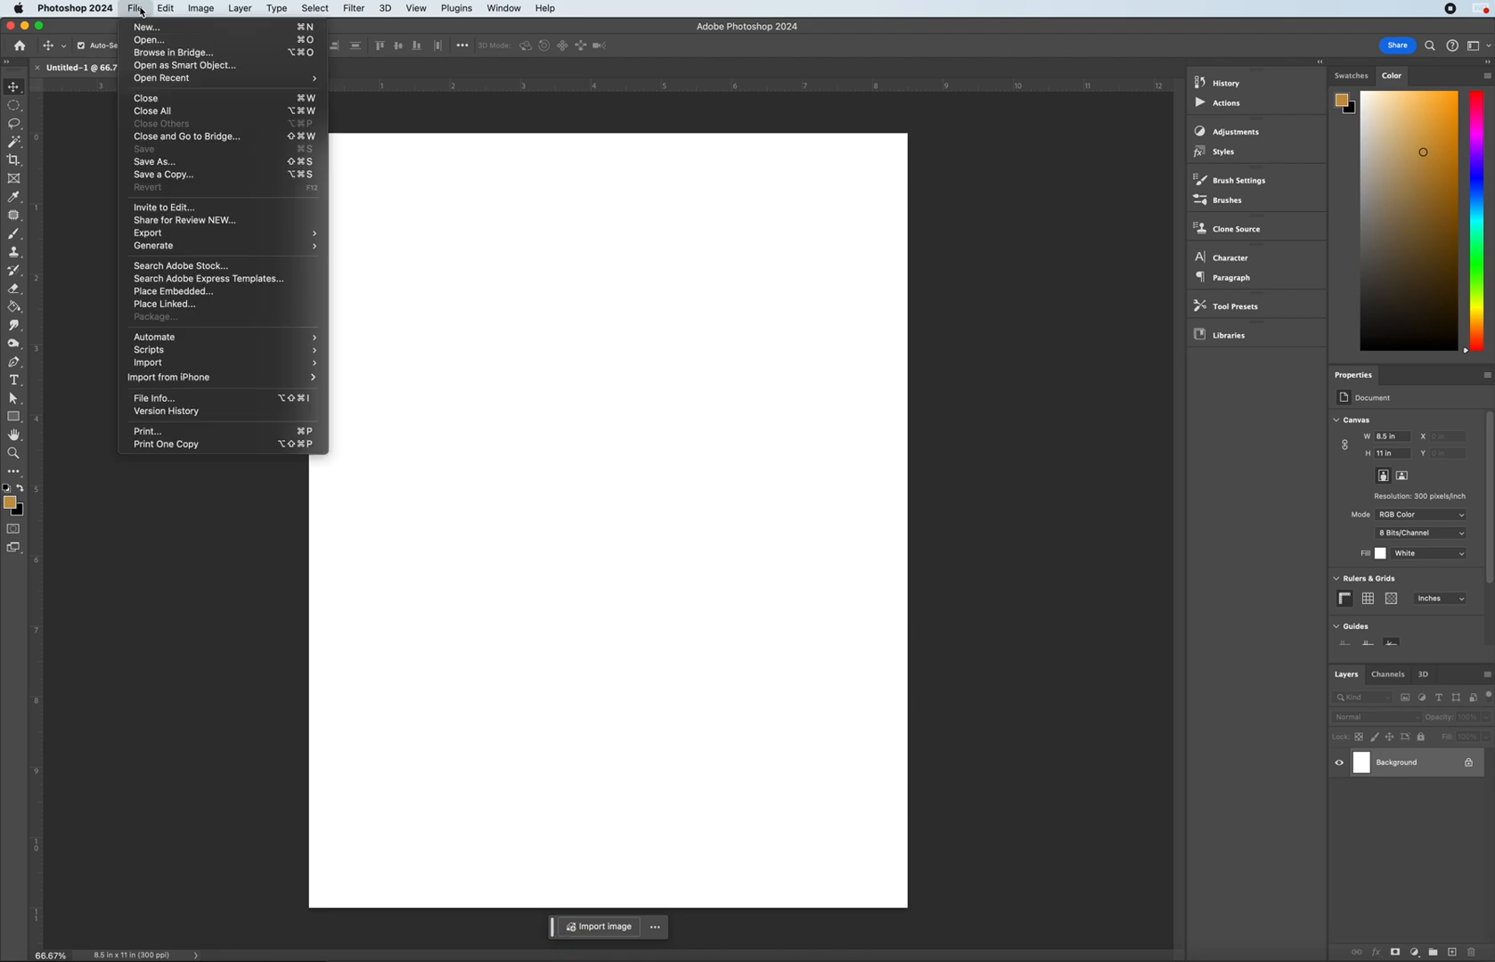
click(196, 292)
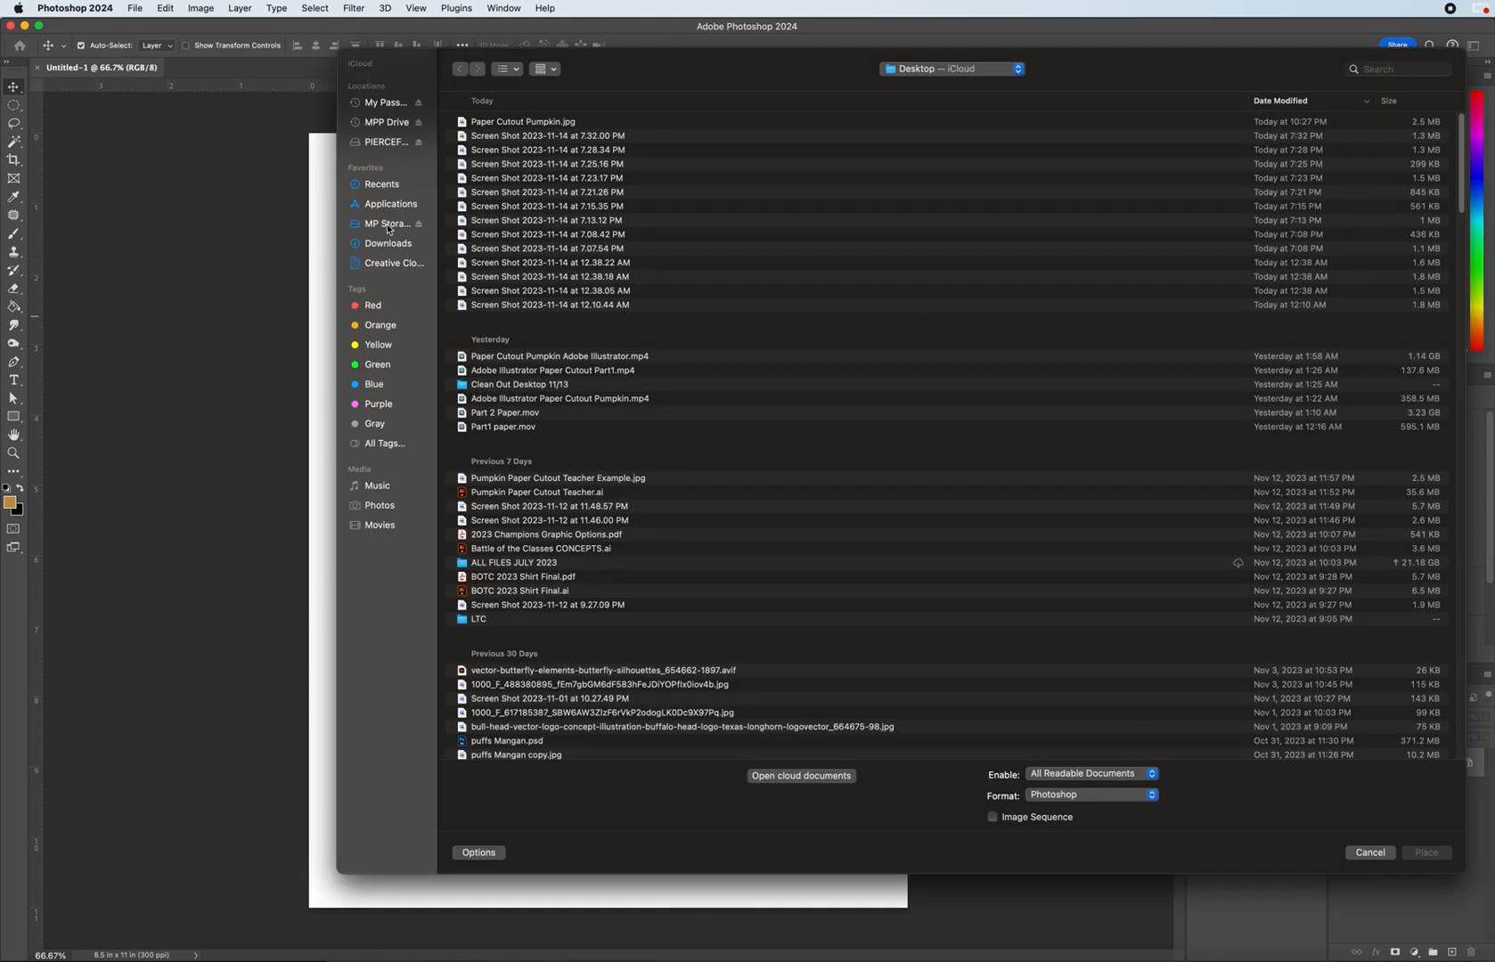
click(388, 243)
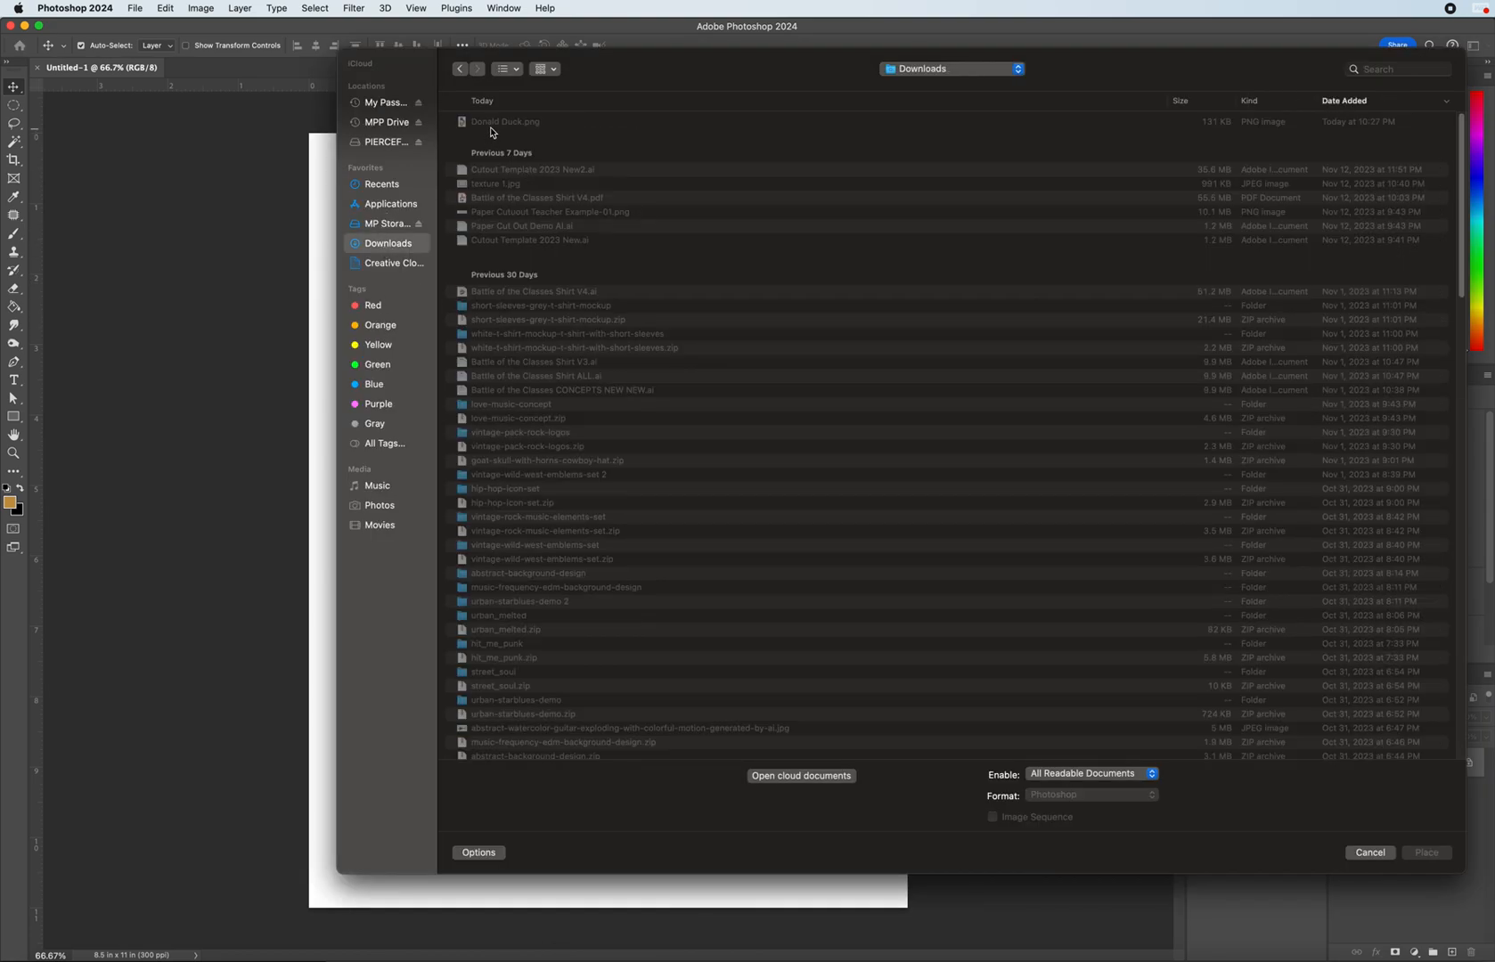
click(493, 123)
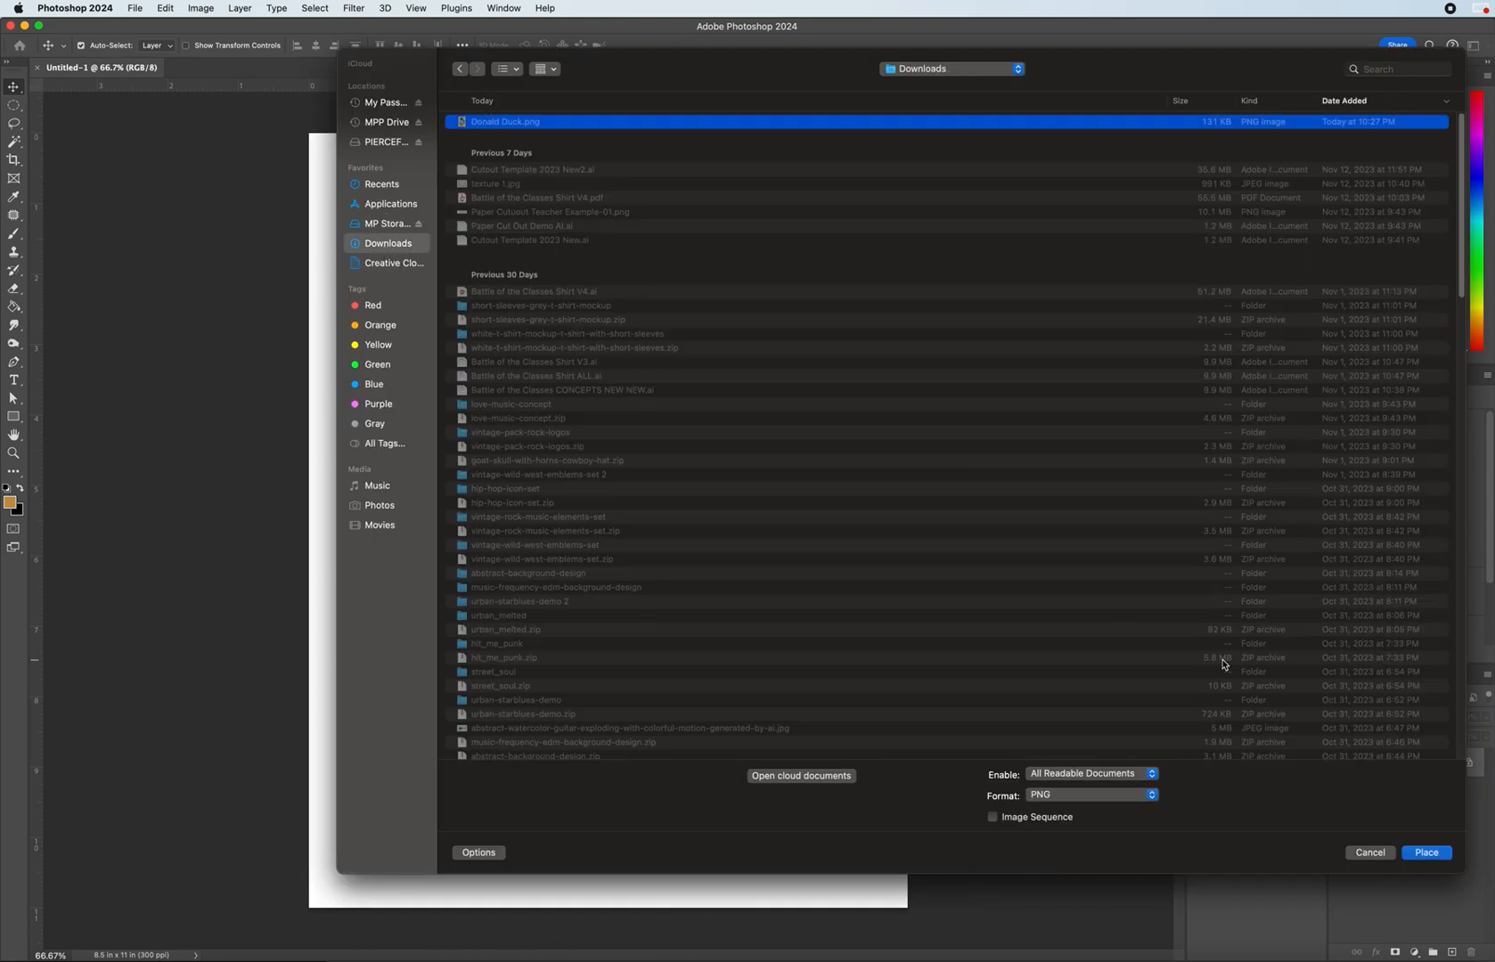
click(1426, 853)
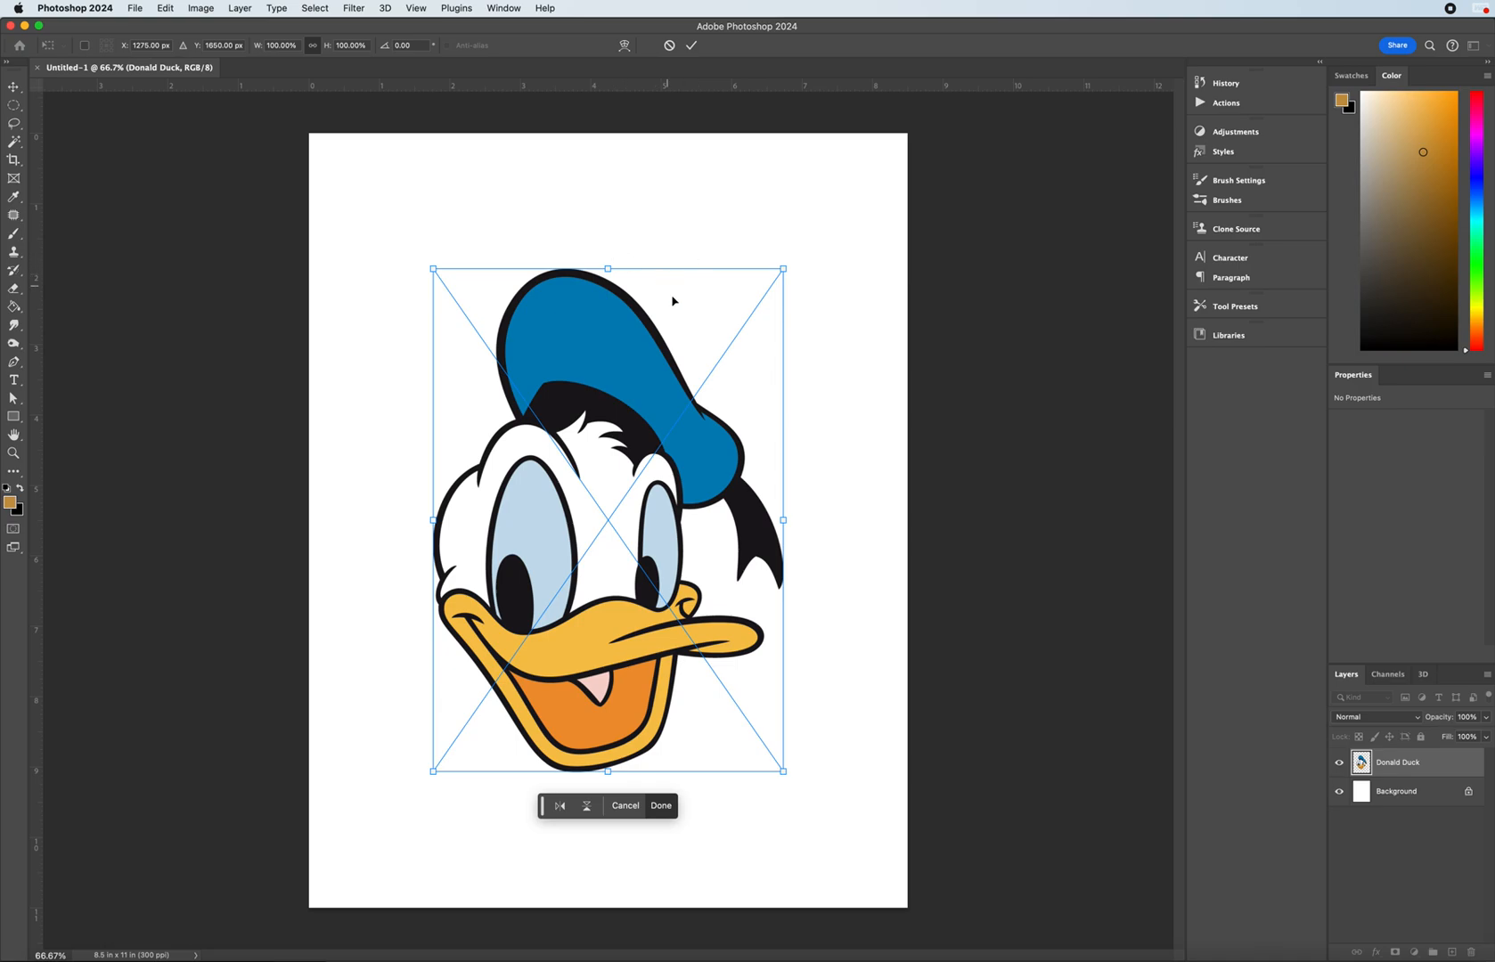
- Scale the placed duck image proportionally to about 135% so it fills most of the page, and commit the transform
drag(608, 268, 608, 158)
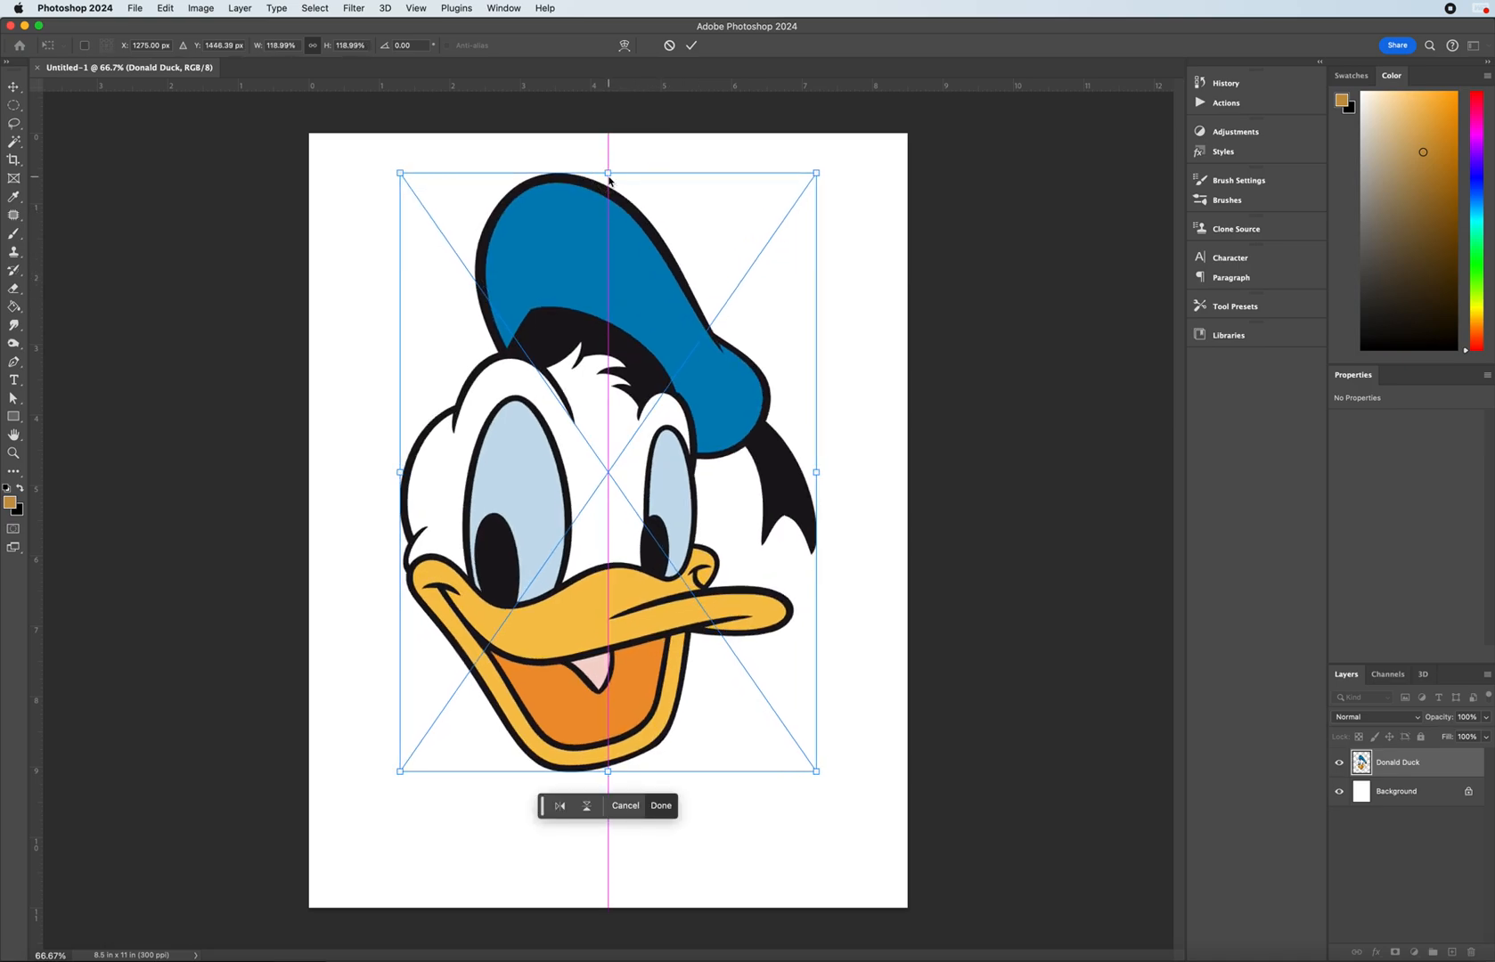
drag(608, 772, 612, 852)
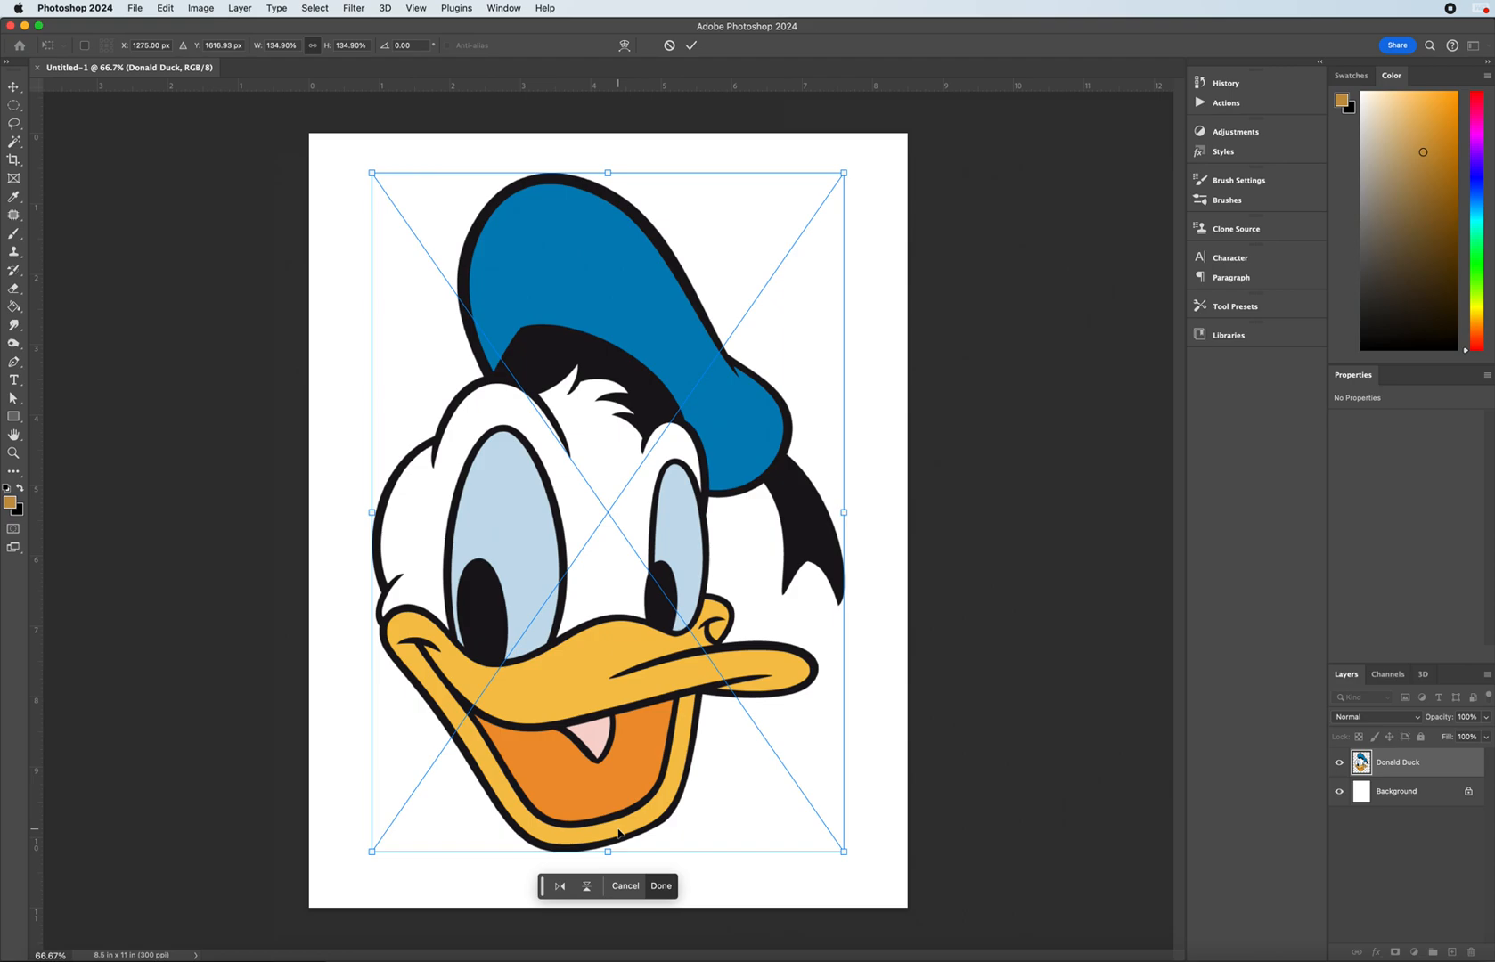
click(664, 887)
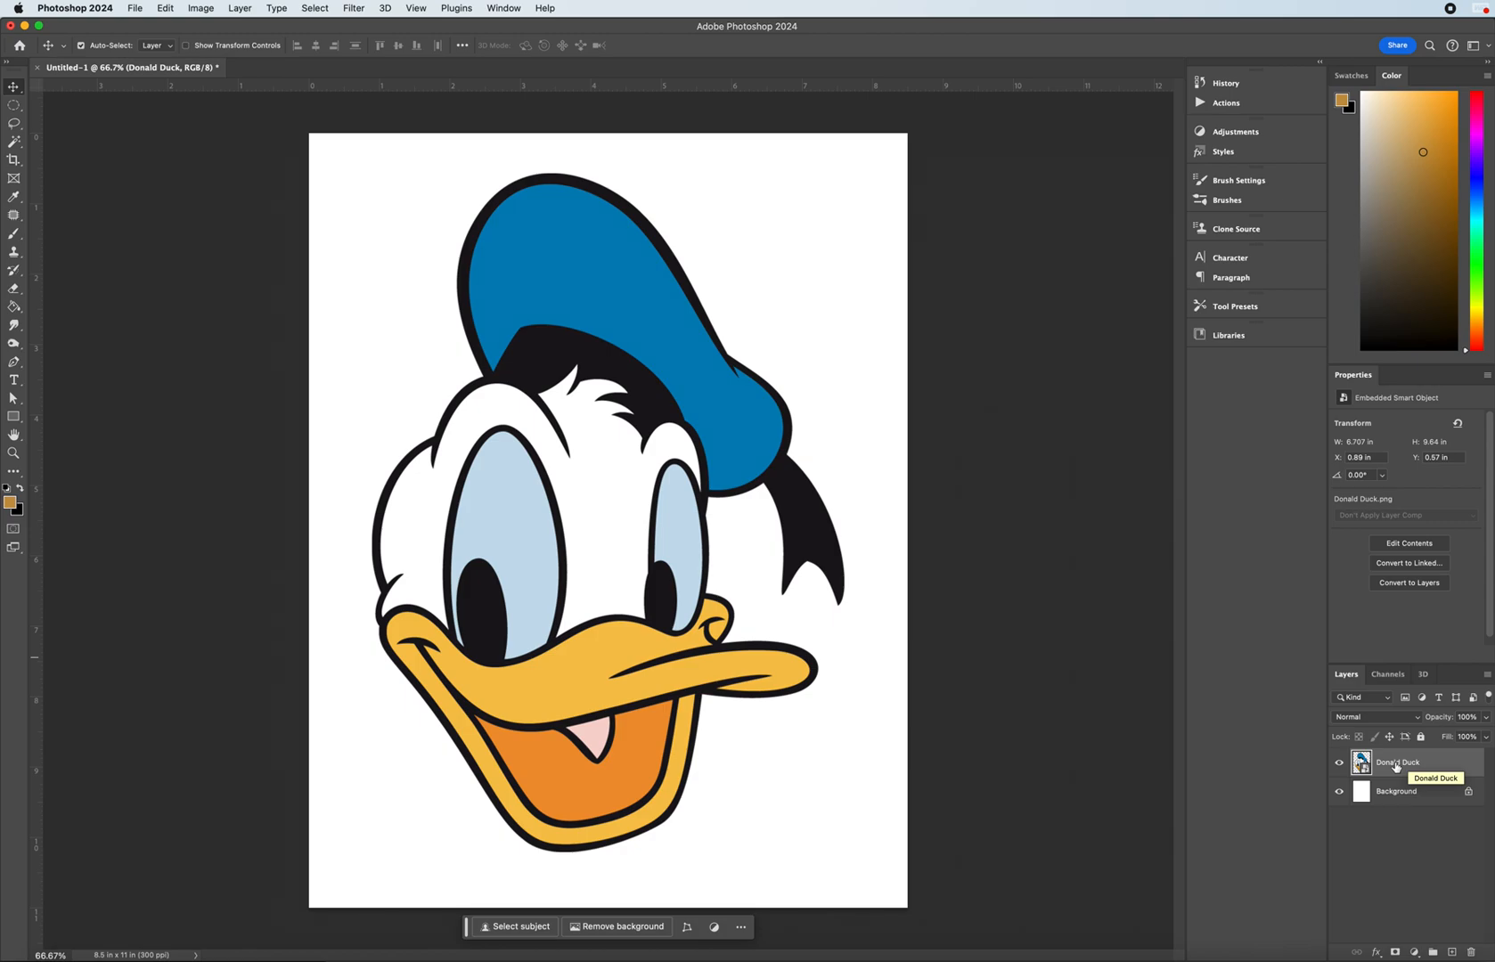
- Lower the Donald Duck layer's opacity to 40% and lock the layer completely
click(1485, 719)
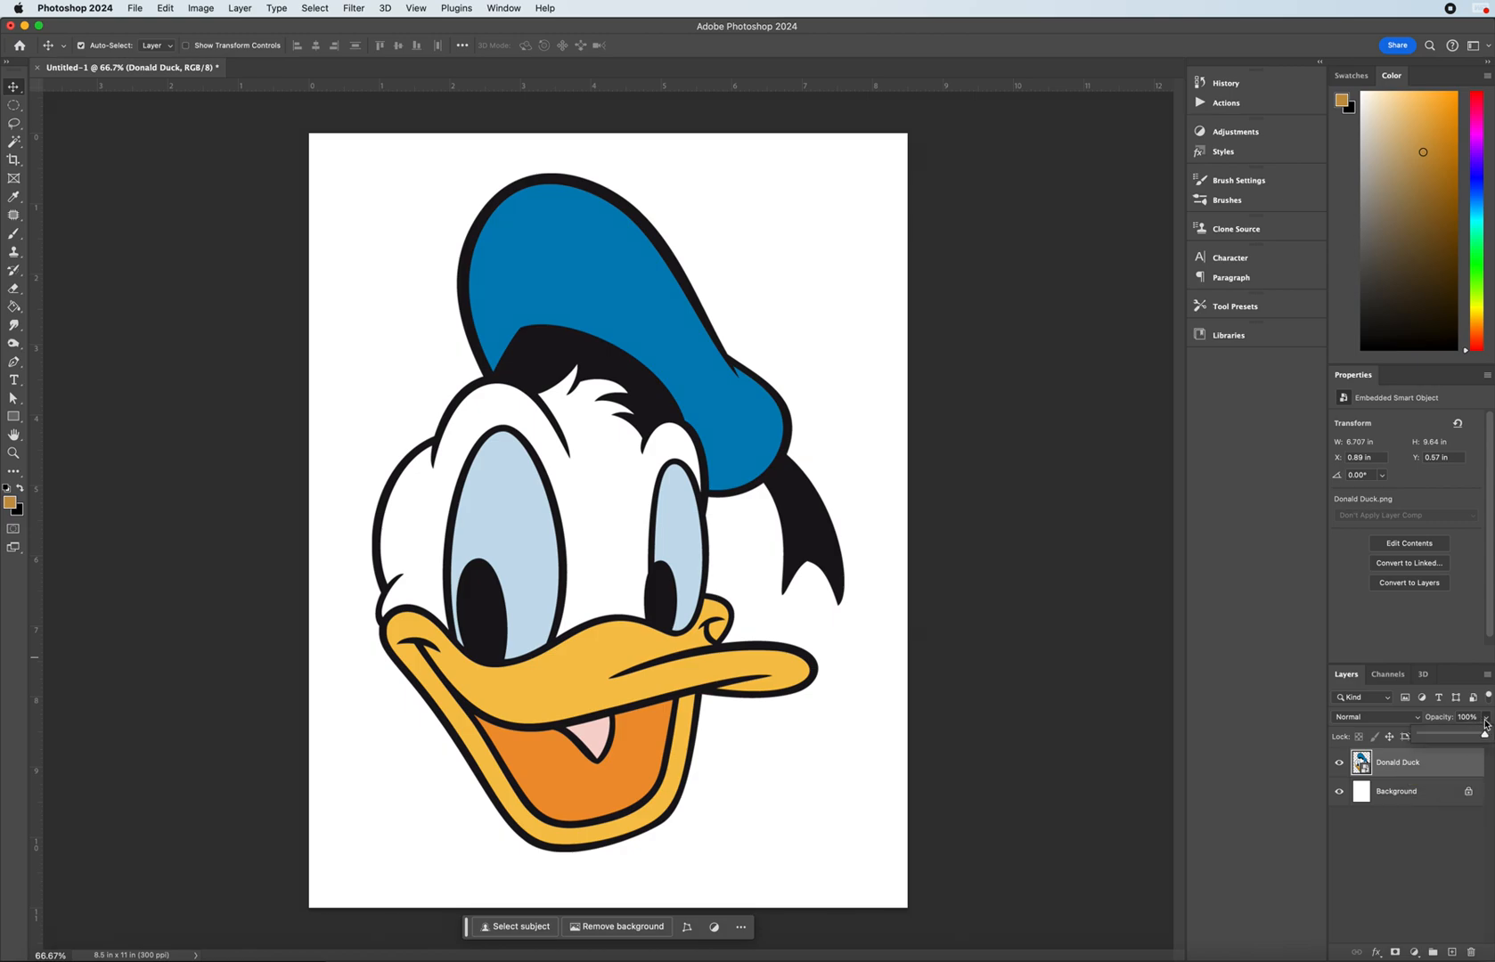
click(1447, 737)
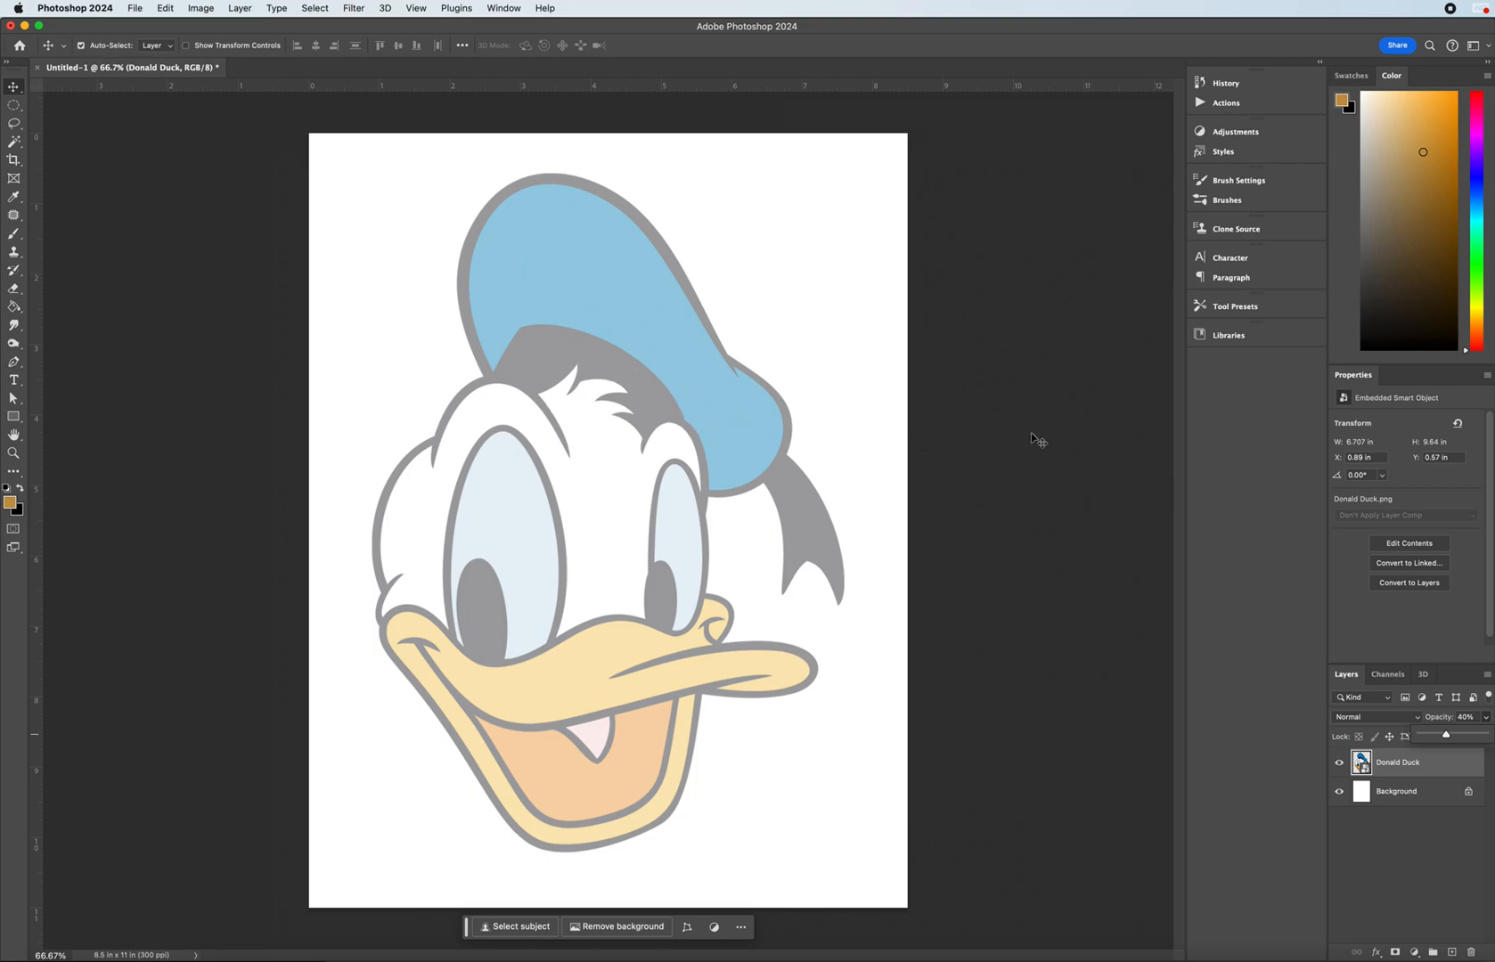
click(1429, 767)
click(1421, 738)
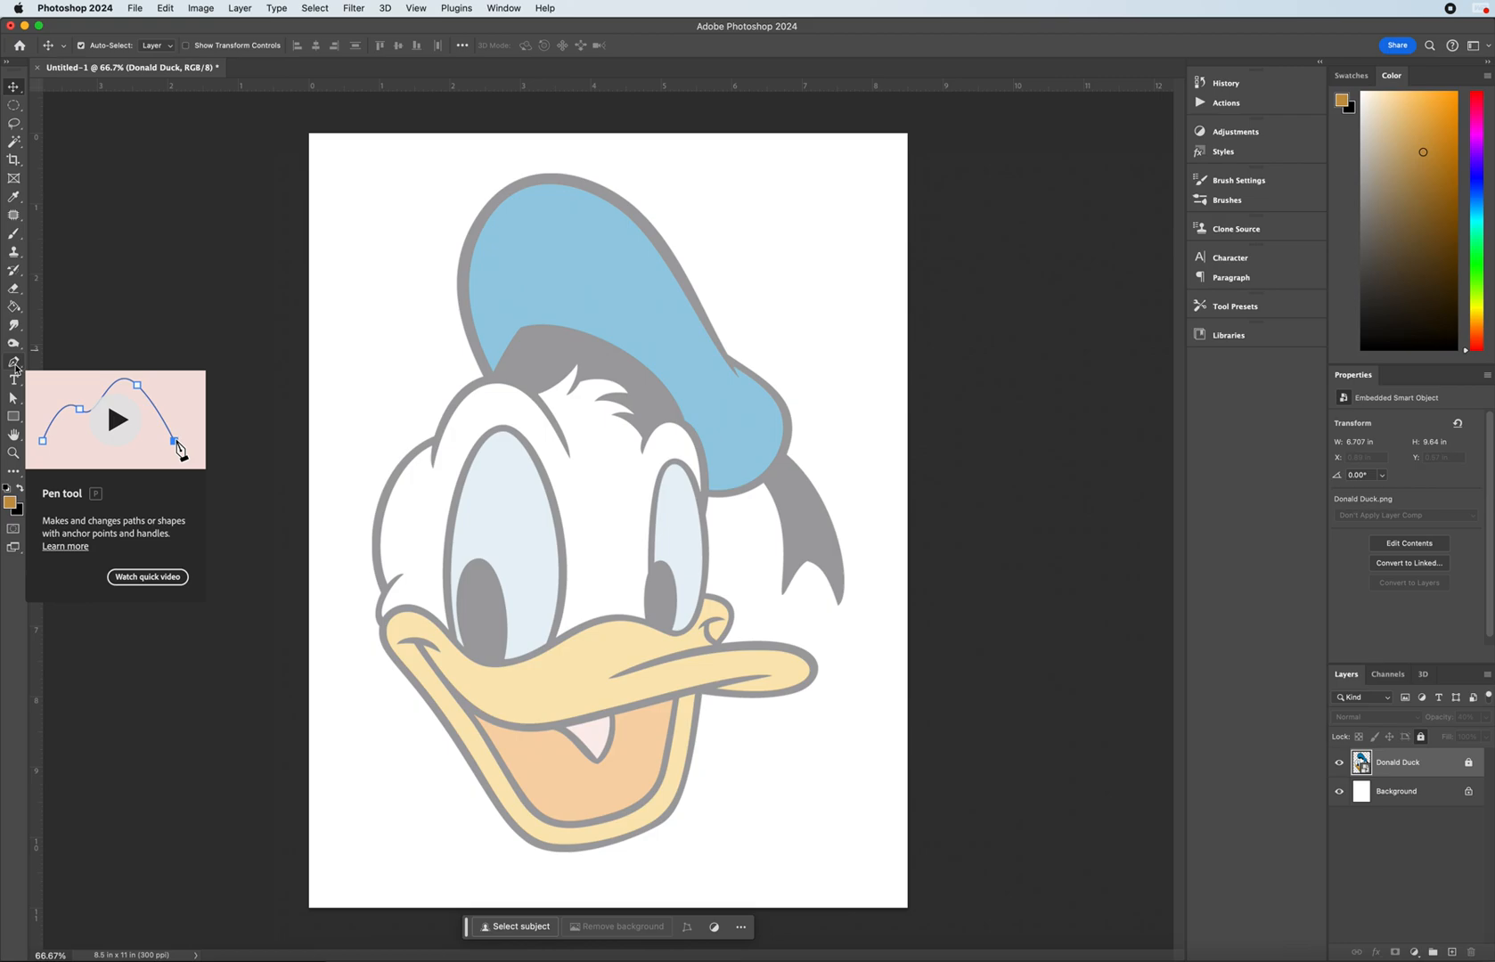
- Activate the Pen tool in Shape mode with no fill
click(14, 363)
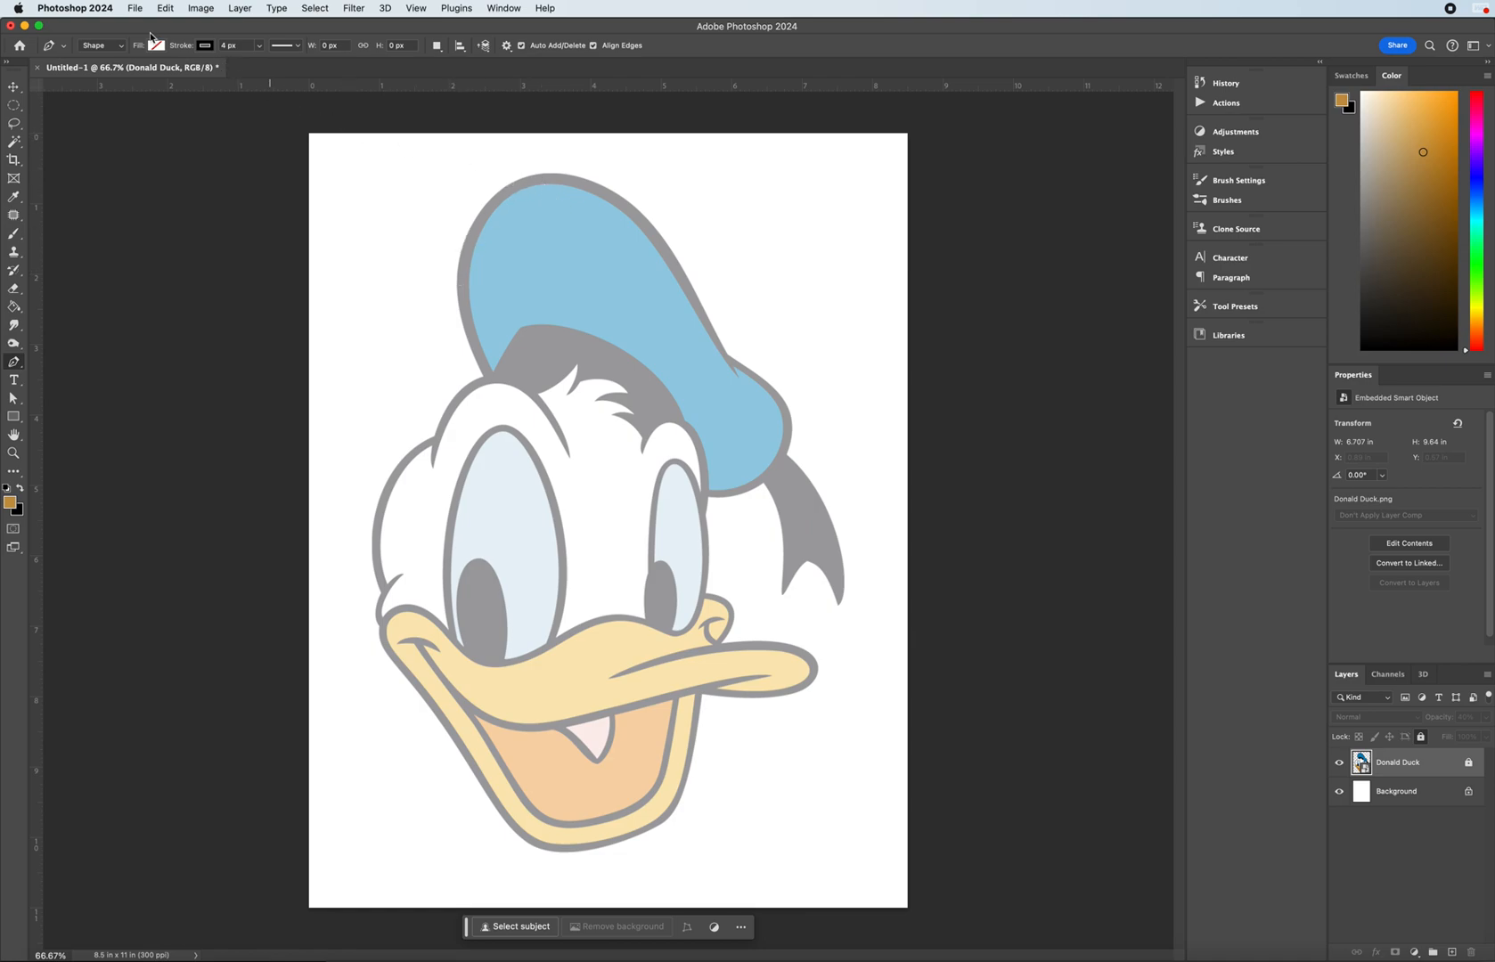
click(114, 45)
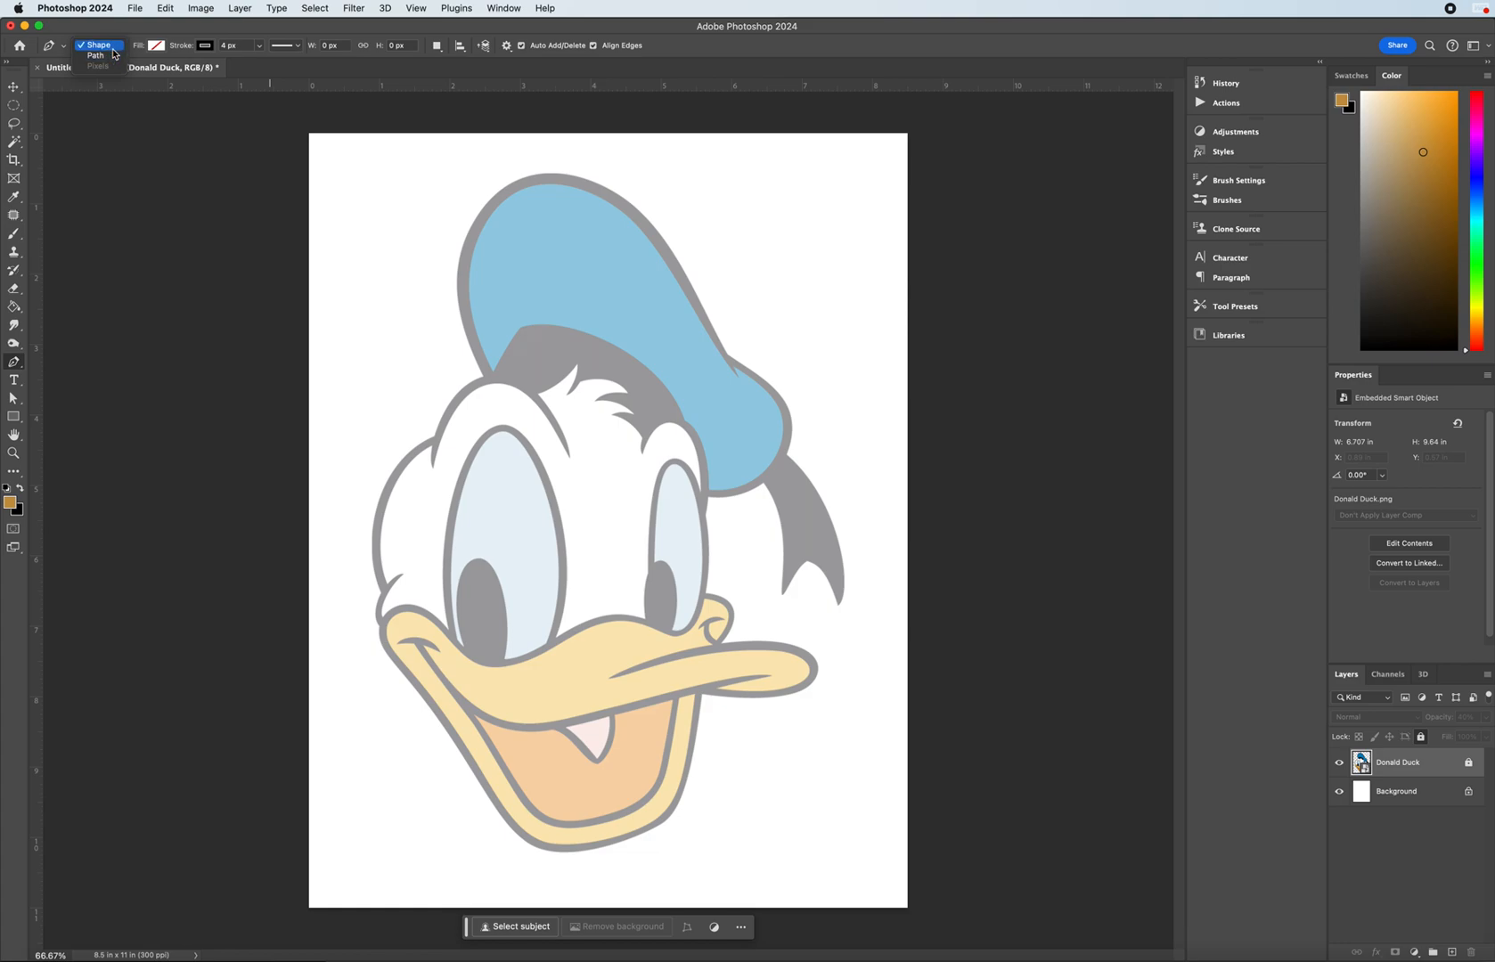
click(116, 49)
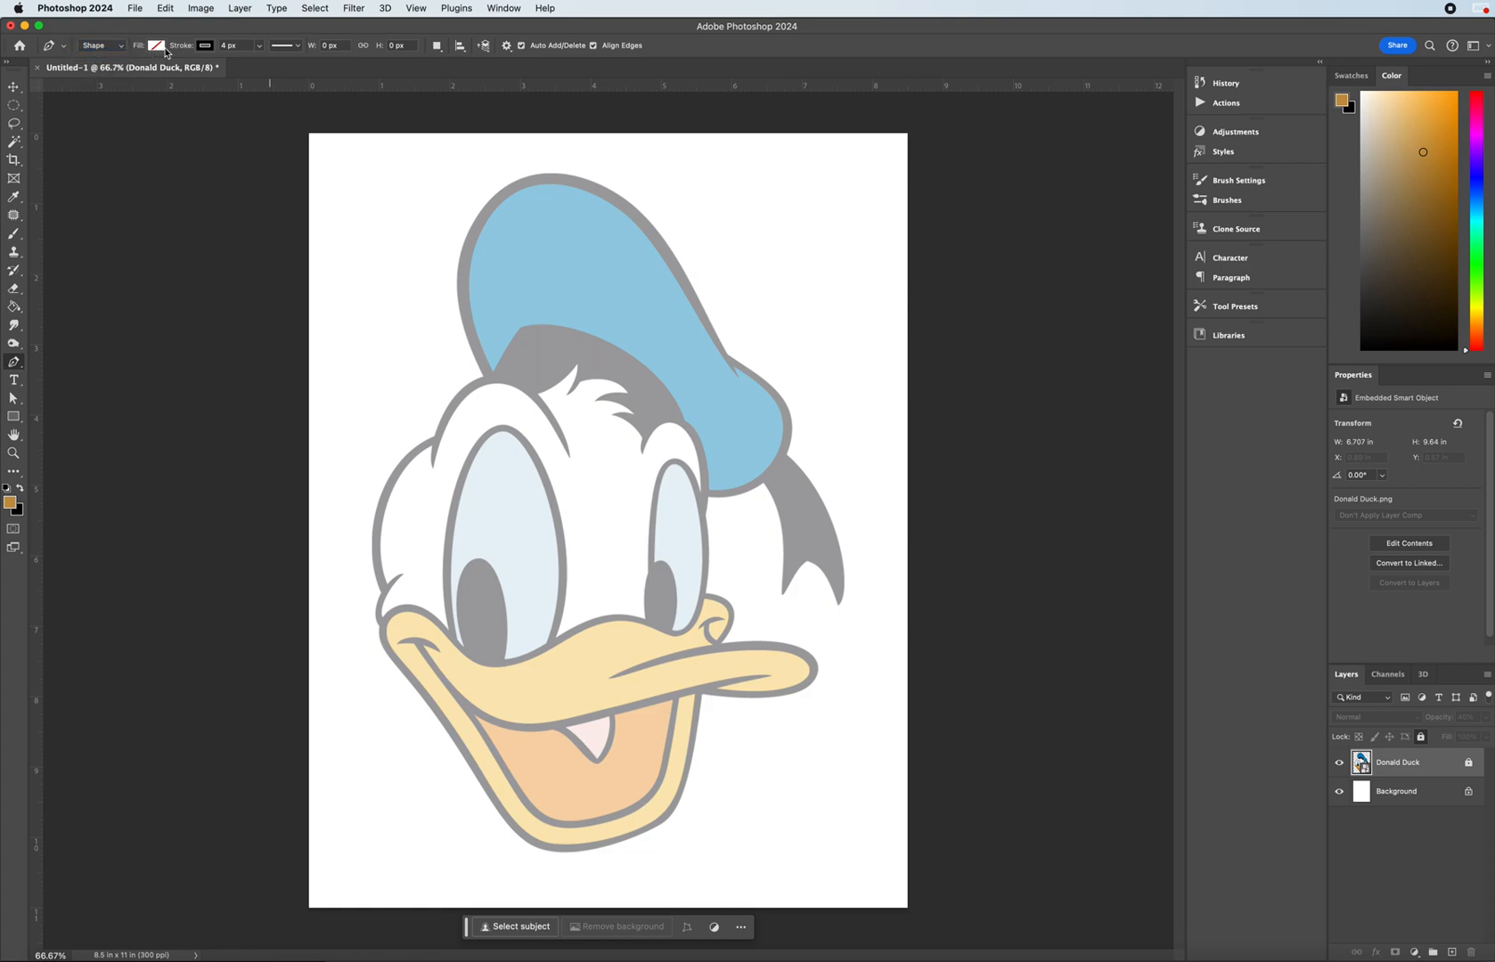
click(159, 49)
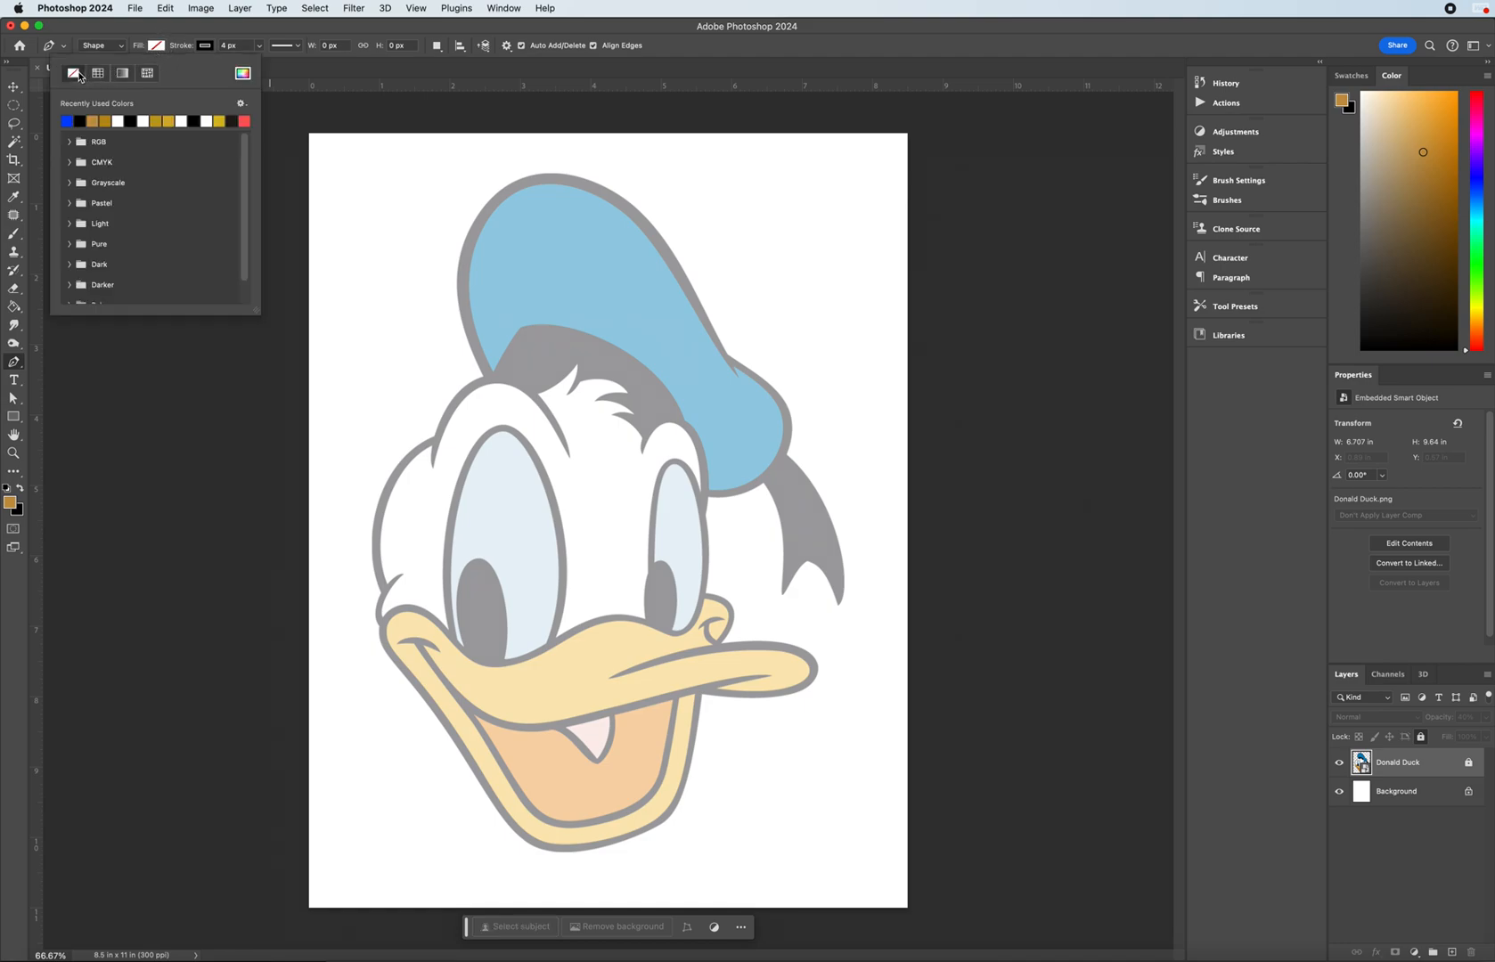
click(157, 49)
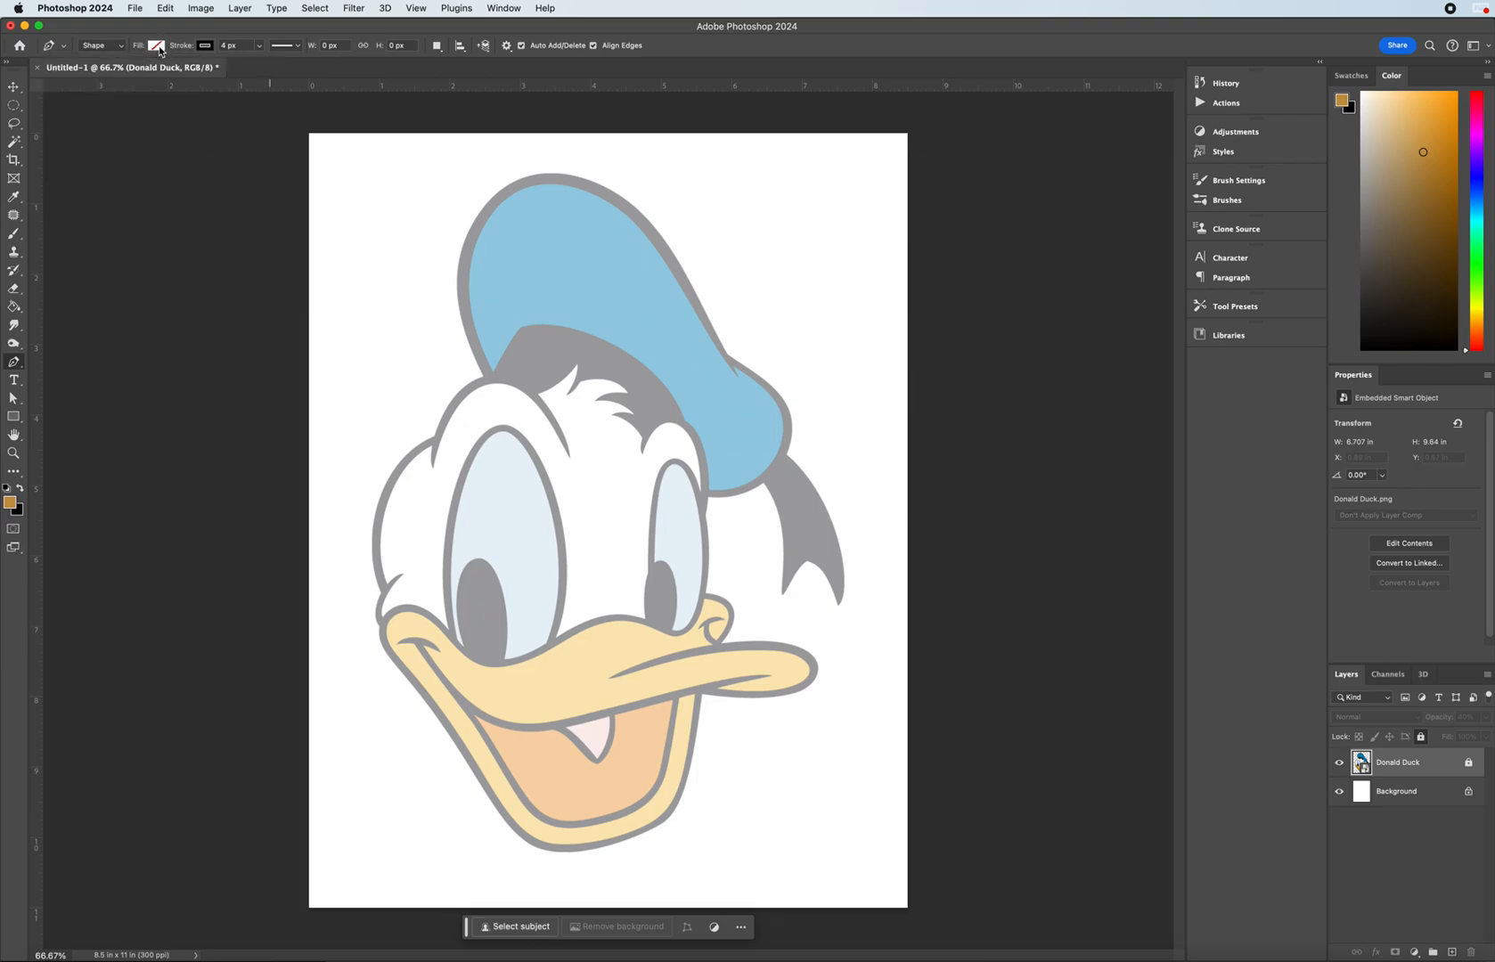
- Set the Pen tool's stroke color to black, entering 100% for K in the color picker
click(207, 48)
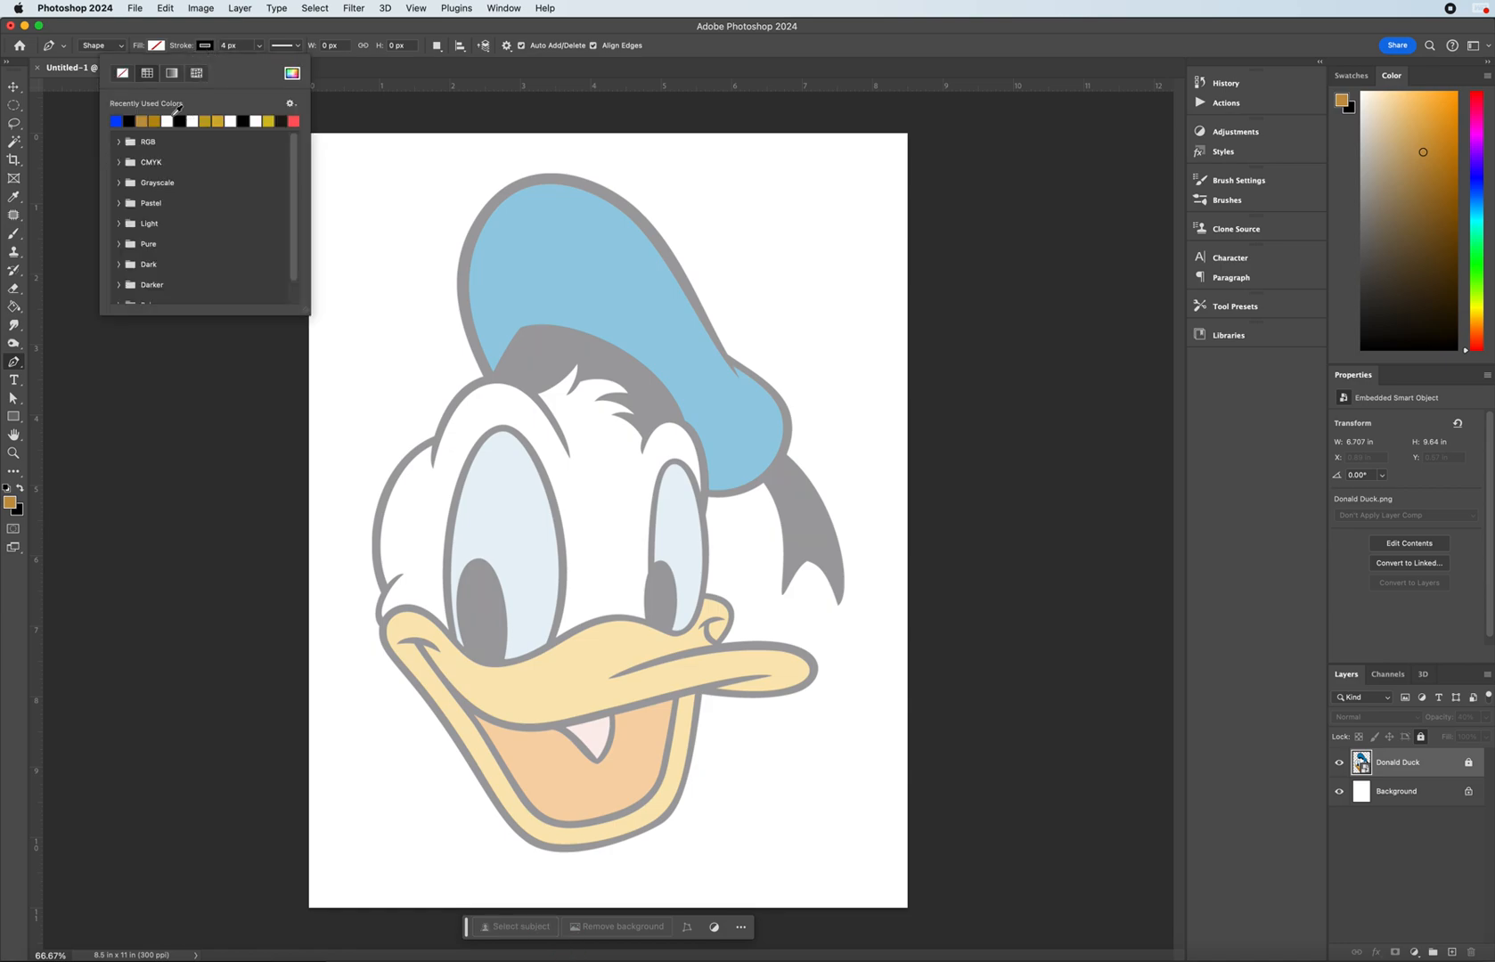
click(130, 120)
click(291, 76)
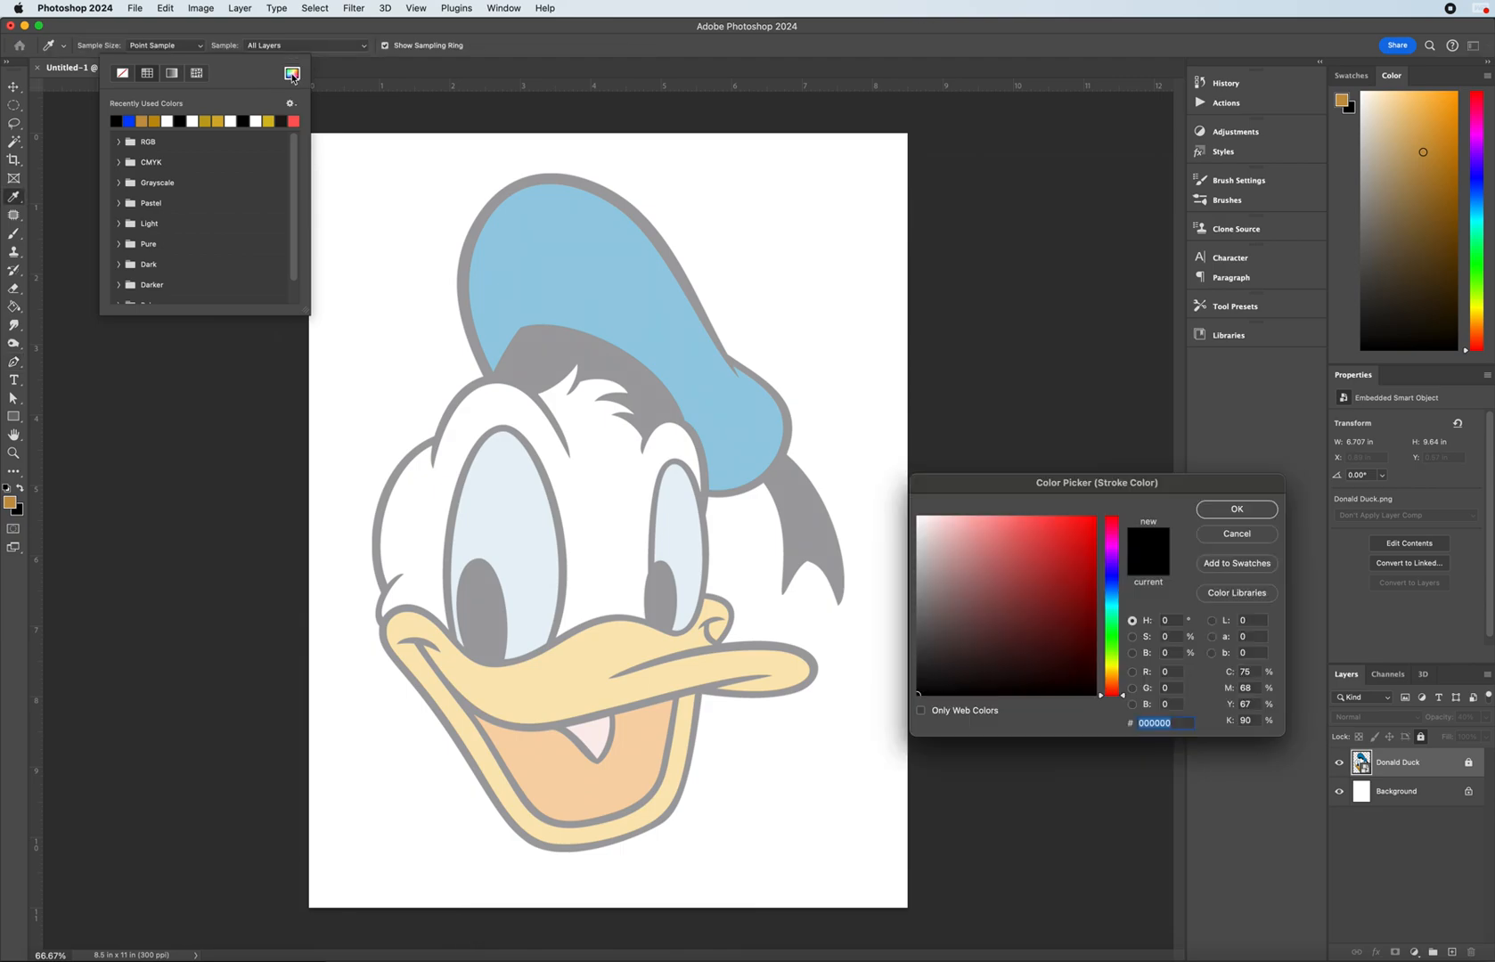
drag(1031, 497, 750, 265)
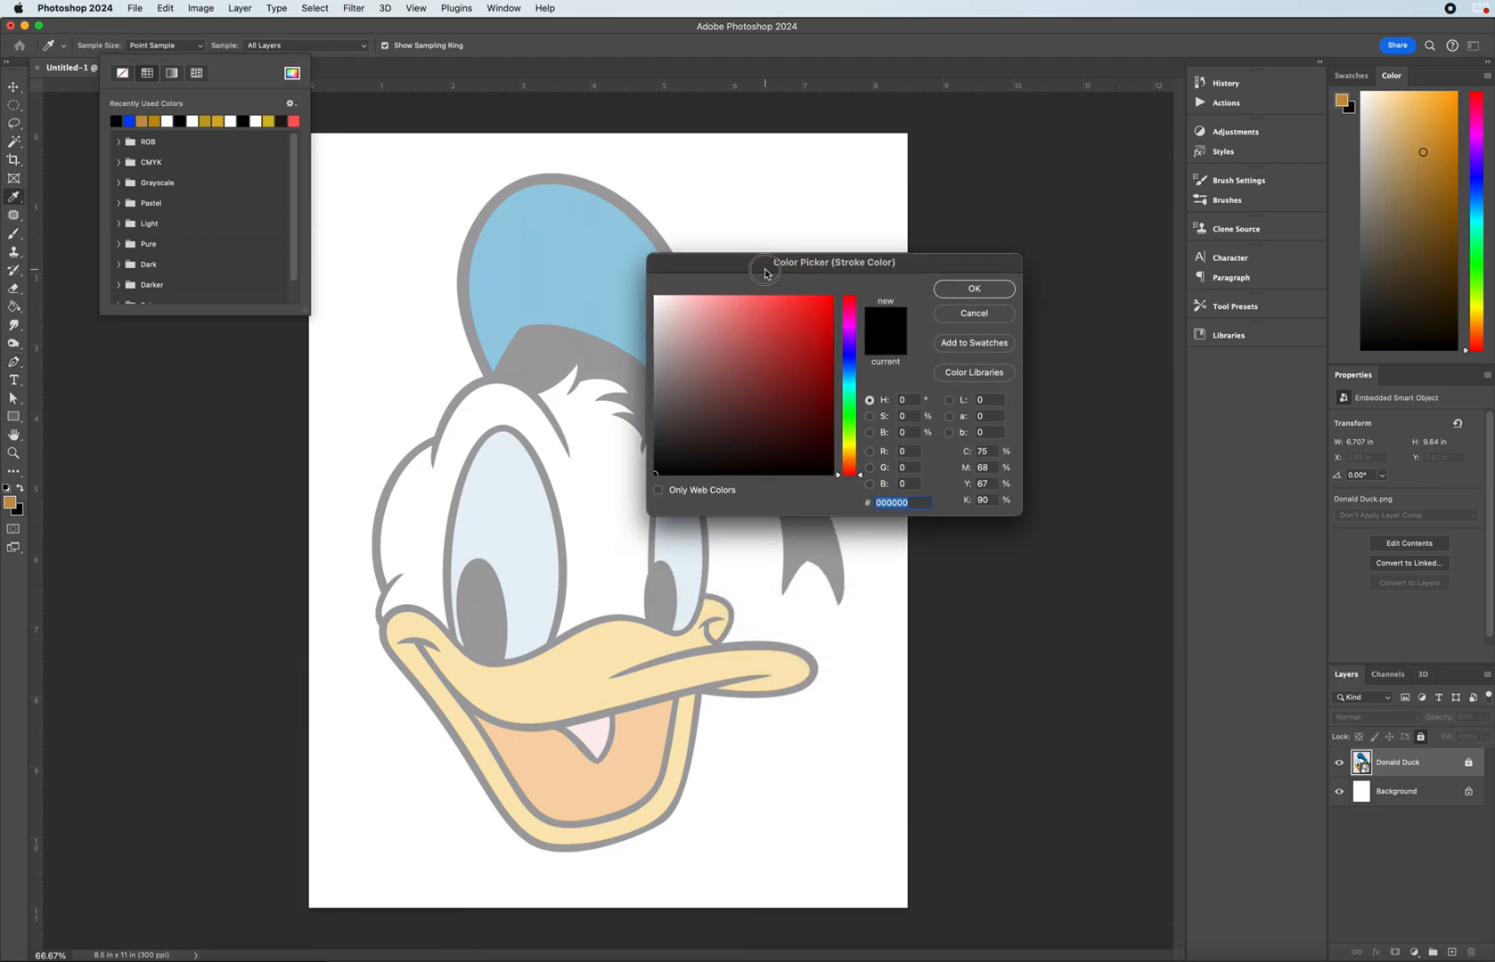
click(833, 473)
click(987, 500)
text(100)
click(907, 451)
click(967, 292)
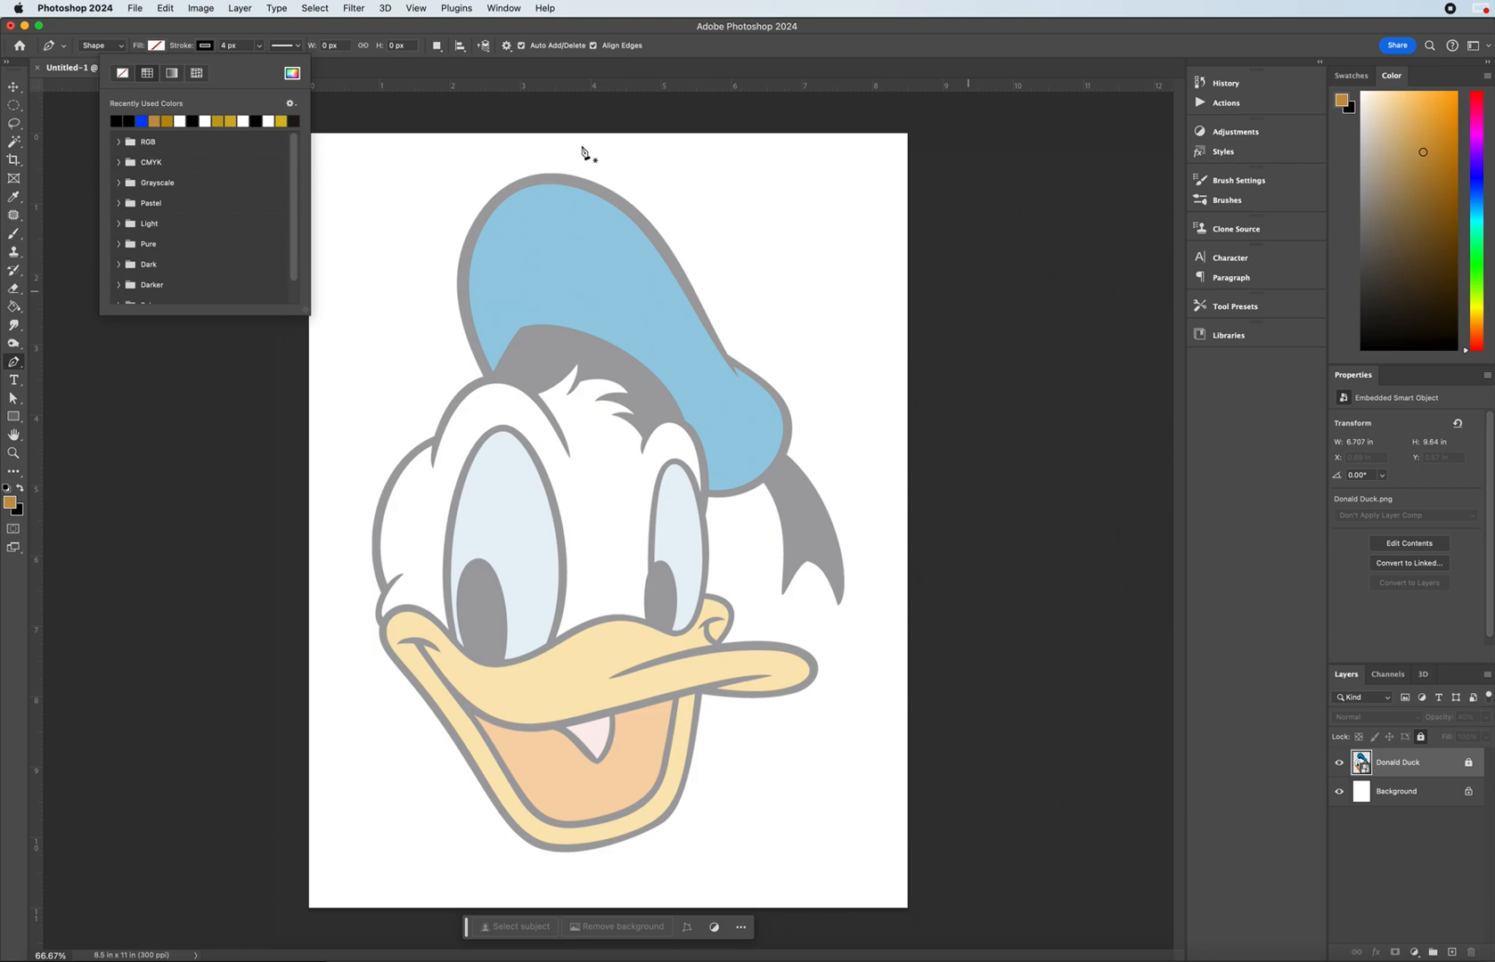
- Set the Pen tool's shape stroke width to 20 px
click(210, 46)
click(228, 47)
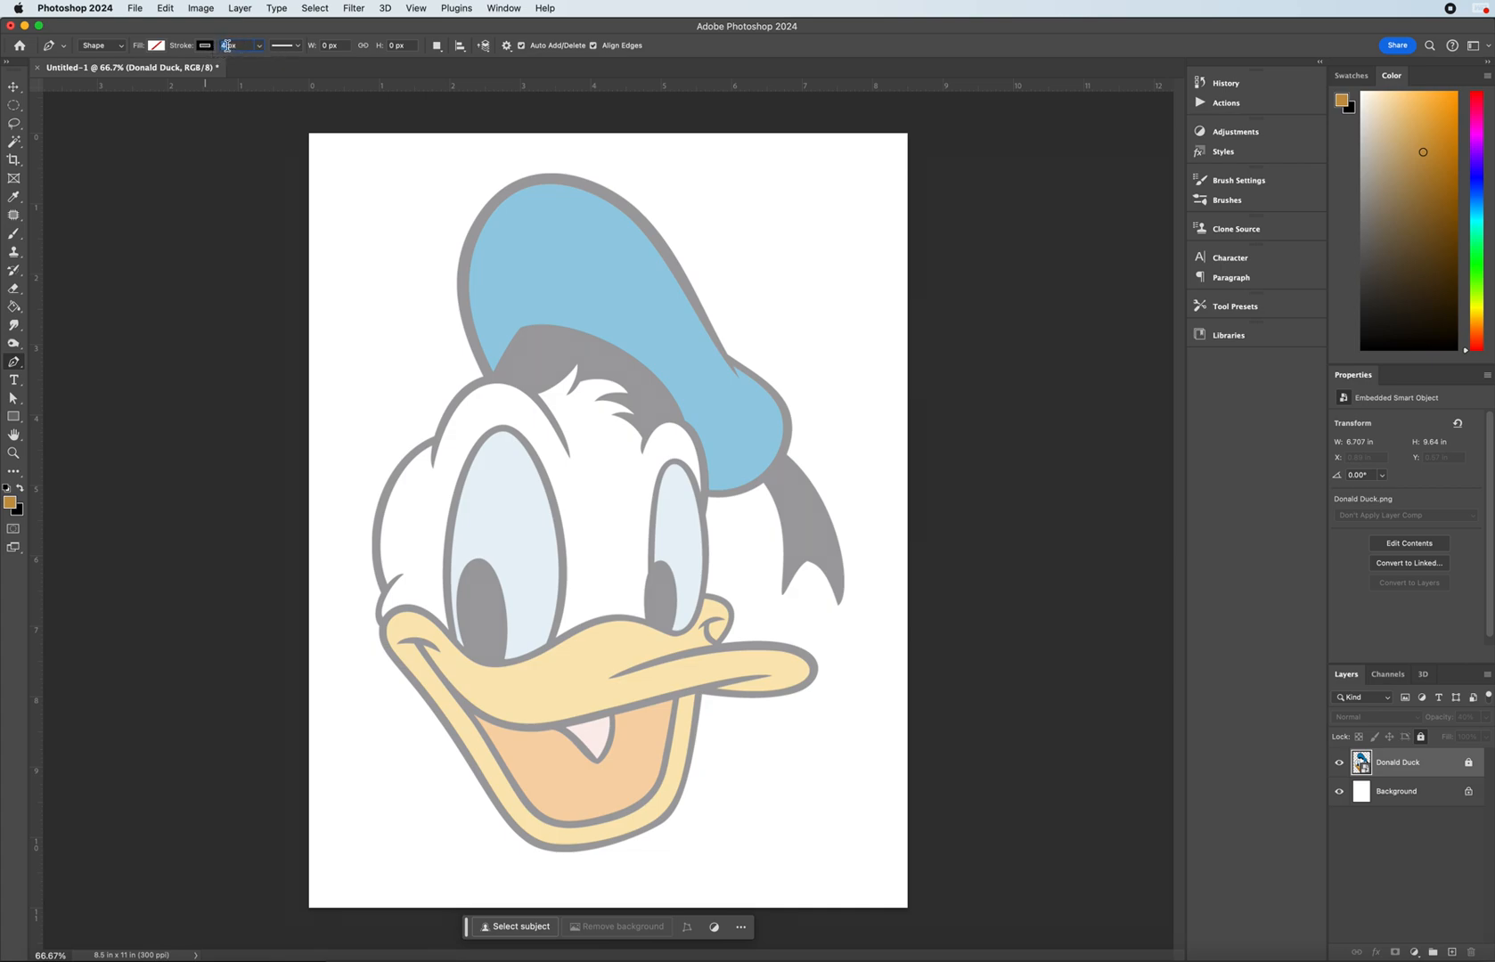
text(2)
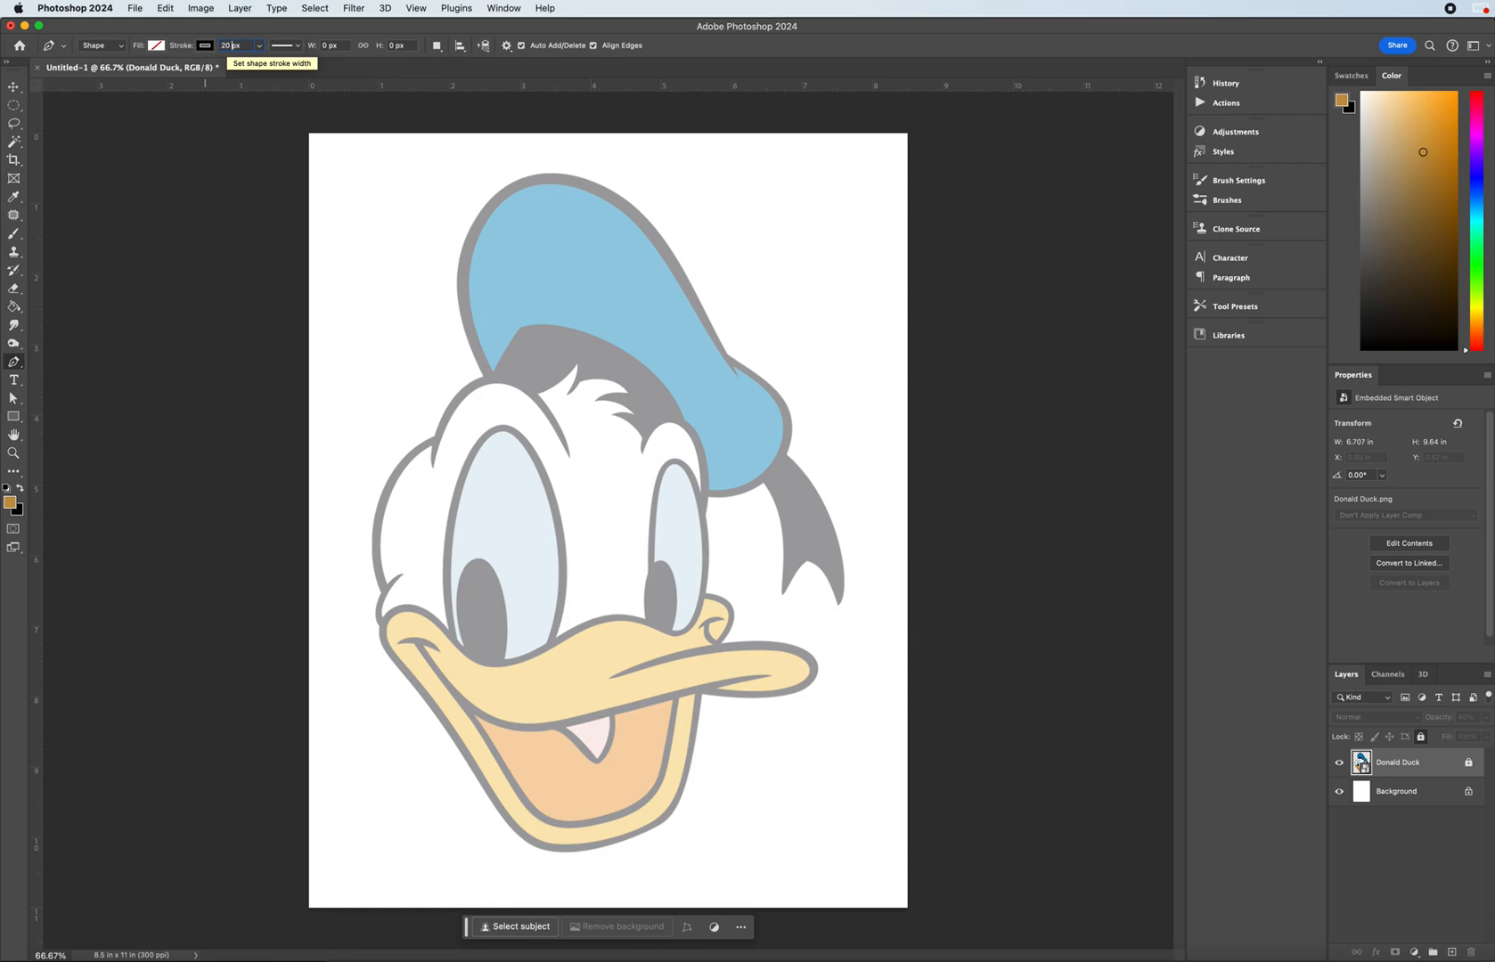
click(298, 47)
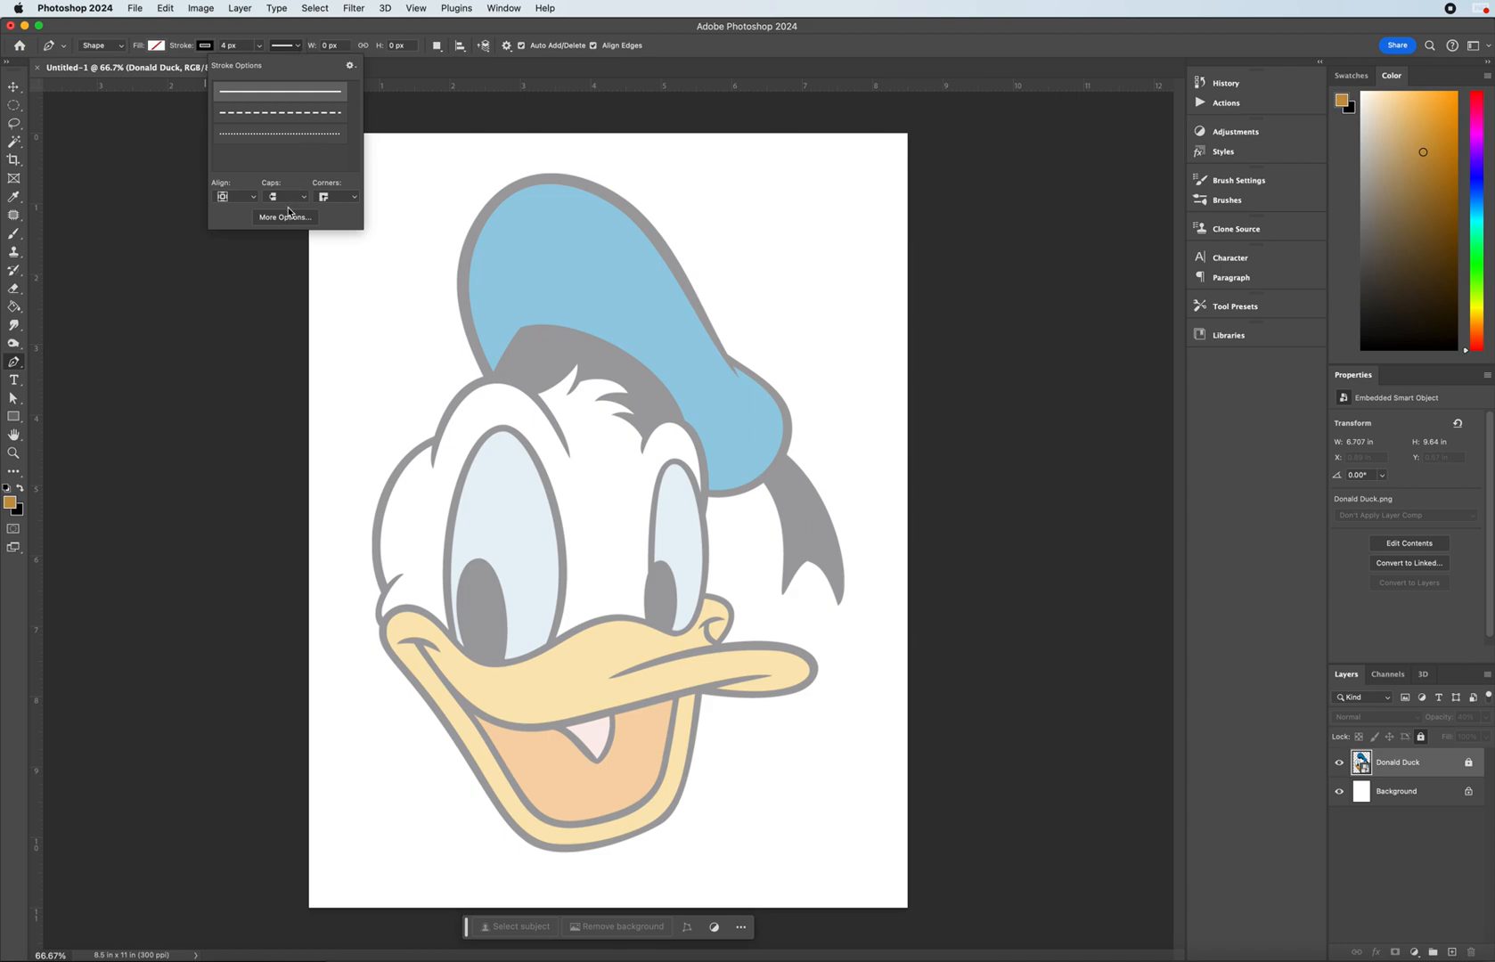
click(227, 46)
text(20)
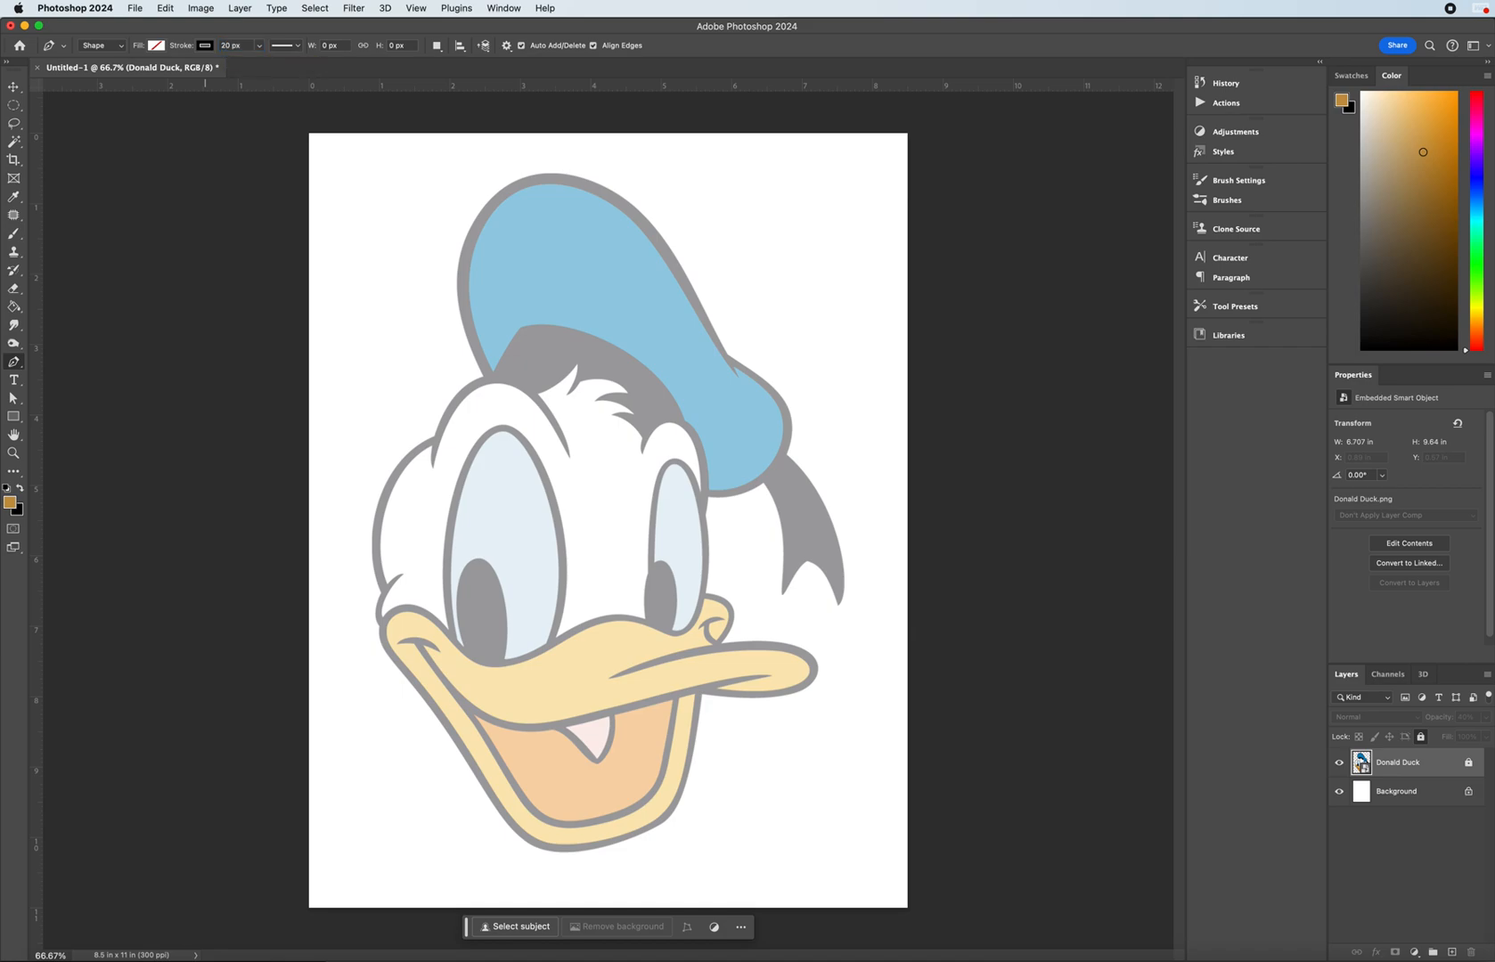
- Give the stroke round caps and round corners in the stroke options
click(284, 46)
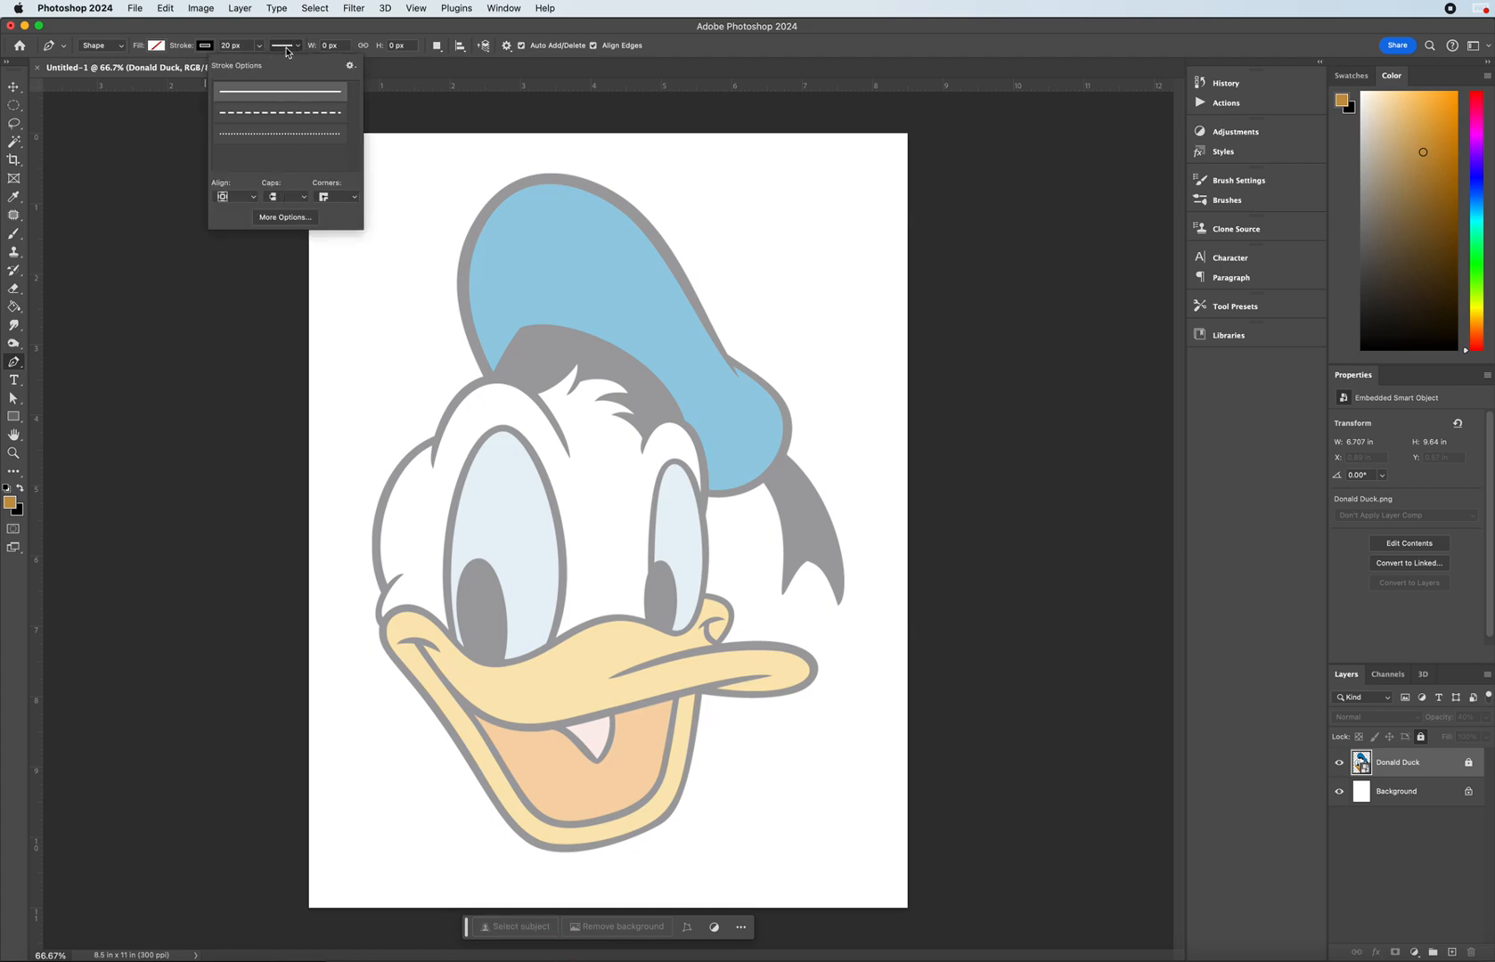
click(301, 197)
click(299, 209)
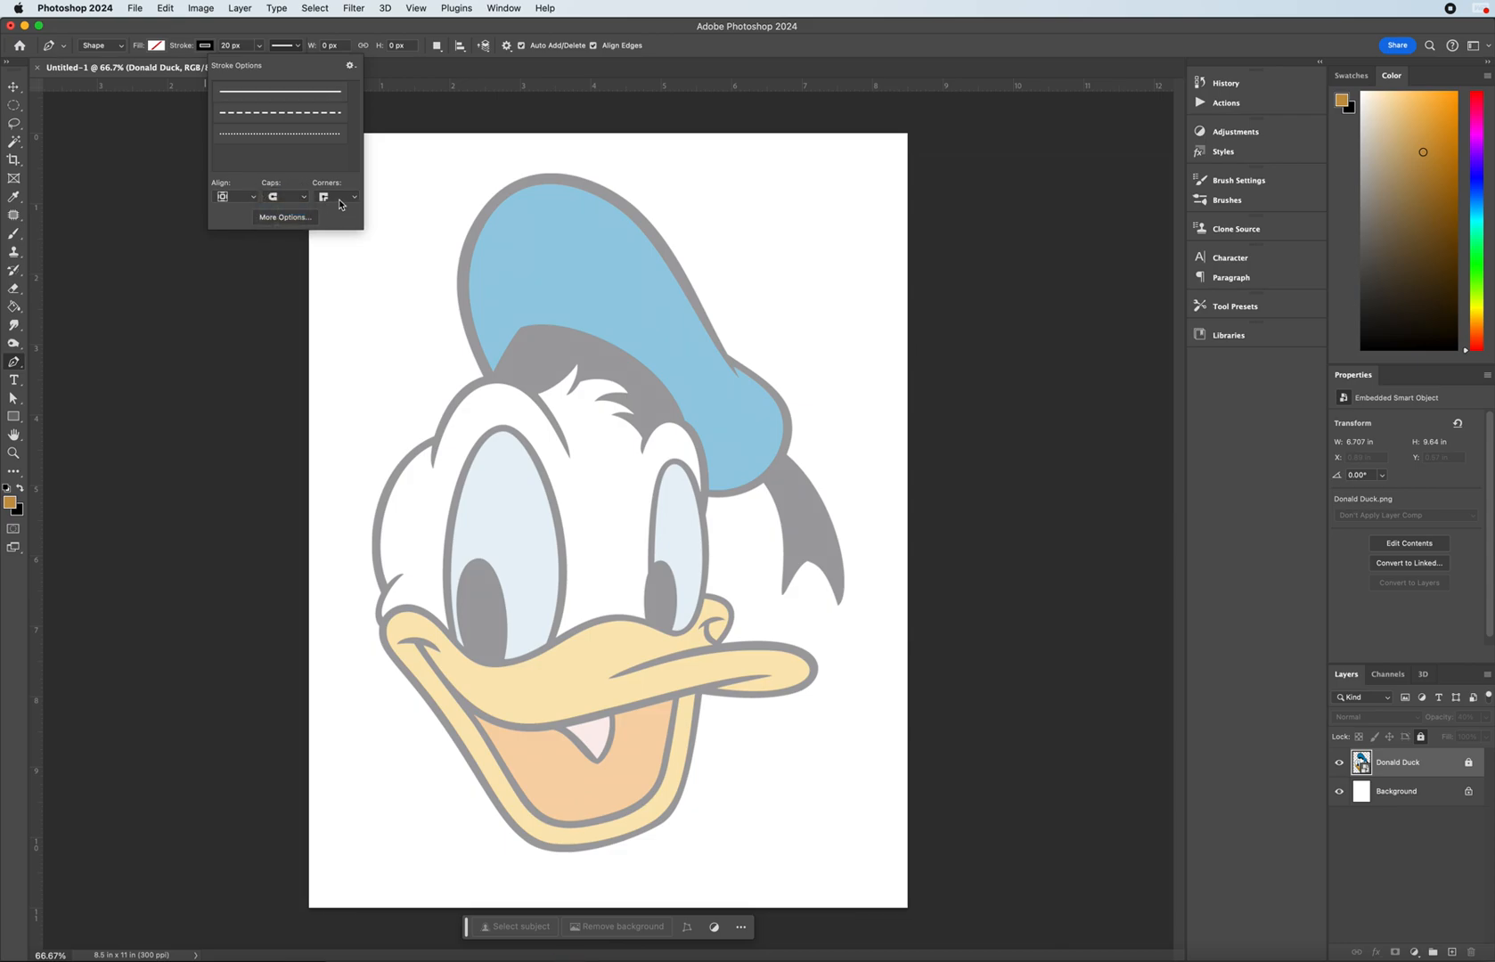
click(338, 198)
click(337, 210)
click(489, 35)
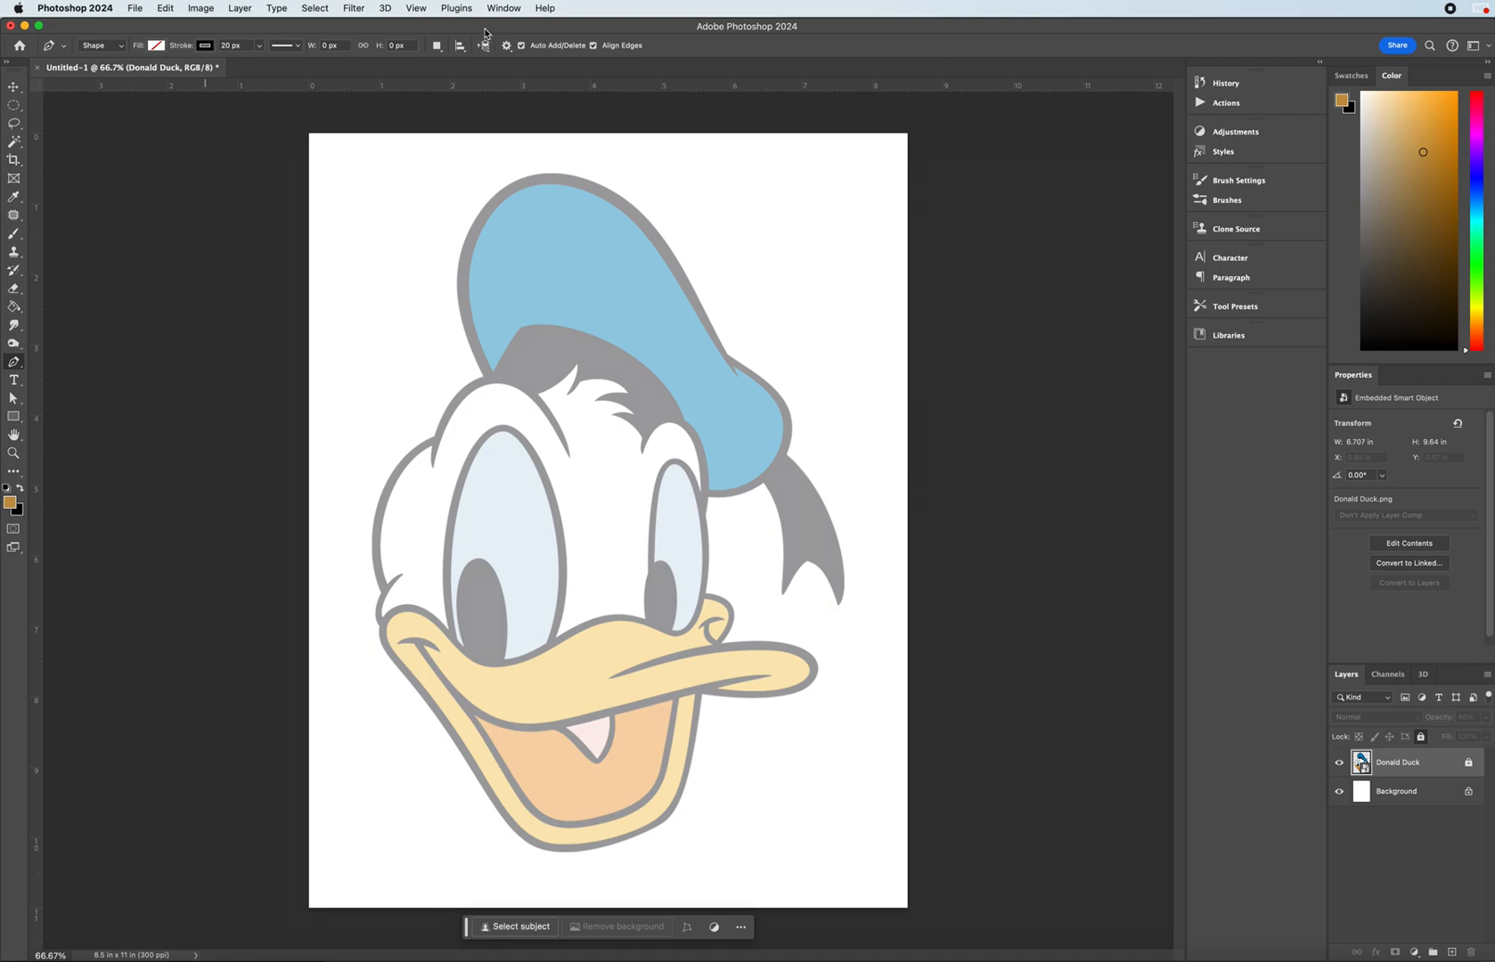
- Examine the duck's hat, face and beak outlines at different magnifications before tracing
key(super+plus)
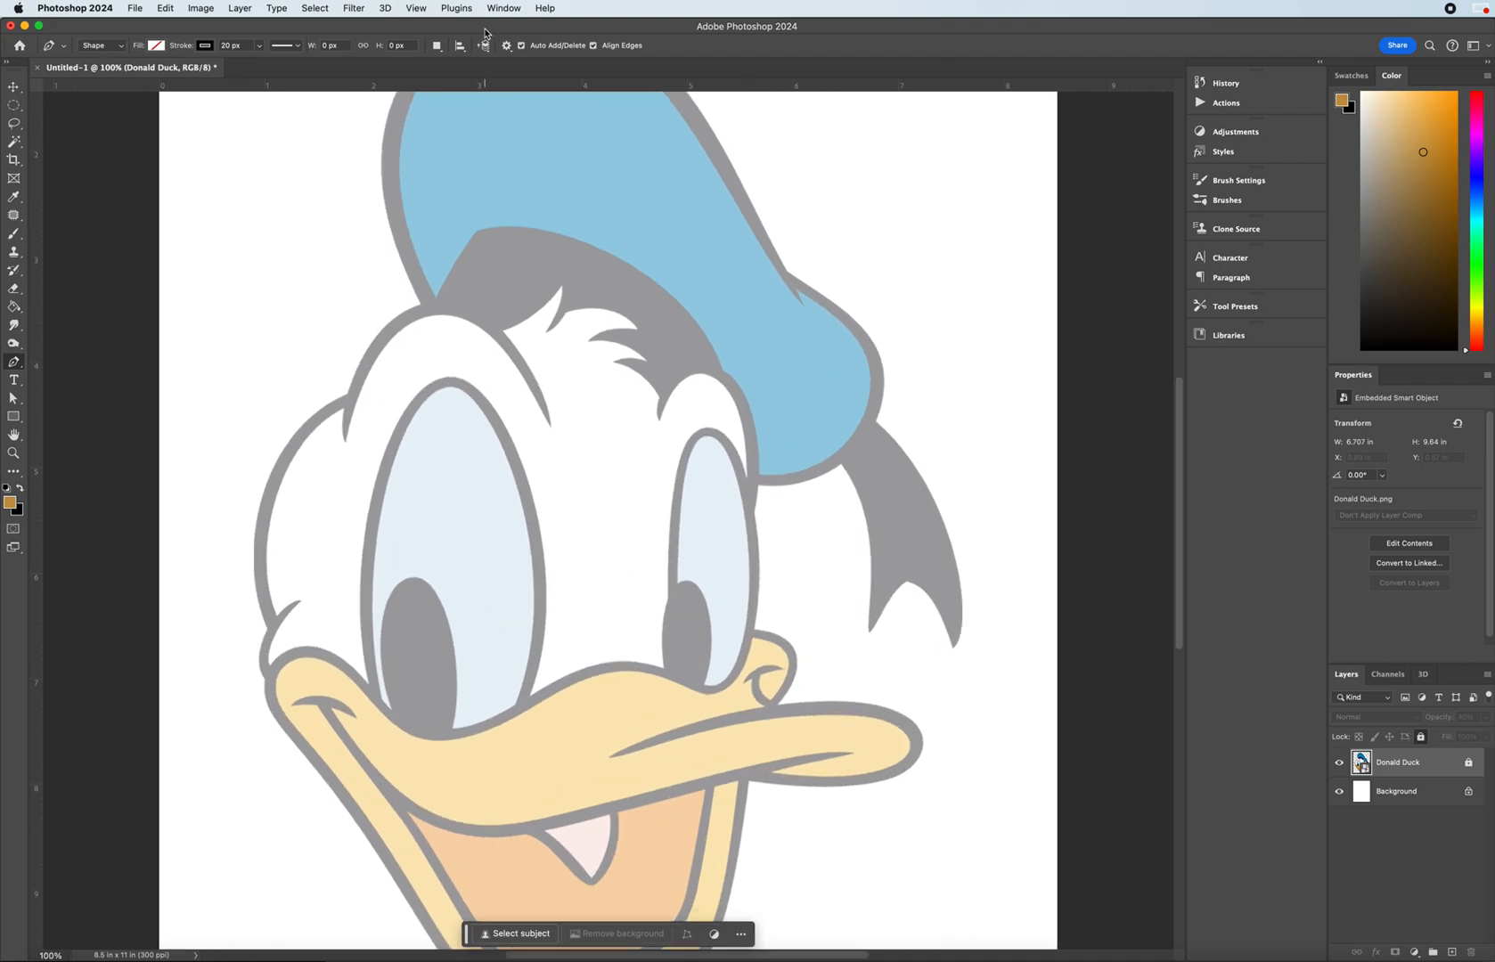
scroll(545, 194, up, 3)
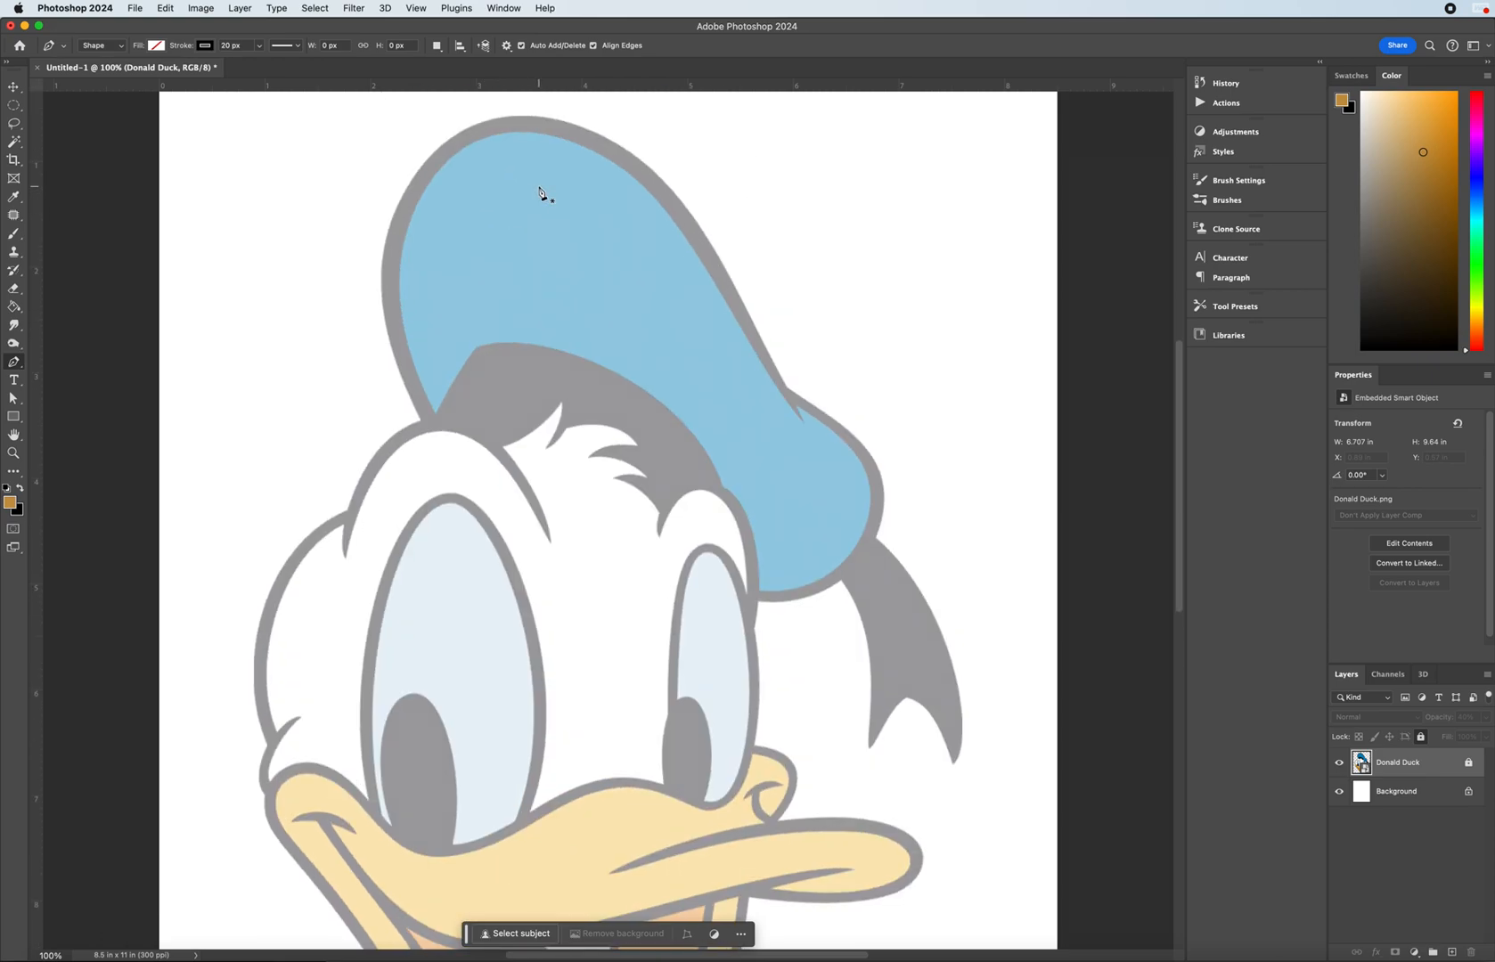
scroll(658, 314, down, 2)
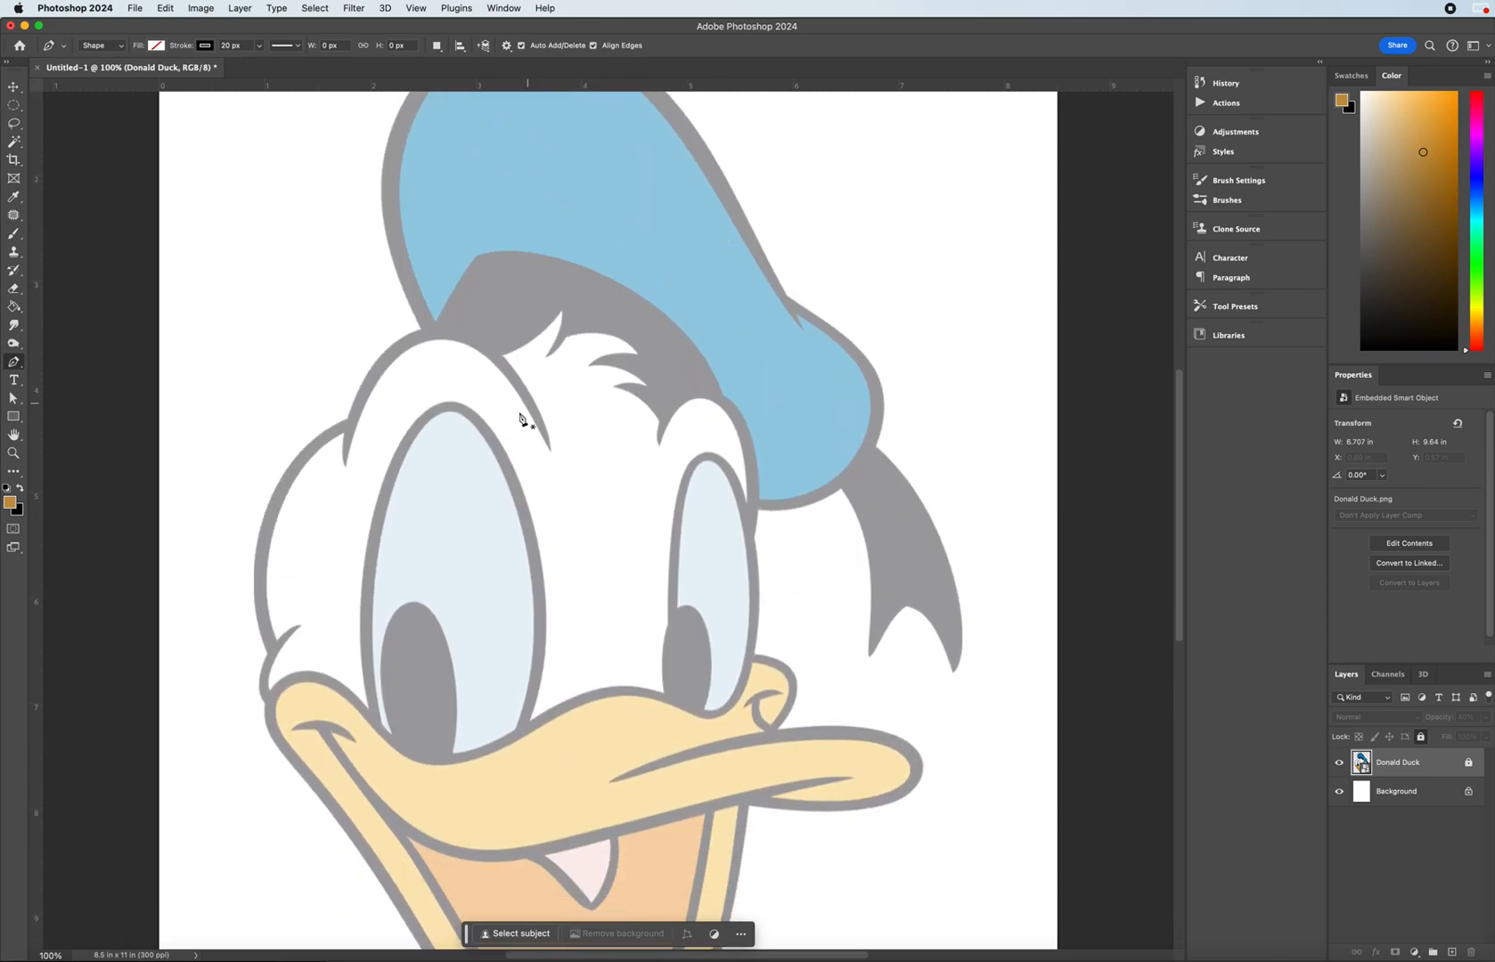
scroll(535, 495, down, 2)
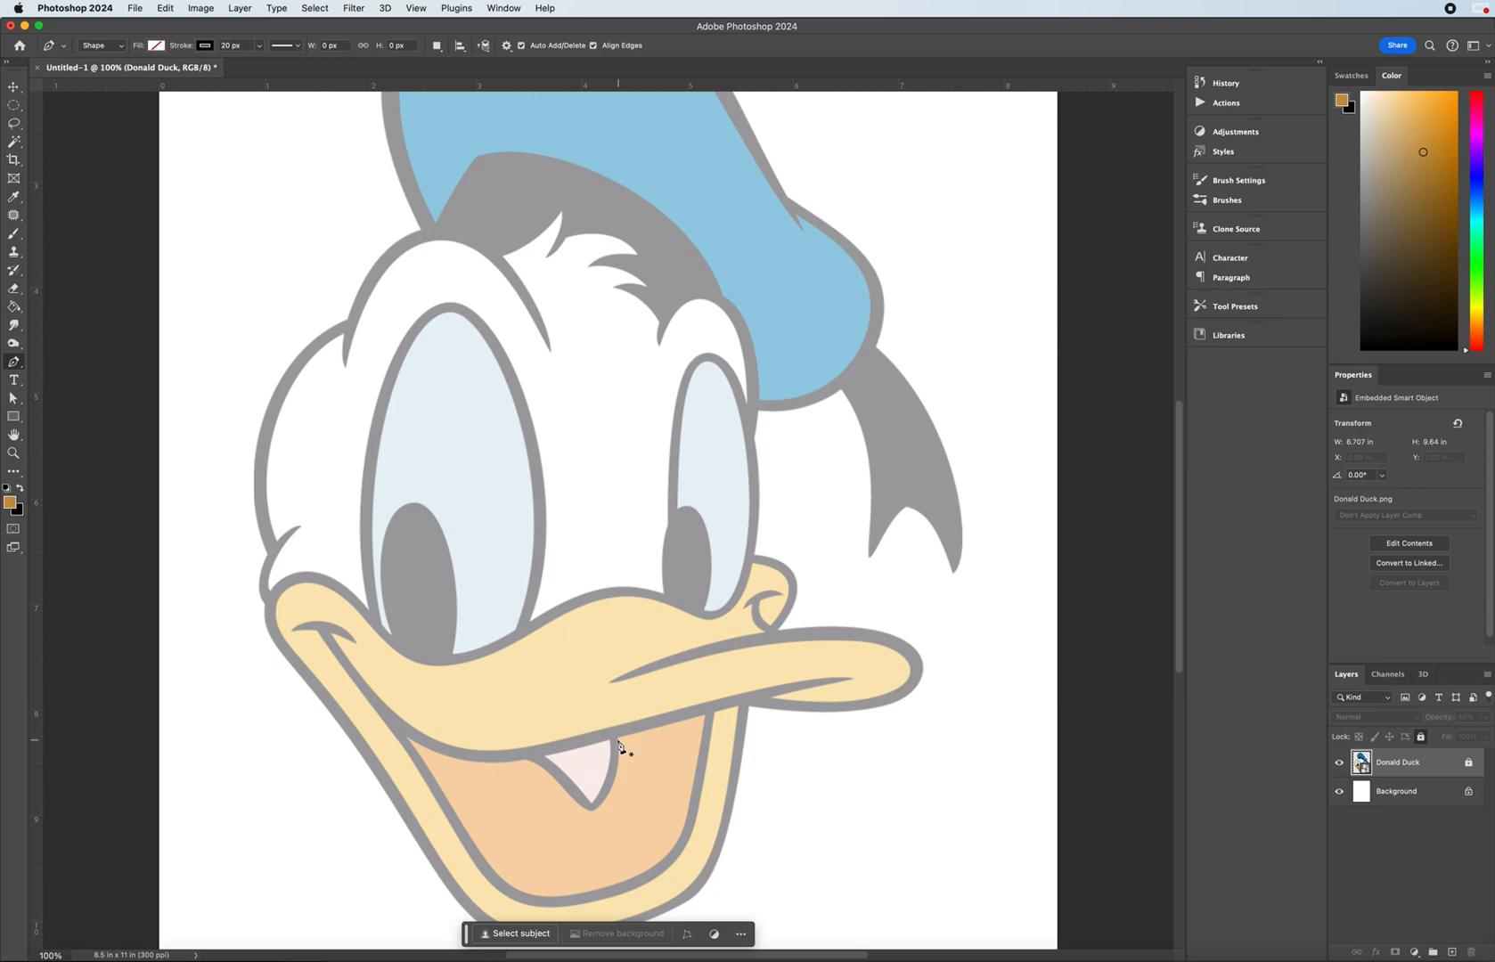
scroll(664, 761, up, 4)
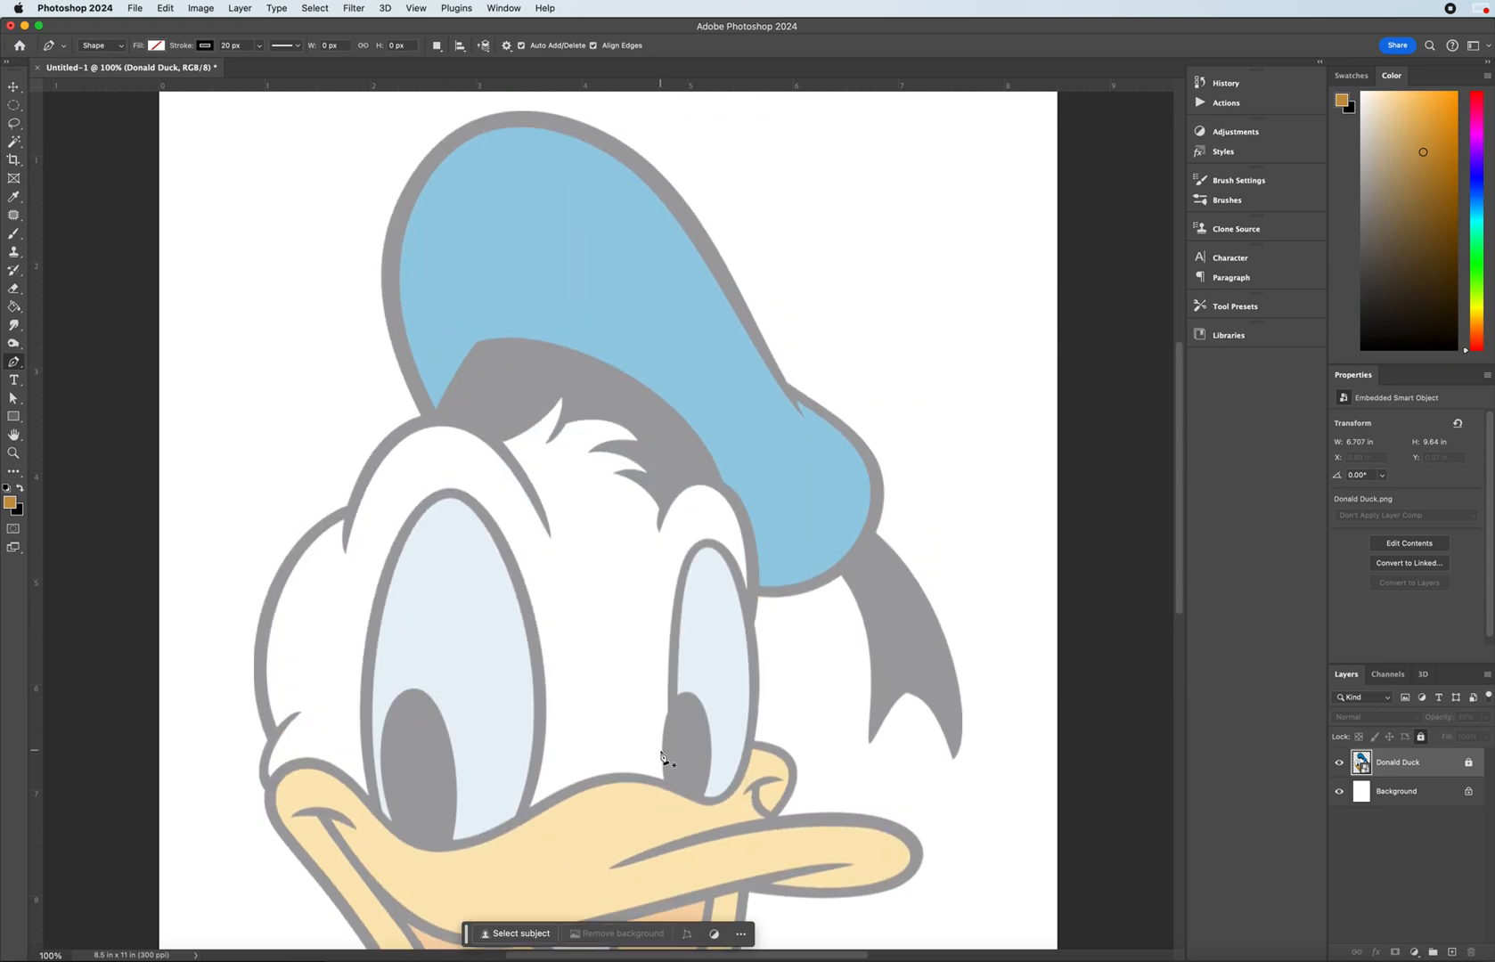
key(super+plus)
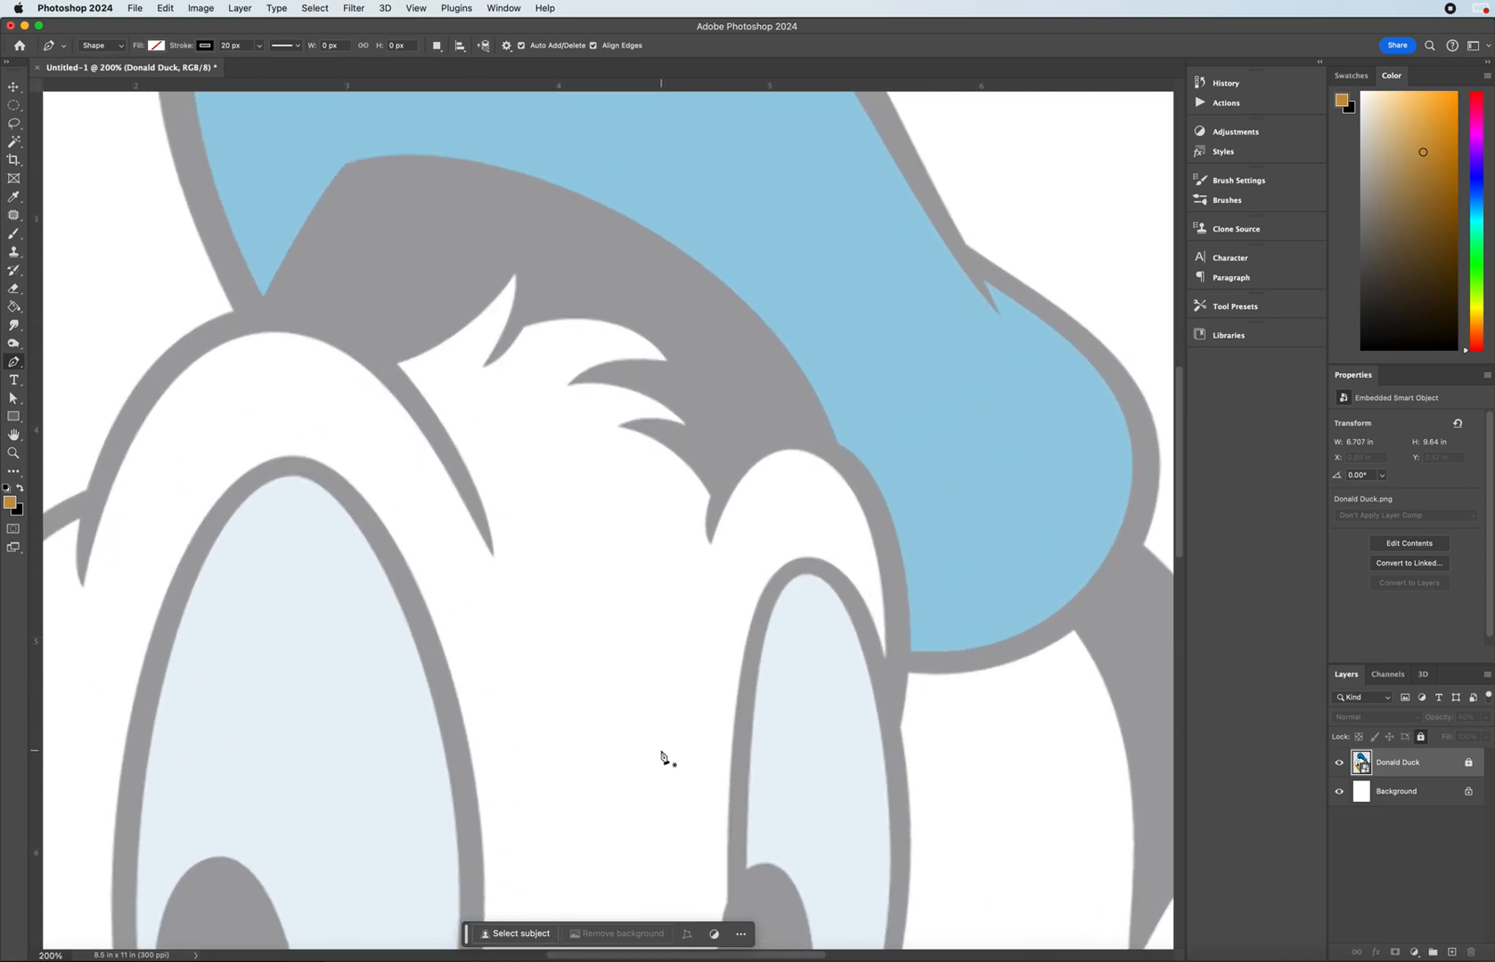
scroll(681, 711, up, 3)
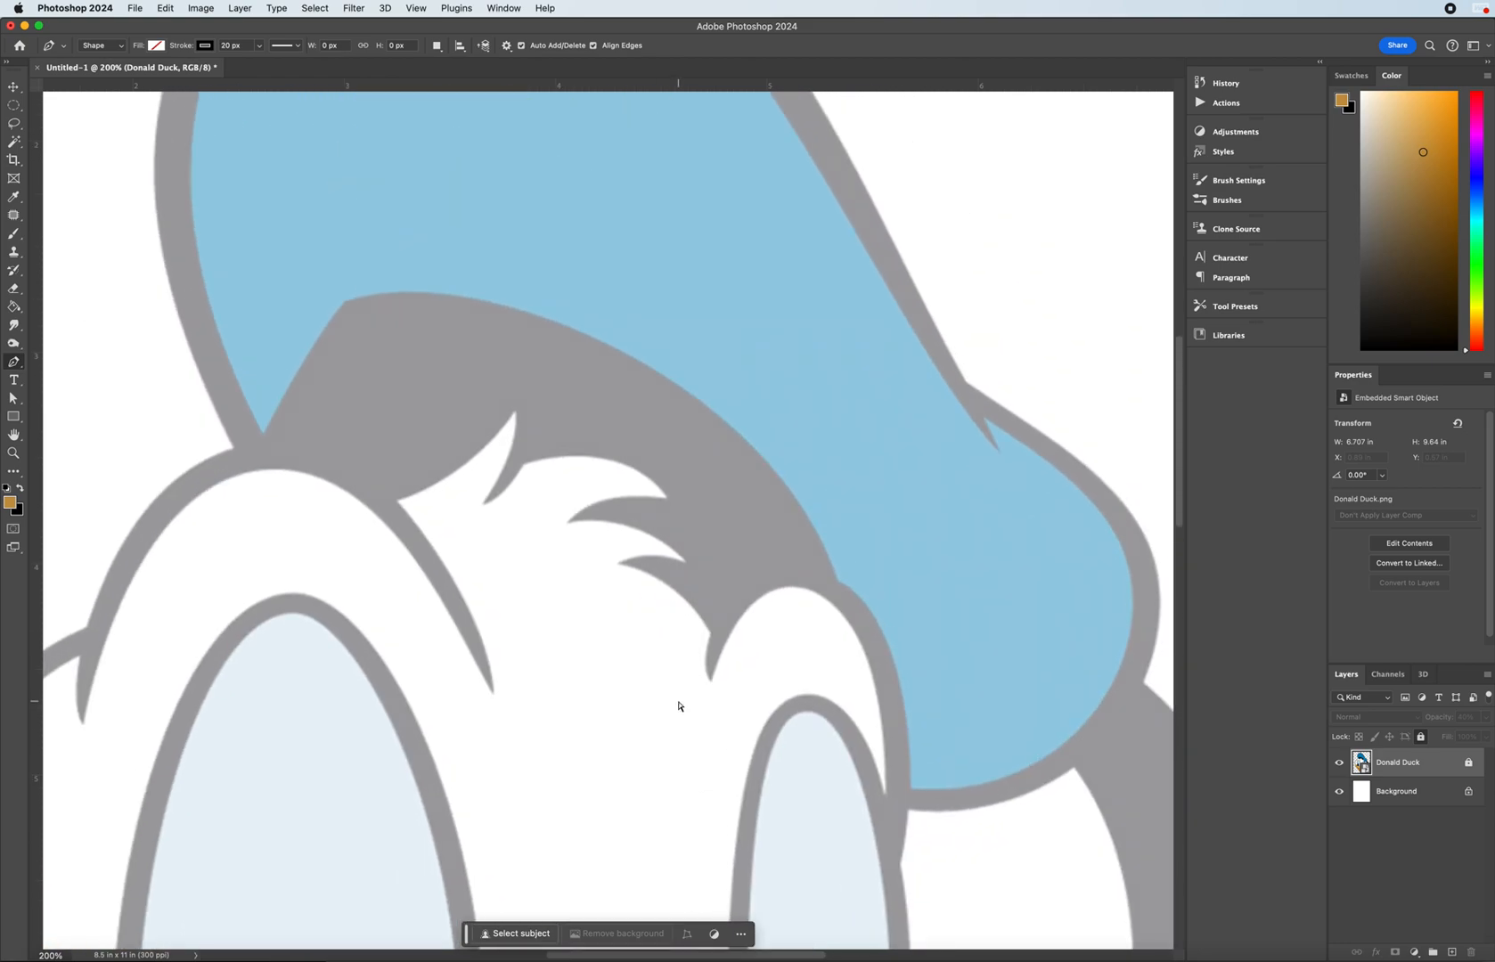
key(super+minus)
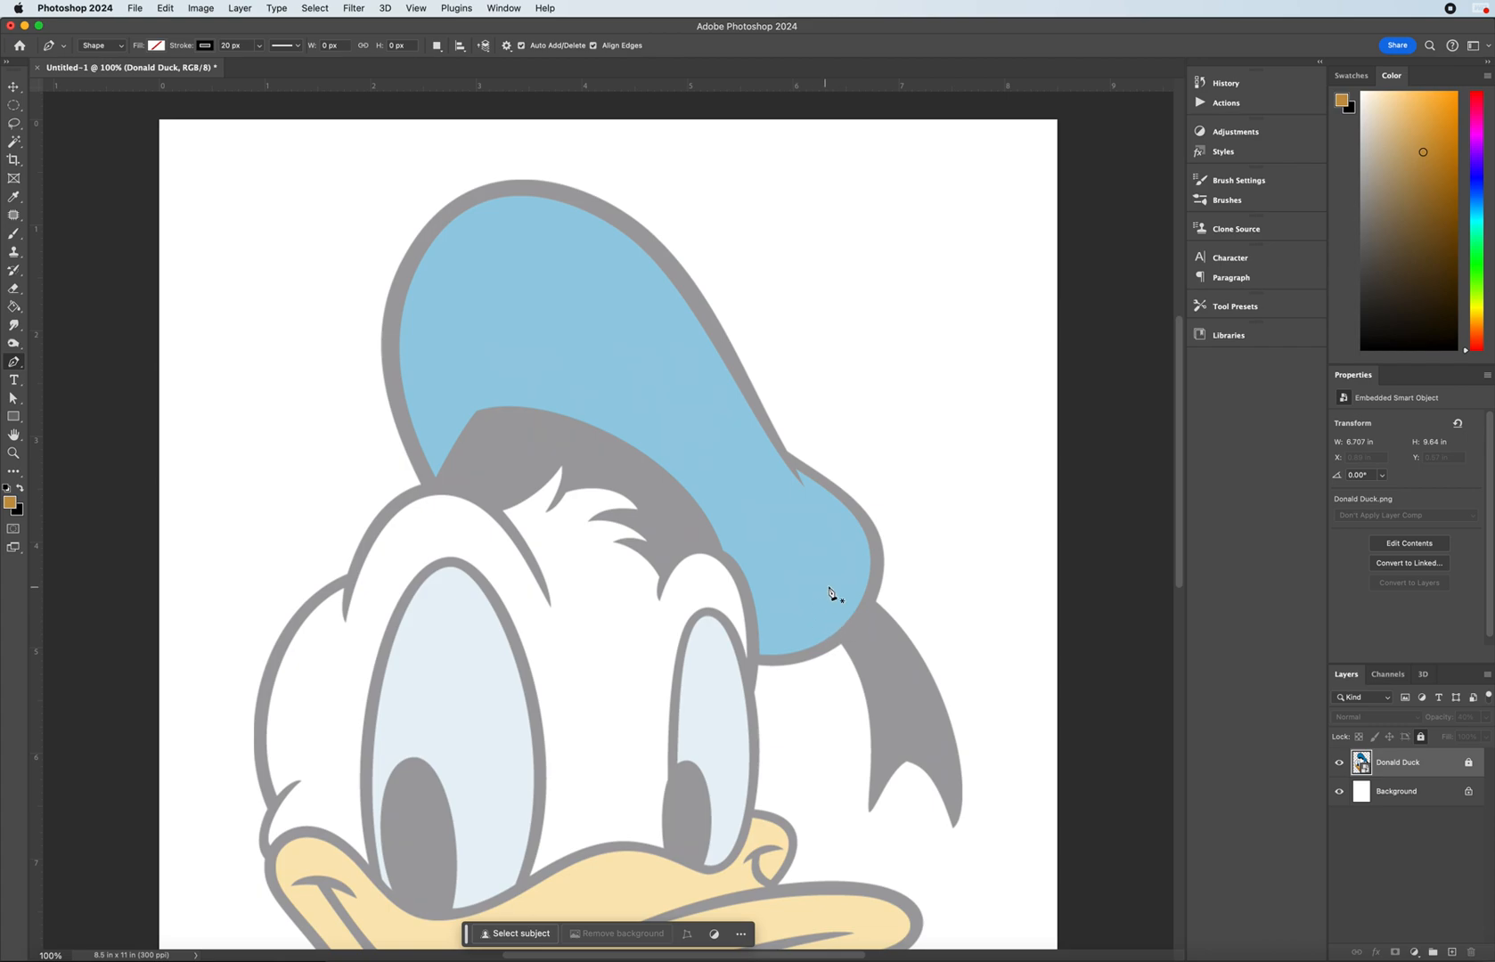
- Trace the hat's lower edge above the dark band, down its short straight side and partway up the hat's outer side as one path
click(724, 556)
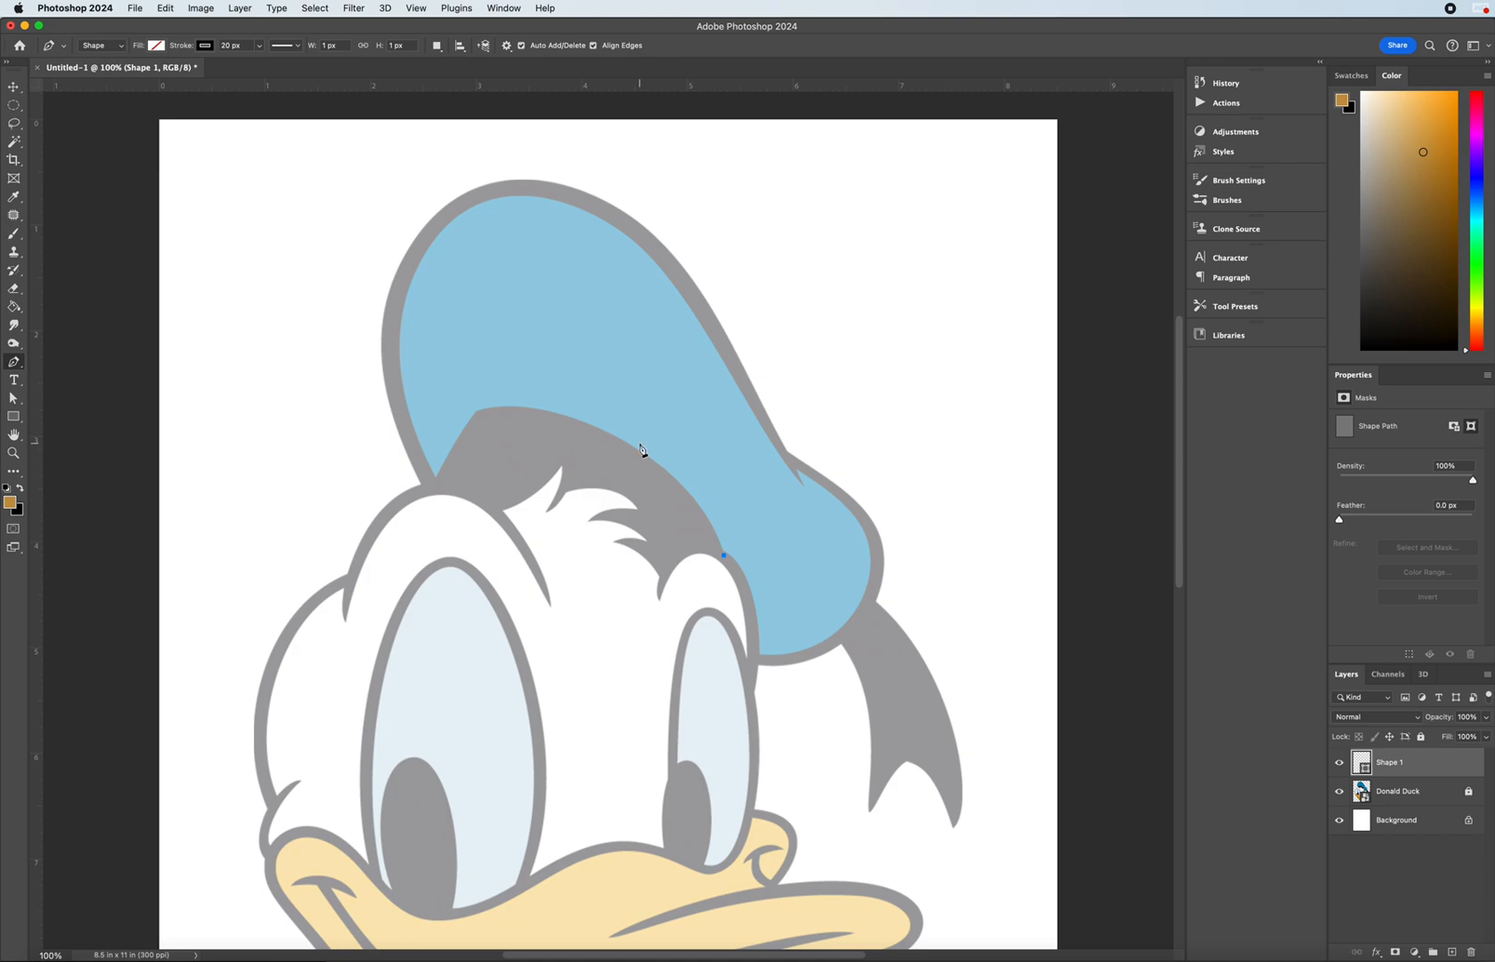
drag(477, 412, 288, 429)
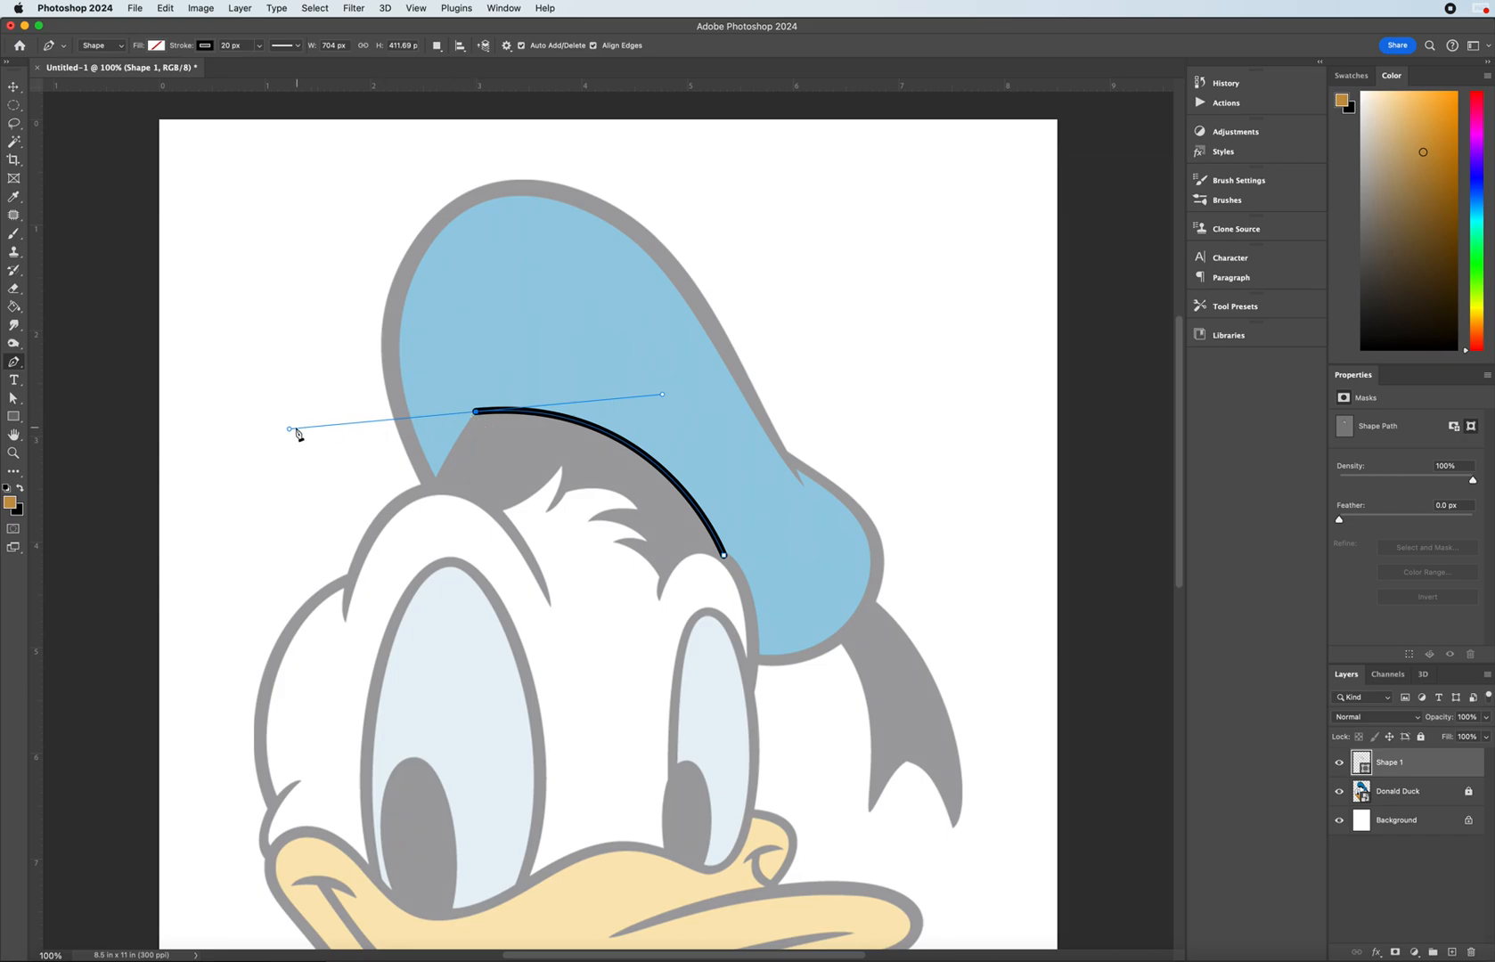
click(477, 413)
click(431, 488)
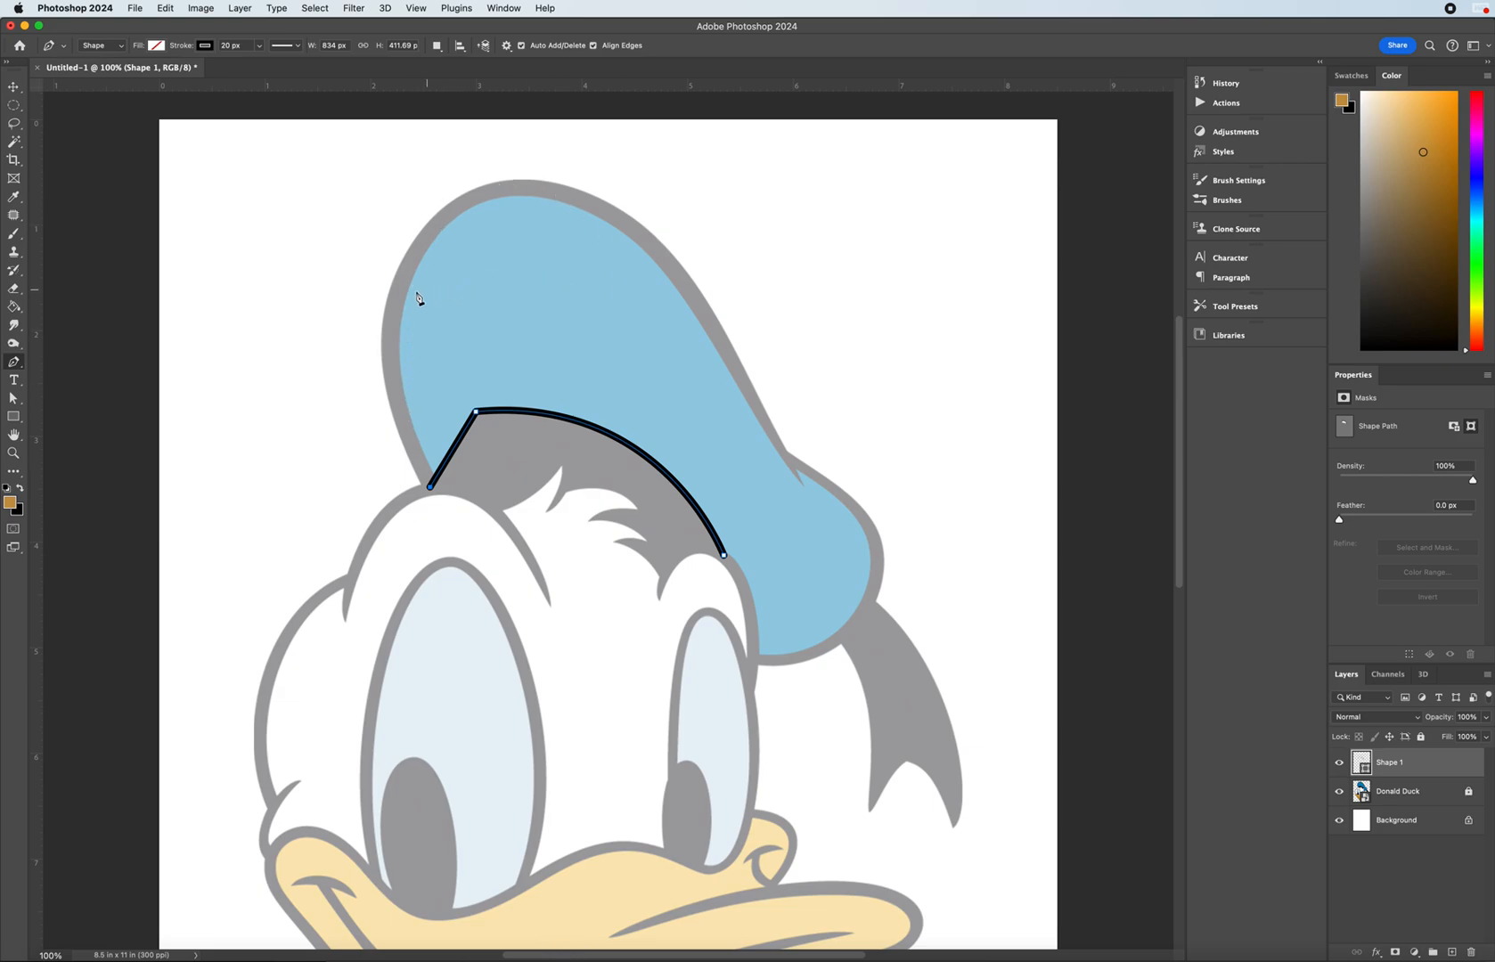
drag(404, 280, 442, 193)
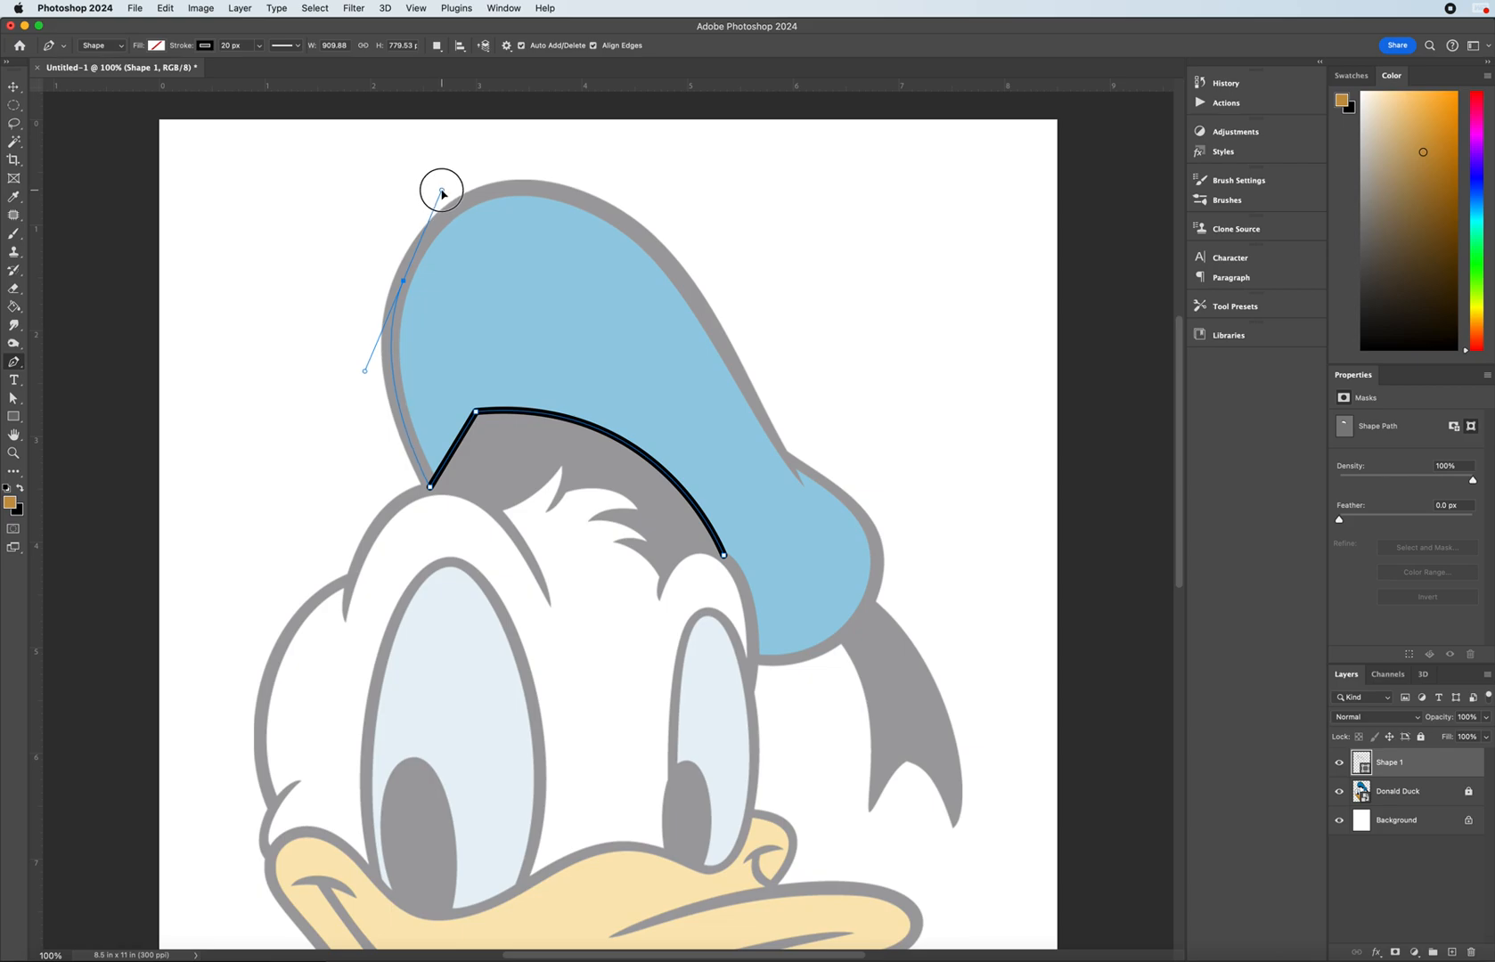
drag(442, 192, 442, 192)
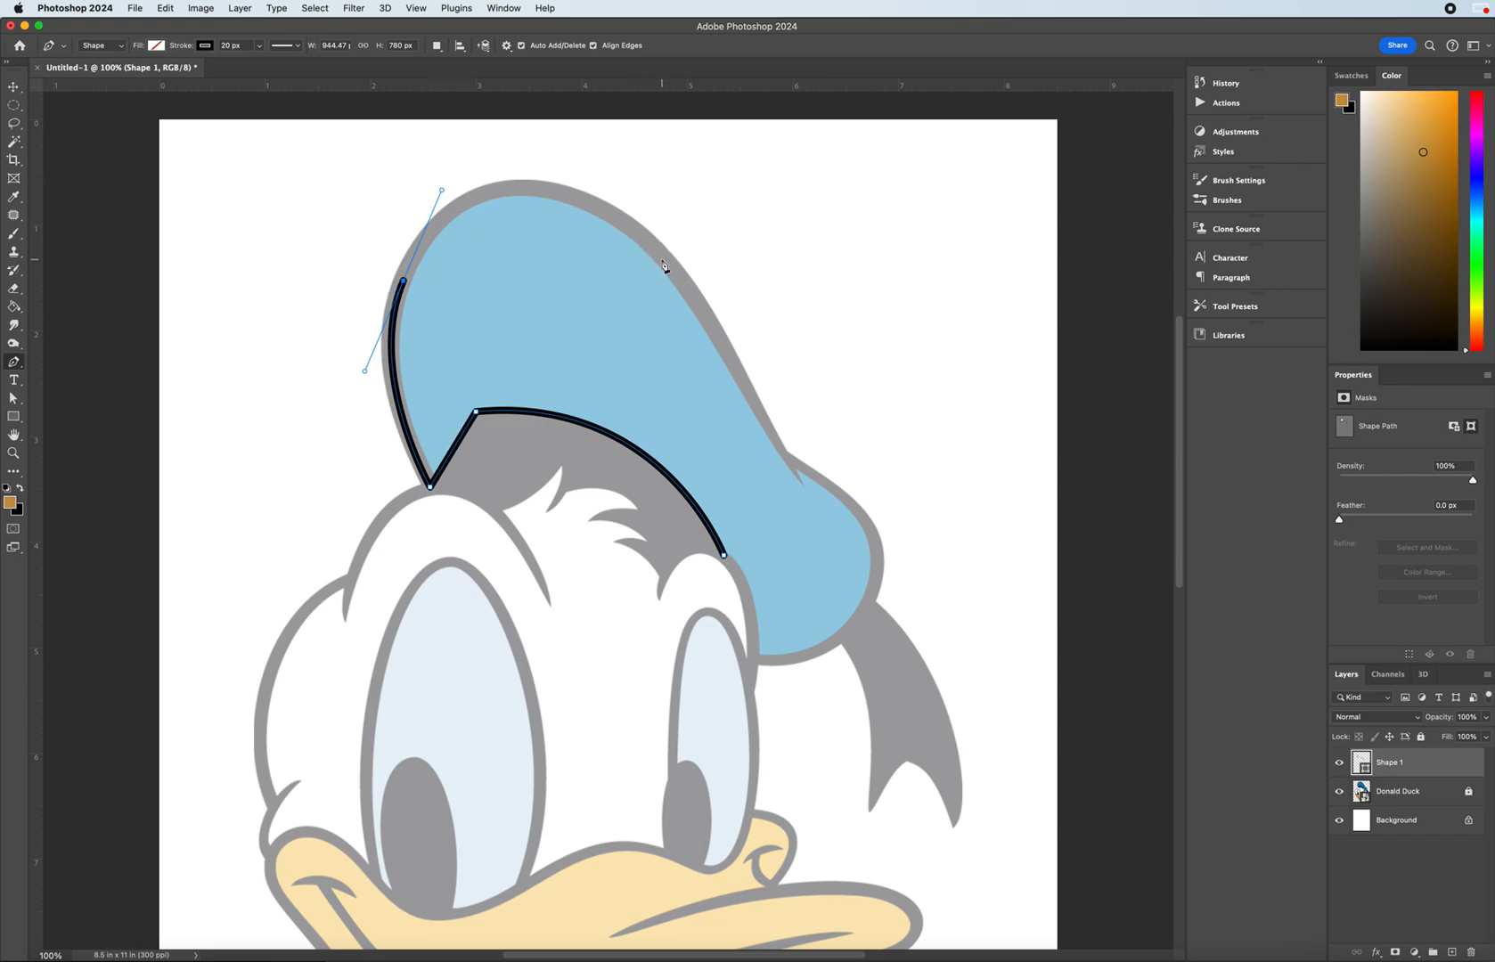
drag(662, 258, 784, 384)
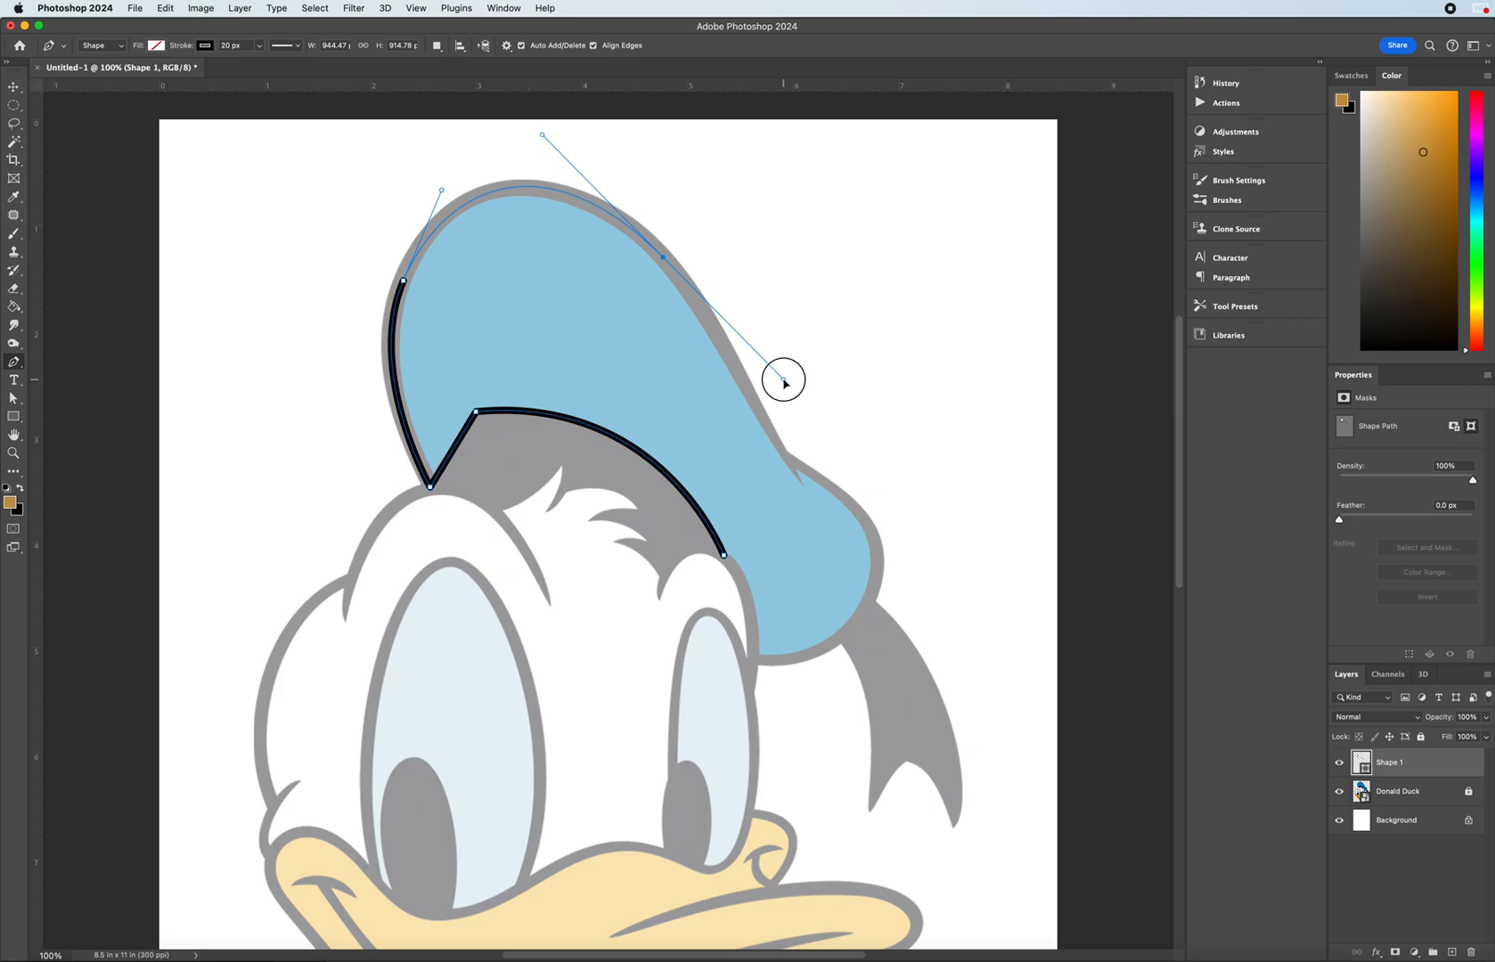
drag(784, 383, 784, 381)
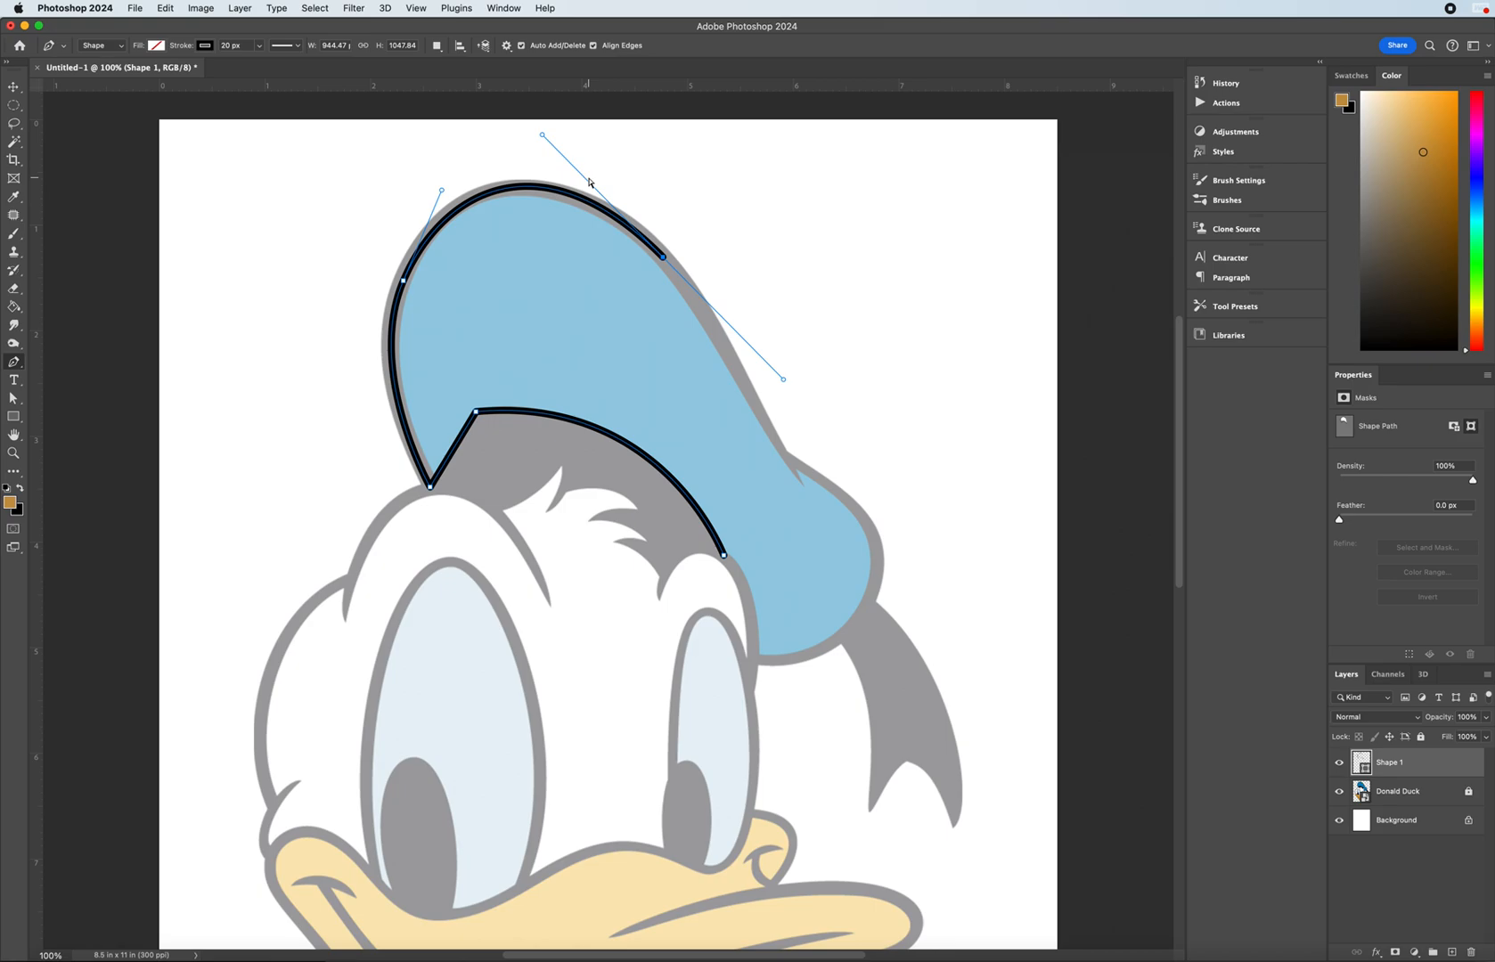
key(super+z)
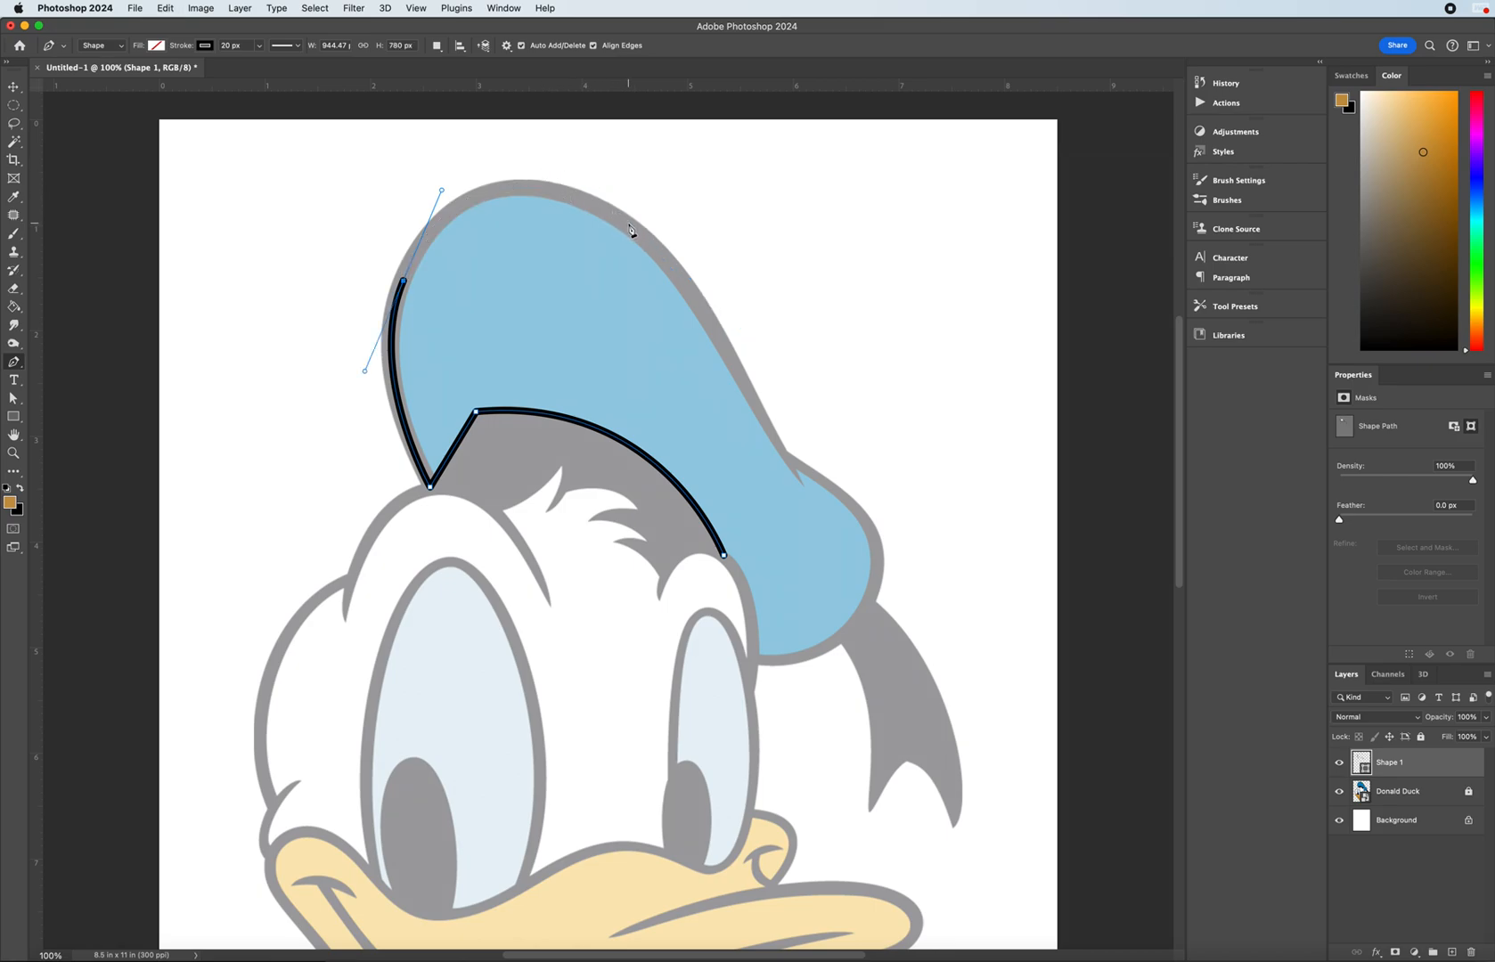
- Continue the hat outline over the crown and down the long side to the crease tip, and end the path
drag(630, 230, 724, 310)
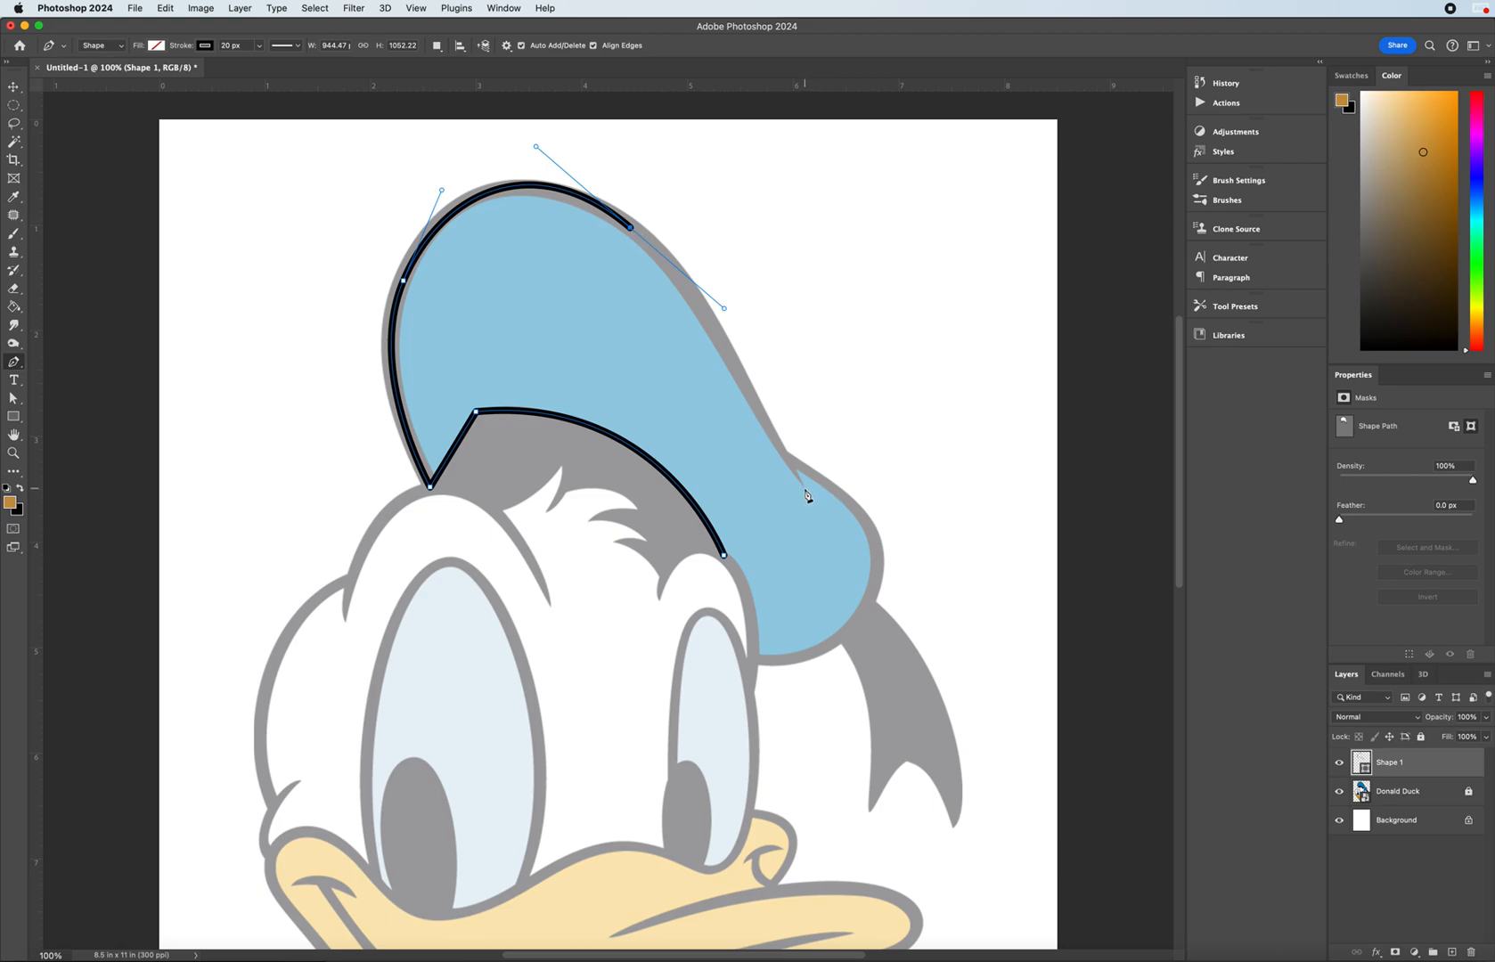
drag(803, 486, 852, 540)
drag(853, 540, 853, 538)
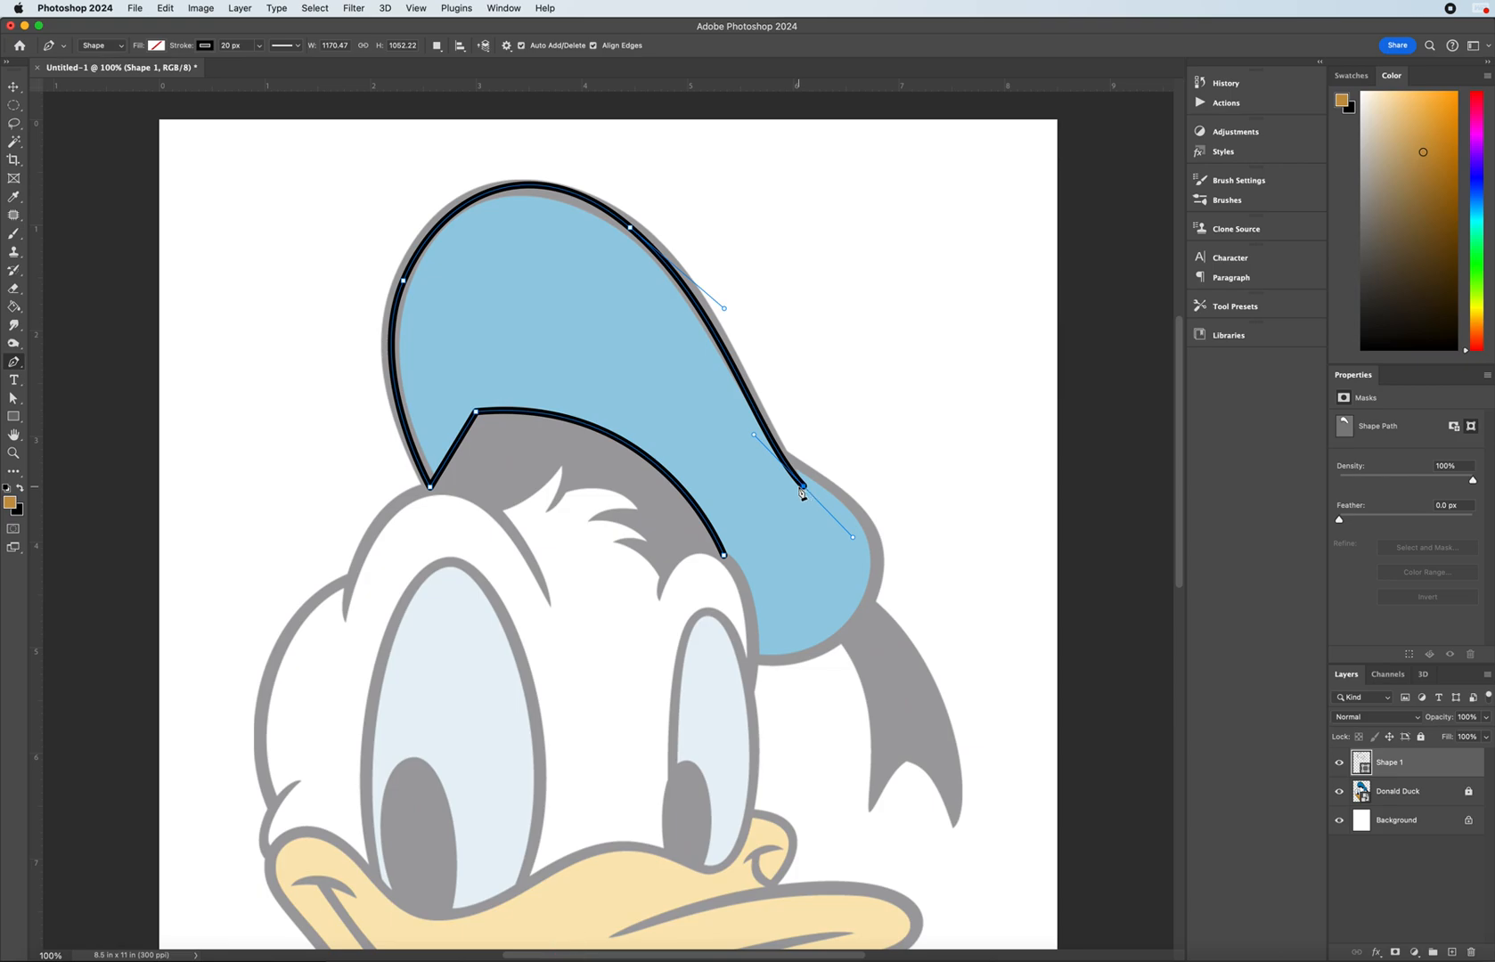
key(Return)
- Trace the hat's rounded back section as a separate open path, from the crease around to the side of the face
click(782, 458)
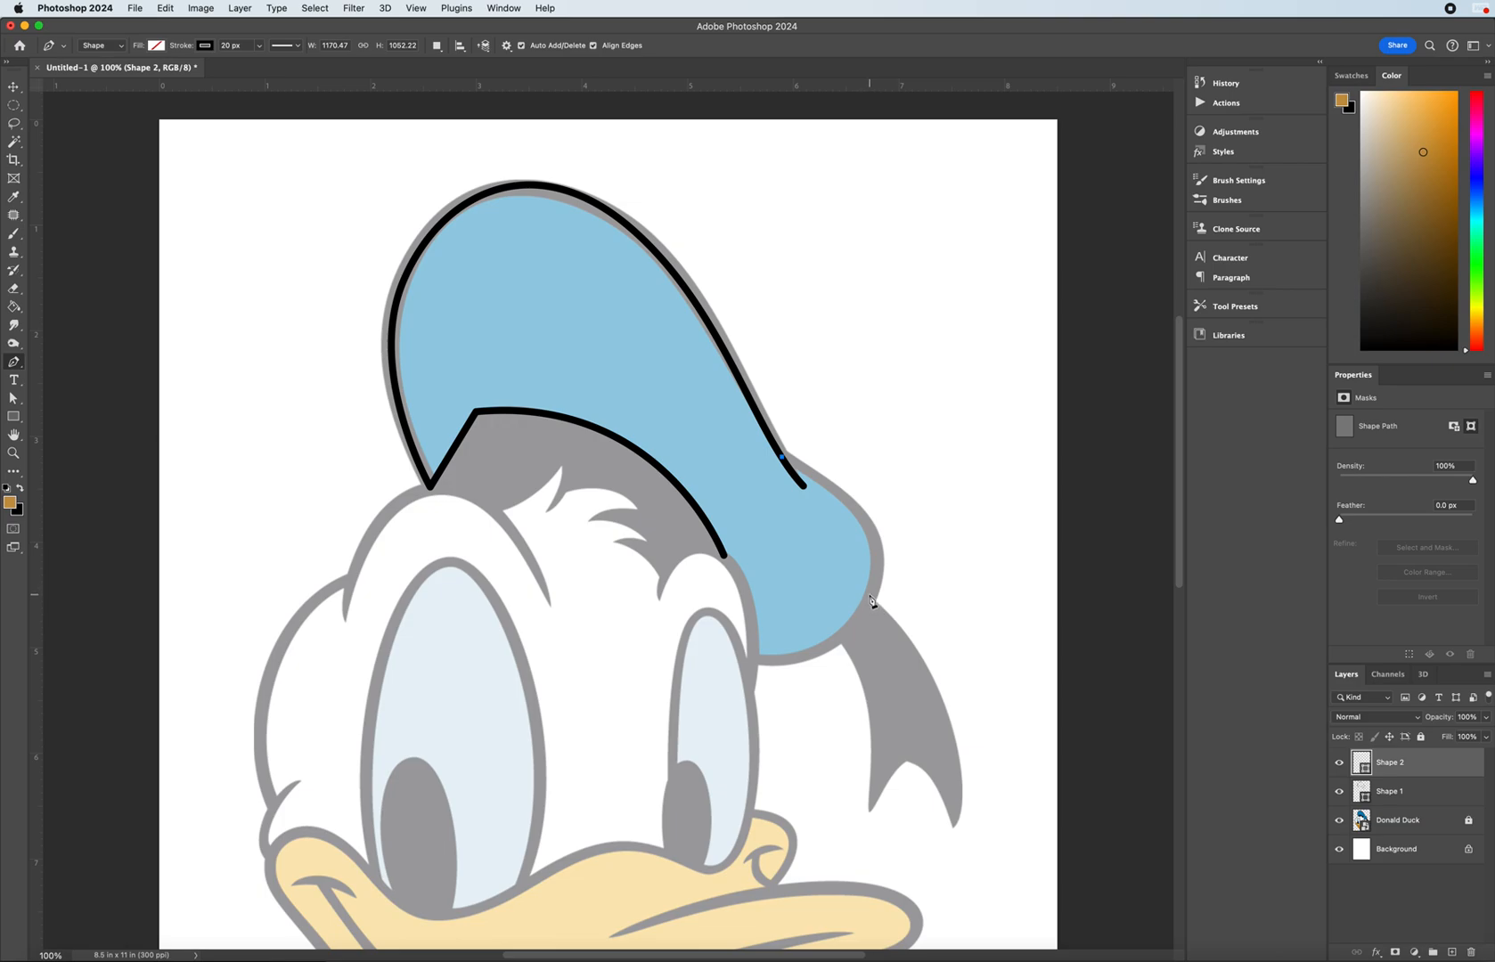
drag(873, 595, 837, 678)
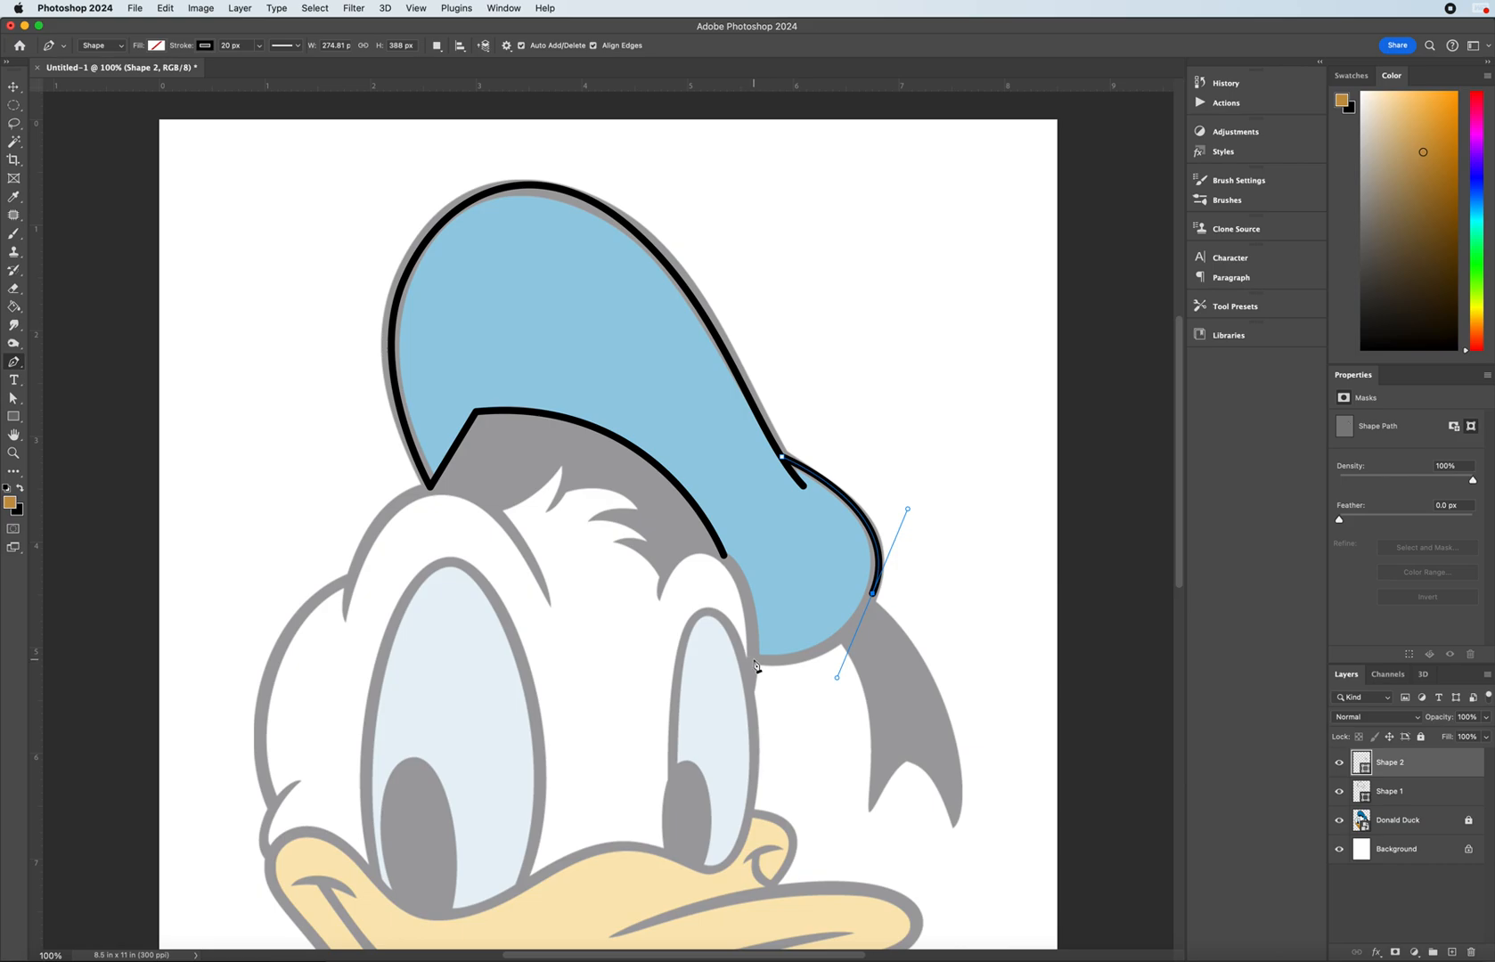
click(754, 660)
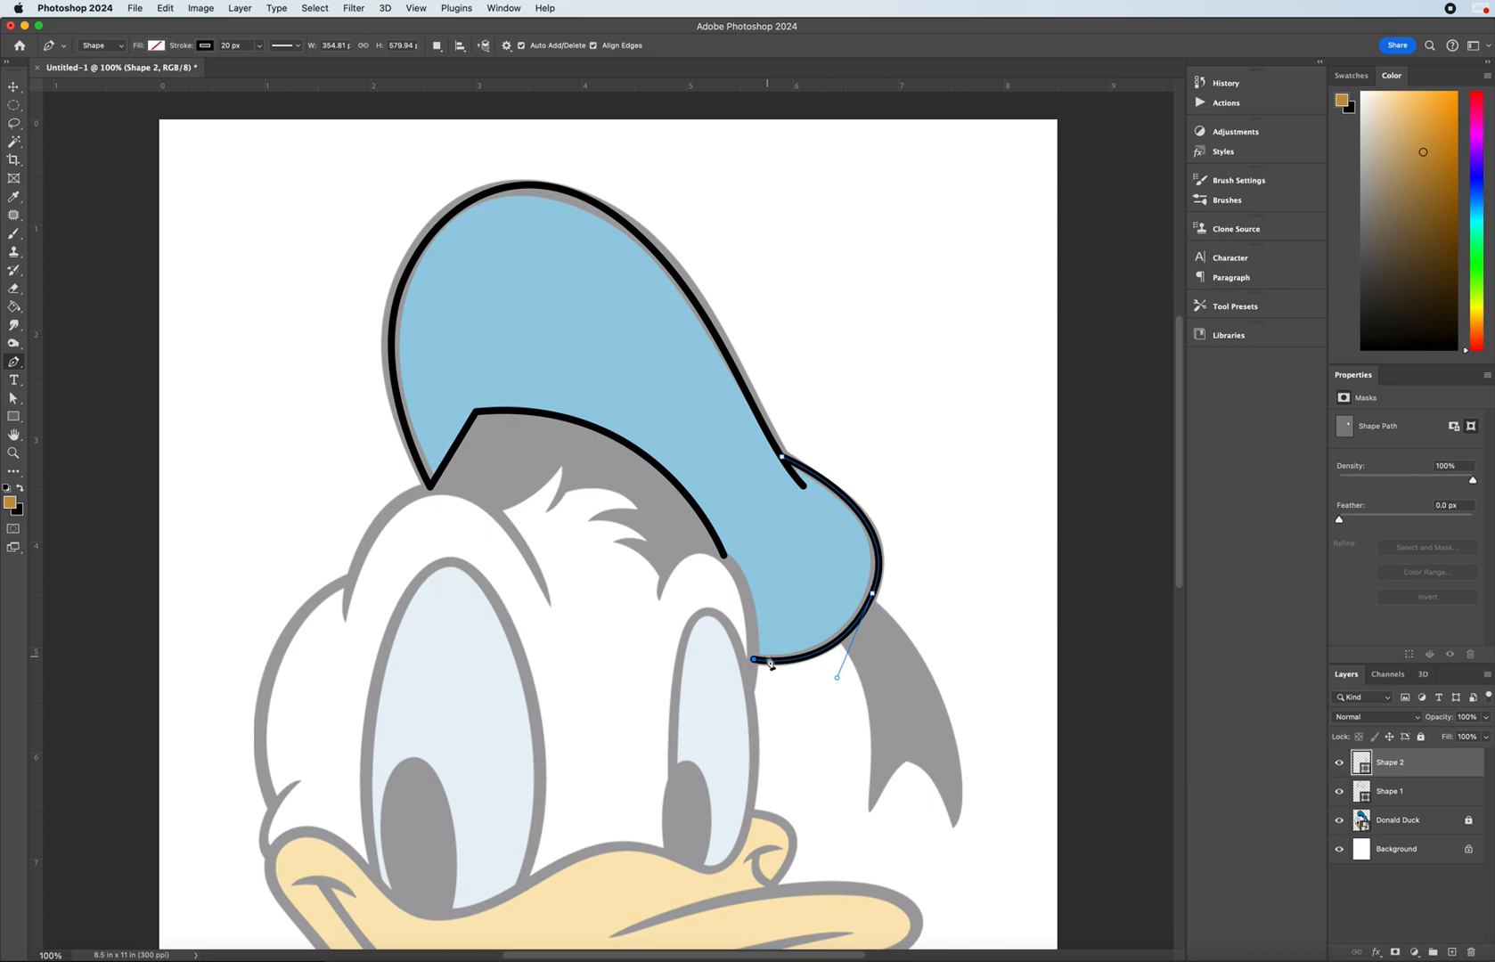
key(Escape)
- Start a separate ribbon path at the hat's edge, tracing the inner side and the notched end to the outer tip
click(840, 644)
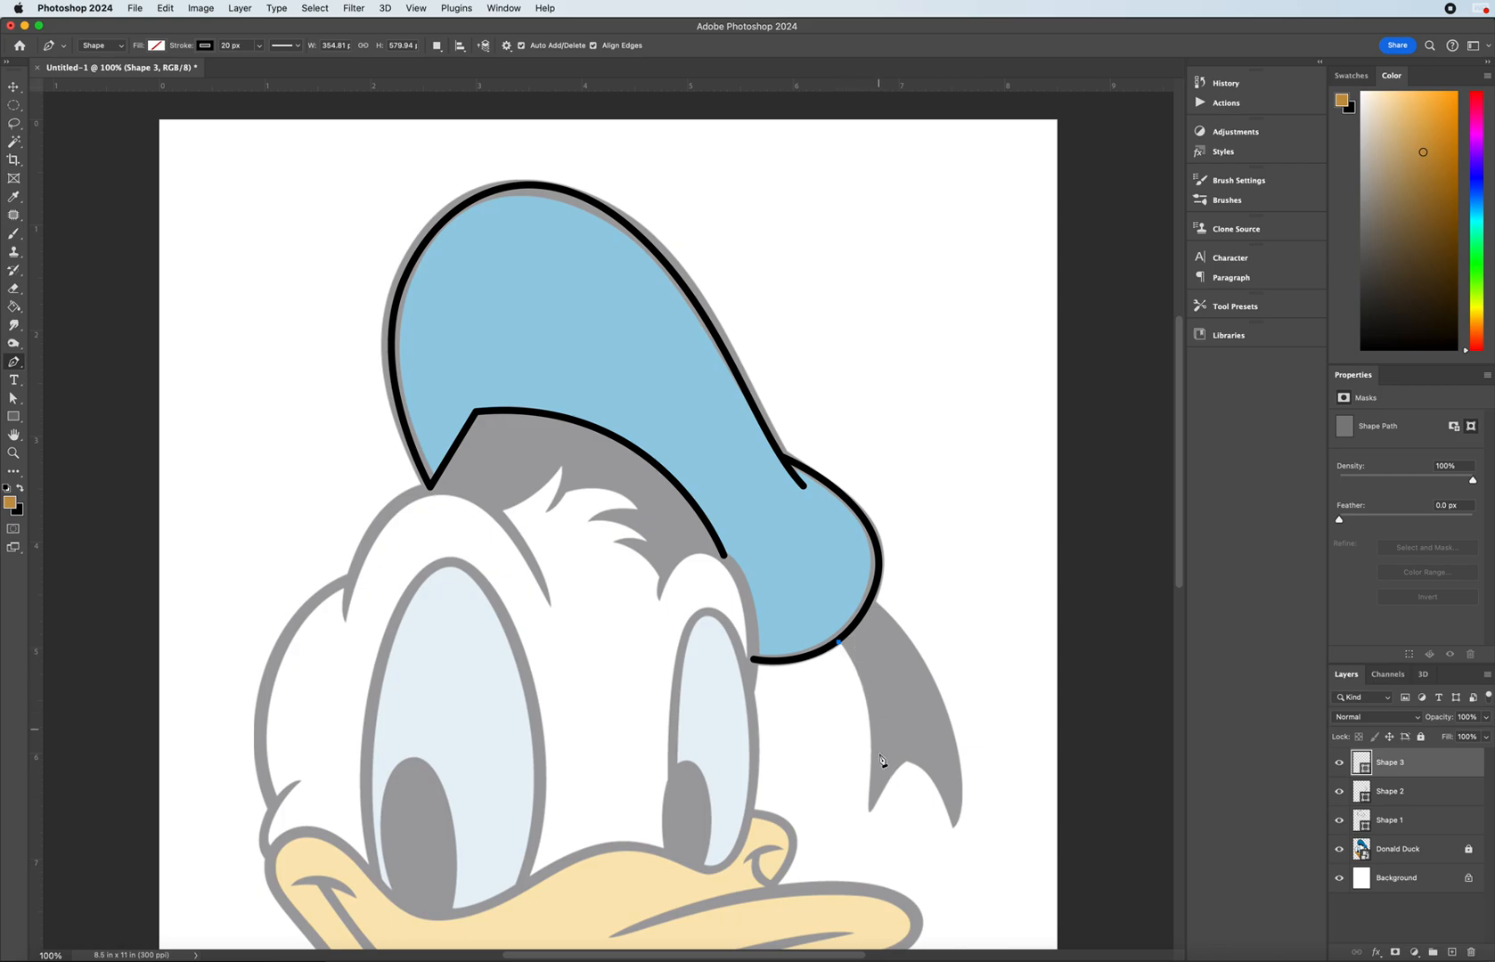
drag(869, 812, 854, 938)
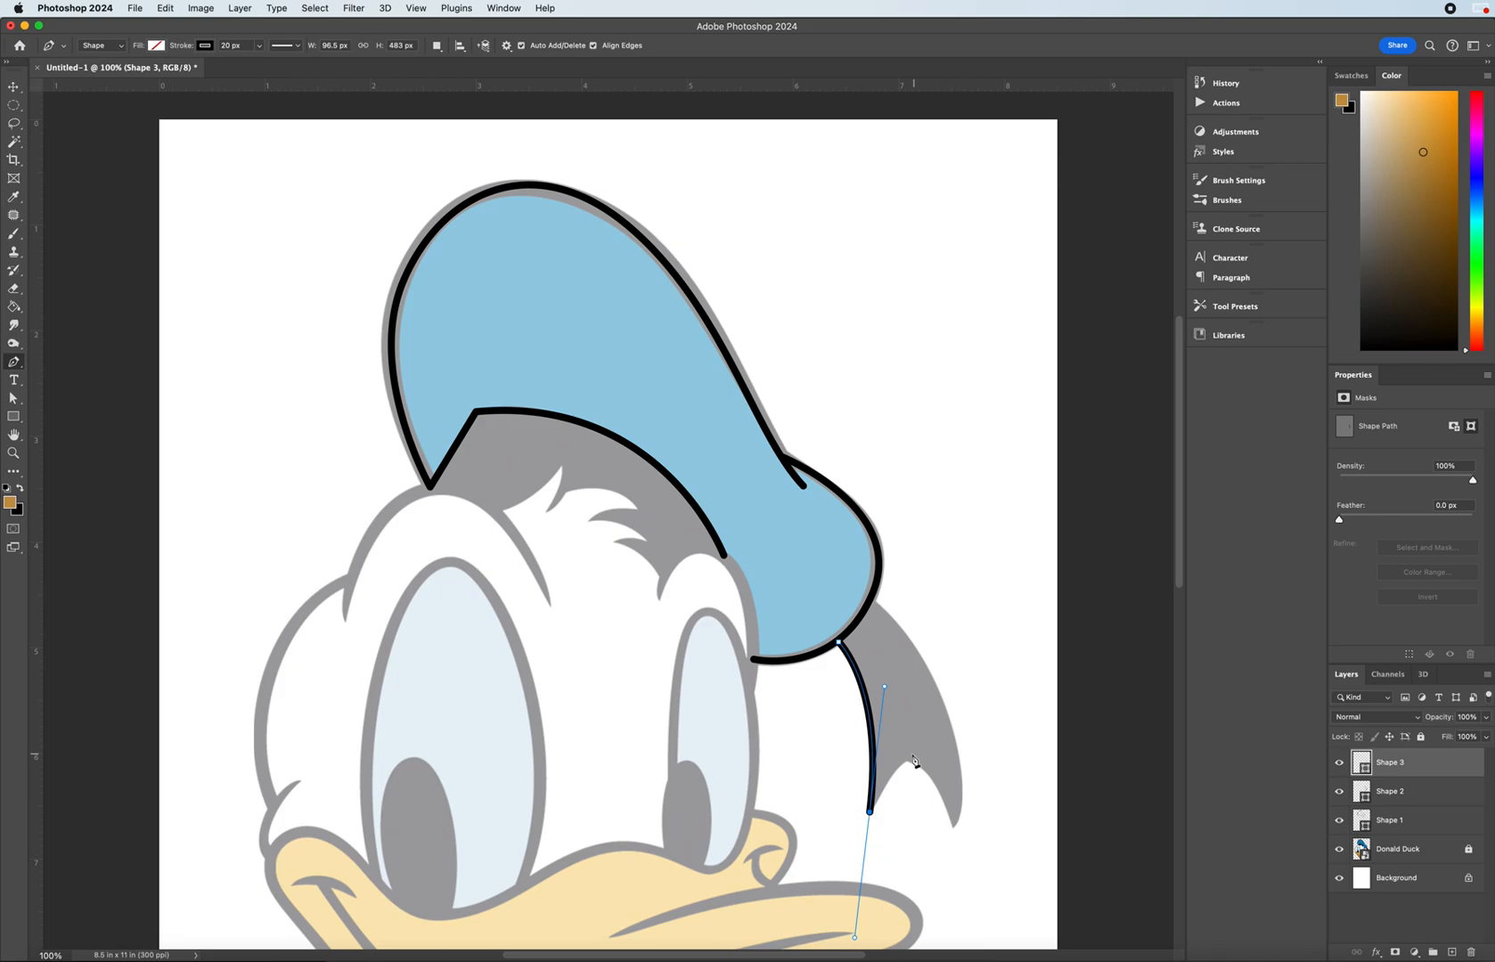
click(870, 814)
drag(906, 763, 925, 754)
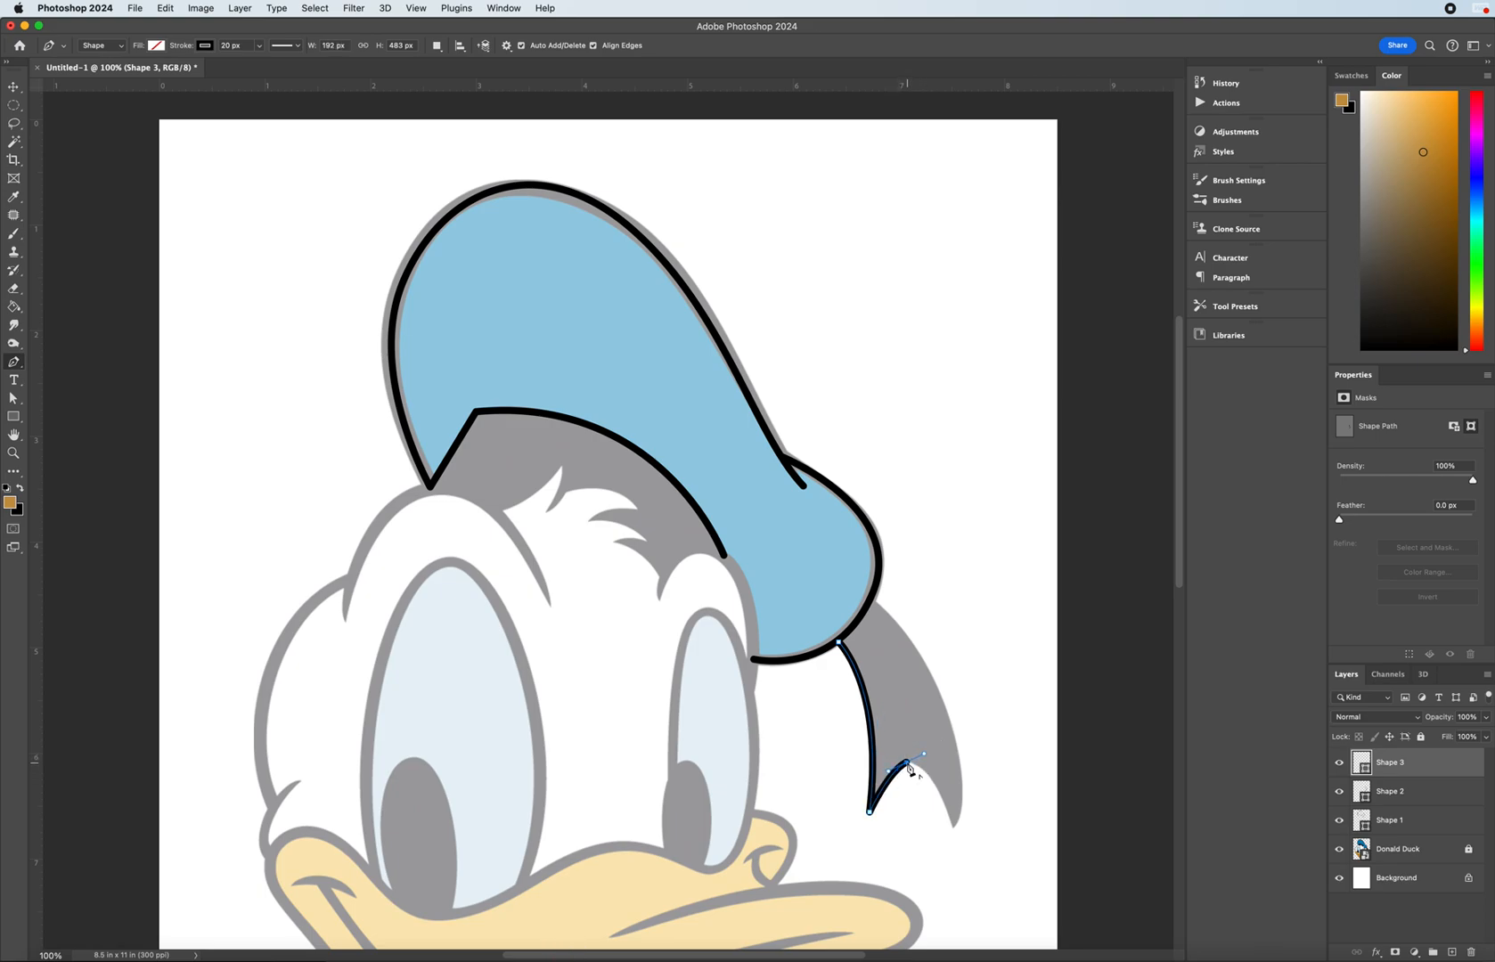
click(907, 765)
click(954, 831)
drag(954, 832, 974, 894)
drag(871, 598, 753, 511)
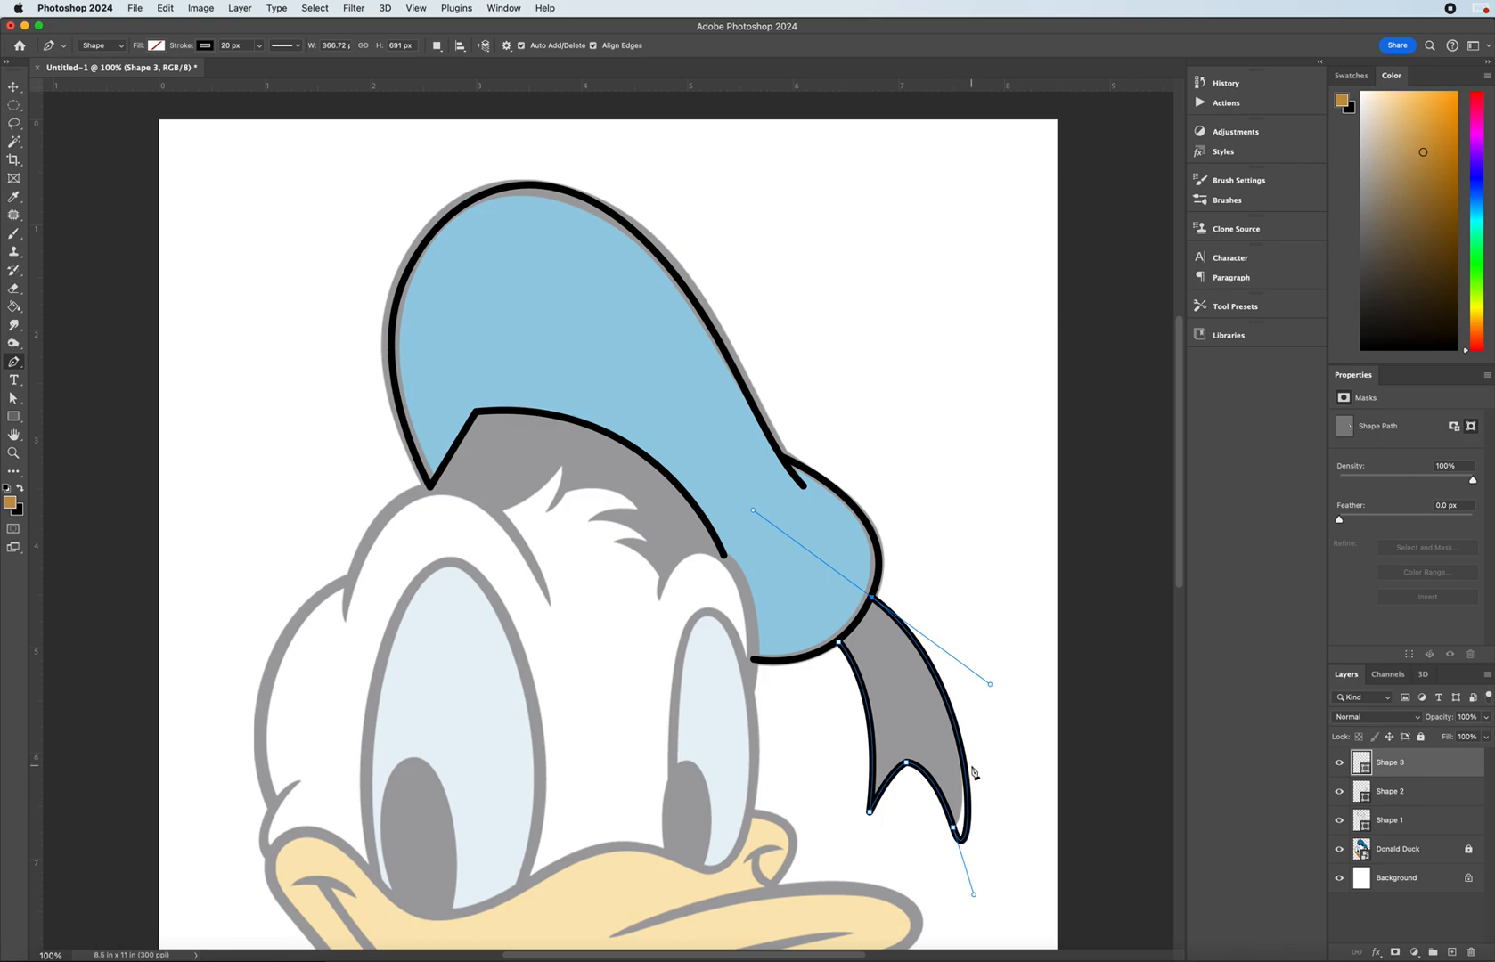
click(967, 831)
key(BackSpace)
- Make the ribbon's outer tip a sharp corner, trace the outer side back up to the hat and end the path
click(952, 825)
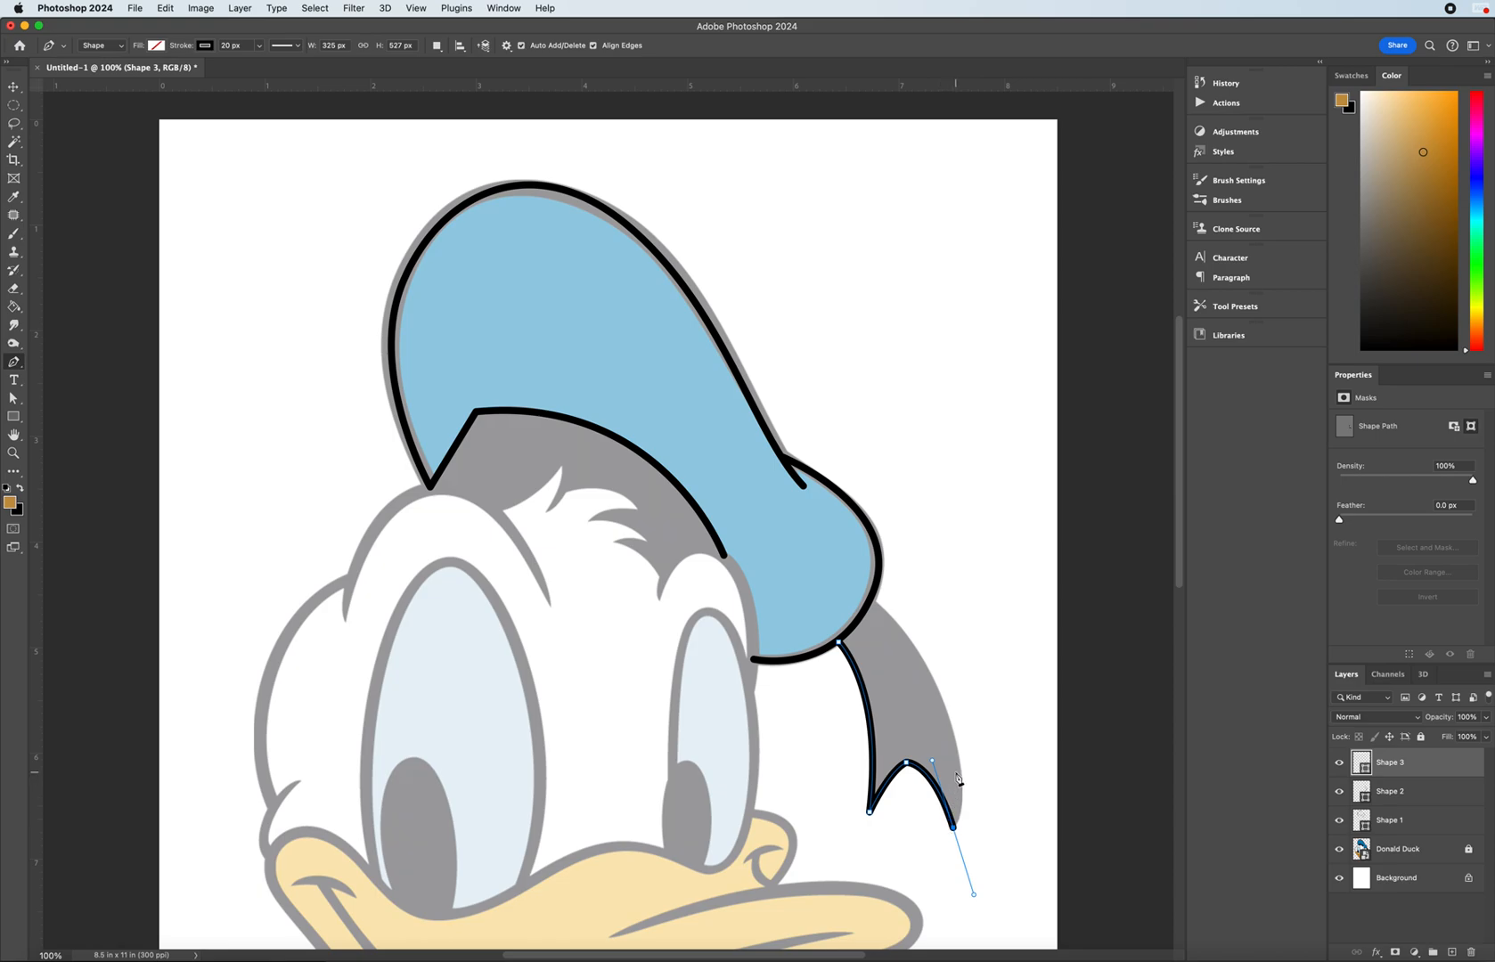
click(954, 830)
drag(872, 599, 750, 479)
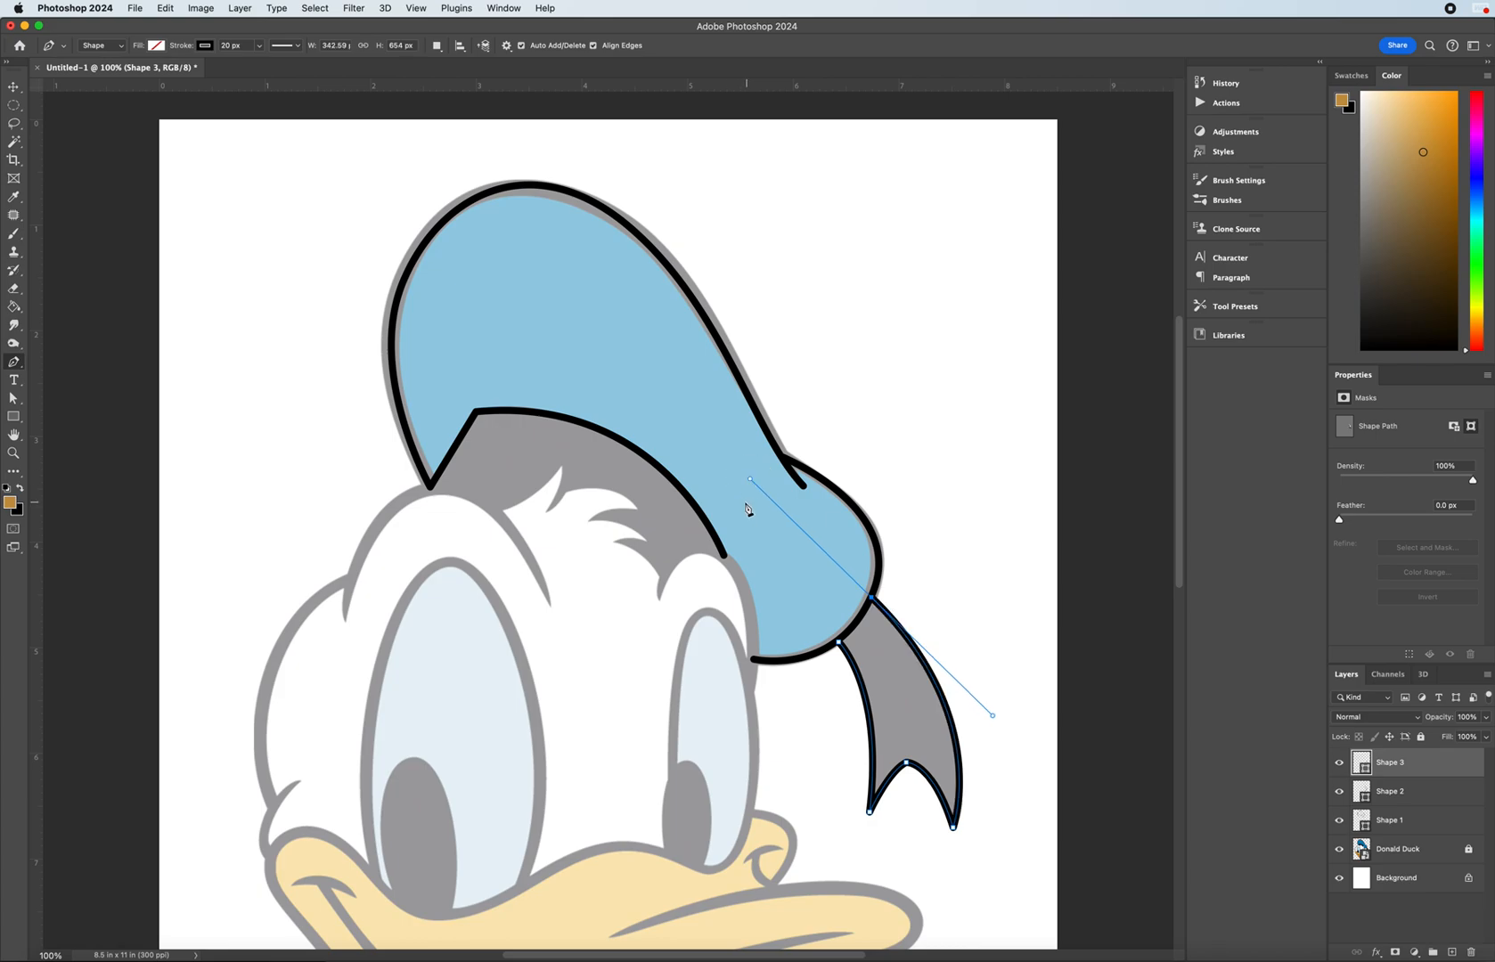
scroll(685, 546, down, 5)
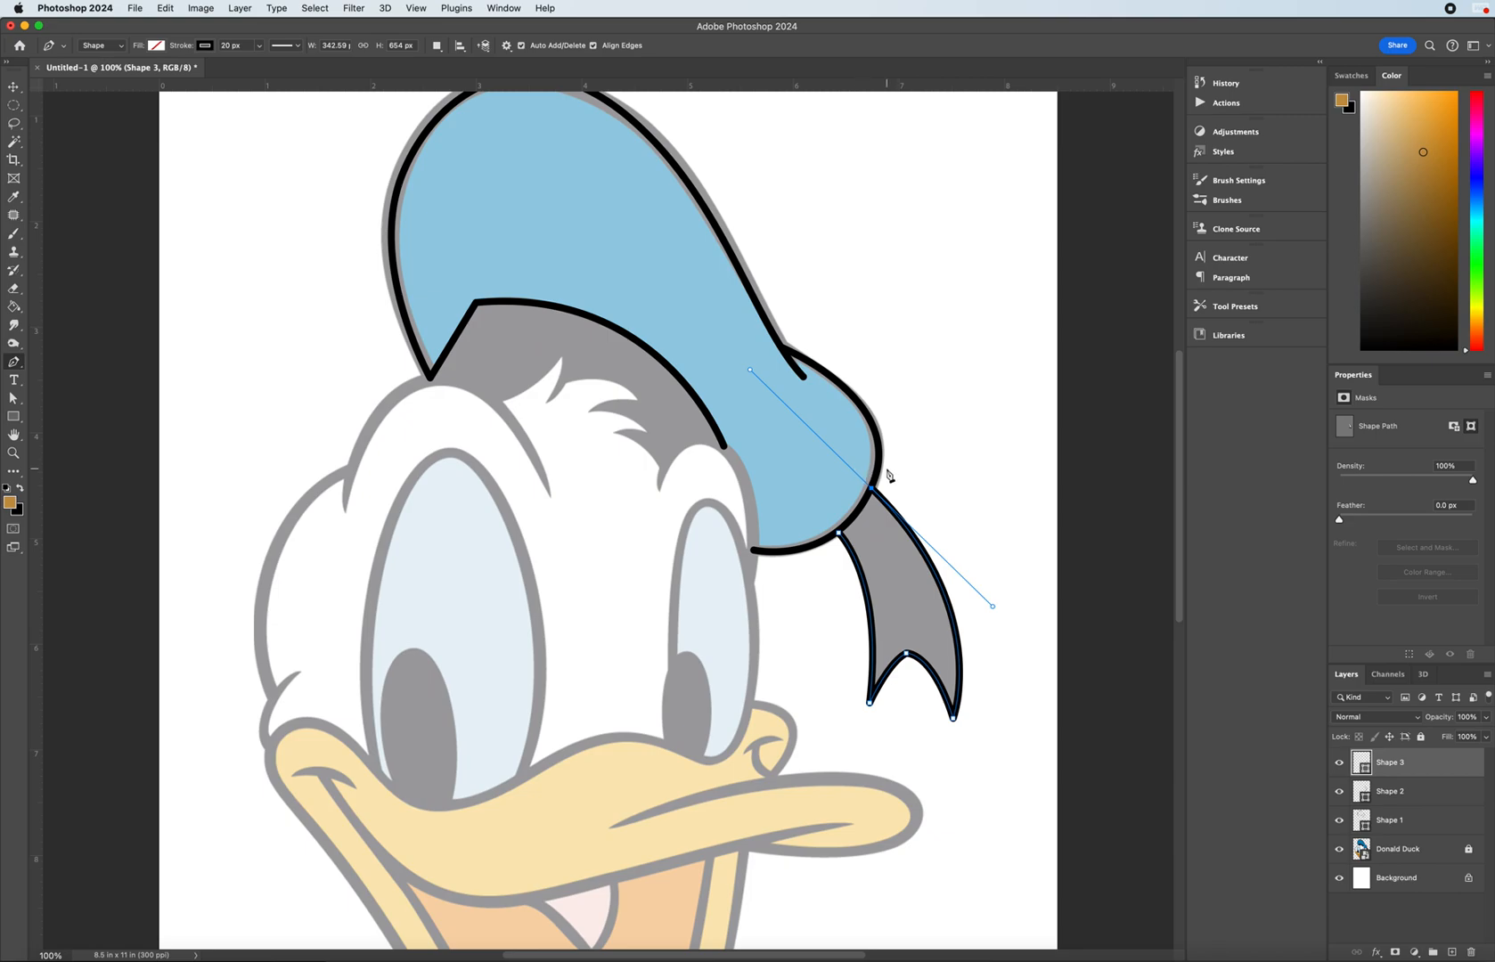
key(Escape)
shift+click(1414, 828)
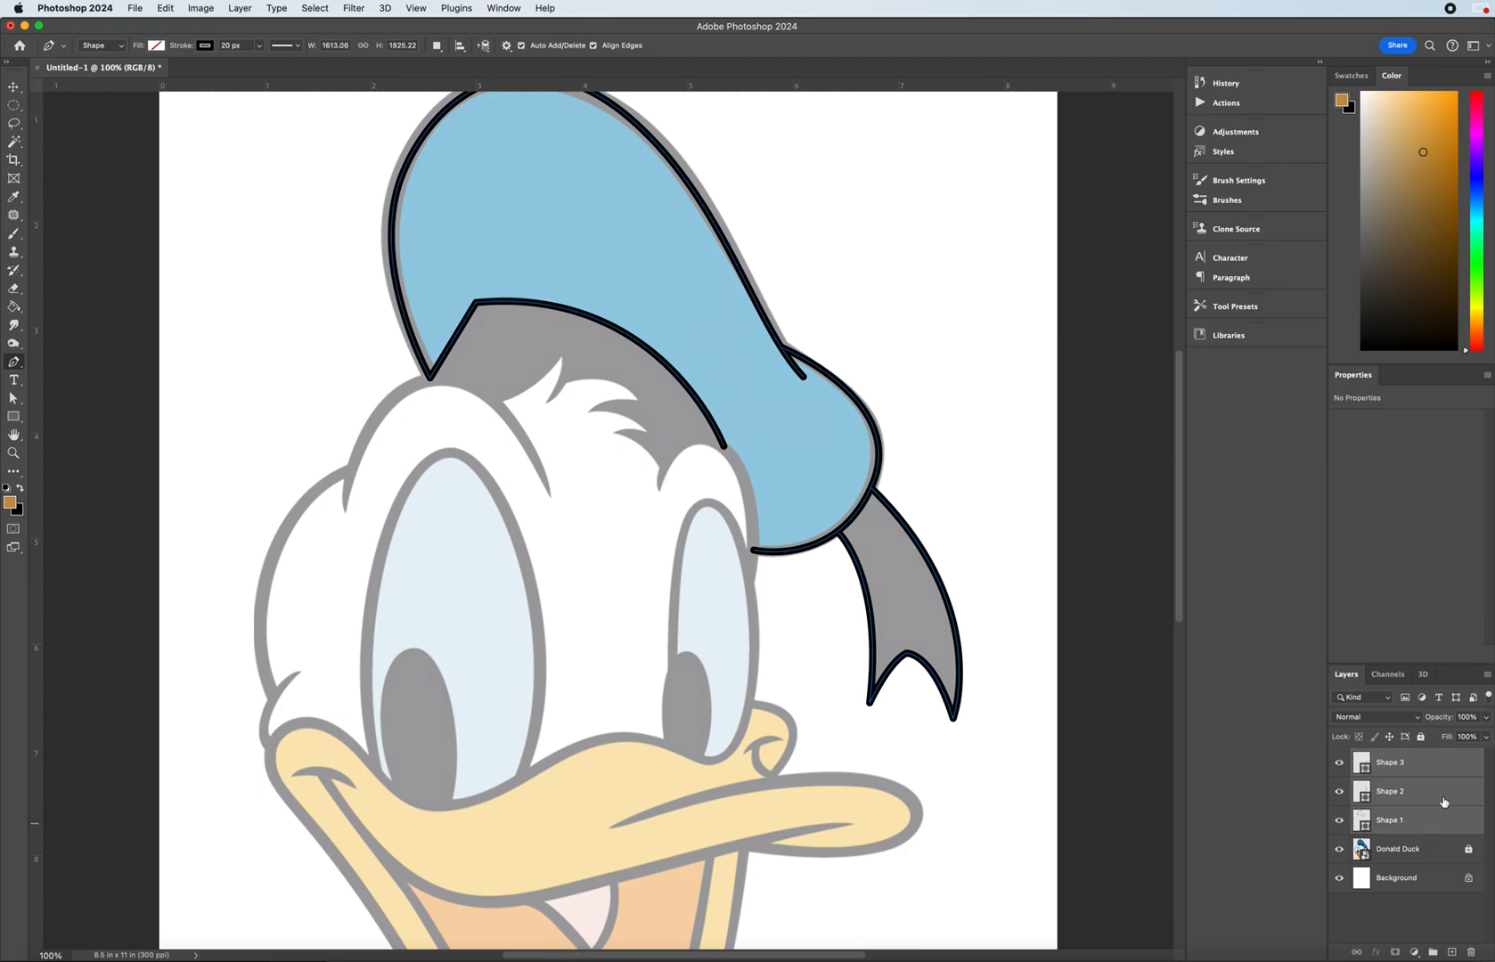
click(1395, 774)
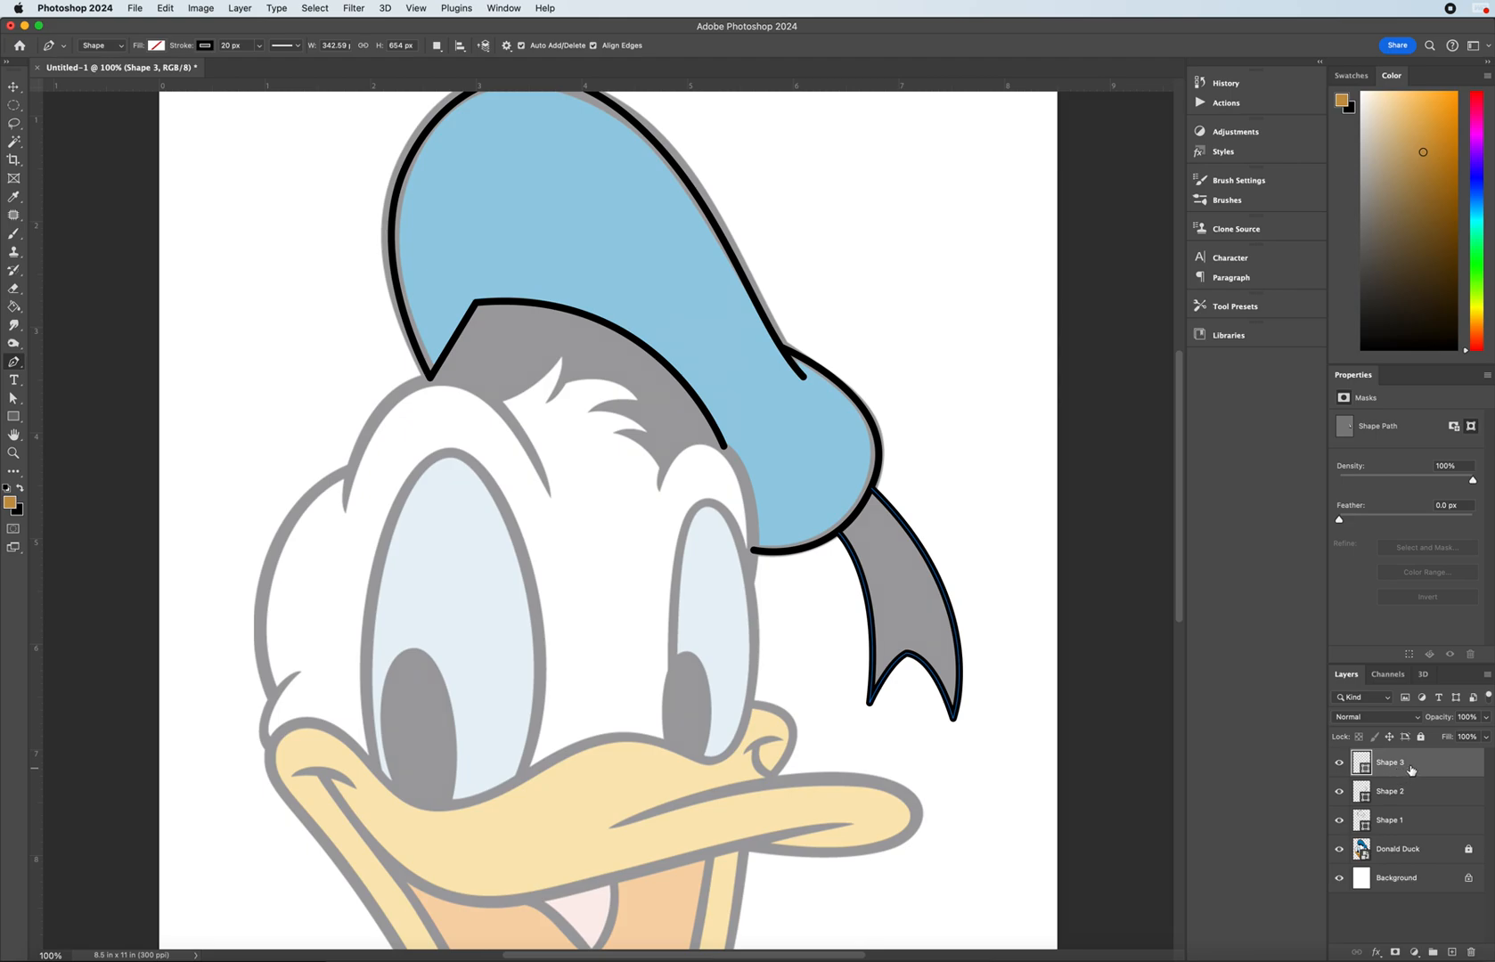
shift+click(1410, 789)
shift+click(1416, 818)
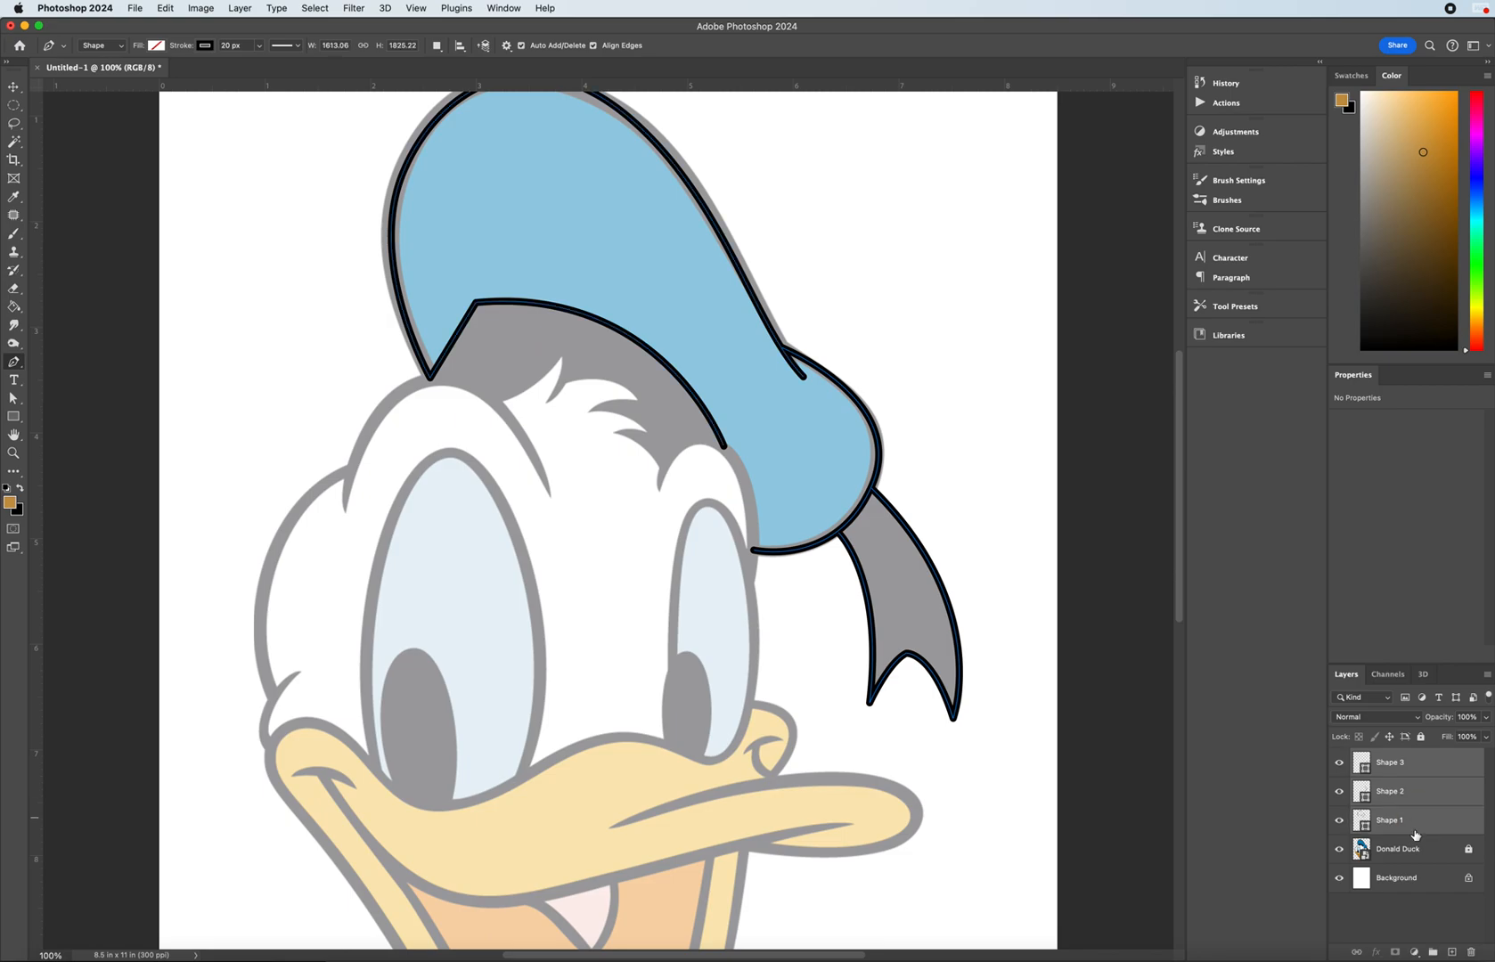
- Group the Shape 1, Shape 2 and Shape 3 layers together and expand the group to show its contents
click(1415, 767)
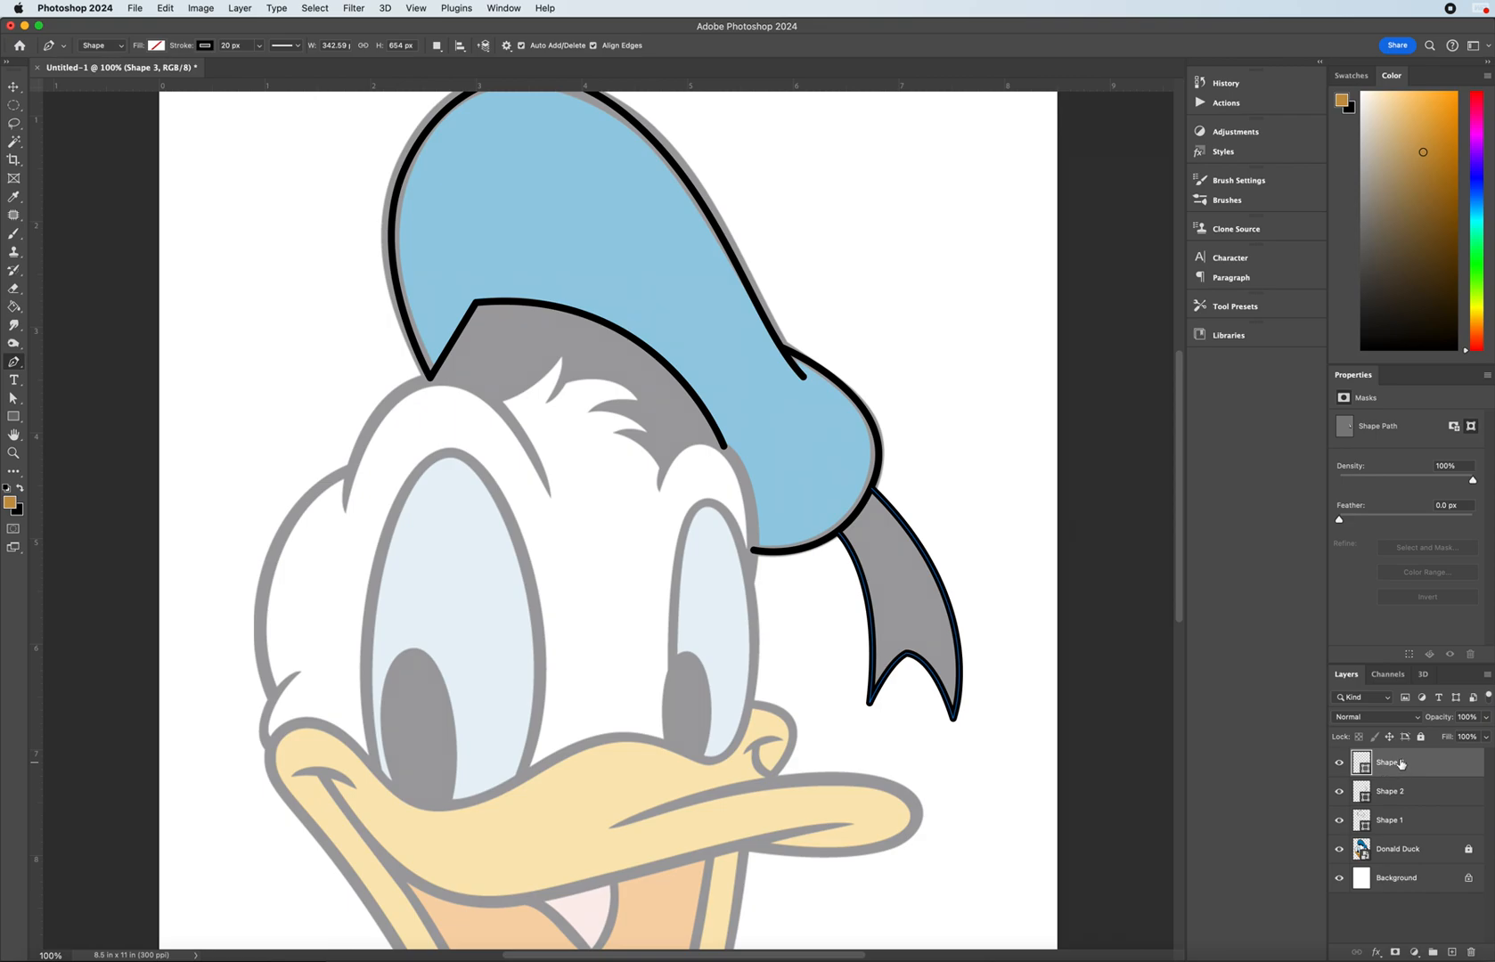
shift+click(1411, 823)
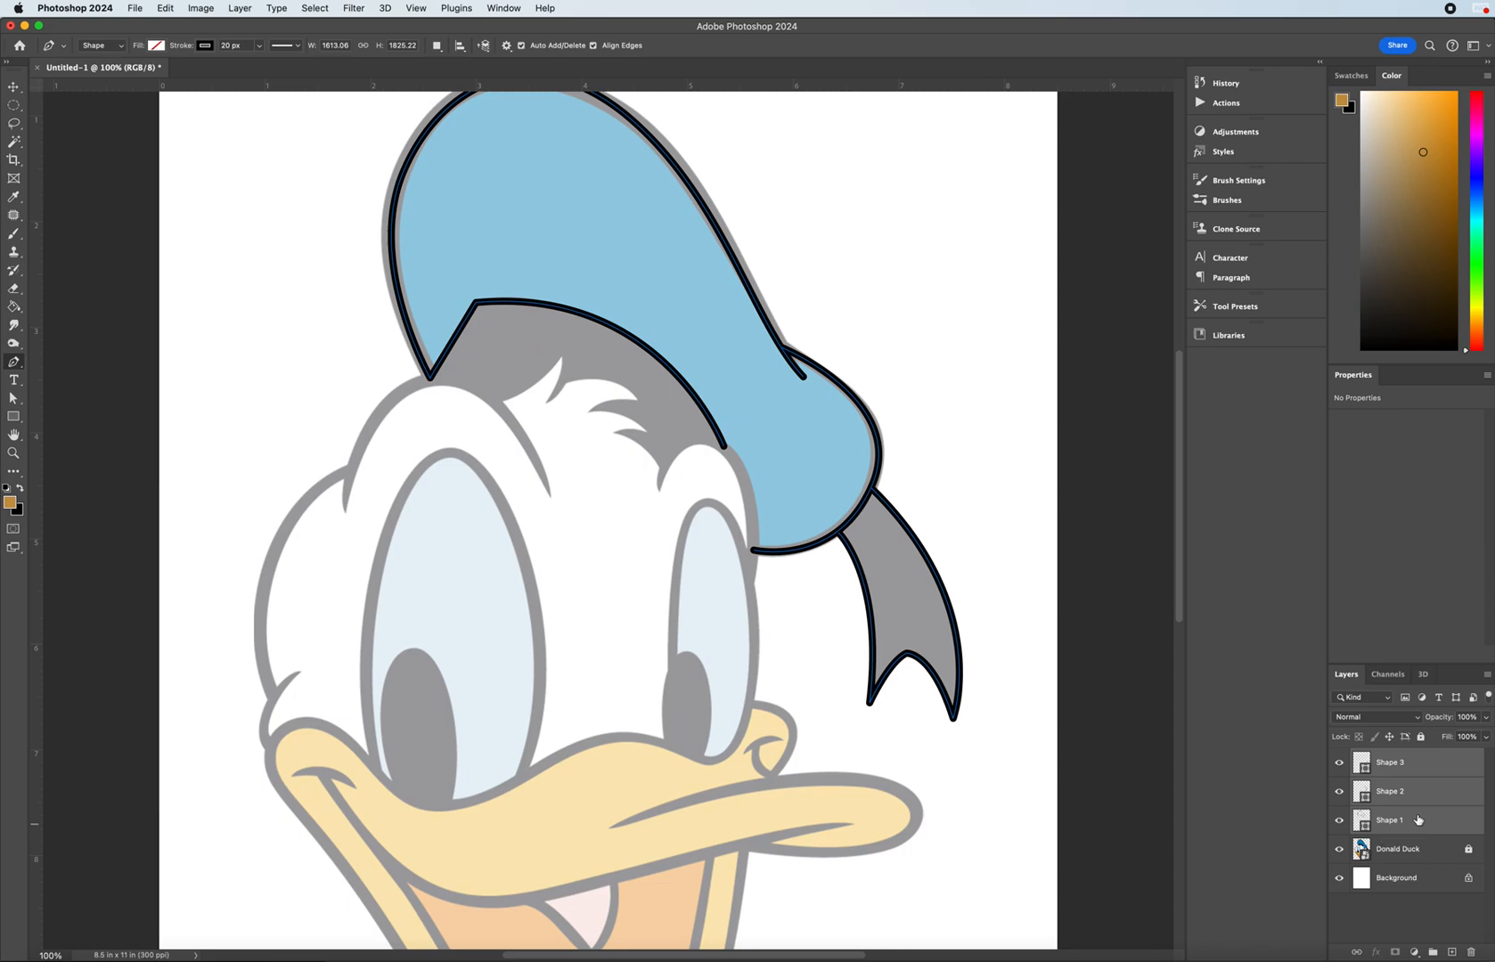
click(1434, 954)
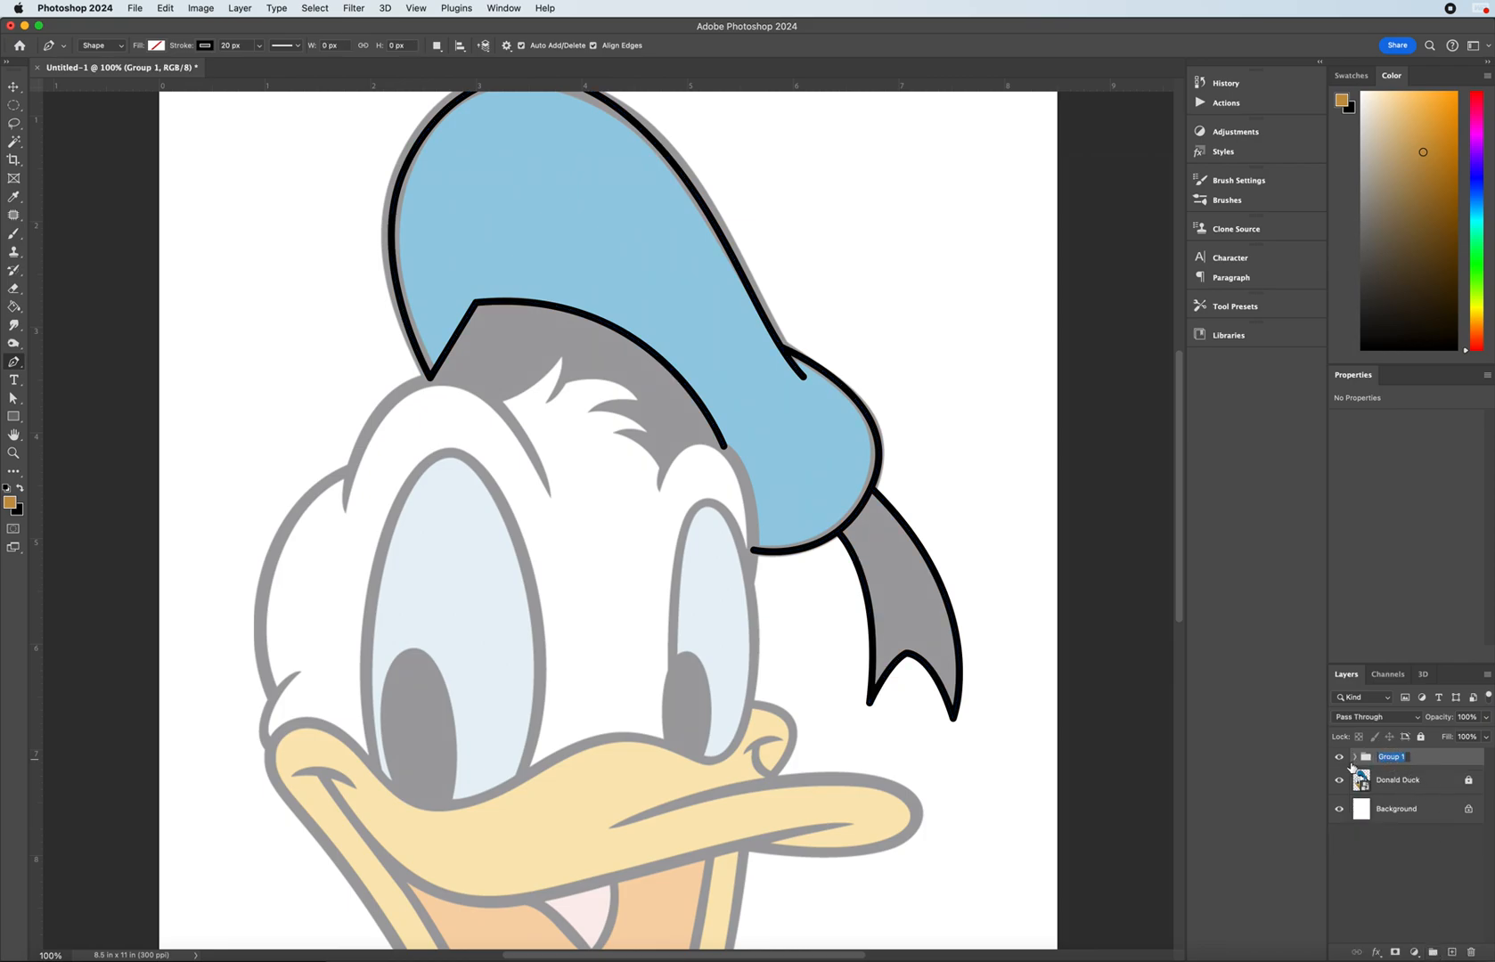
click(1356, 762)
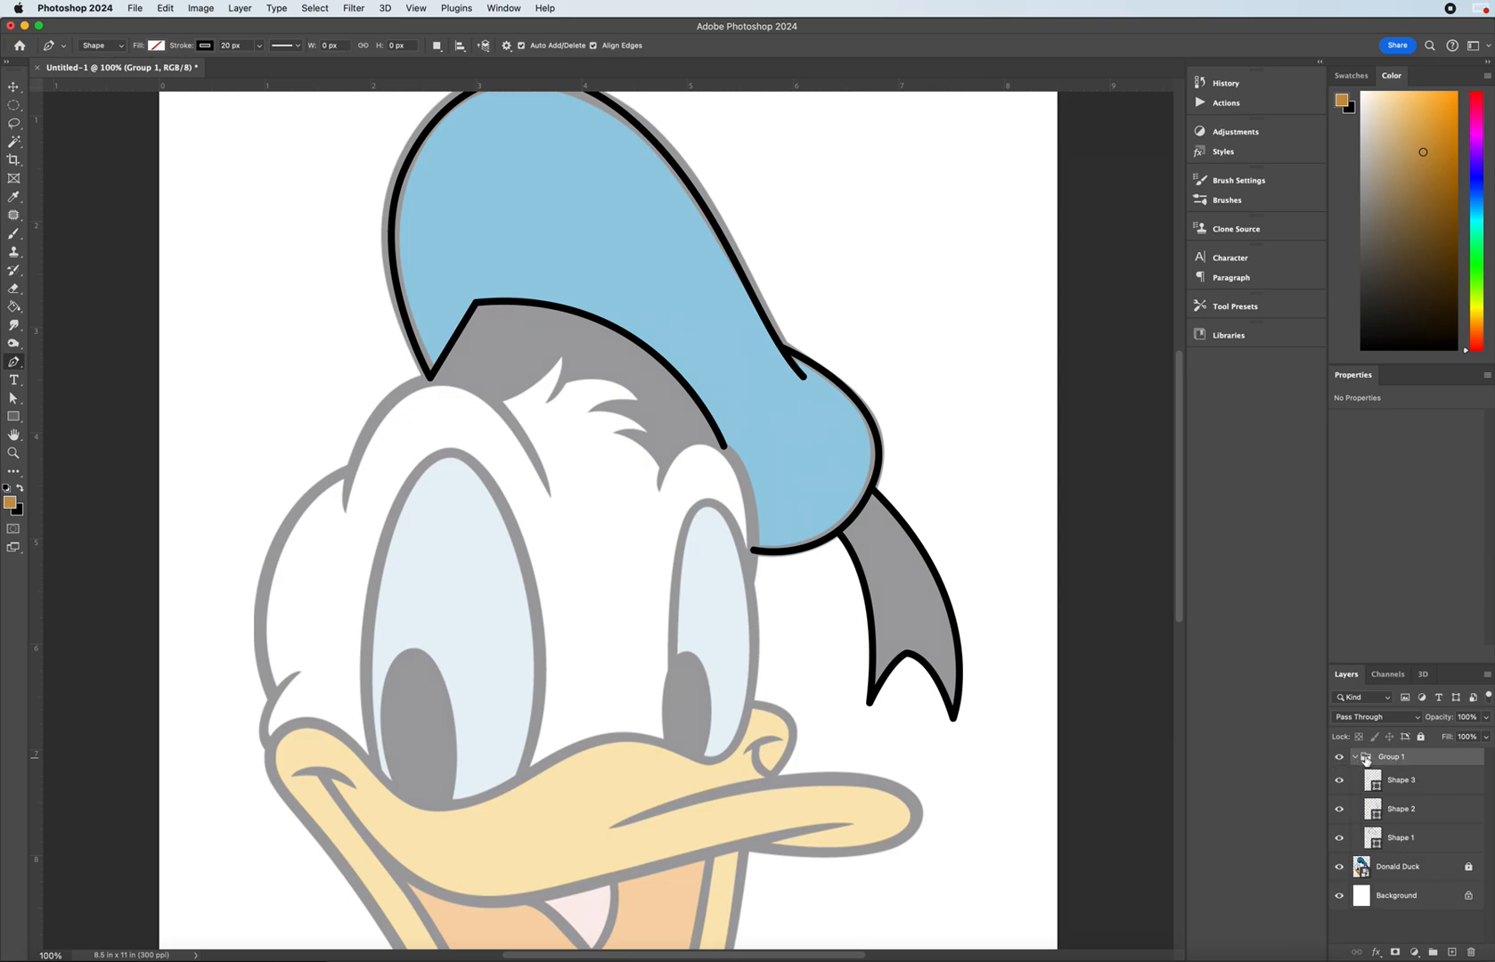
- Collapse the group of traced shapes, rename it Hat, and toggle its visibility off and back on
click(1355, 757)
double_click(1391, 757)
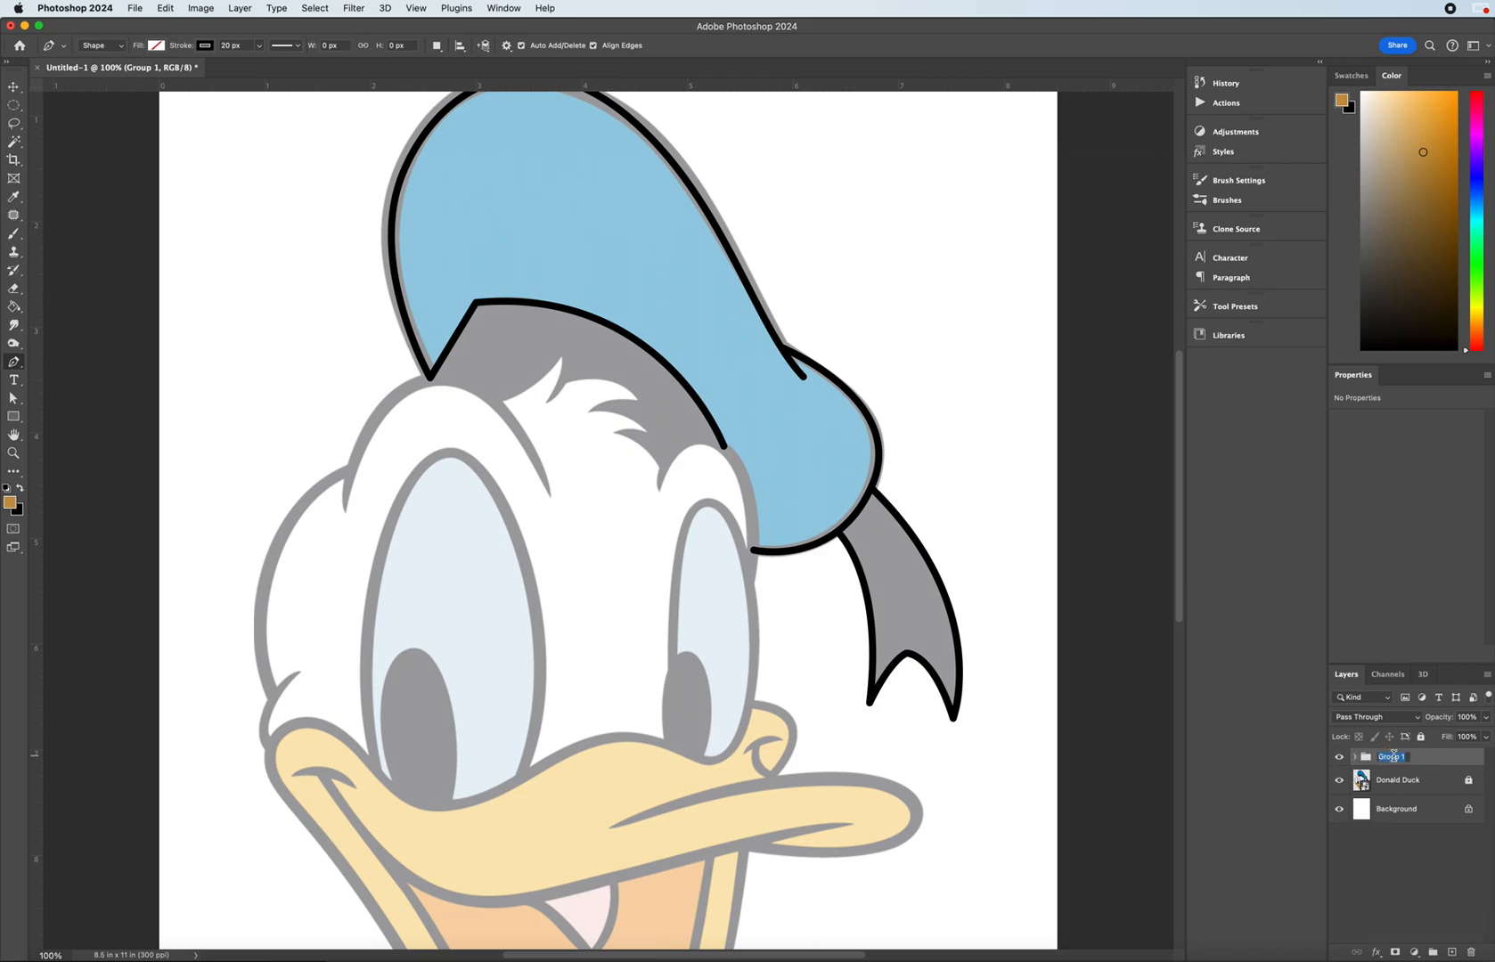
text(Hat)
key(Return)
click(1339, 758)
click(1339, 758)
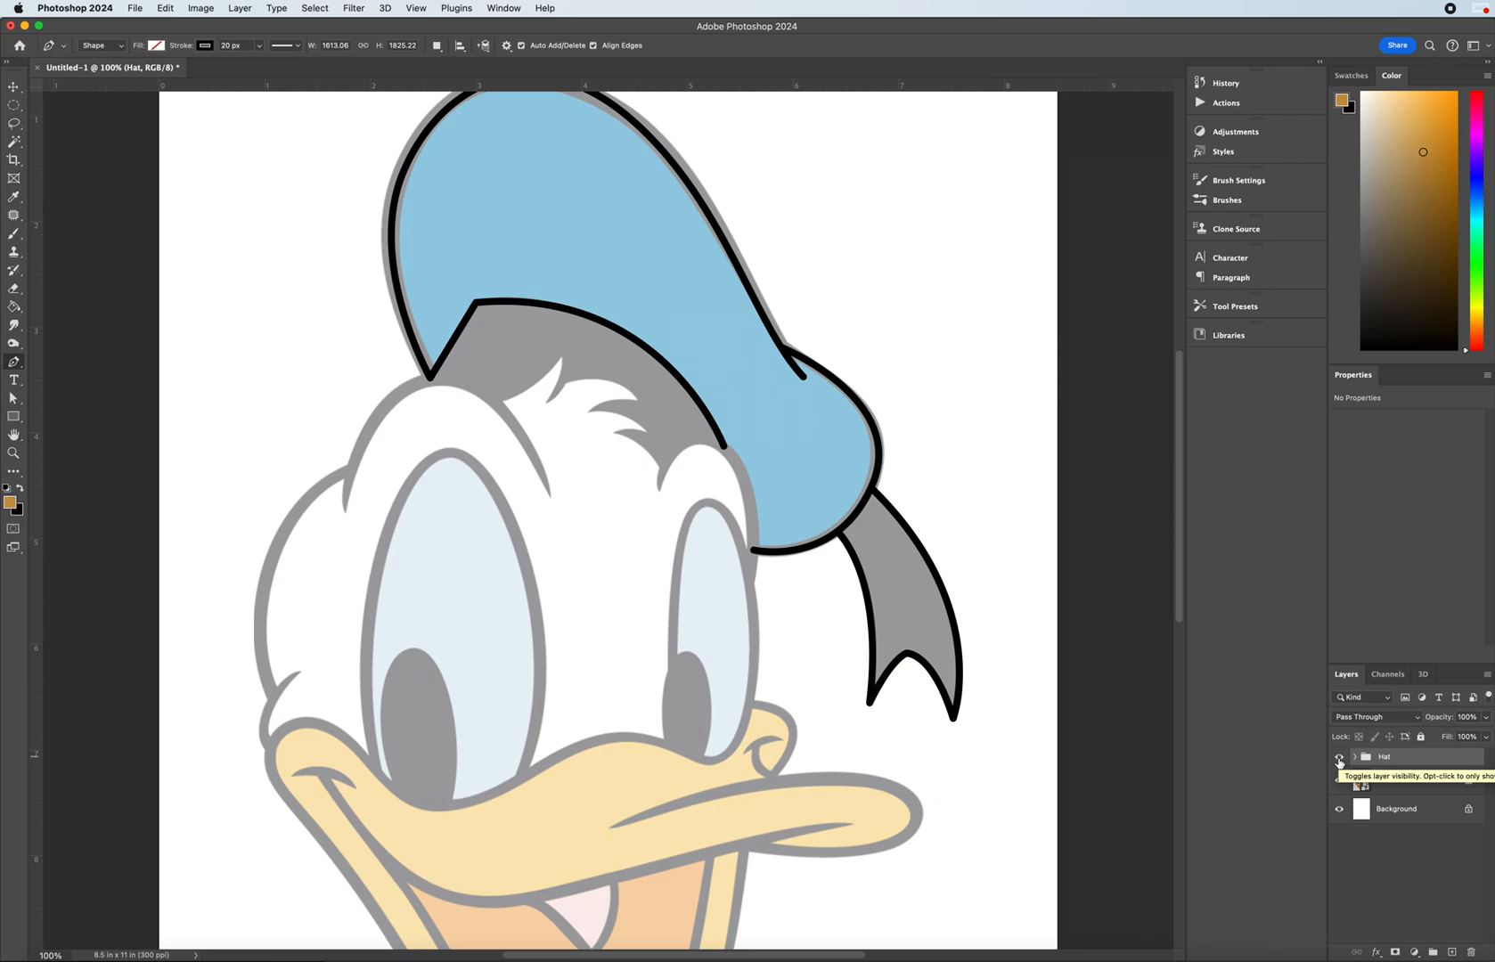
- Trace the short curved cheek line from the beak corner up to its tip as an open path
scroll(733, 612, down, 2)
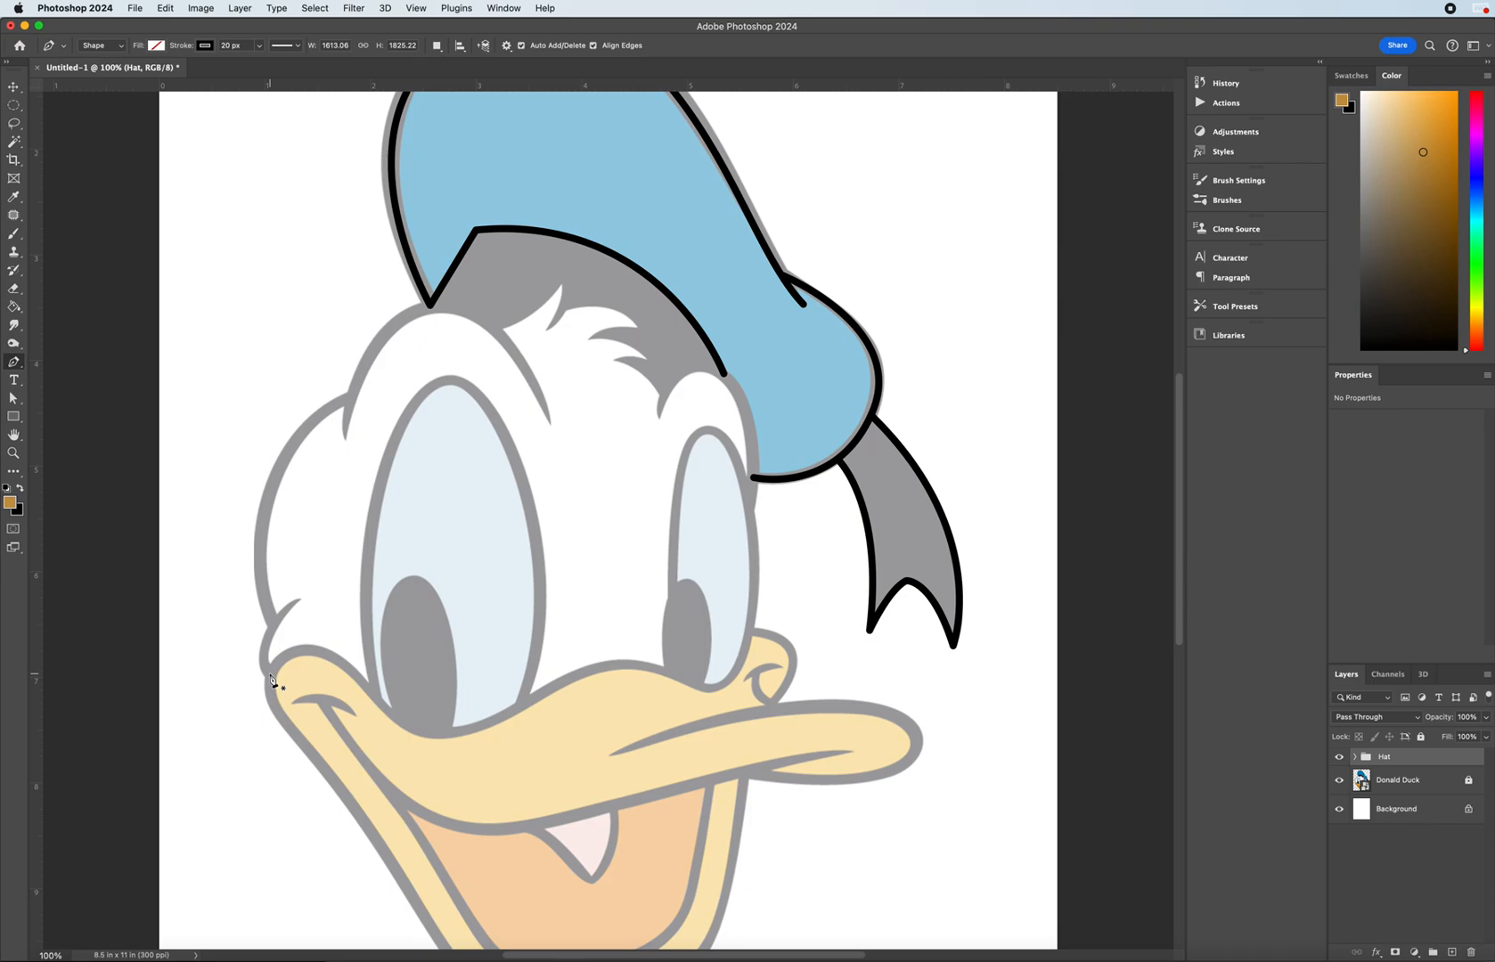
click(329, 27)
click(272, 676)
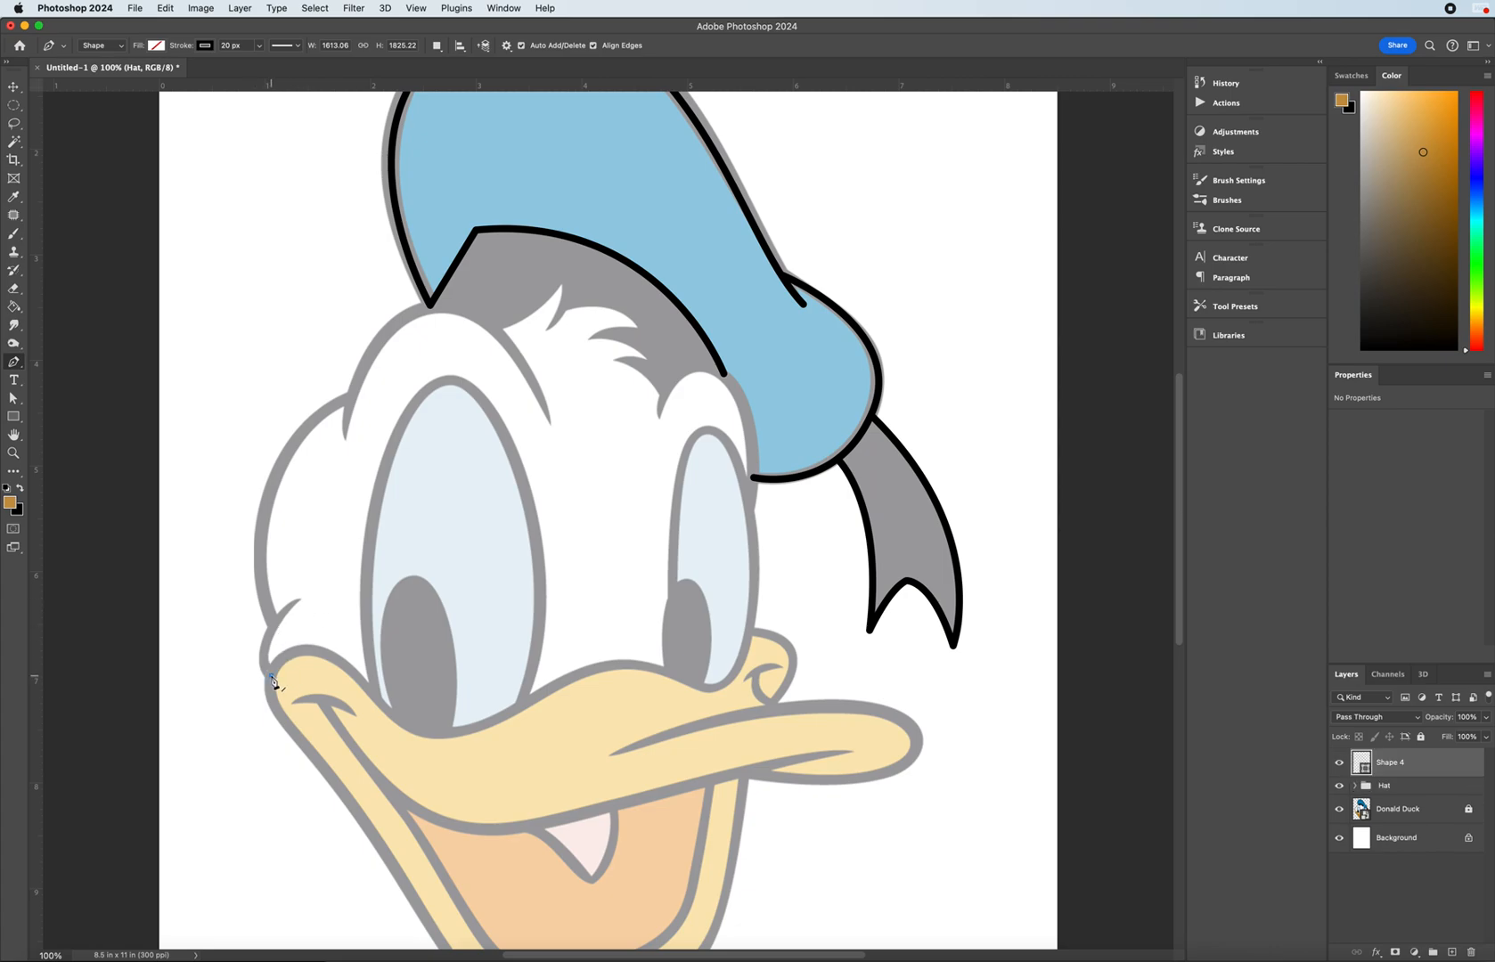
click(301, 600)
drag(307, 599, 363, 562)
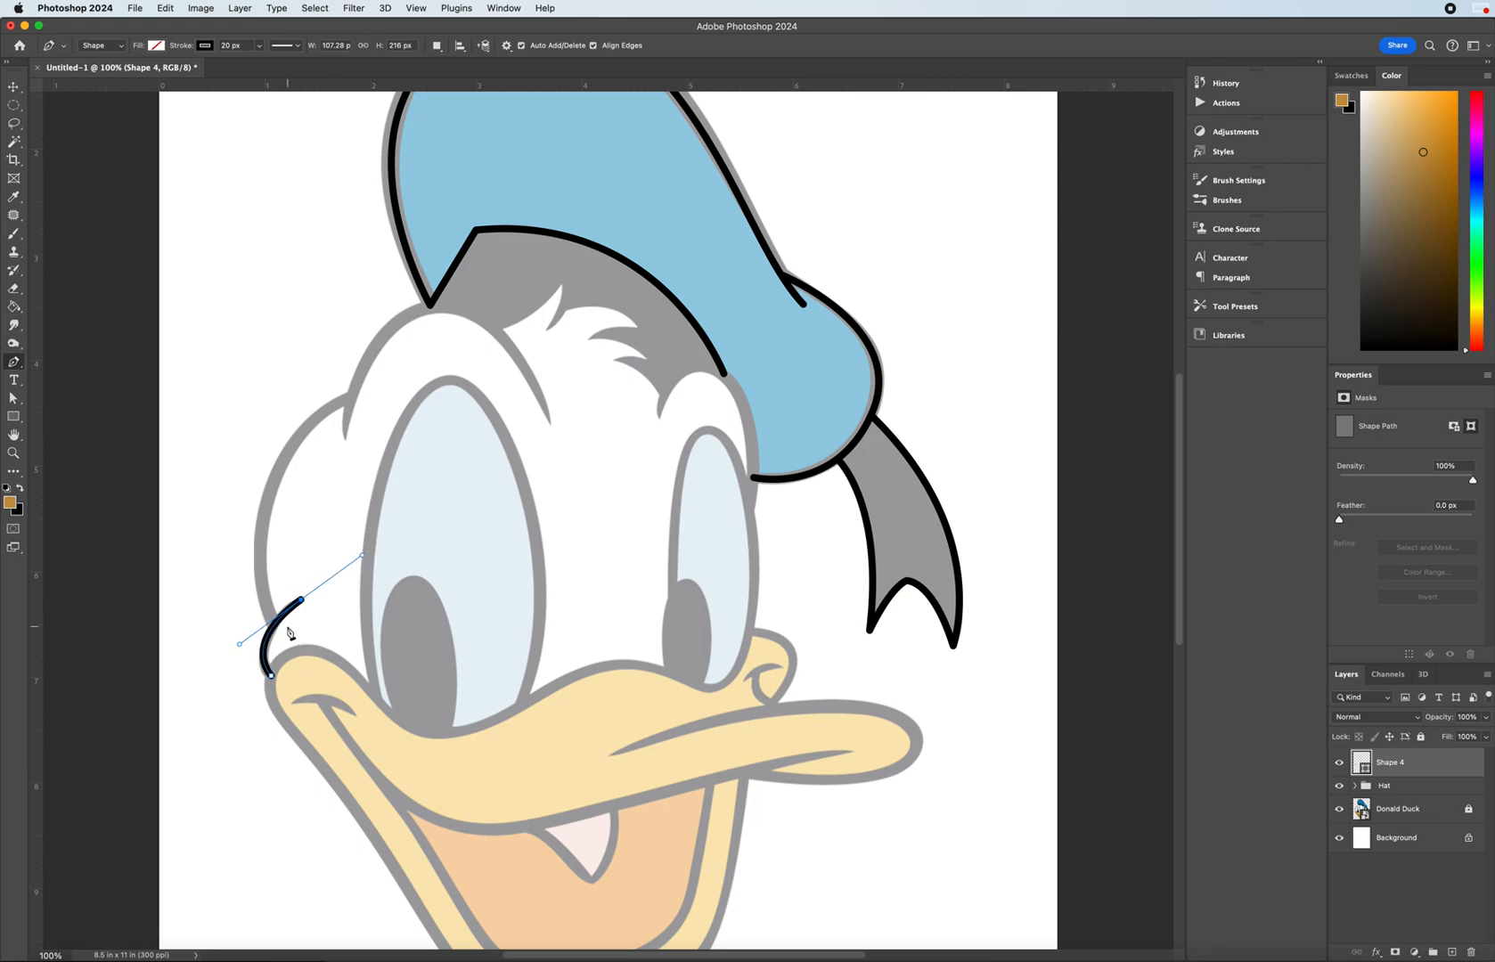
key(Escape)
- Trace the outer side of the head as a separate open path, from the cheek line up to the brow above the larger eye
click(275, 627)
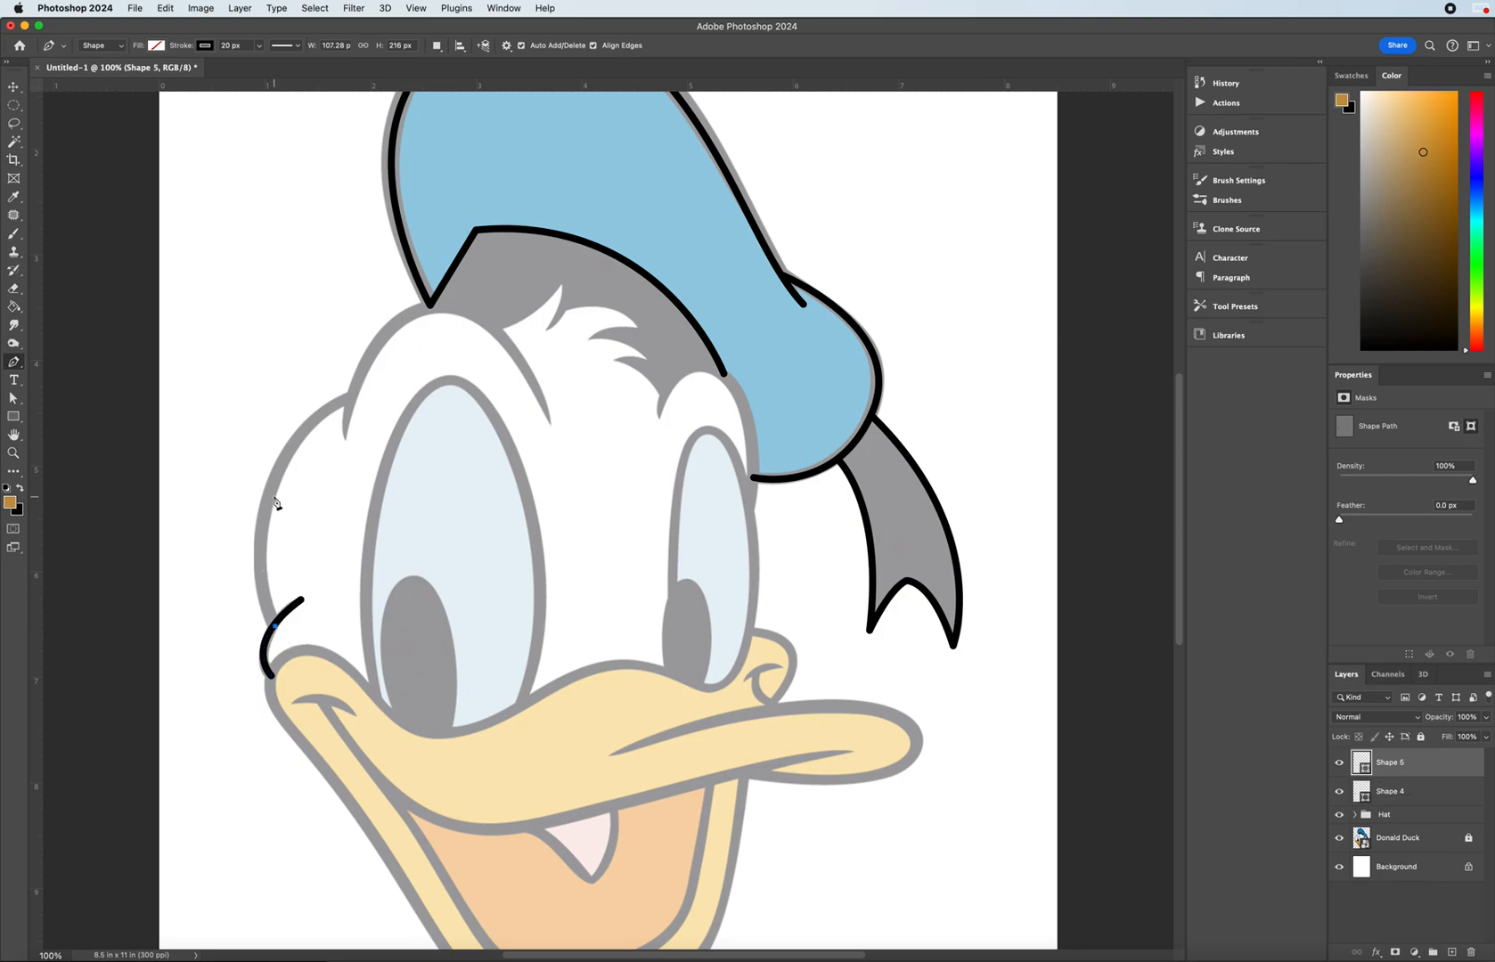
drag(274, 485, 304, 415)
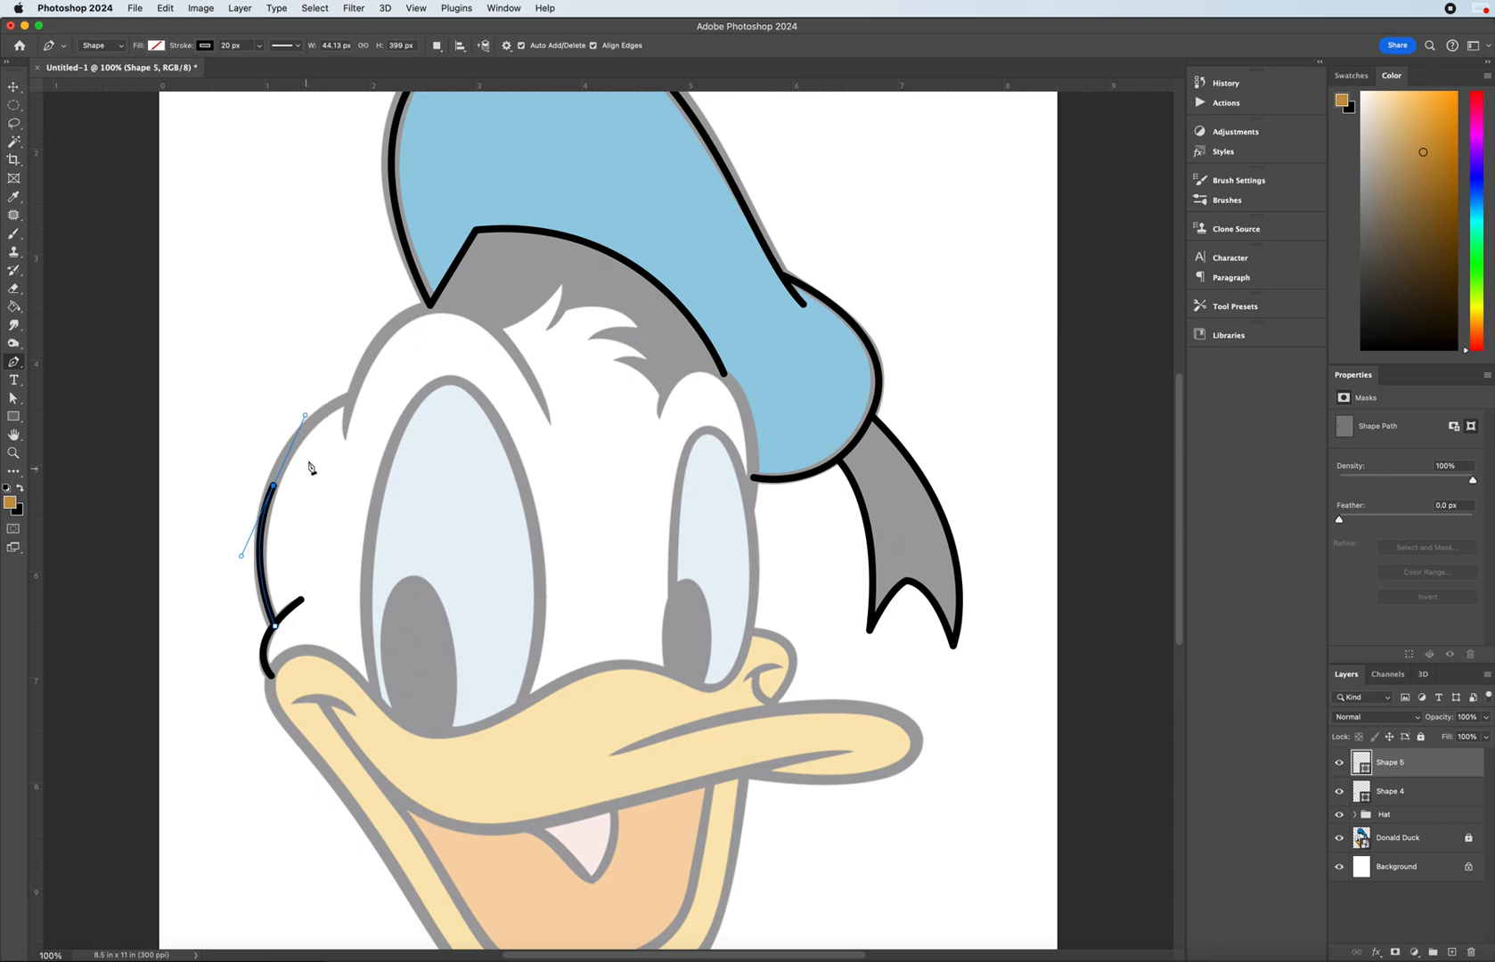
click(349, 400)
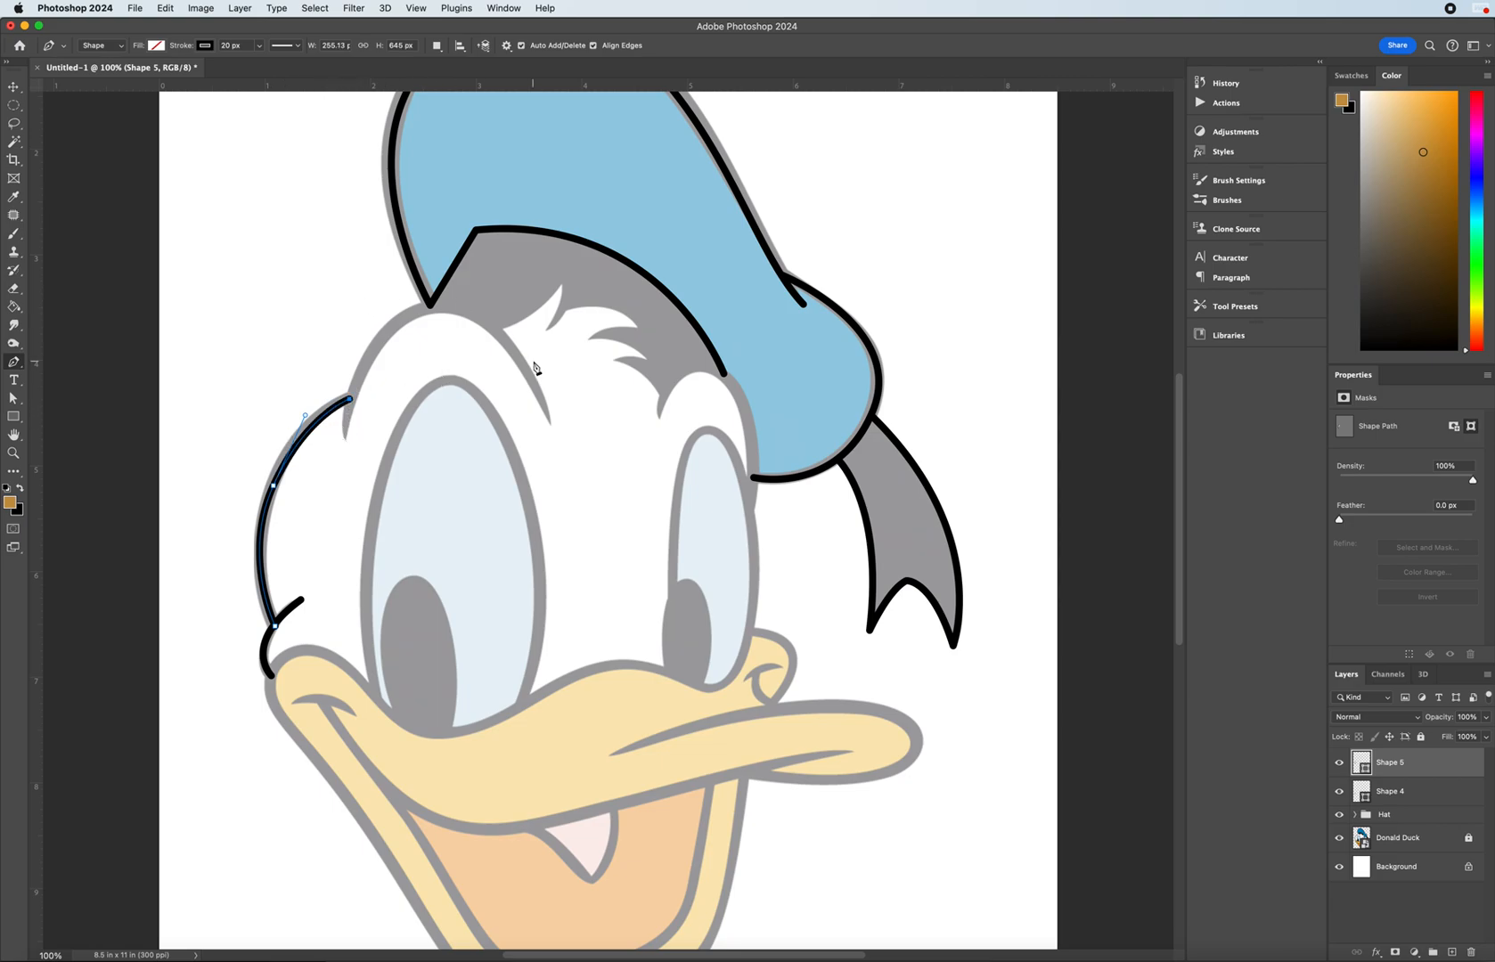
key(Escape)
- Trace the brow arch above the larger eye as an open path, redoing its second half with a corner at the top anchor
click(346, 439)
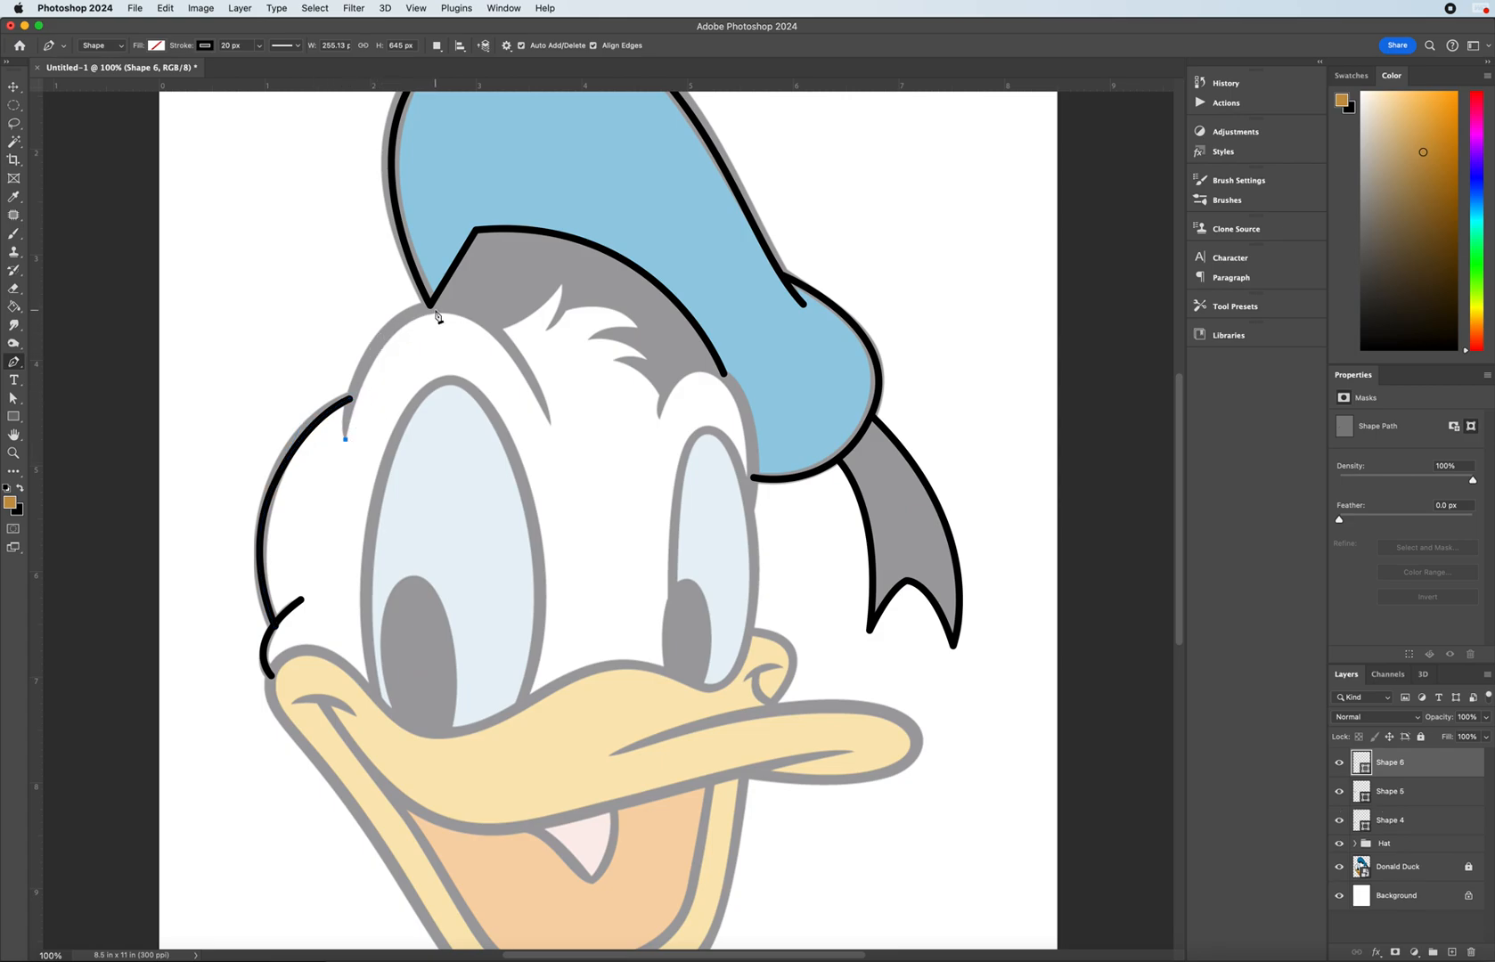
drag(437, 307, 520, 305)
mouse_move(552, 425)
mouse_down()
mouse_move(559, 451)
mouse_move(554, 432)
mouse_up()
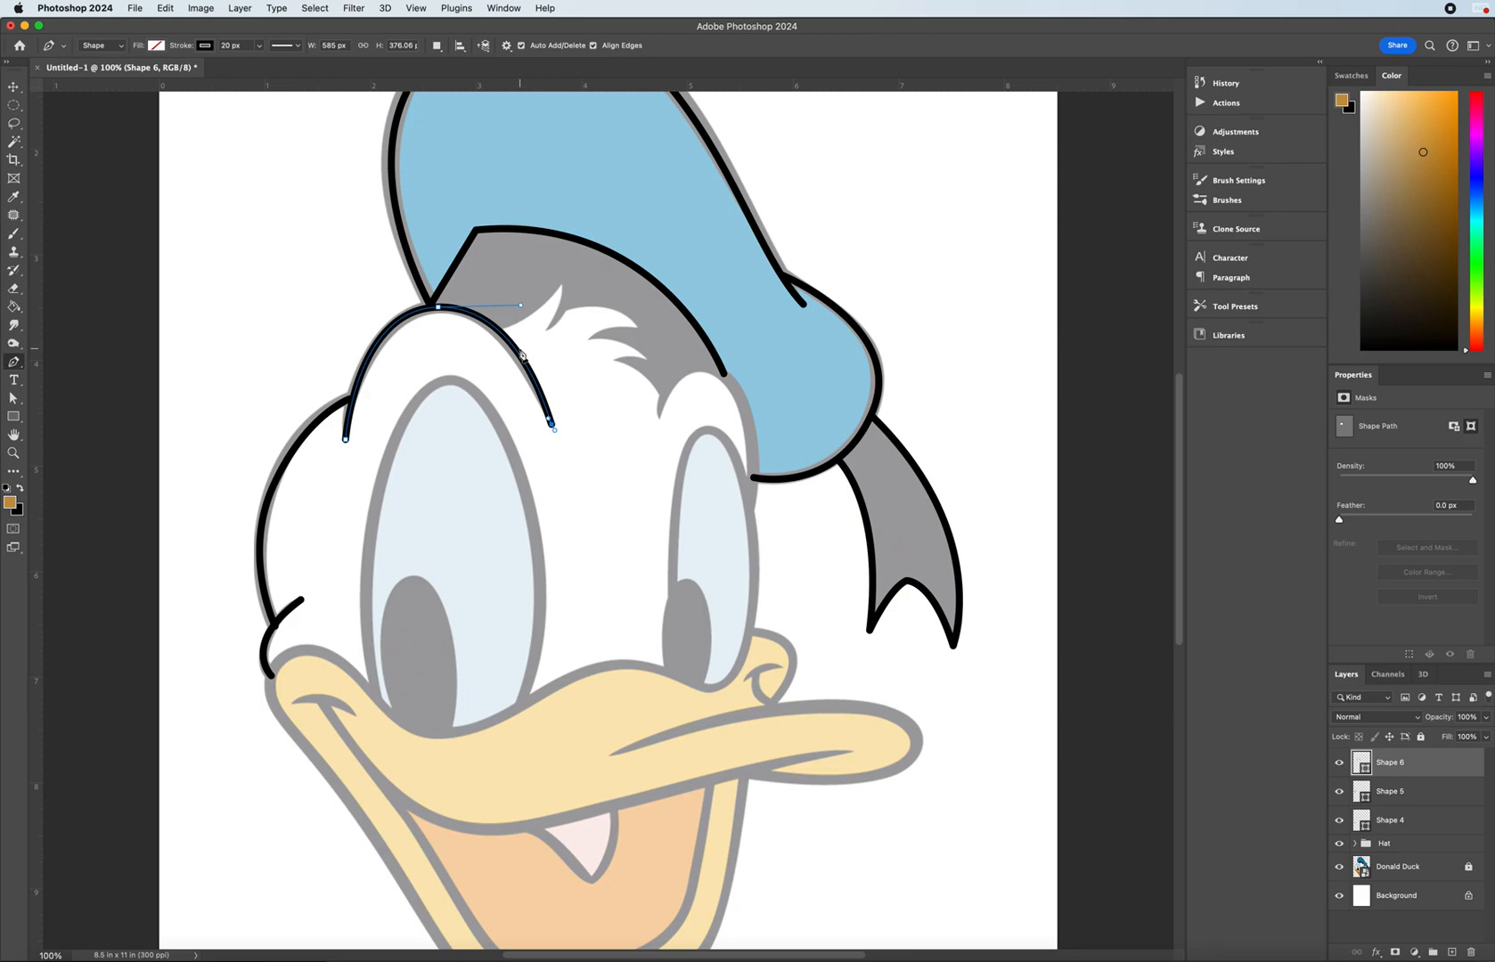
key(super+z)
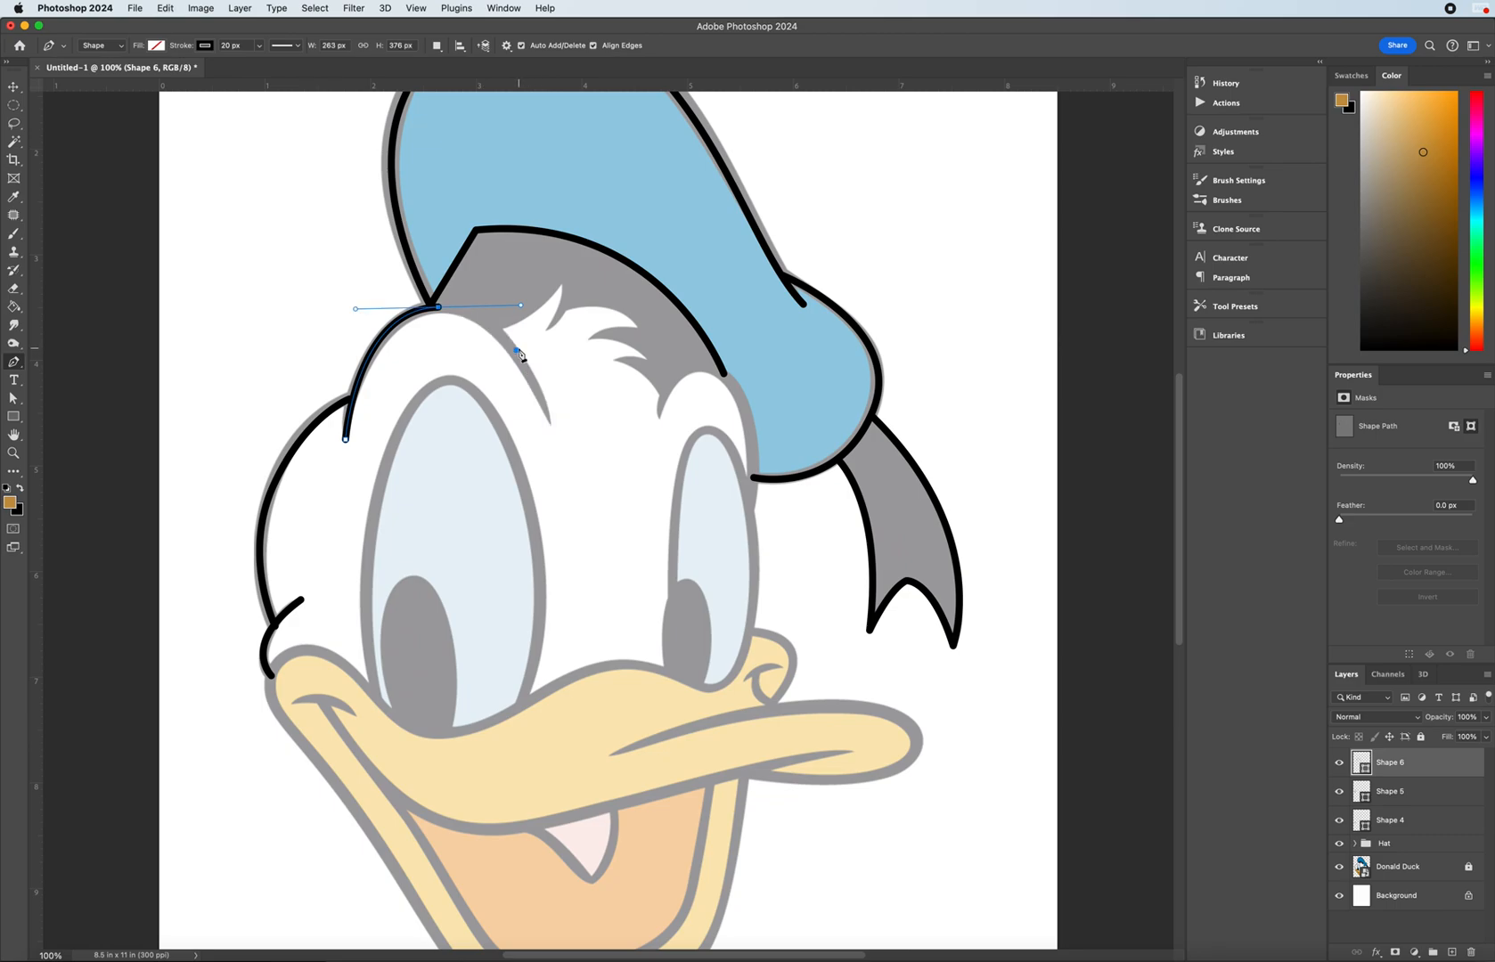
alt+click(439, 307)
drag(549, 421, 592, 543)
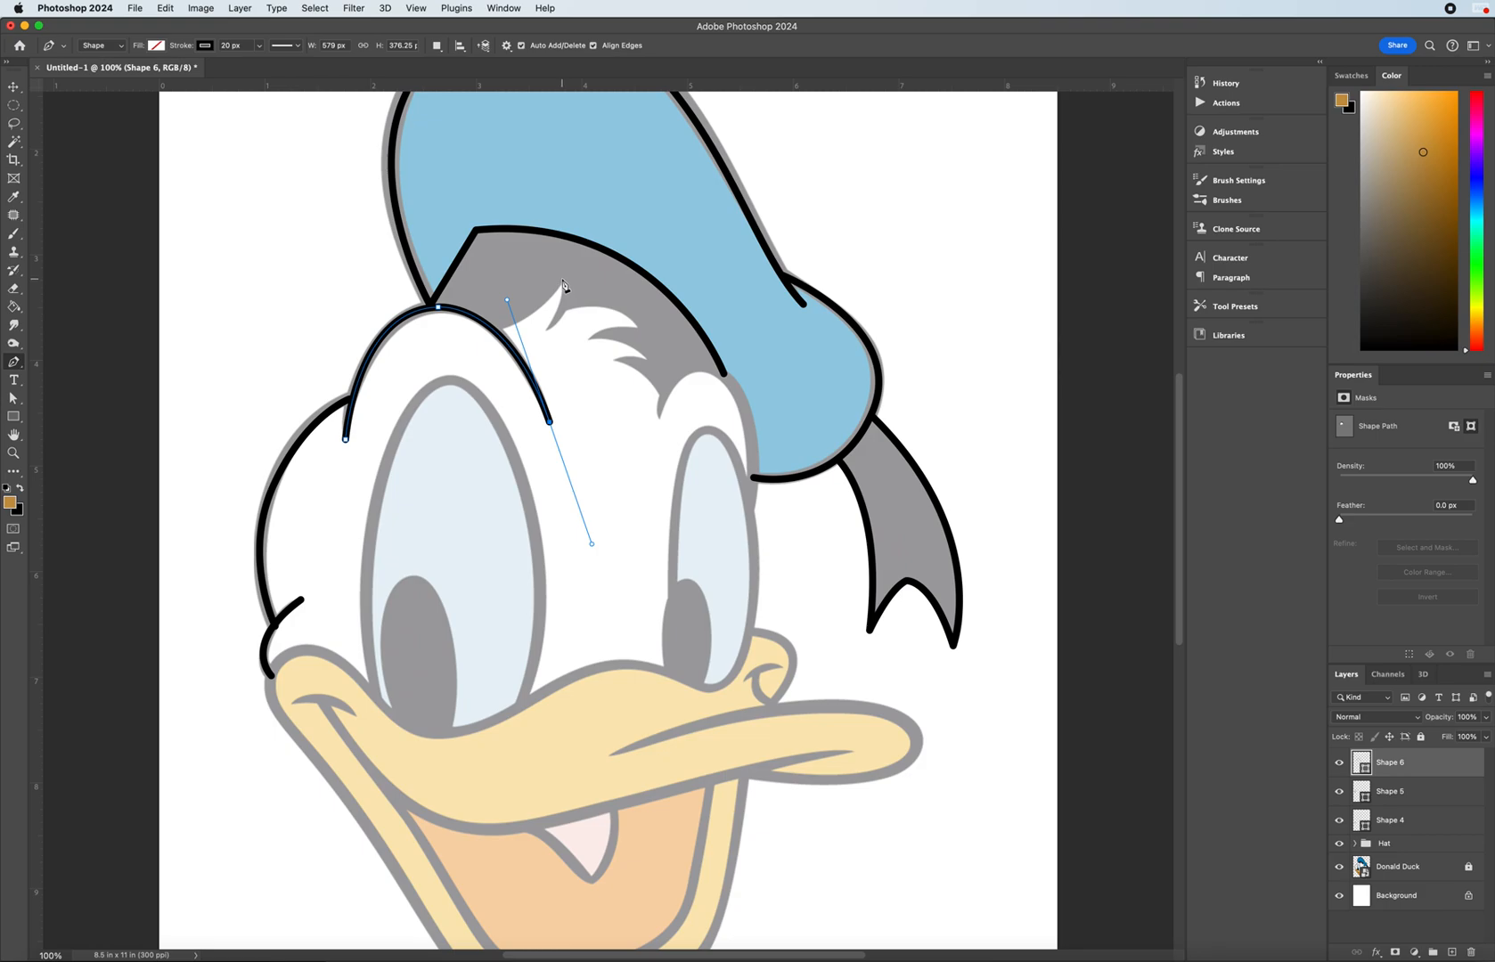
key(Escape)
- Start the hair tuft path at the larger brow arch, tracing the first pointed tip, the notch and the second tip with sharp corners
click(498, 331)
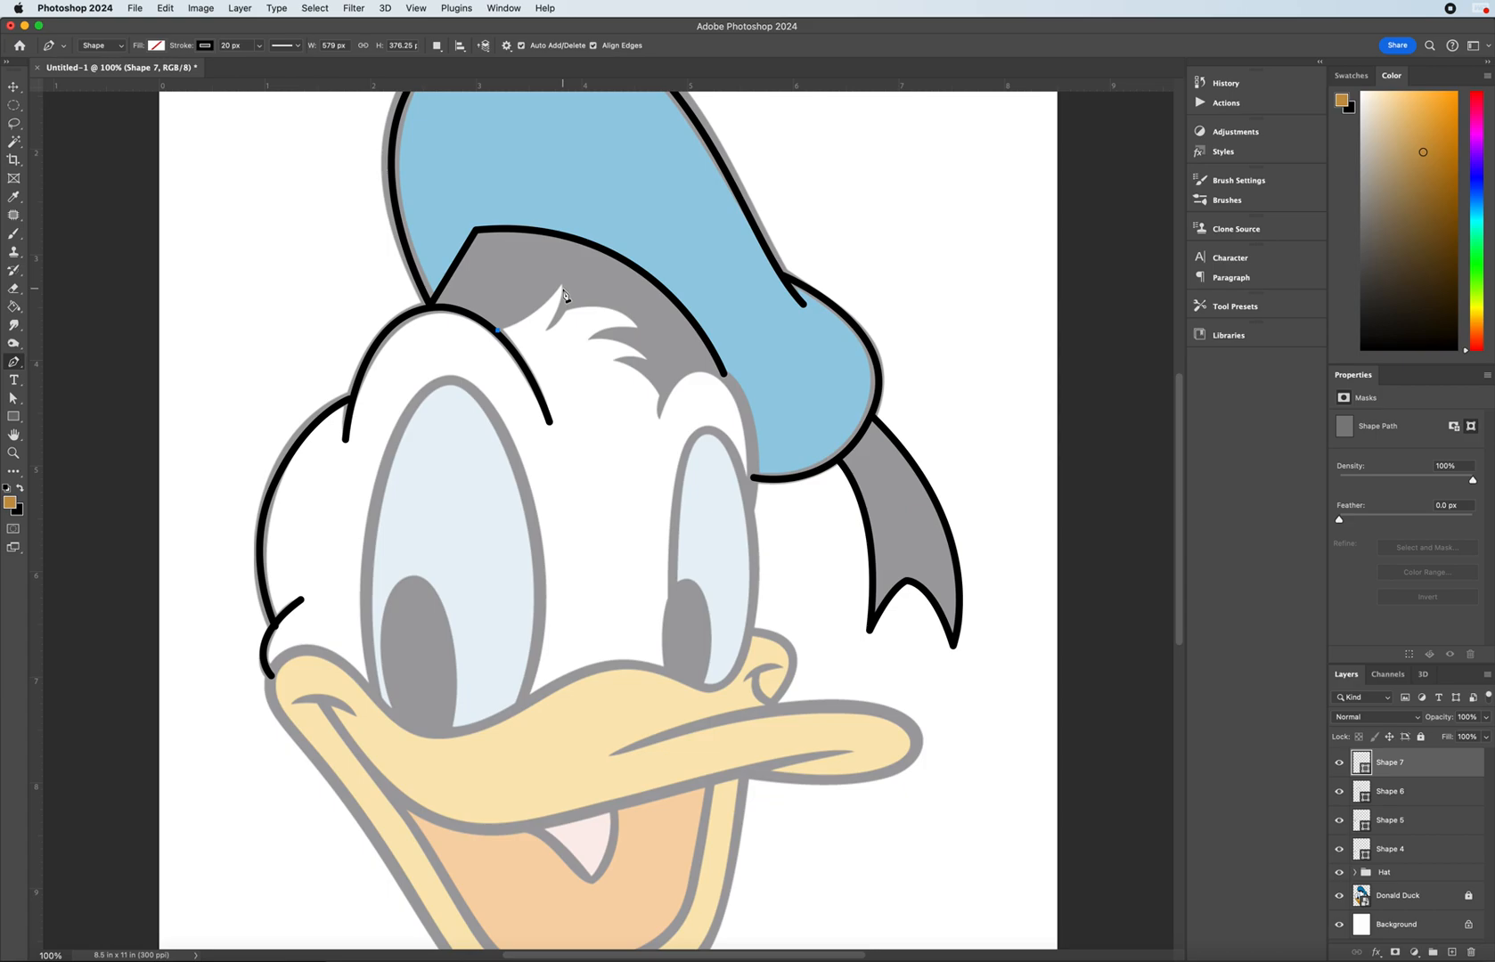
mouse_move(562, 287)
mouse_down()
mouse_move(564, 261)
mouse_move(583, 254)
mouse_up()
key(super+equal)
scroll(630, 325, up, 5)
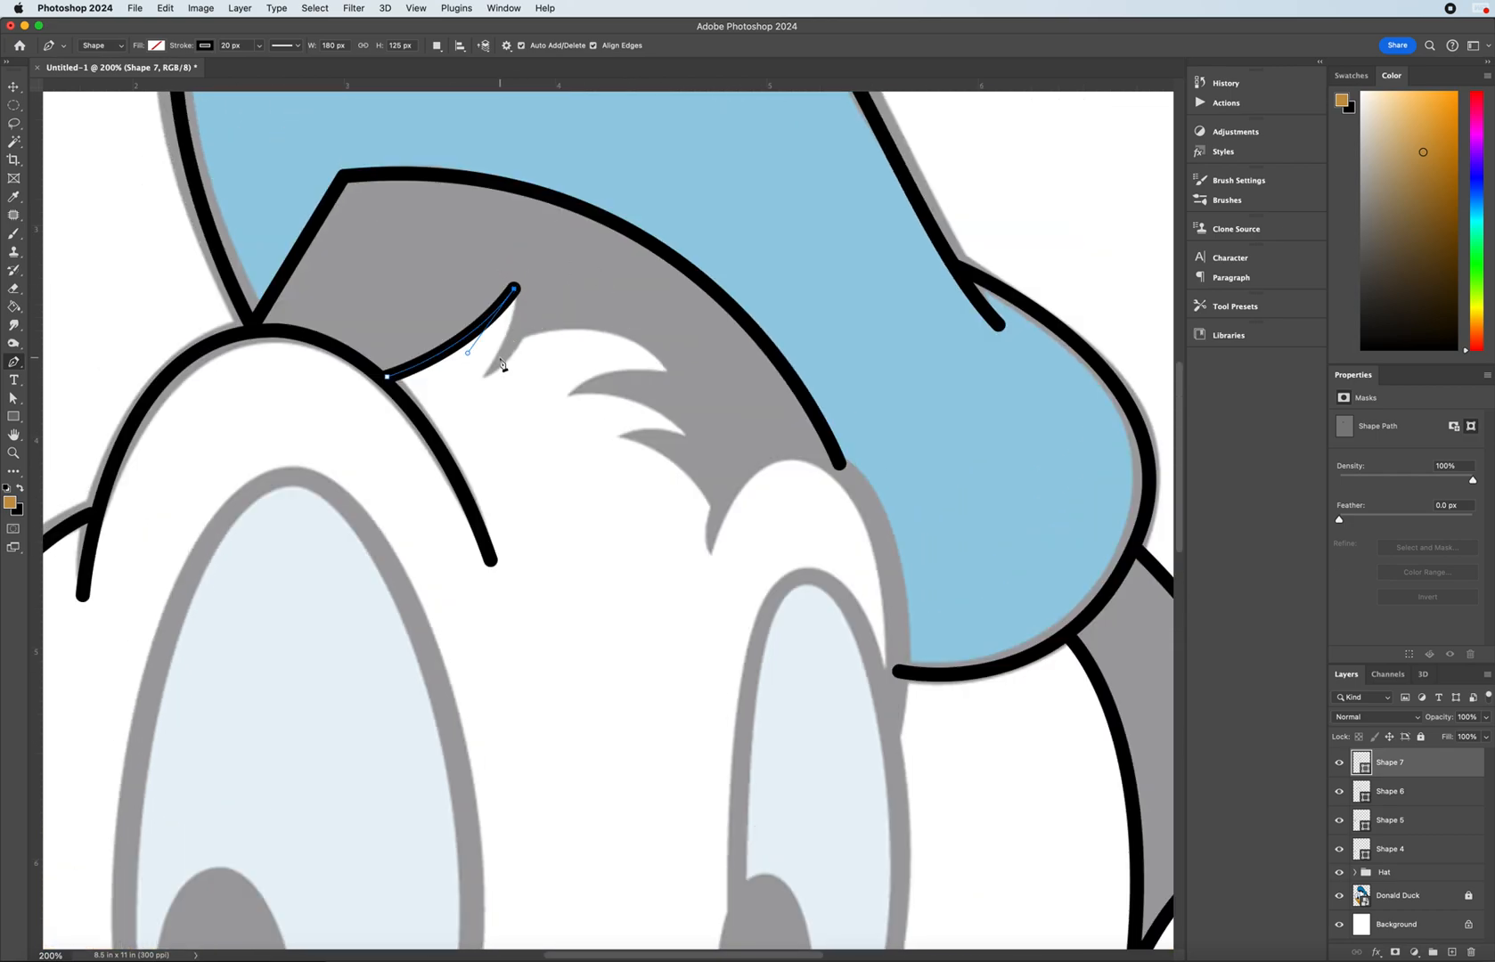
drag(483, 377, 444, 431)
click(483, 380)
drag(524, 344, 528, 318)
alt+click(524, 342)
drag(665, 370, 716, 439)
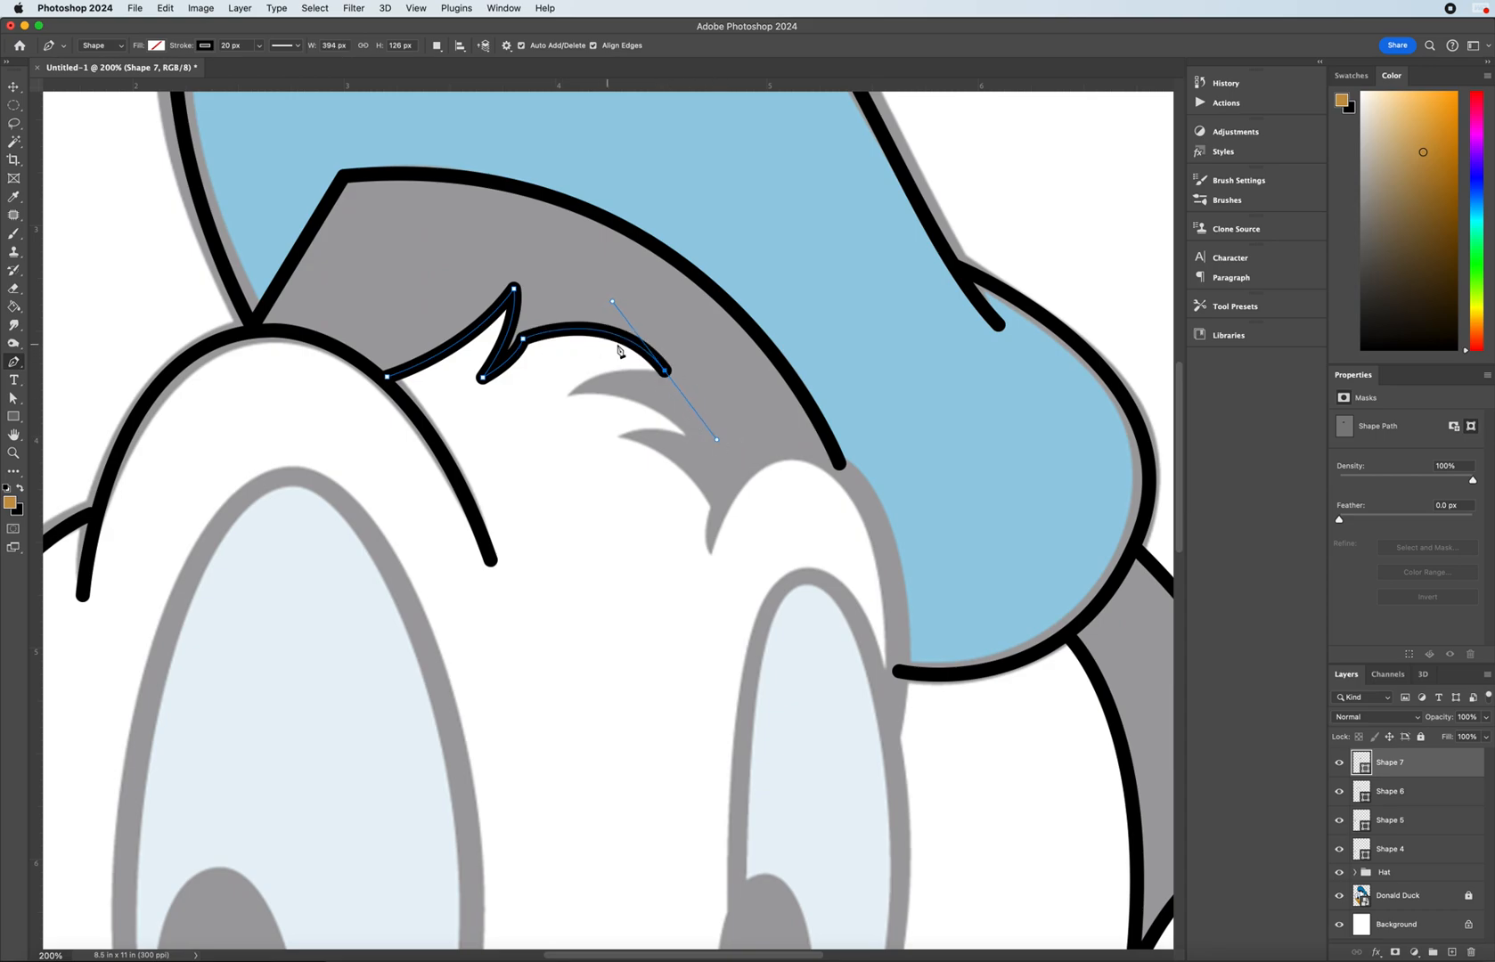
- Continue the hair tuft through its remaining notches and third tip down to the smaller brow, then end the path
alt+click(665, 371)
drag(568, 395, 541, 434)
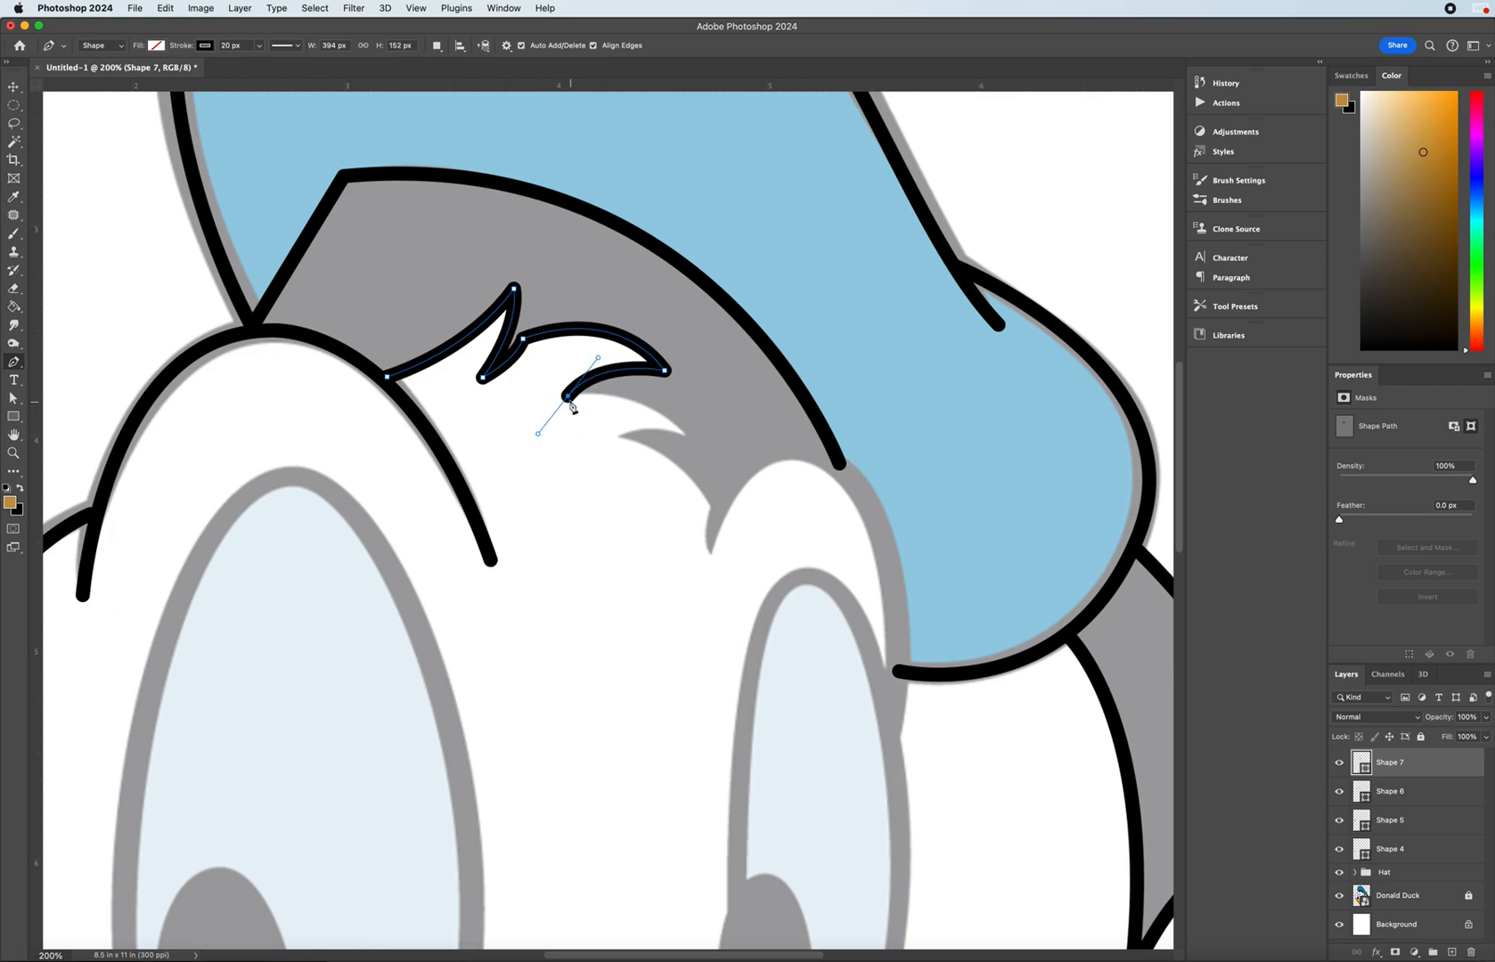
drag(685, 435, 727, 491)
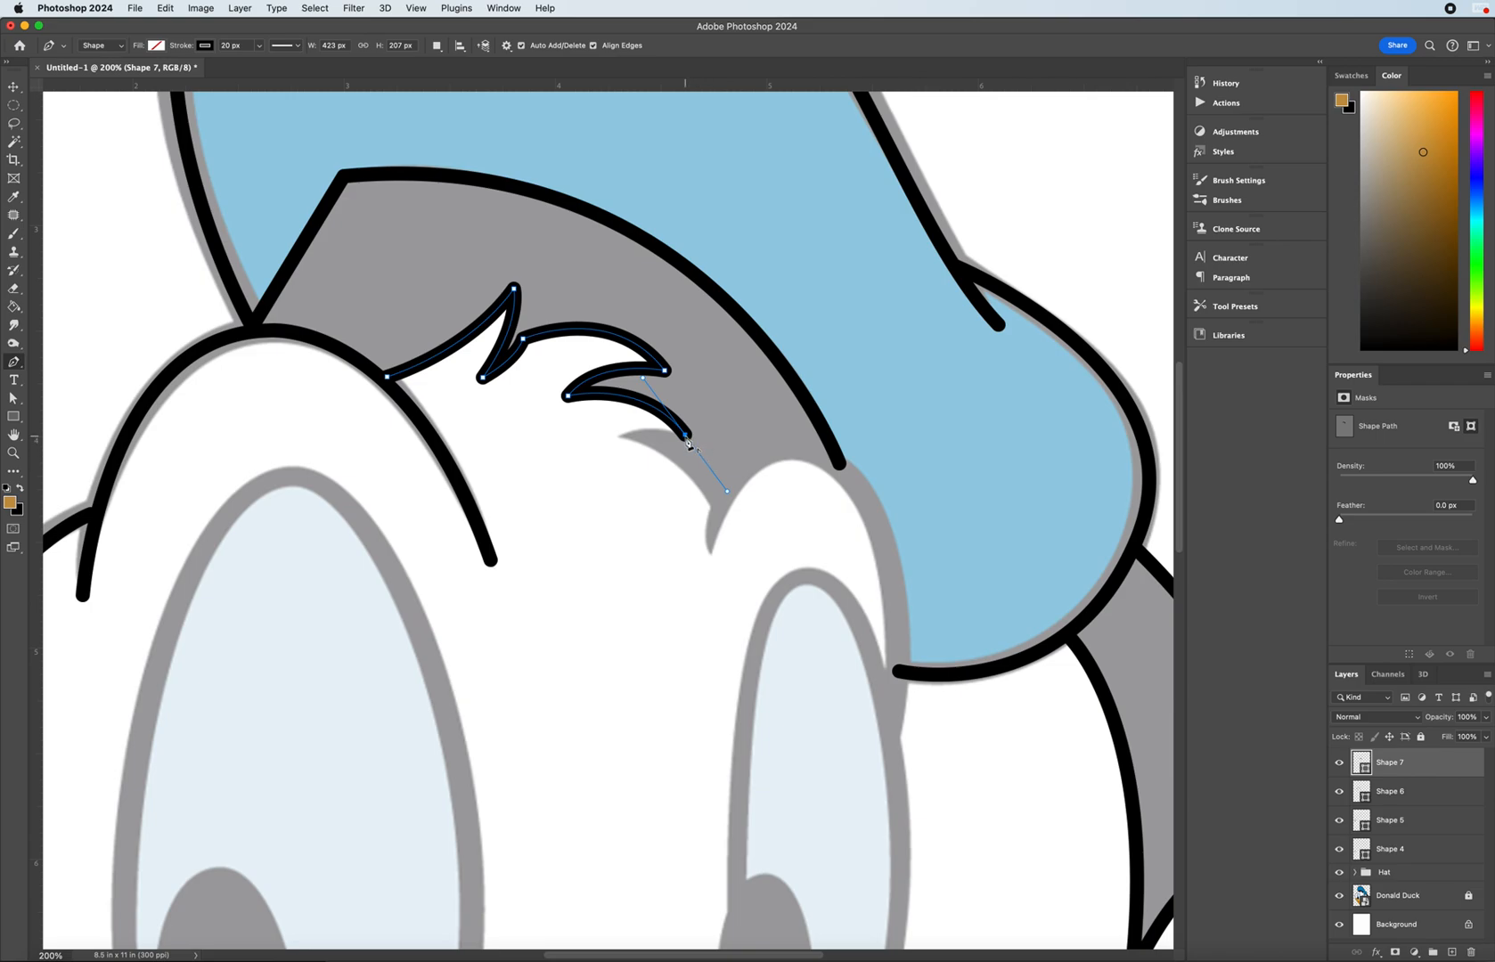
drag(617, 437, 591, 452)
alt+click(618, 437)
drag(719, 518, 751, 588)
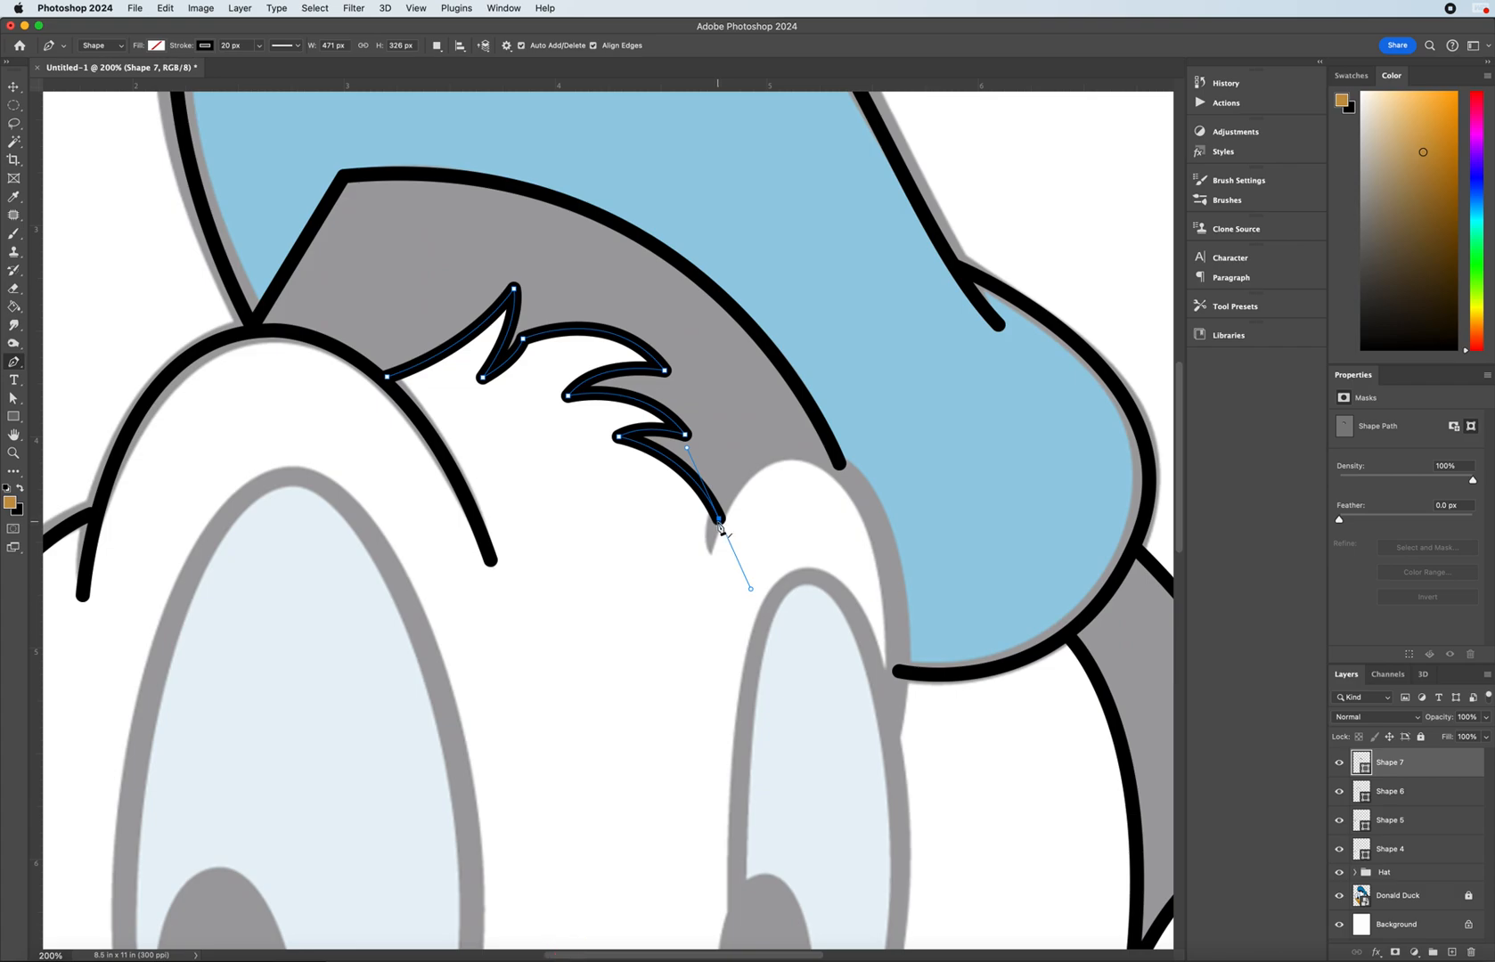
key(Escape)
- Trace the brow arch above the smaller eye as a separate path, continuing along the hat's edge to the side of the eye
click(710, 555)
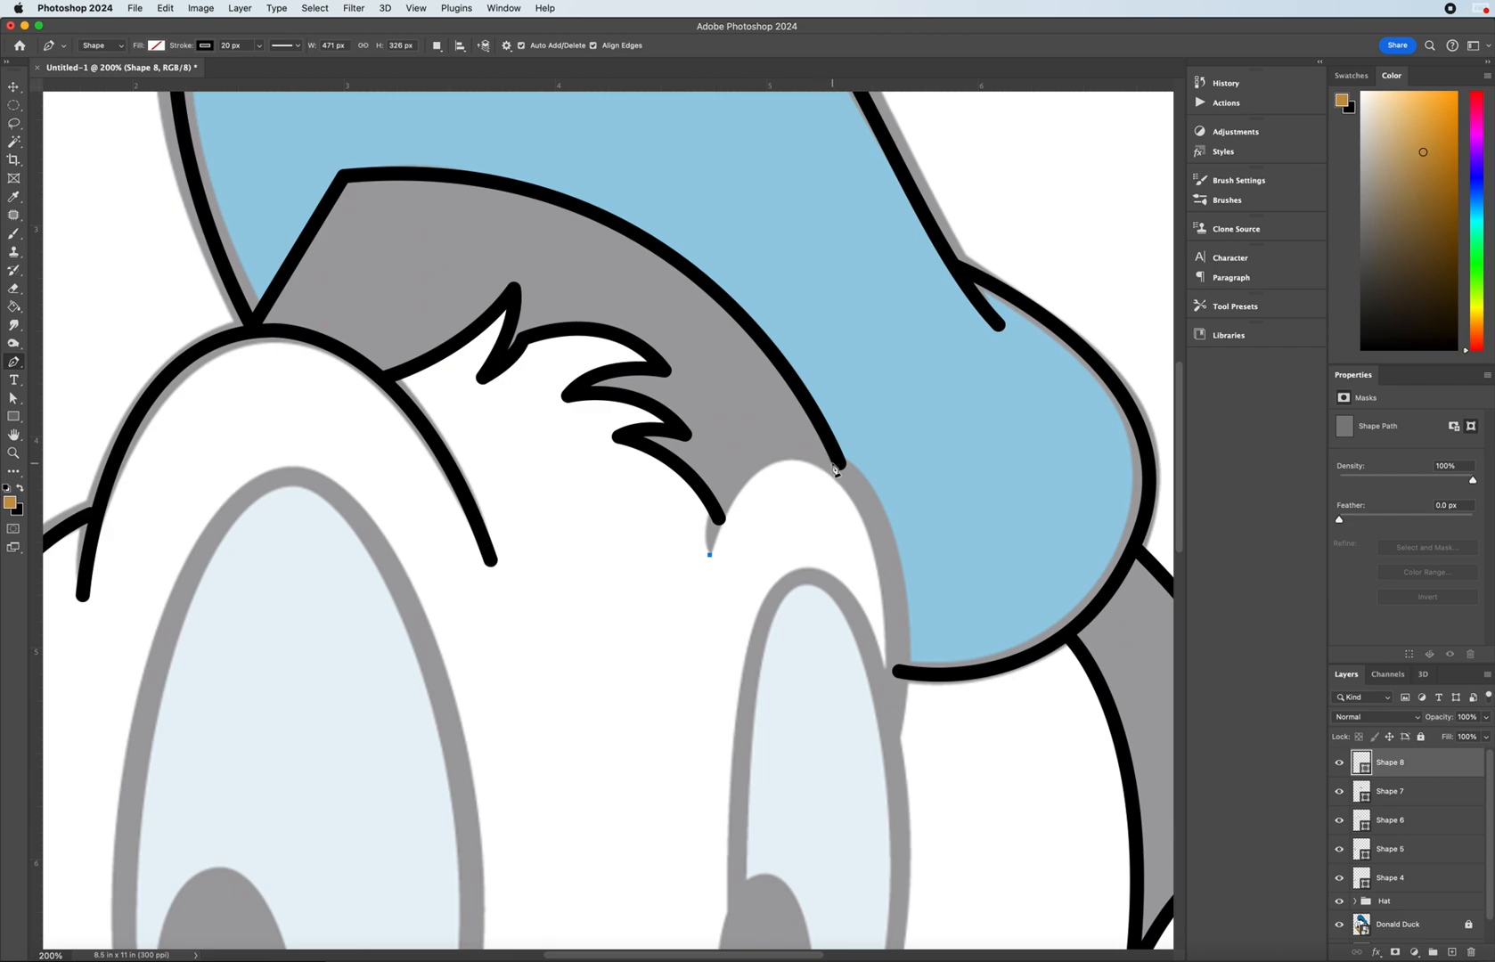
drag(835, 464, 930, 530)
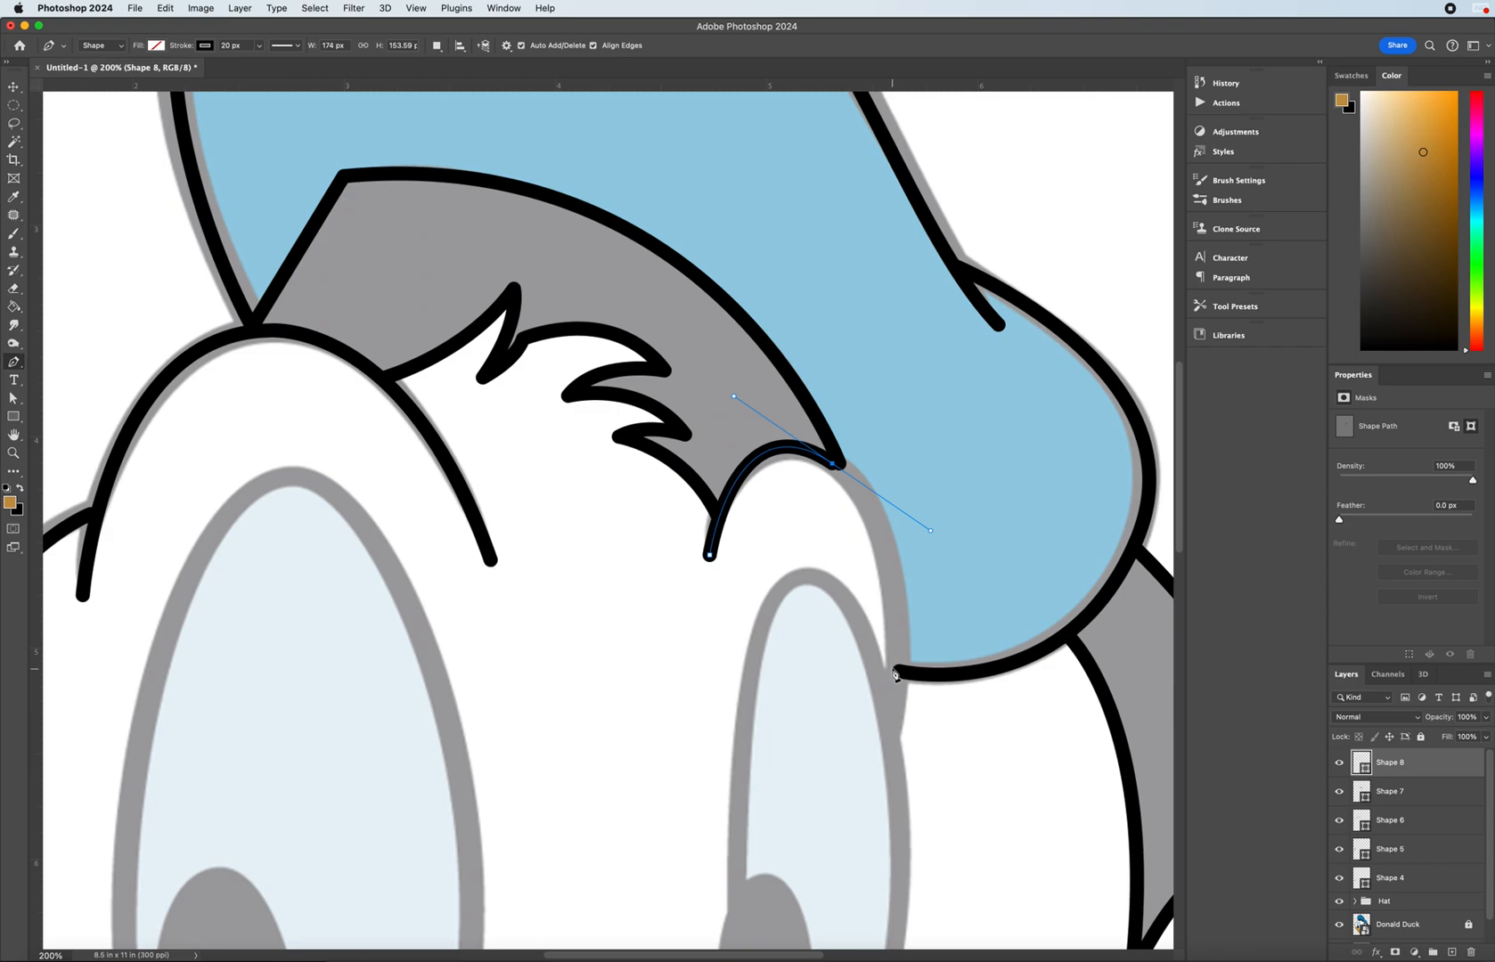
scroll(895, 679, down, 4)
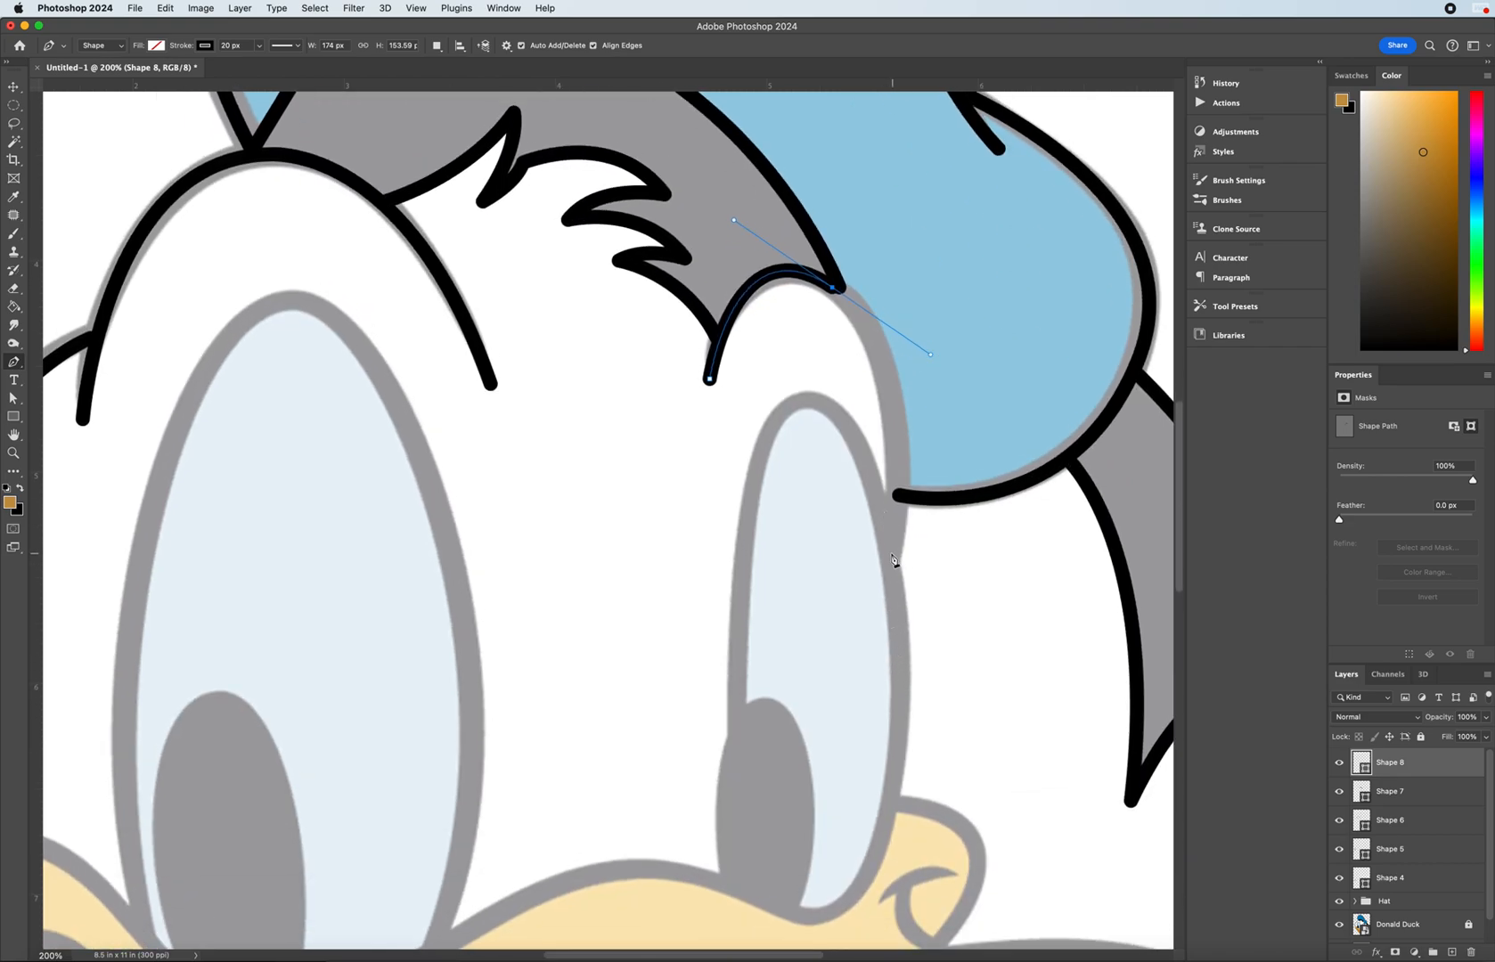
click(889, 555)
scroll(922, 561, down, 3)
scroll(922, 561, up, 2)
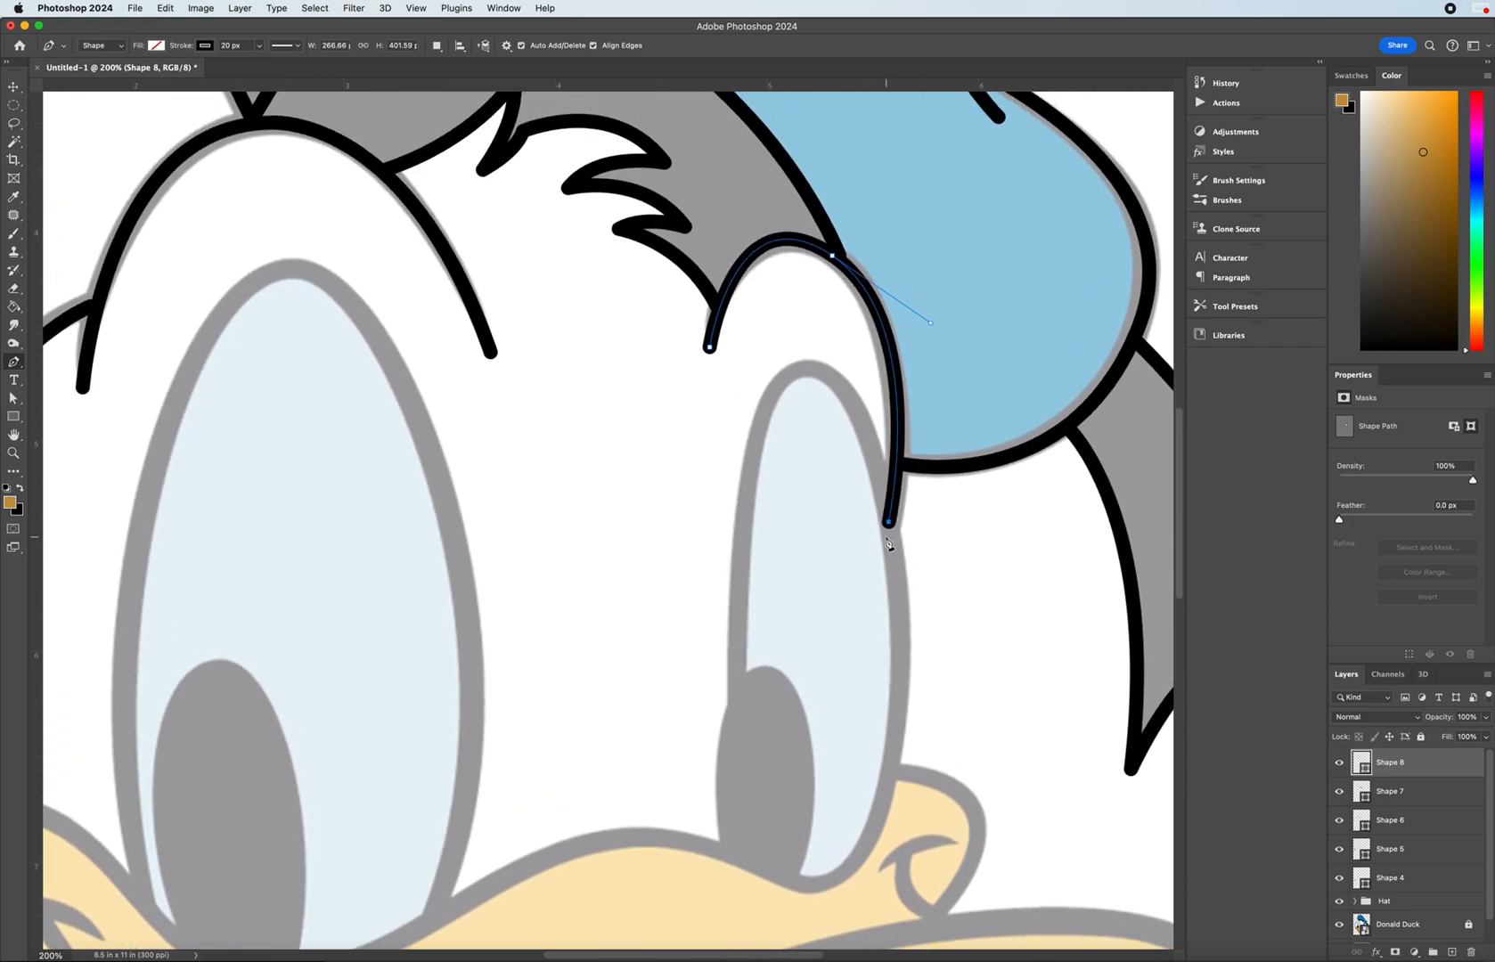
scroll(789, 637, down, 2)
scroll(784, 634, down, 1)
key(super+minus)
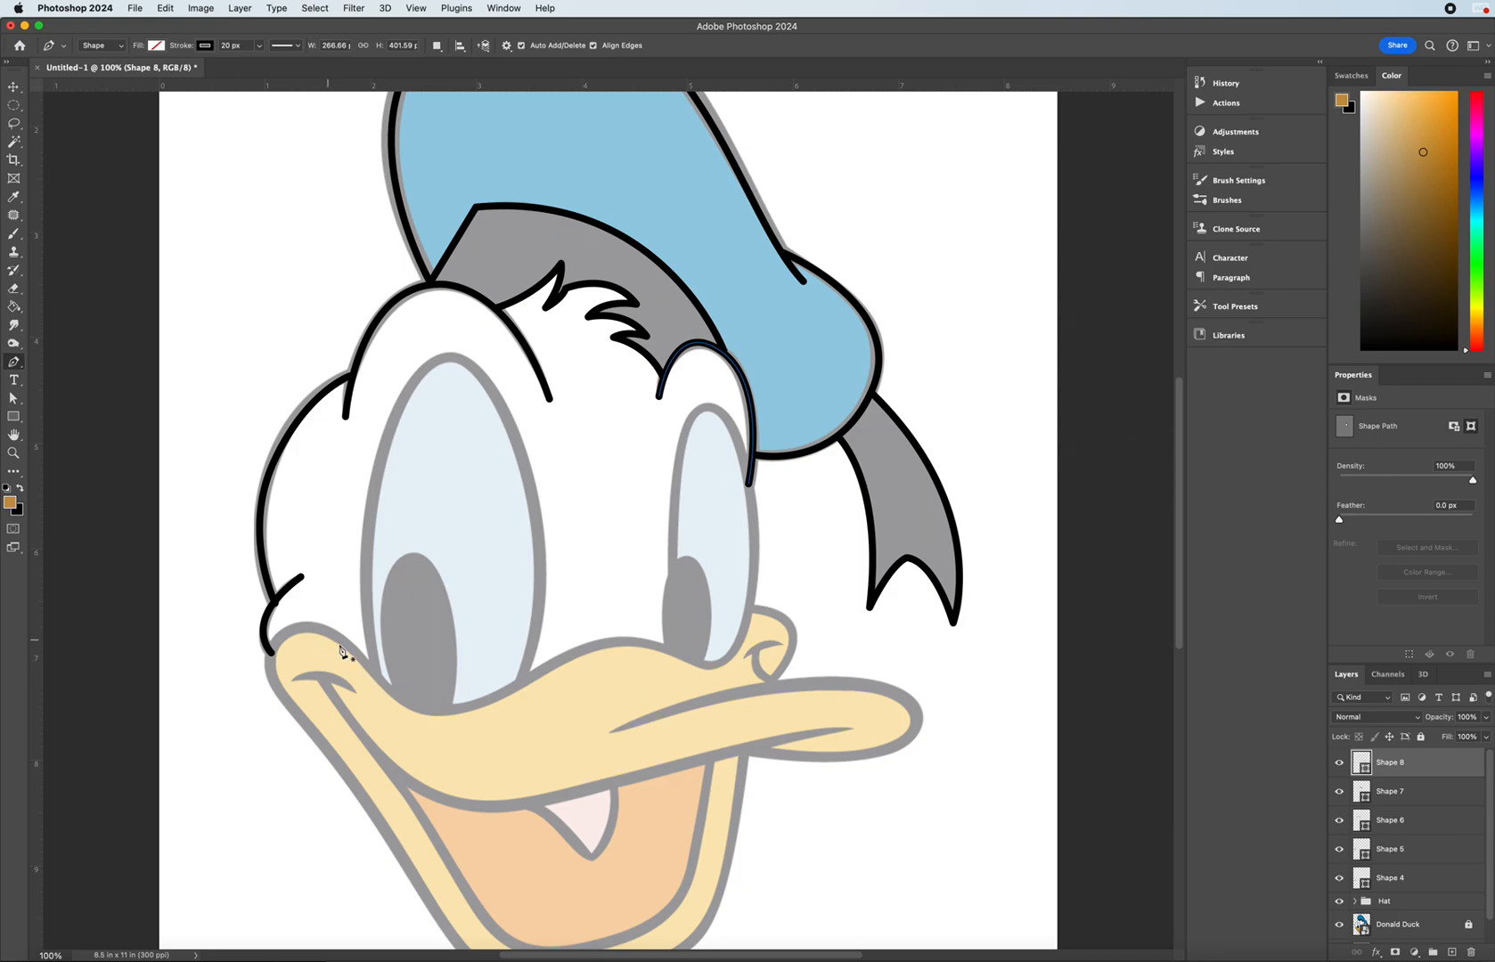
- Trace the smaller eye's outline as an open path from the cheek over the top and down to the pupil
click(749, 611)
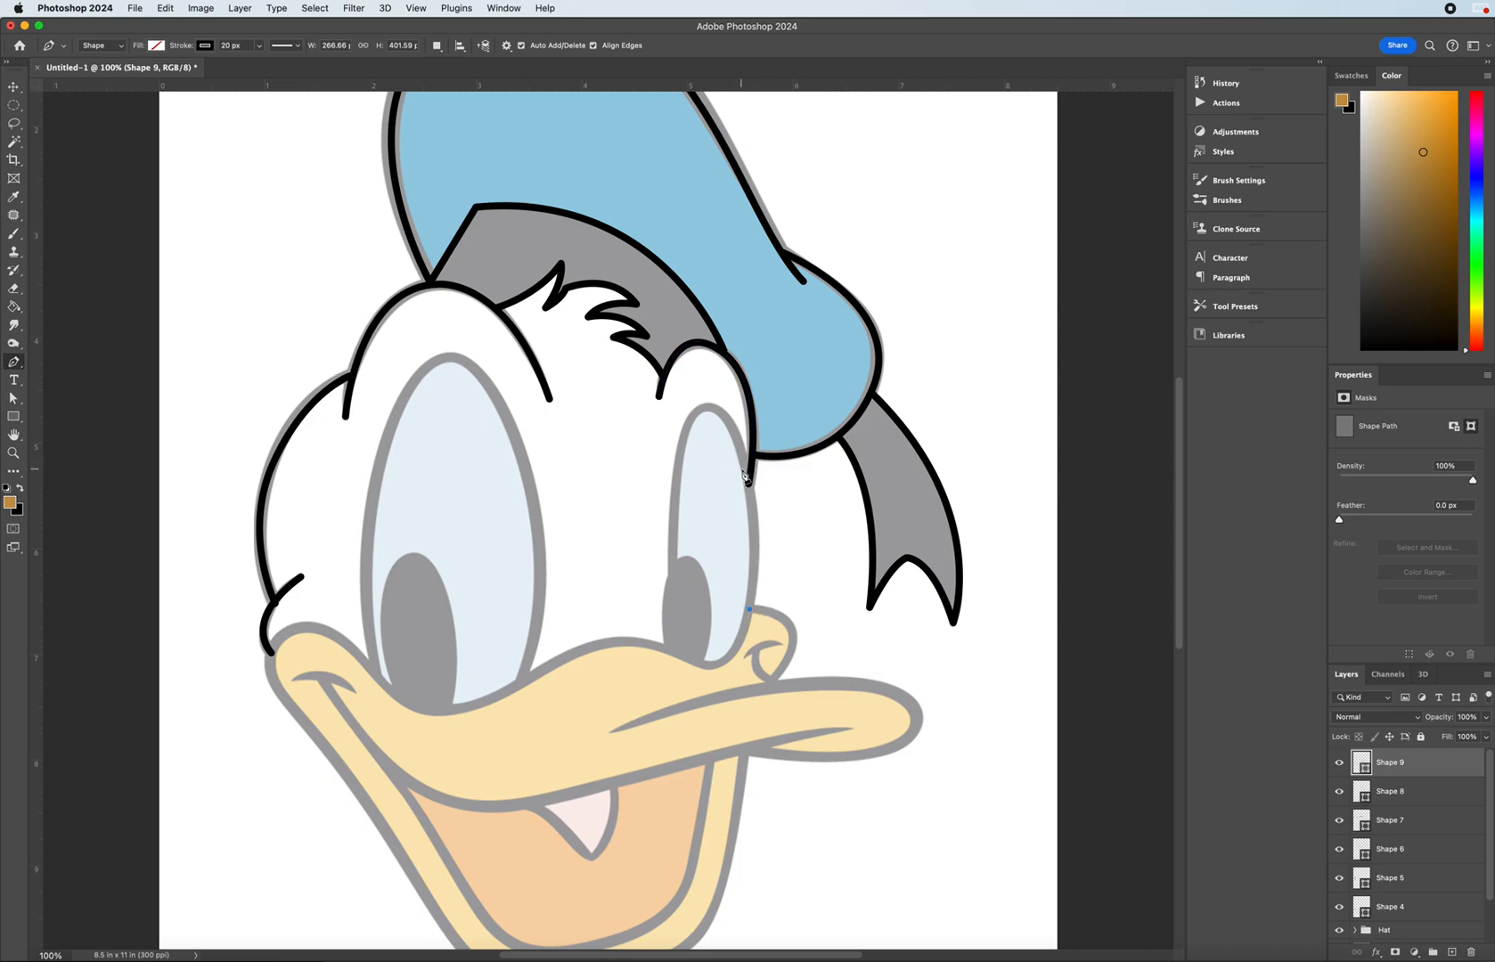
mouse_move(749, 479)
mouse_down()
mouse_move(731, 413)
mouse_move(676, 459)
mouse_move(661, 555)
mouse_up()
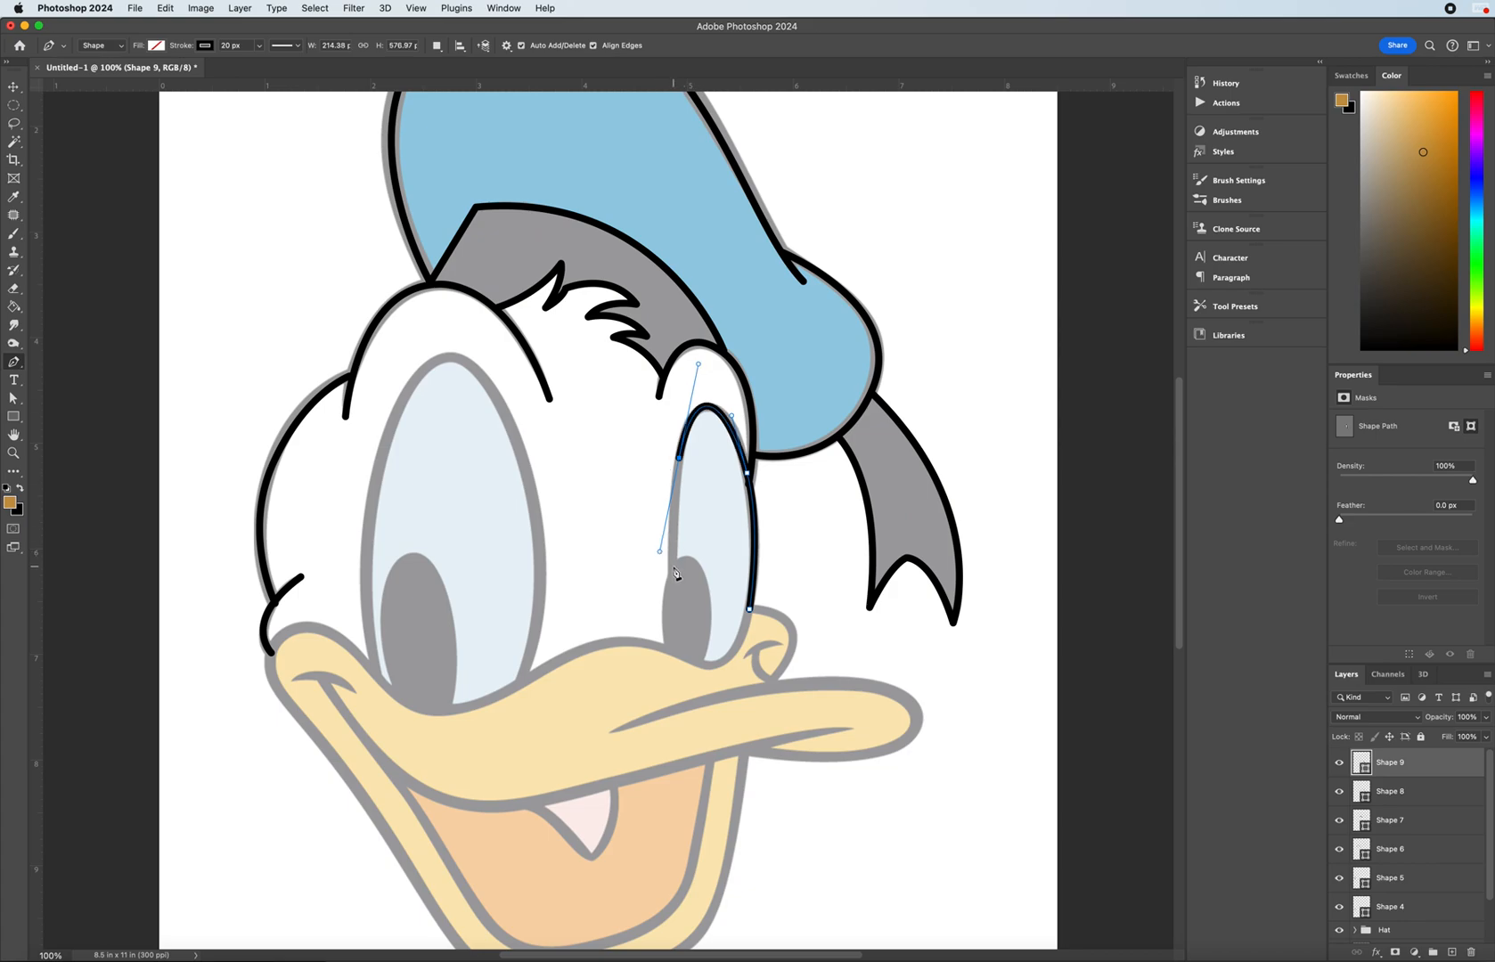
click(676, 570)
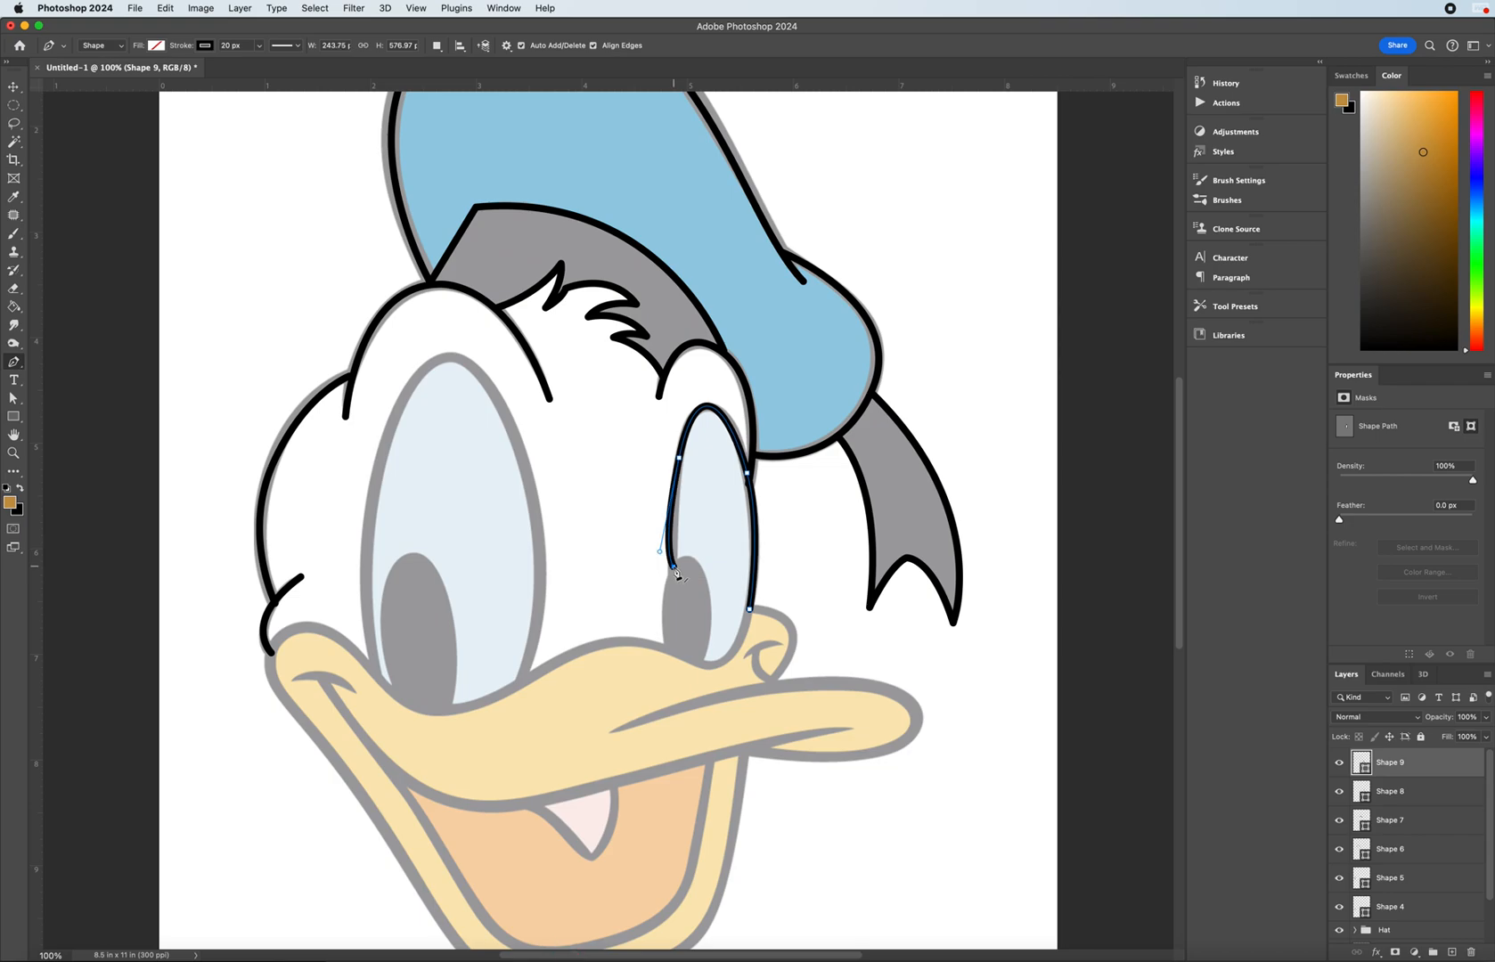
key(super+z)
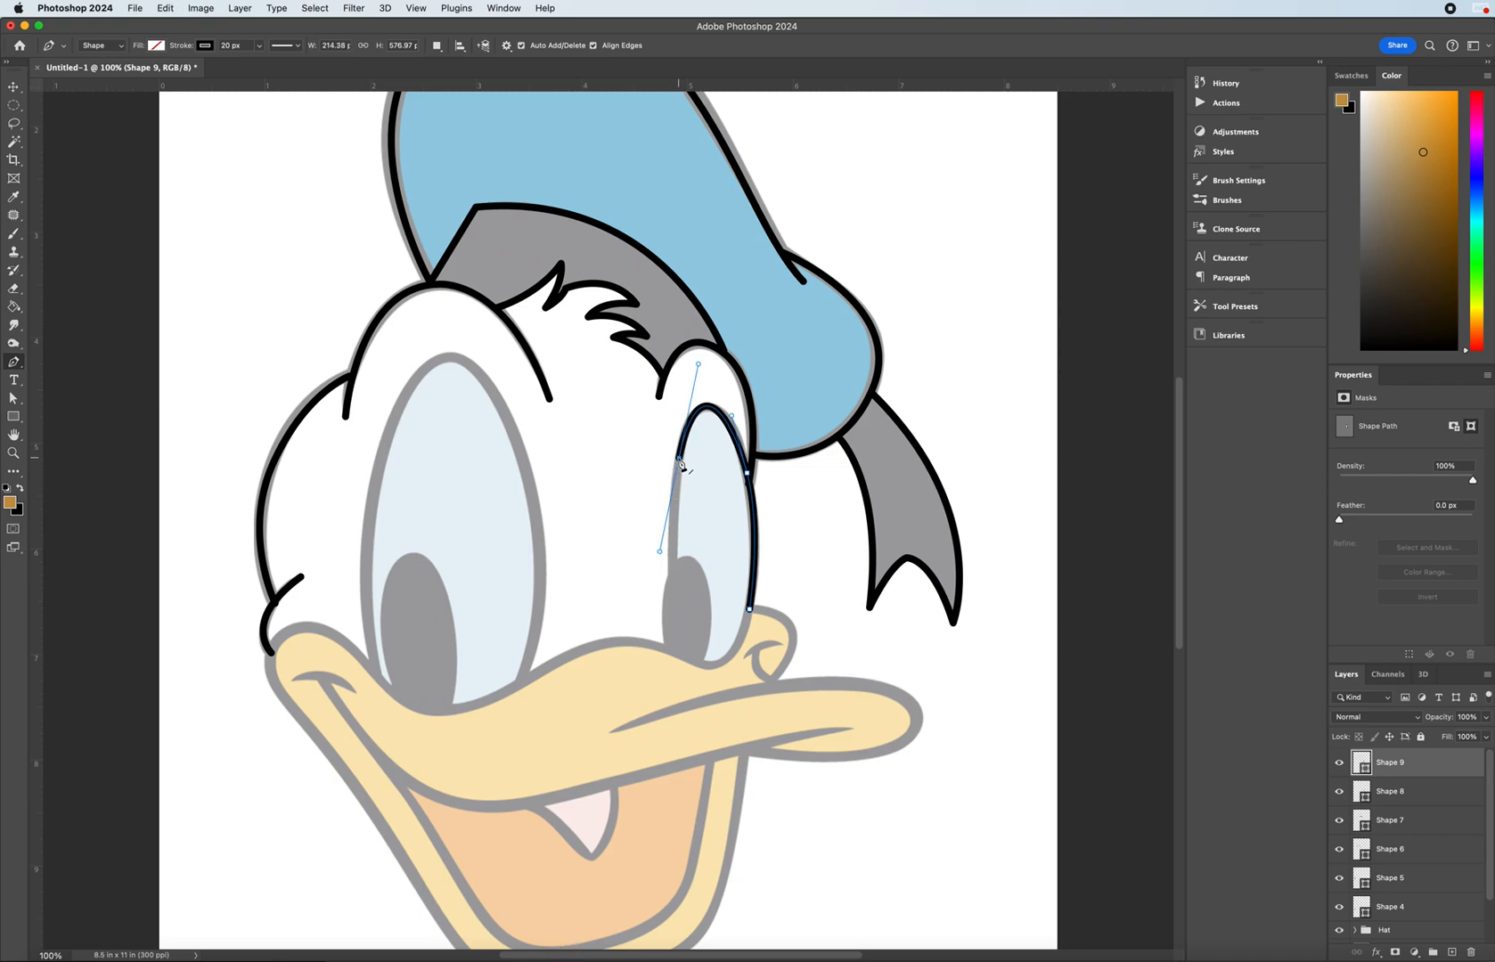
alt+click(680, 460)
drag(674, 566, 677, 599)
key(Escape)
- Trace the smaller eye's pupil as a separate path, from the beak line up over its top and back down
click(703, 665)
mouse_move(706, 581)
mouse_down()
mouse_move(692, 542)
mouse_move(658, 627)
mouse_up()
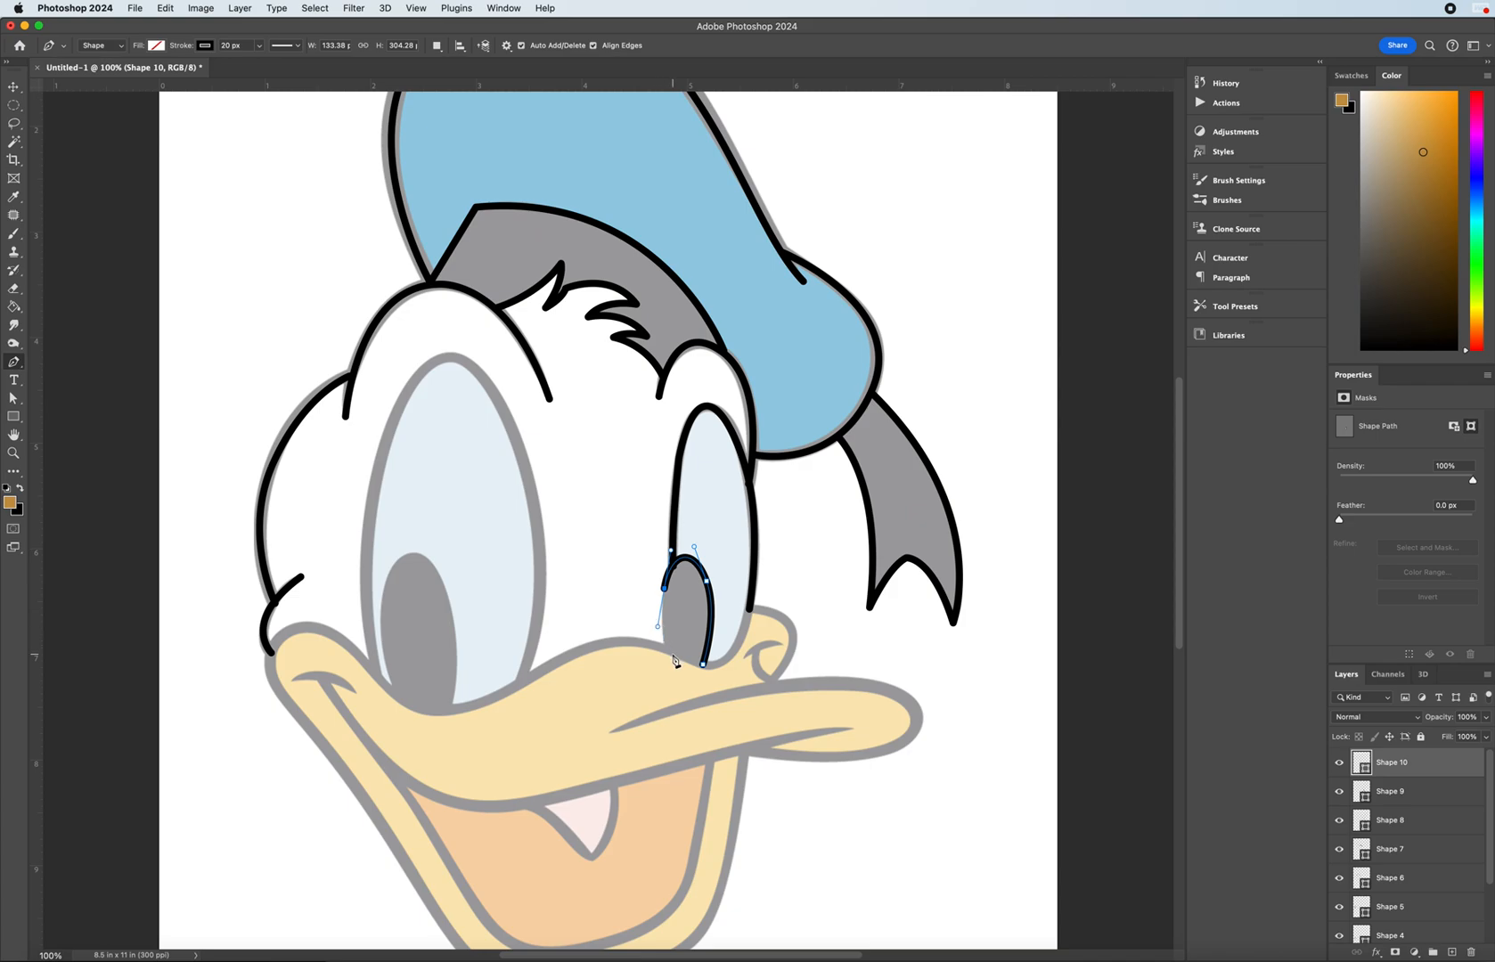
click(666, 652)
click(703, 664)
key(Return)
- Trace the larger eye's outline as an open path, from the beak line over the top and down the other side
click(520, 682)
mouse_move(513, 437)
mouse_down()
mouse_move(458, 317)
mouse_move(459, 286)
mouse_up()
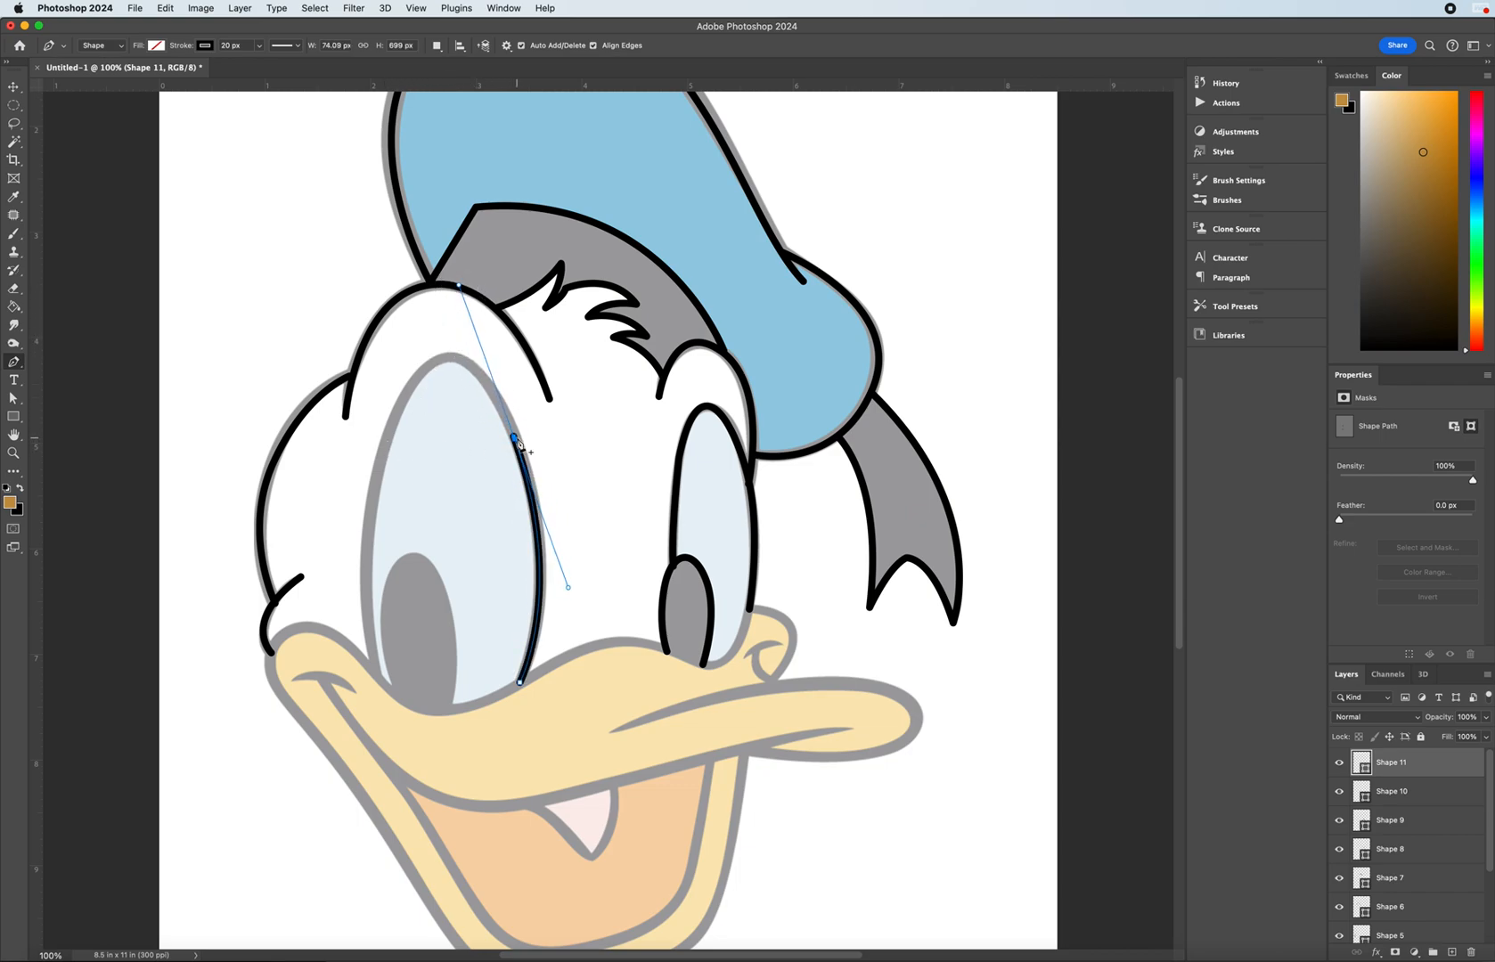
drag(384, 451, 368, 514)
drag(379, 682, 400, 750)
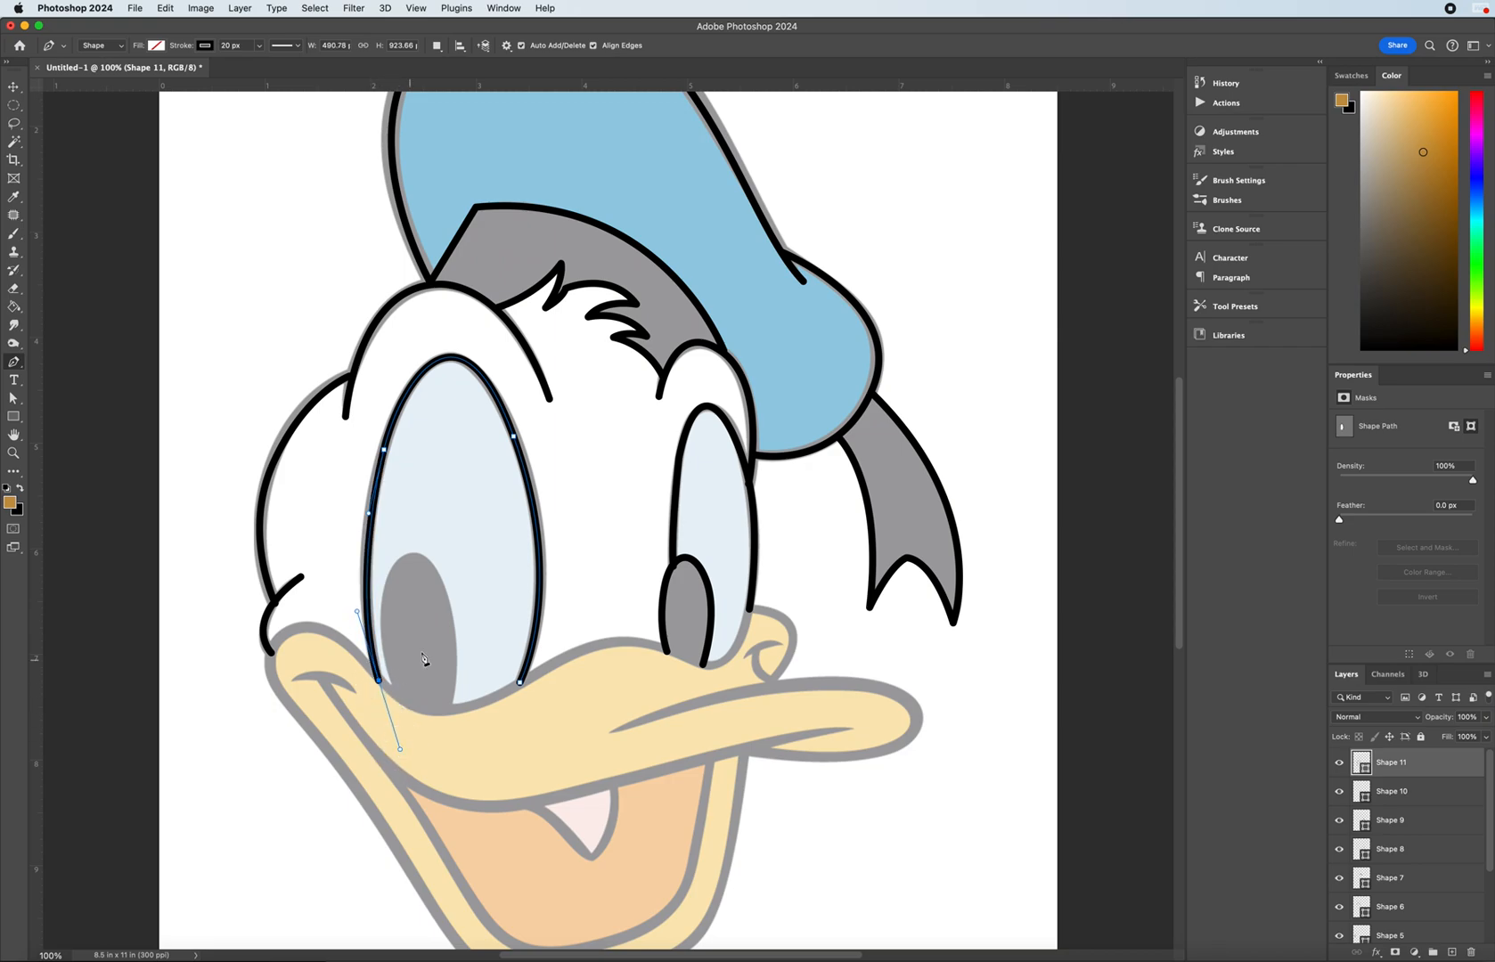
key(Escape)
- Trace the larger eye's pupil as an open path, from the beak line up over its top and back down
click(450, 713)
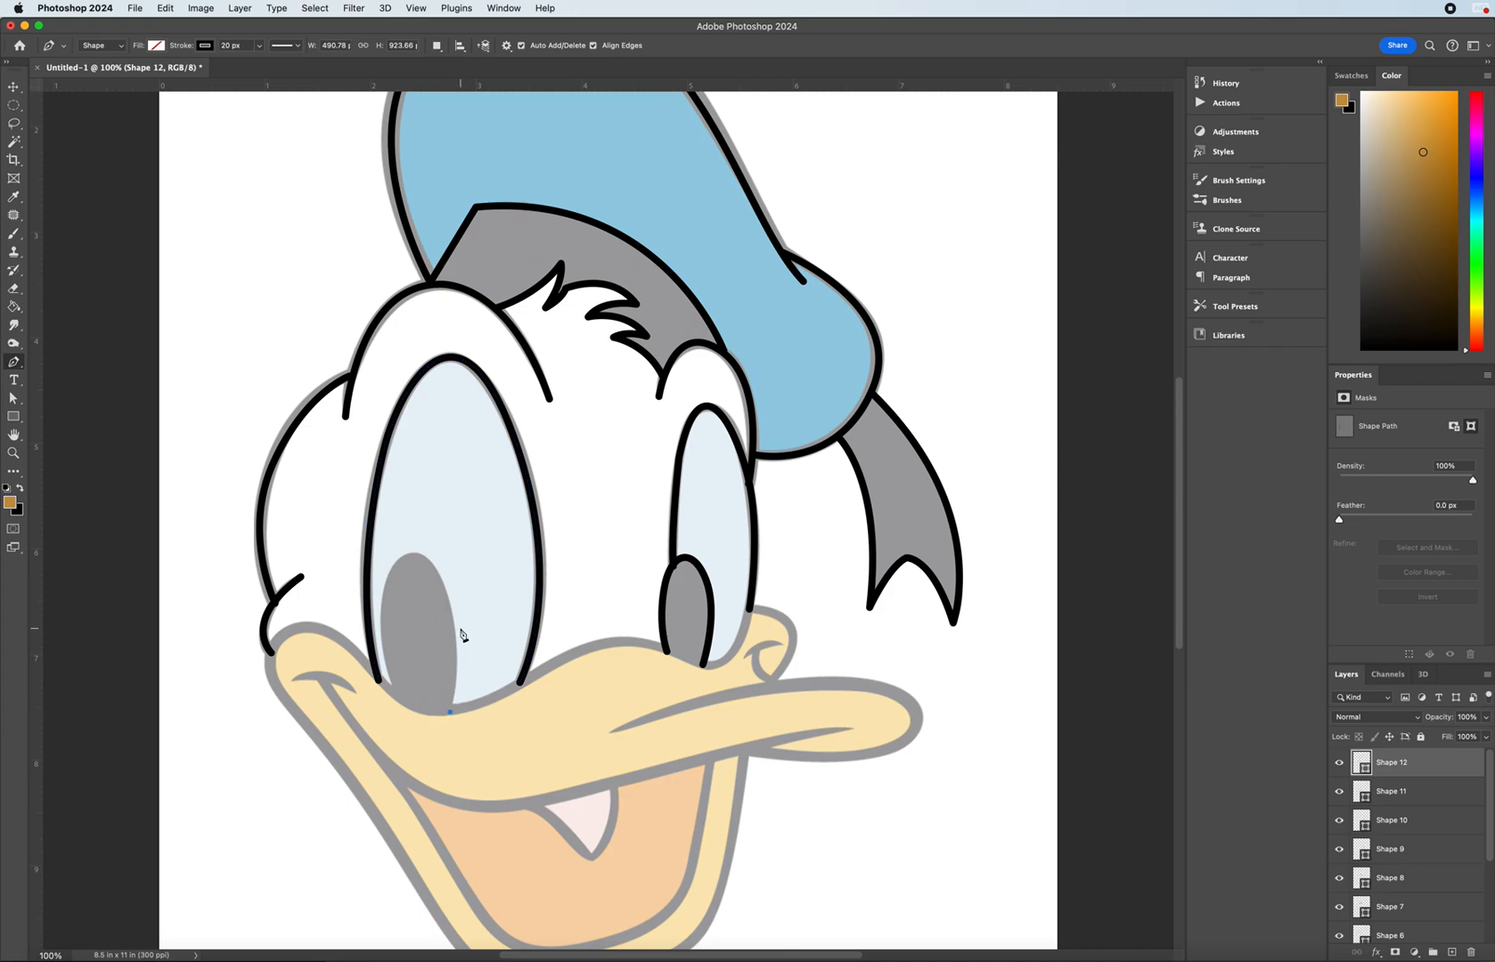
drag(446, 590, 424, 539)
drag(381, 602, 375, 663)
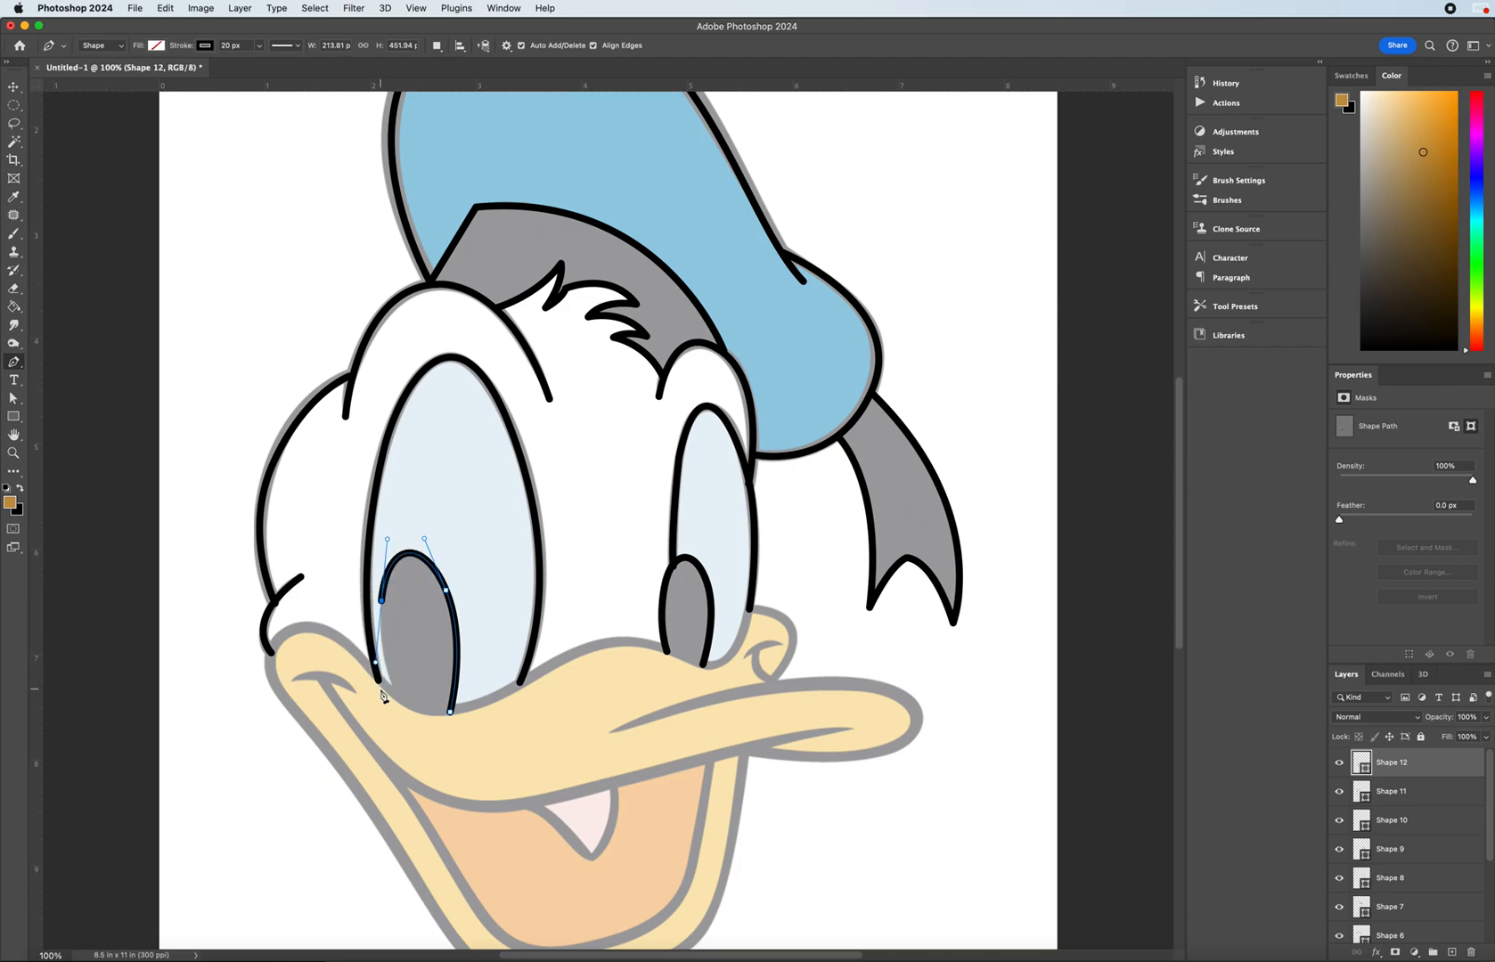
click(395, 693)
key(Escape)
- Group the layers Shape 4 through Shape 12 and name the group Head
scroll(1403, 809, down, 5)
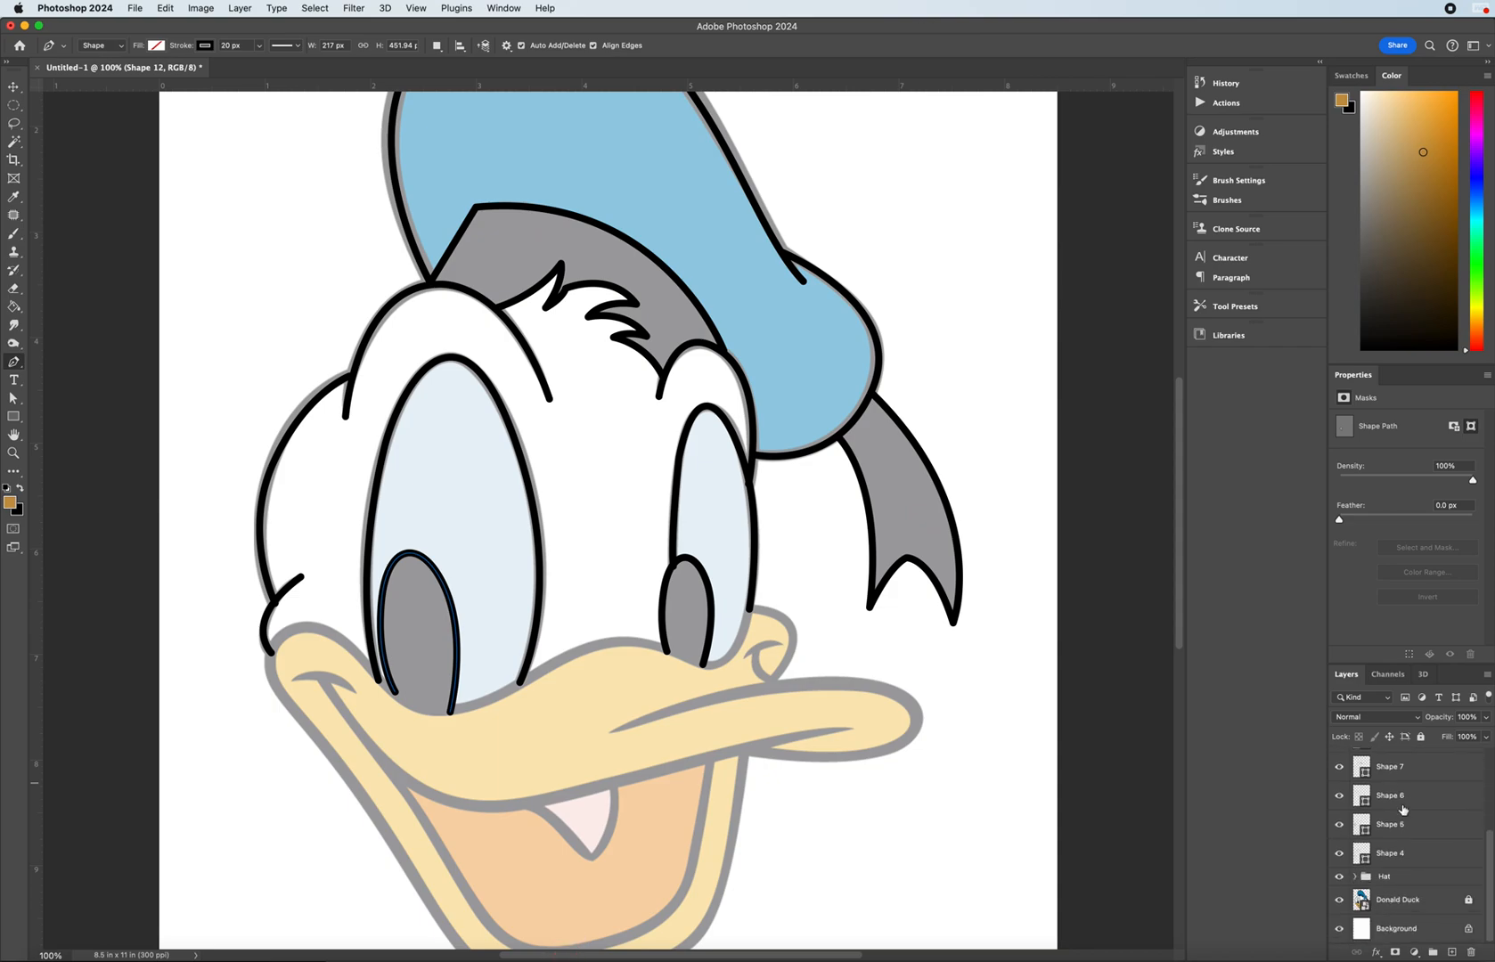
scroll(1429, 813, up, 2)
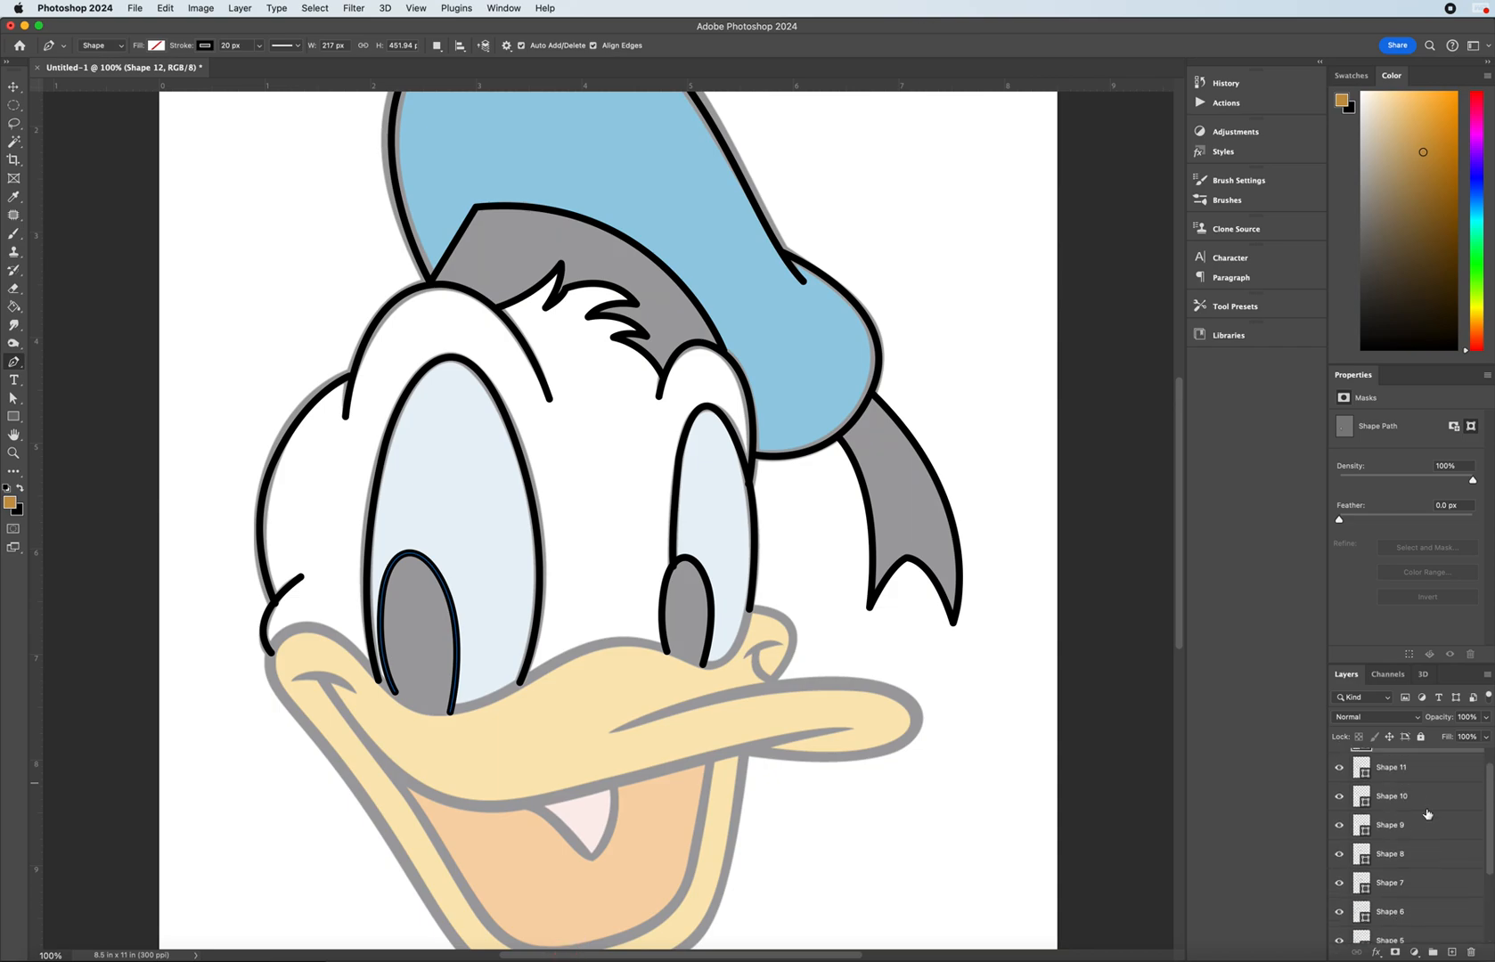
scroll(1403, 837, up, 1)
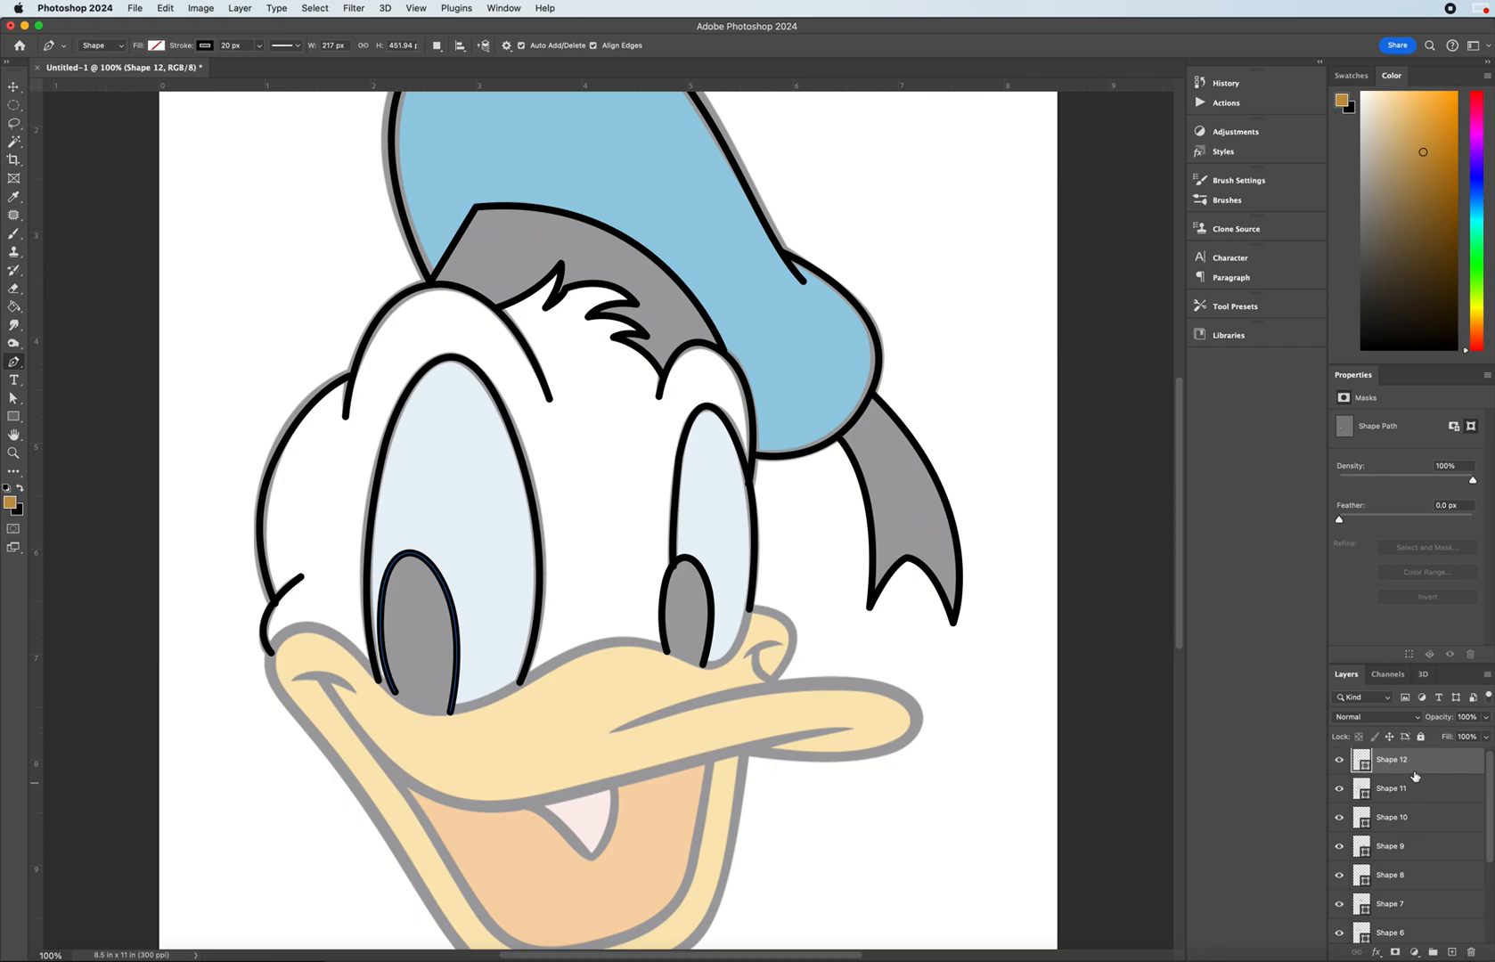
scroll(1414, 778, up, 1)
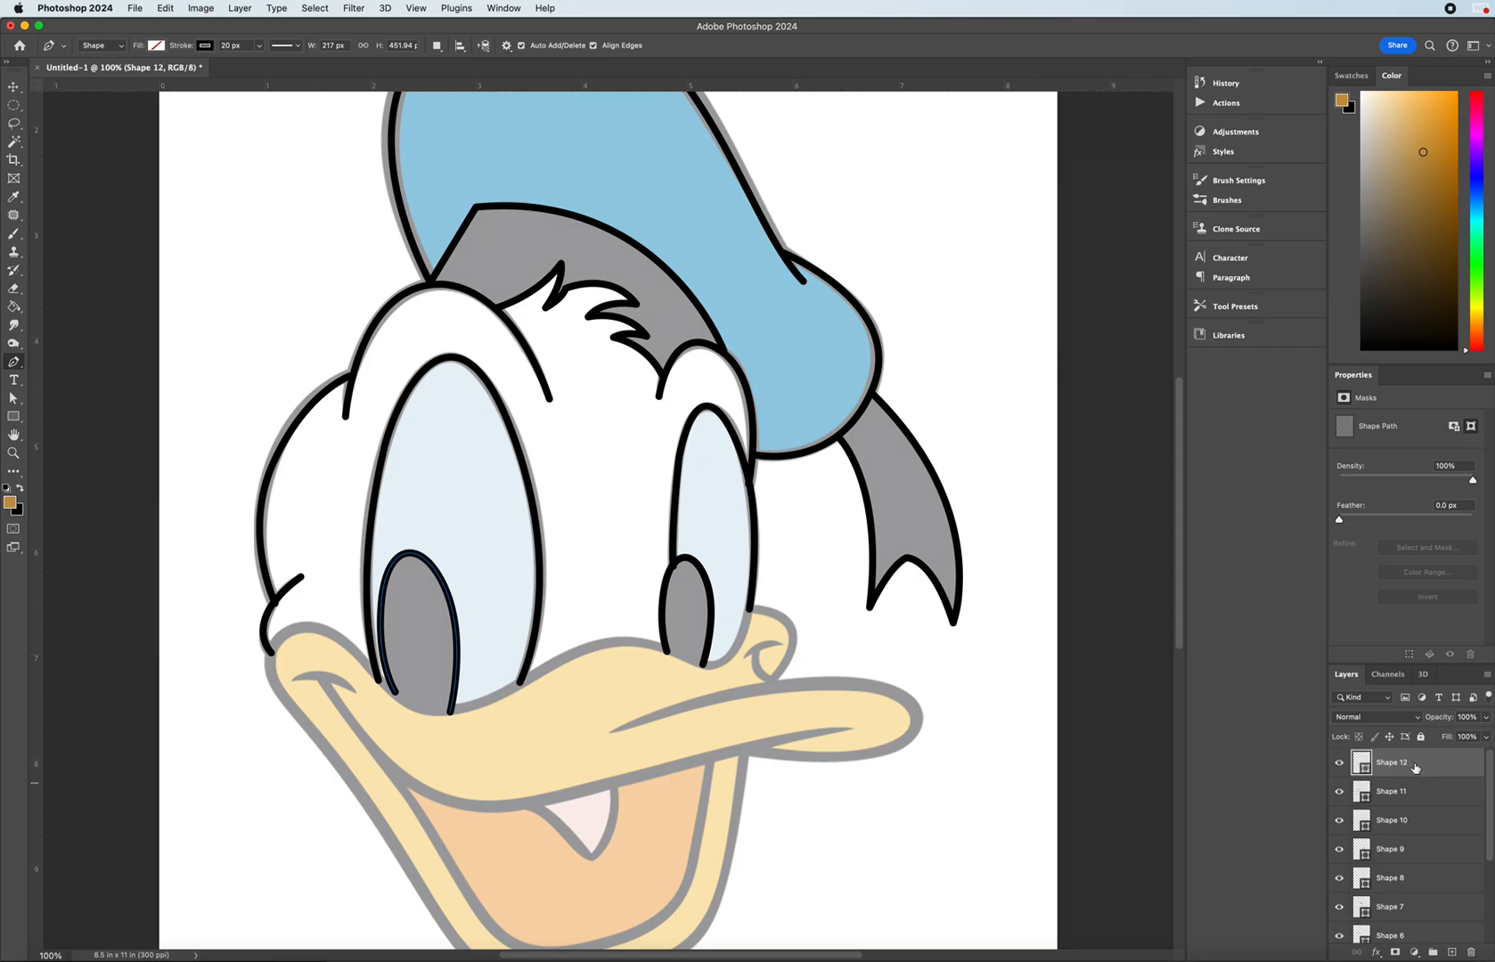
scroll(1421, 768, down, 3)
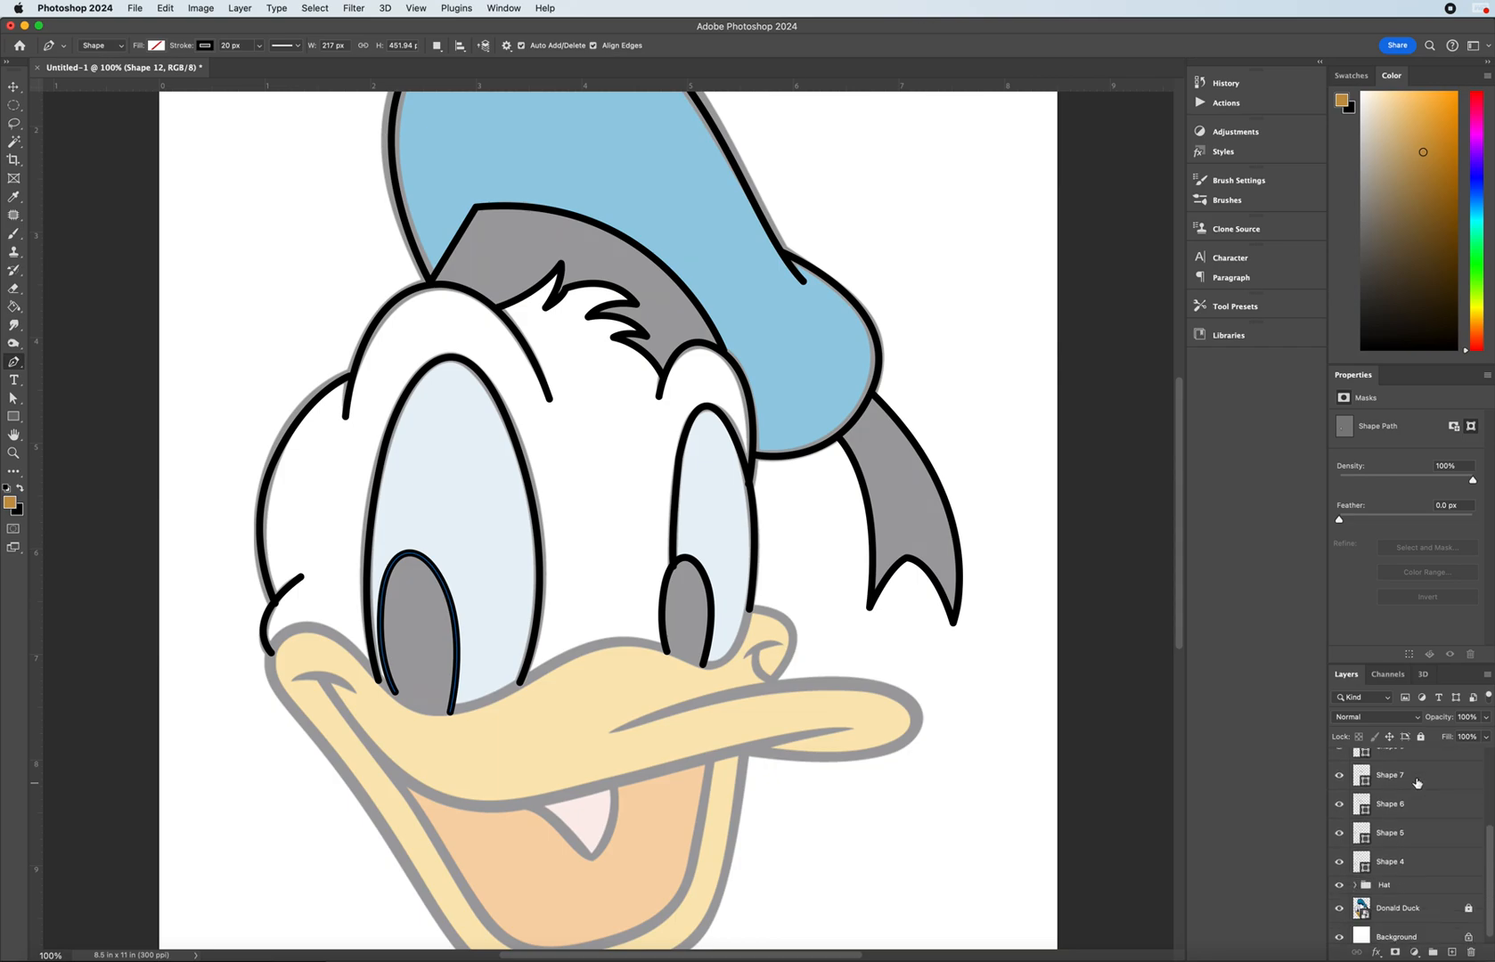
shift+click(1418, 865)
scroll(1413, 857, up, 3)
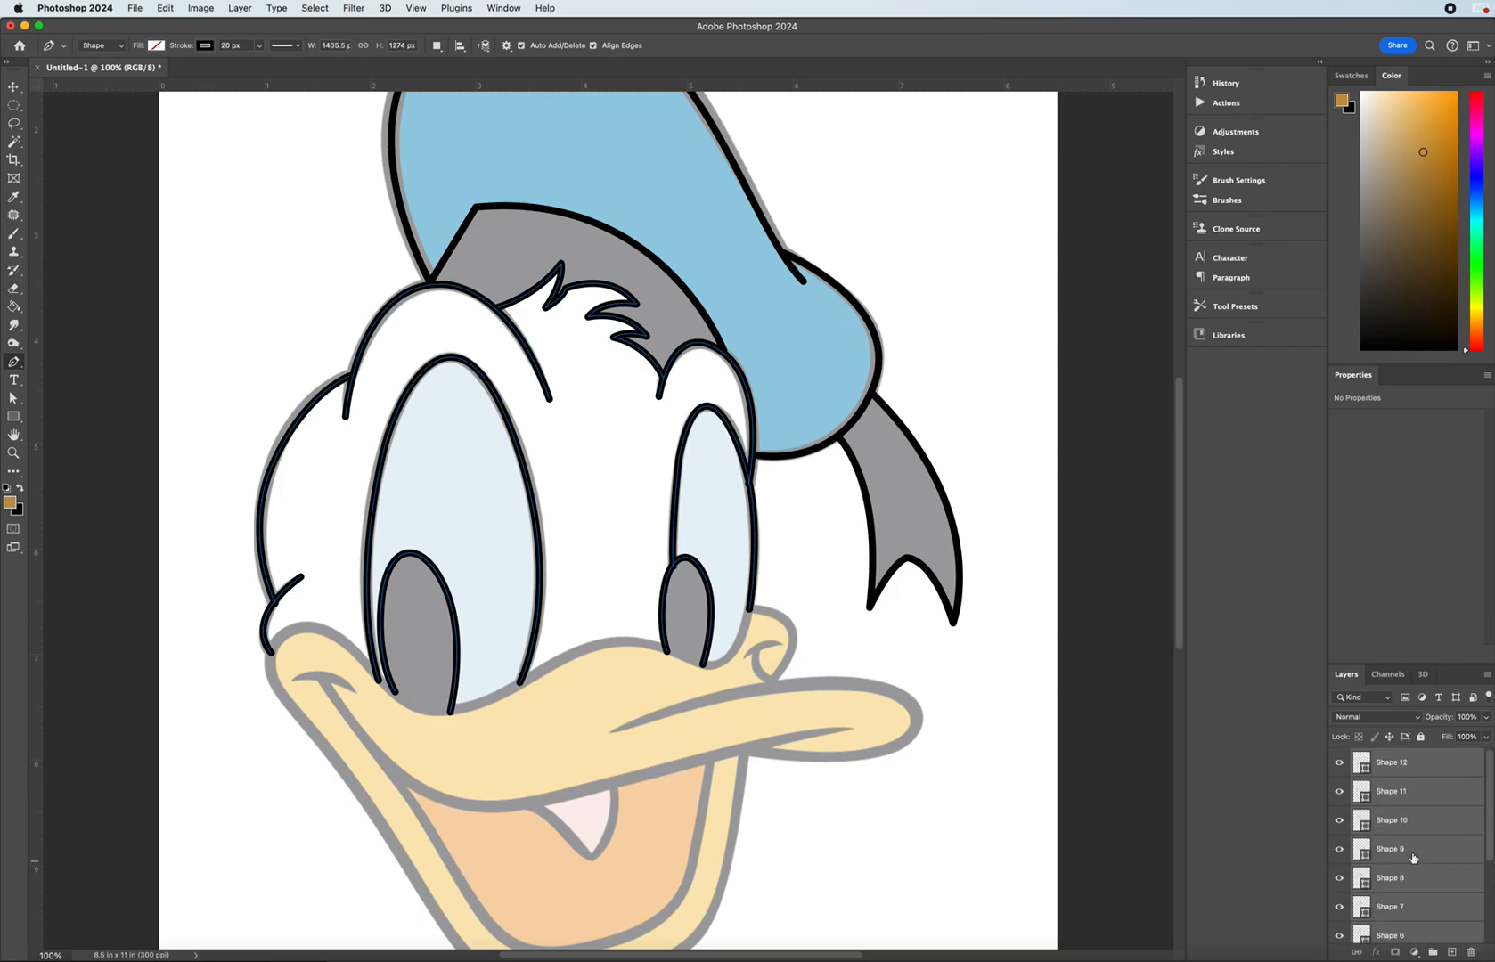
click(1433, 954)
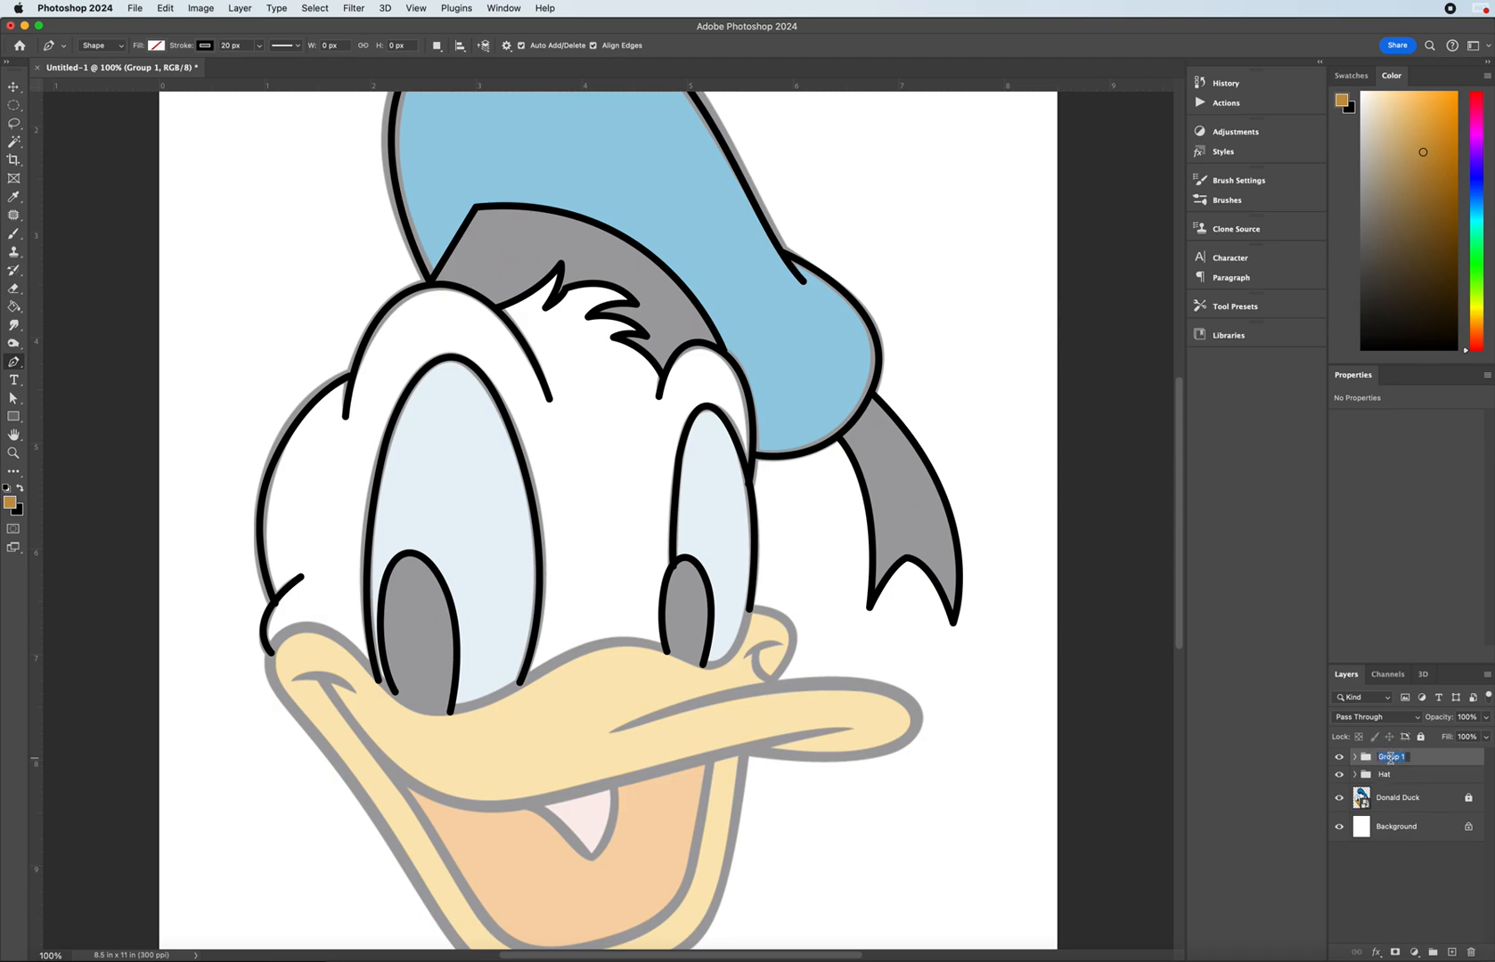
text(Head)
key(Return)
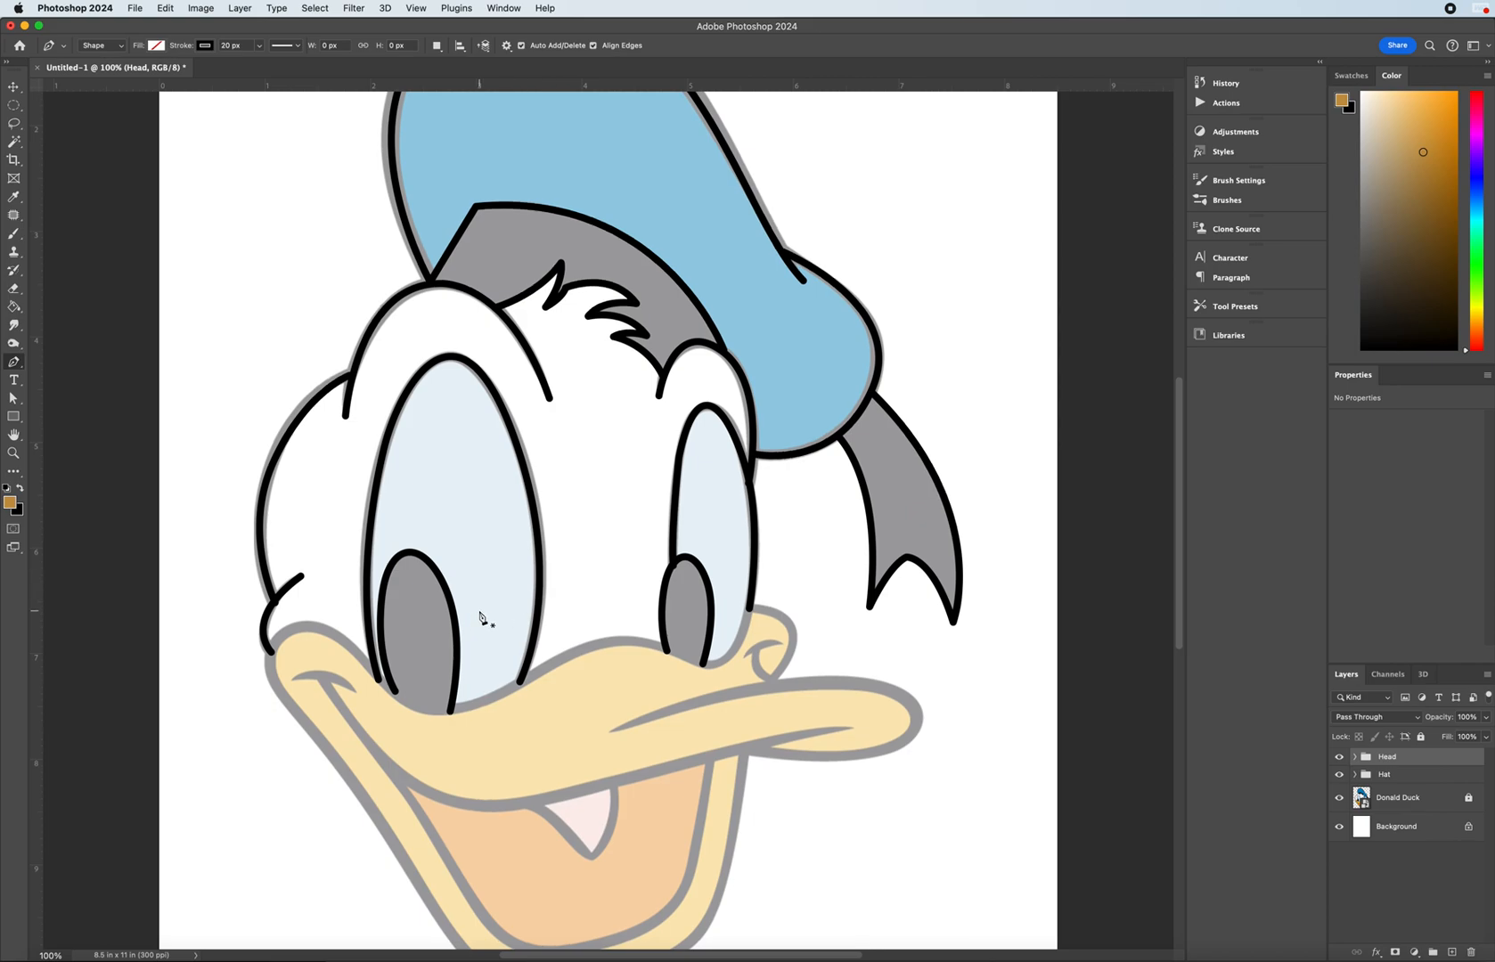
- Trace the tongue as an open V-shaped path below the mouth line and rename its layer Tongue
scroll(480, 616, down, 3)
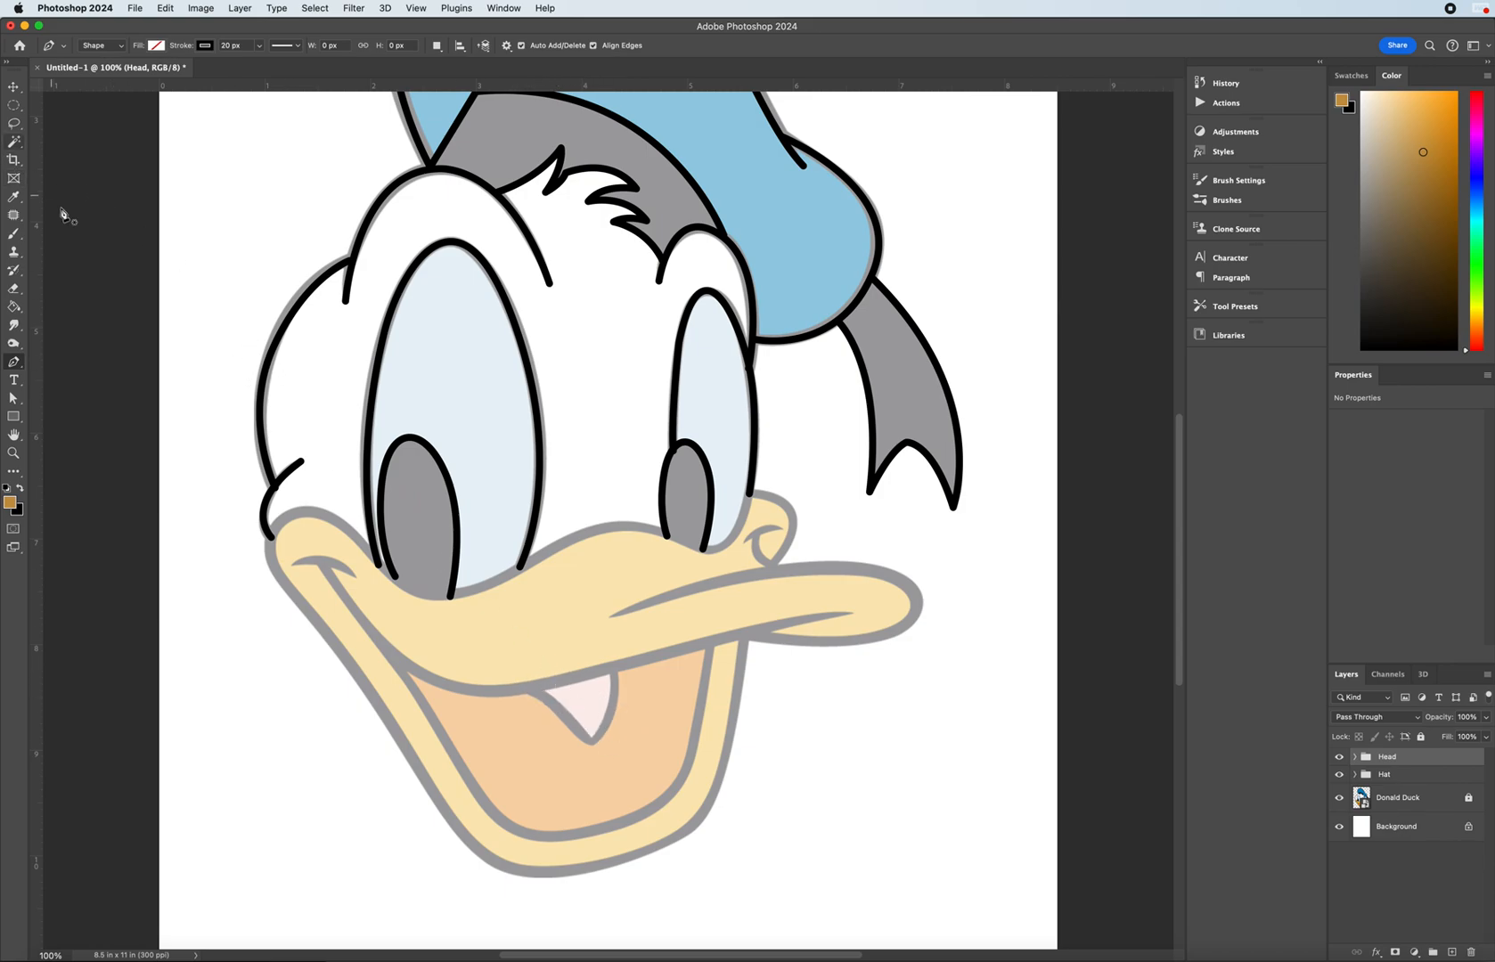
click(529, 689)
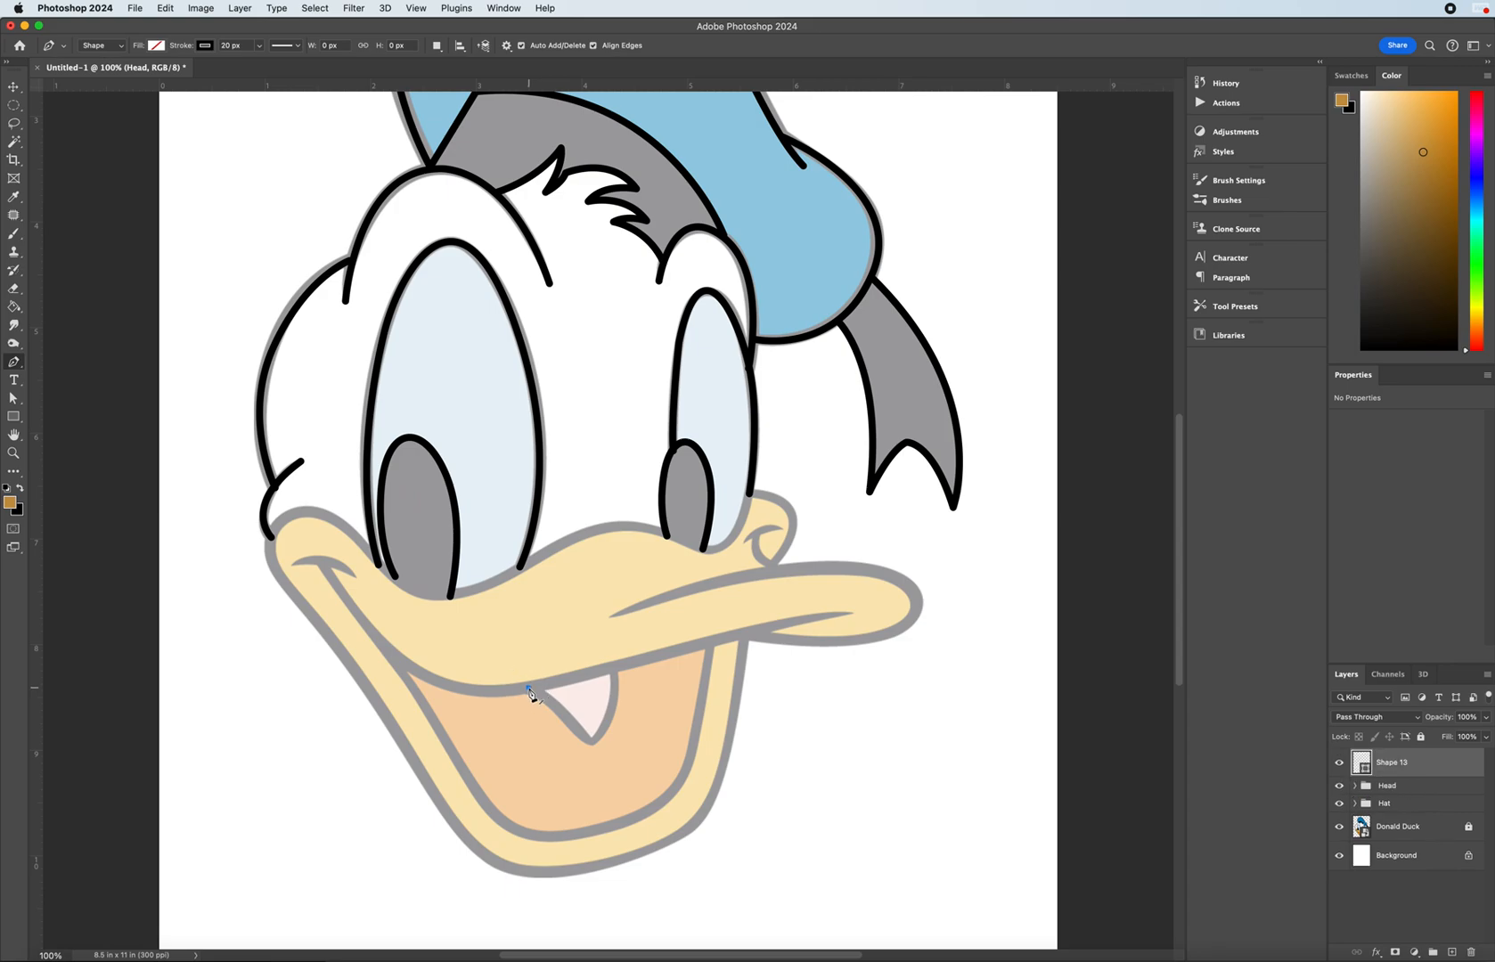
drag(590, 744, 615, 778)
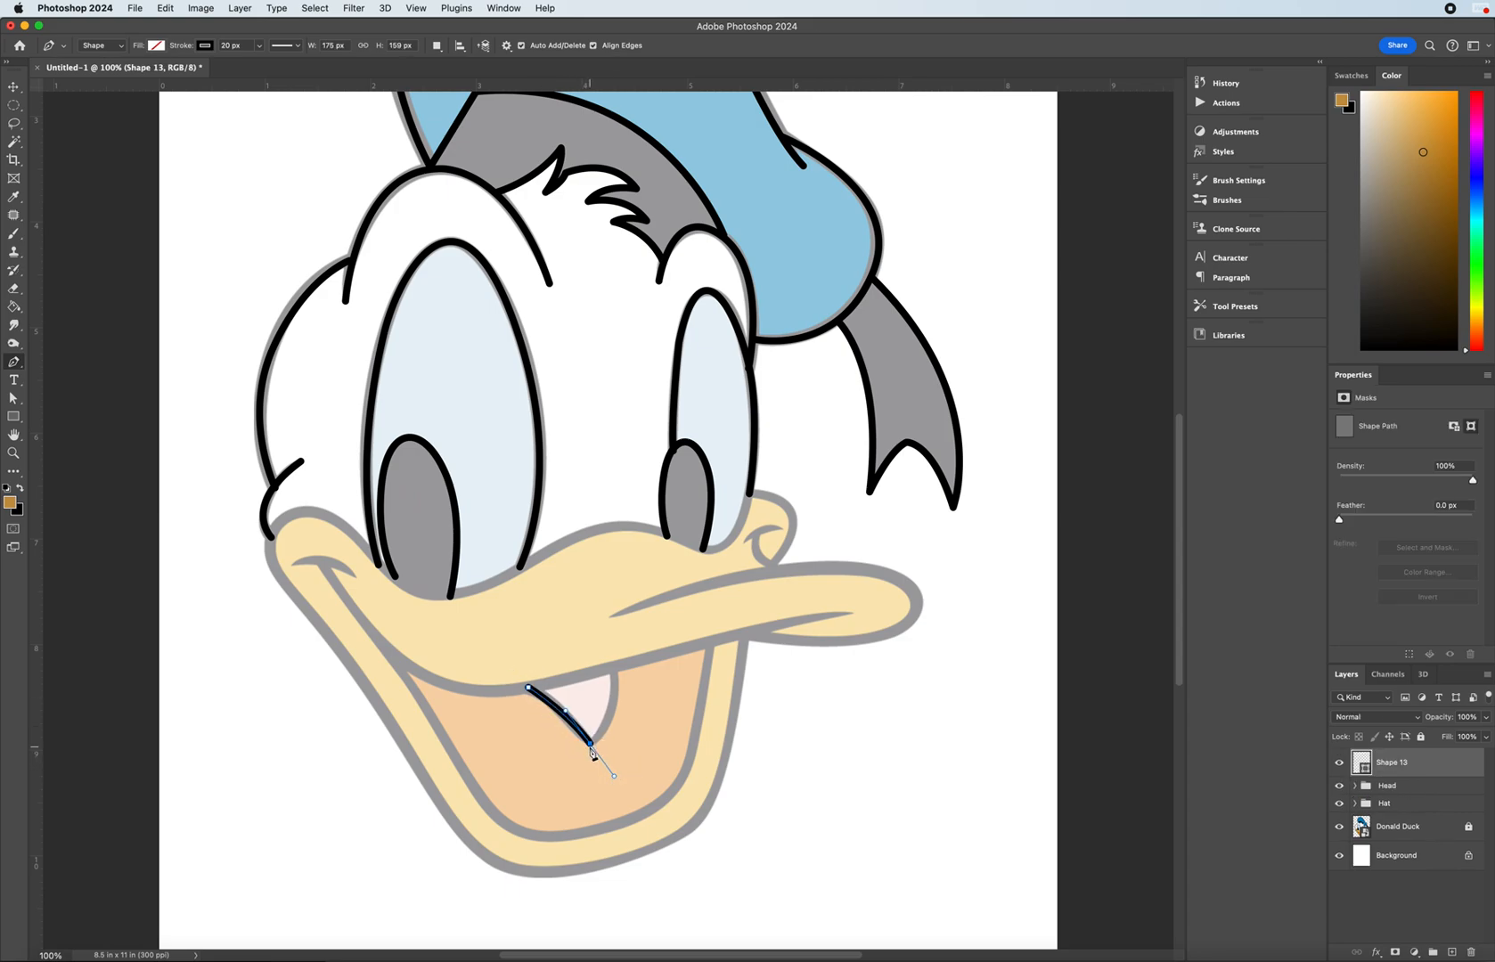
alt+click(592, 747)
drag(613, 668, 602, 619)
key(Escape)
double_click(1381, 764)
text(Tongue)
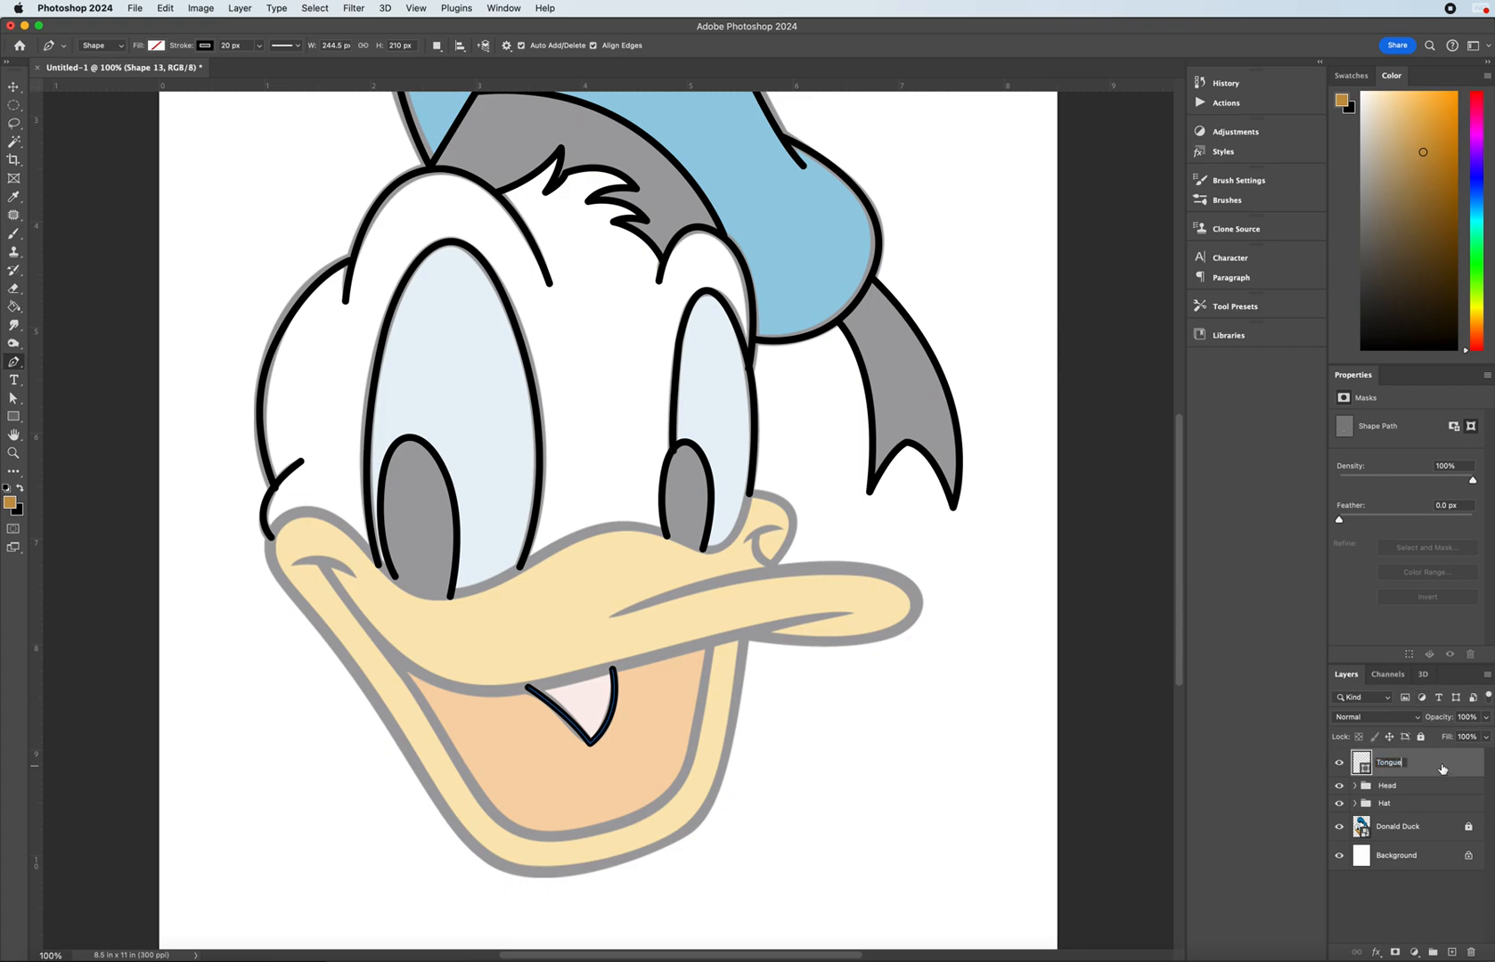
key(Return)
- Trace the short curved crease at the near corner of the mouth as an open path
click(292, 566)
drag(354, 575, 382, 596)
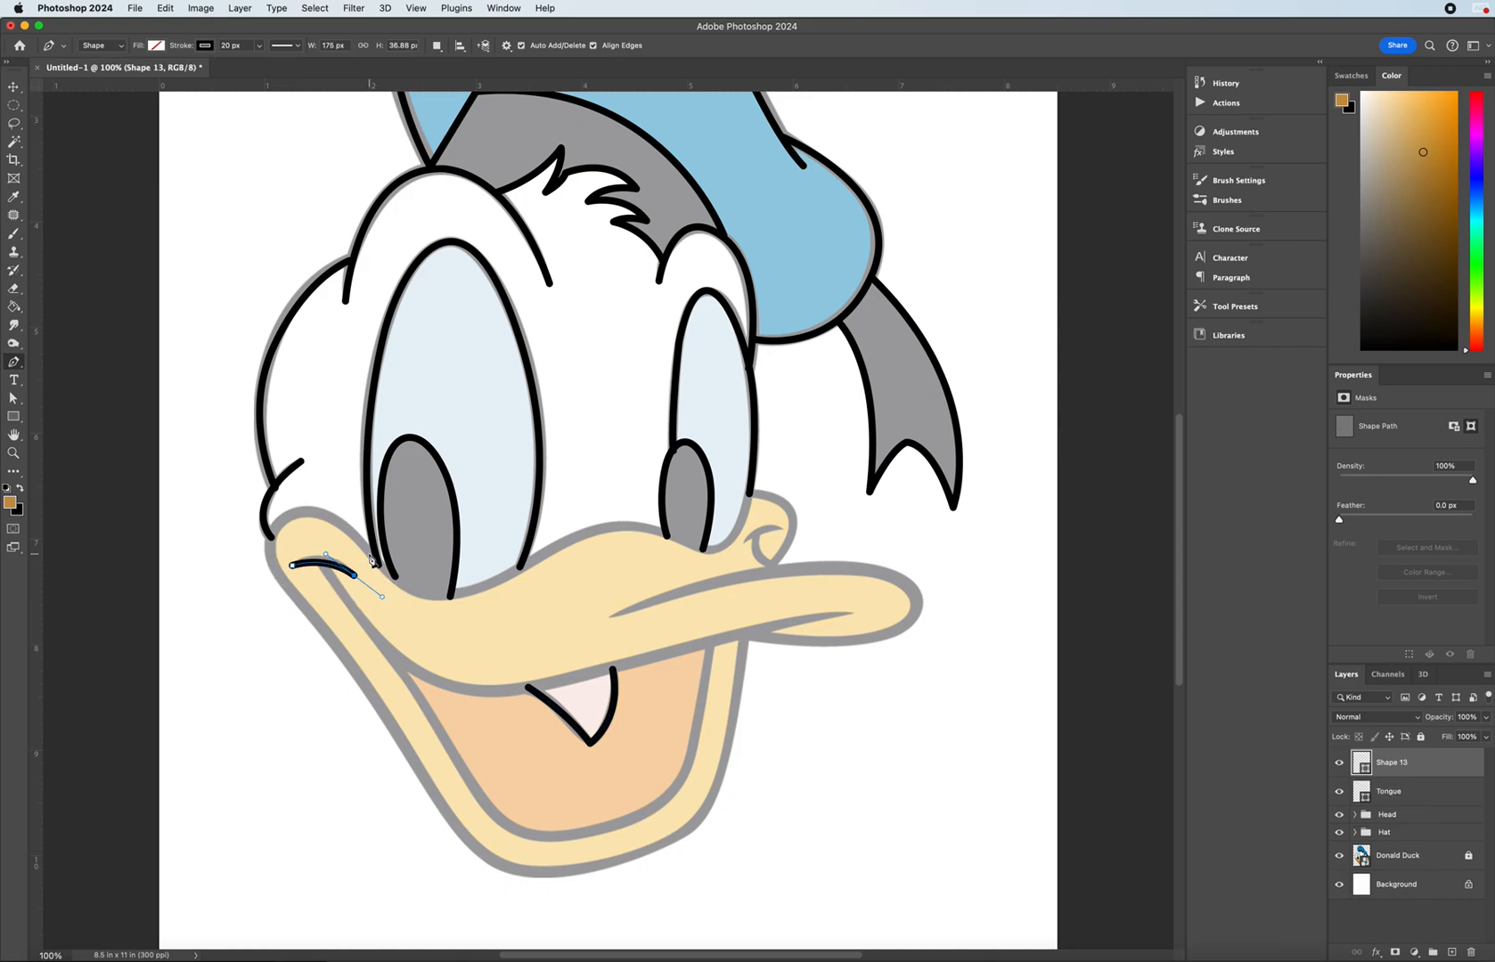
key(super+z)
drag(355, 576, 387, 603)
key(Escape)
- Trace the mouth line from the near corner crease, along the upper beak's lower edge, to inside the beak tip
click(321, 564)
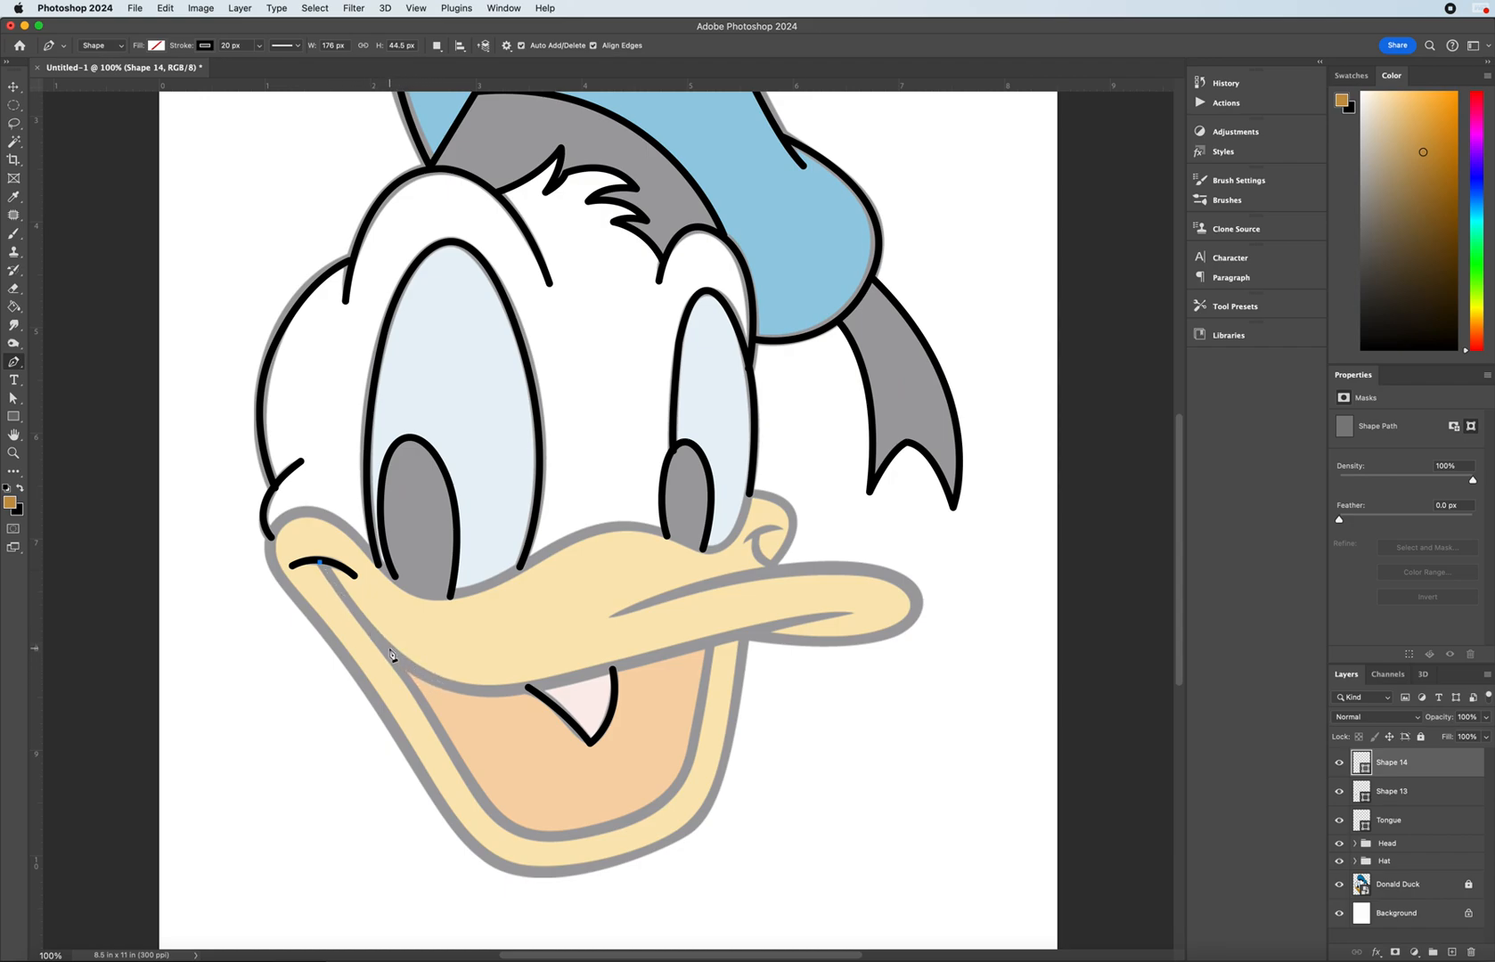
drag(390, 650, 412, 667)
drag(555, 683, 653, 653)
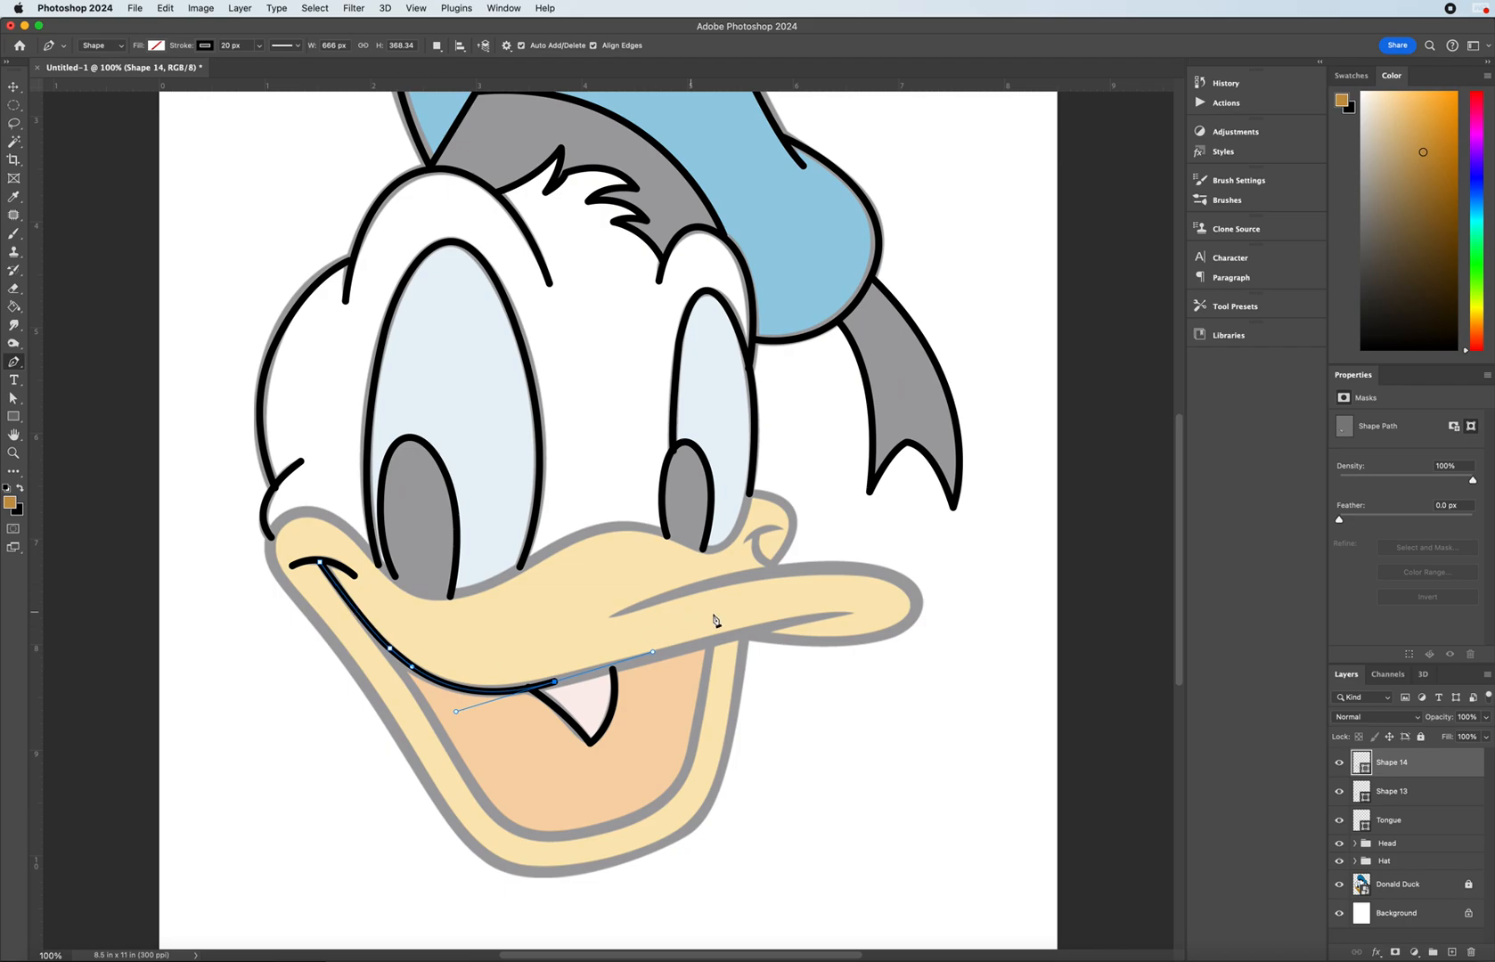
drag(854, 613, 886, 615)
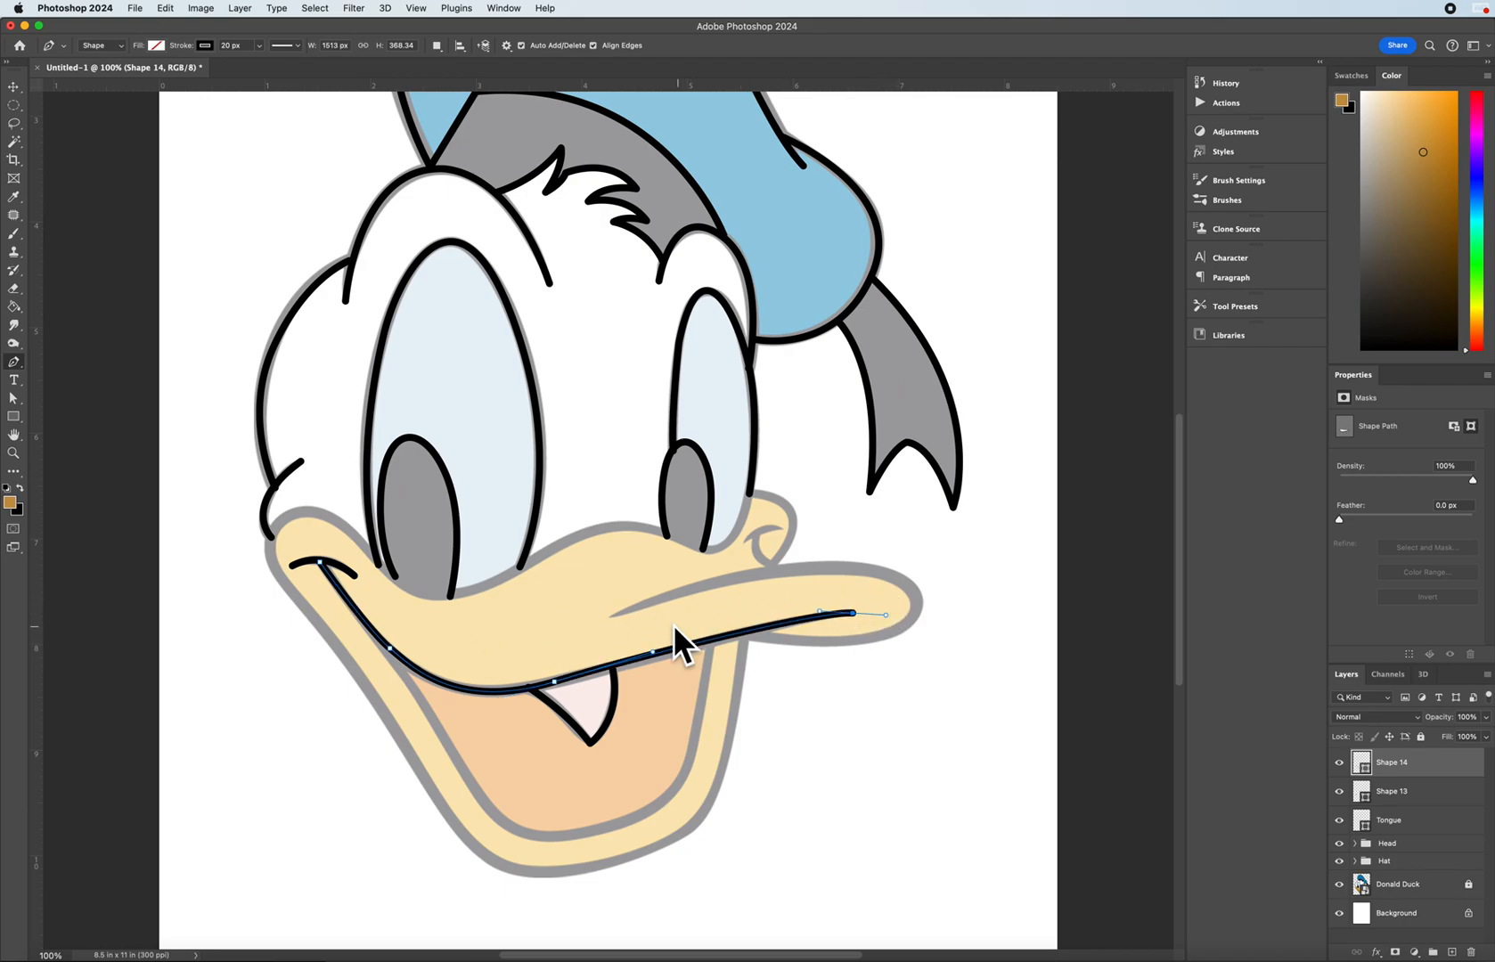
key(Escape)
- Trace the beak tip from the mouth line around its rounded end and back along the inner ridge line
click(744, 635)
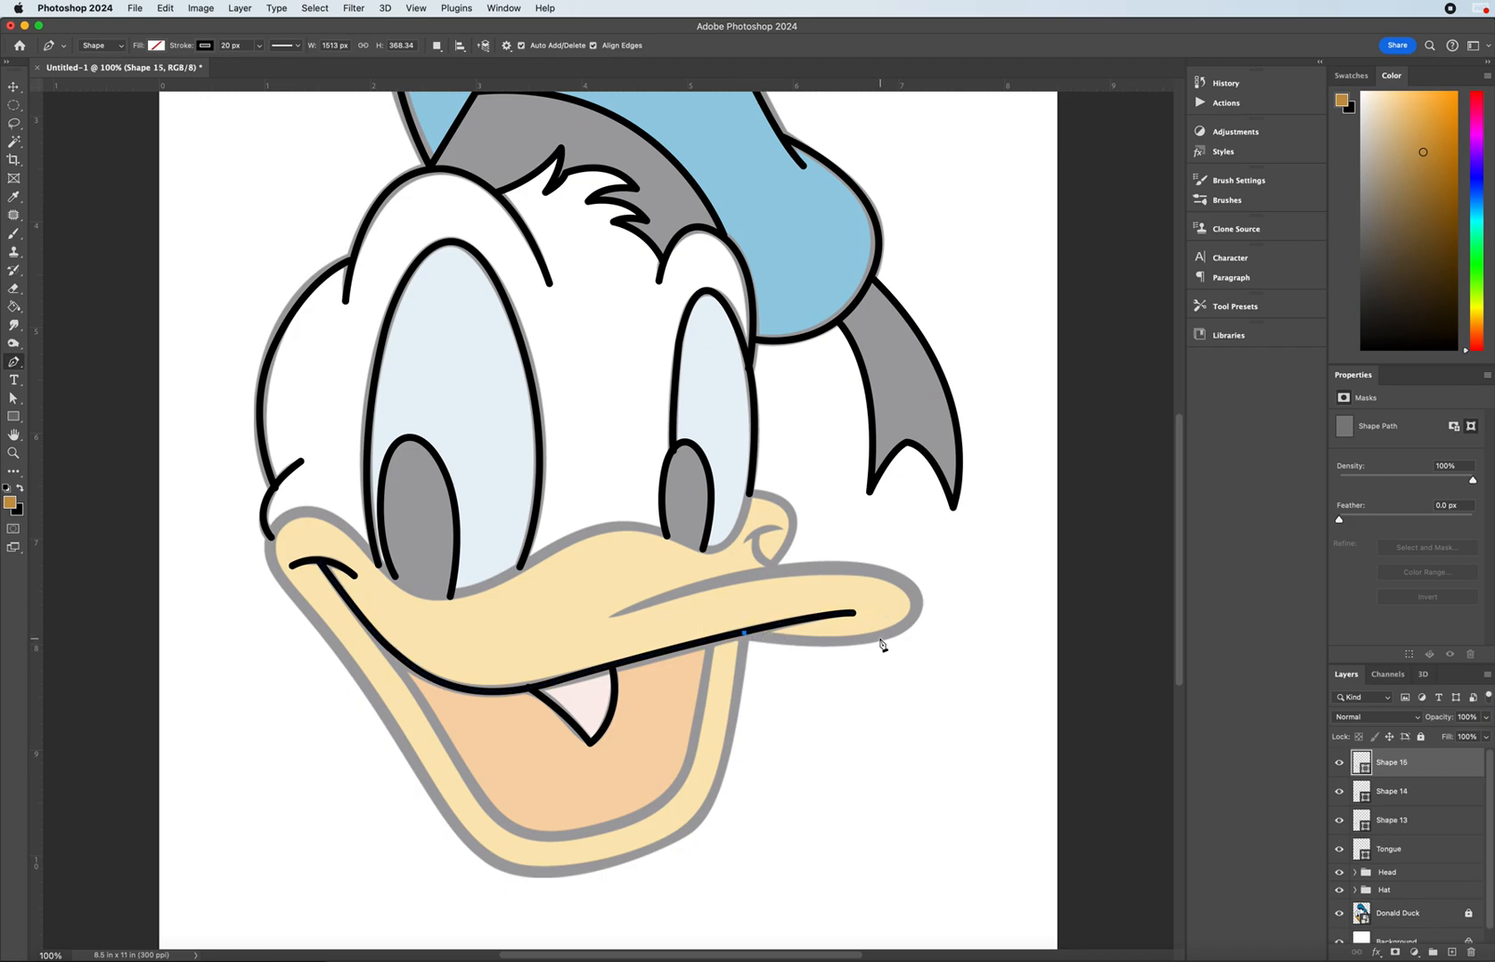
drag(887, 635, 938, 614)
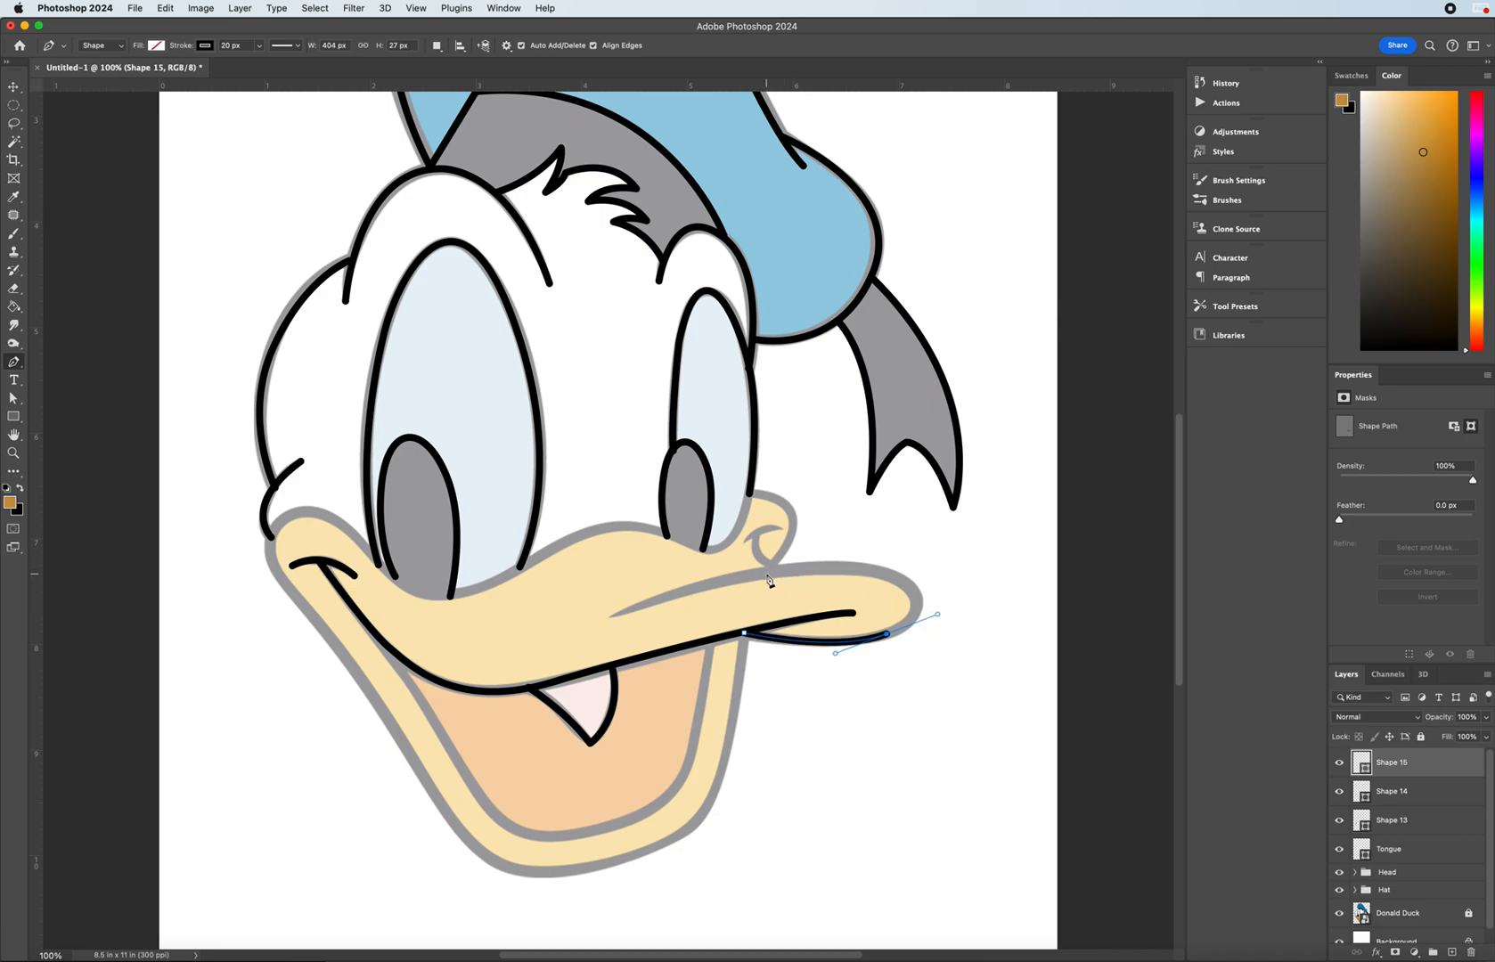
drag(776, 571, 614, 594)
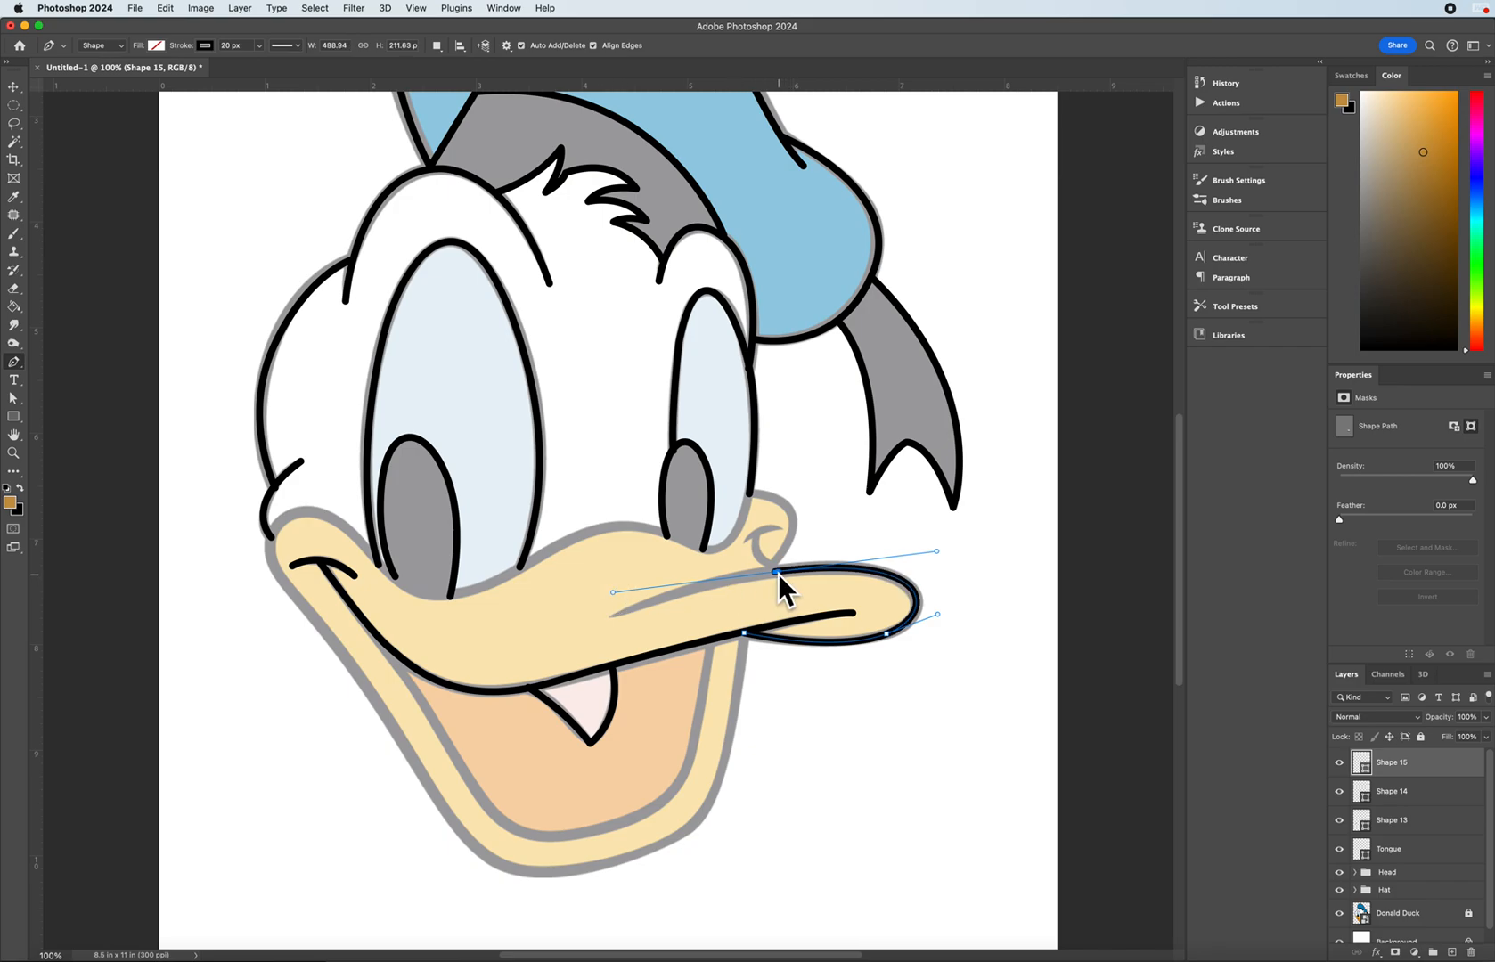
click(610, 615)
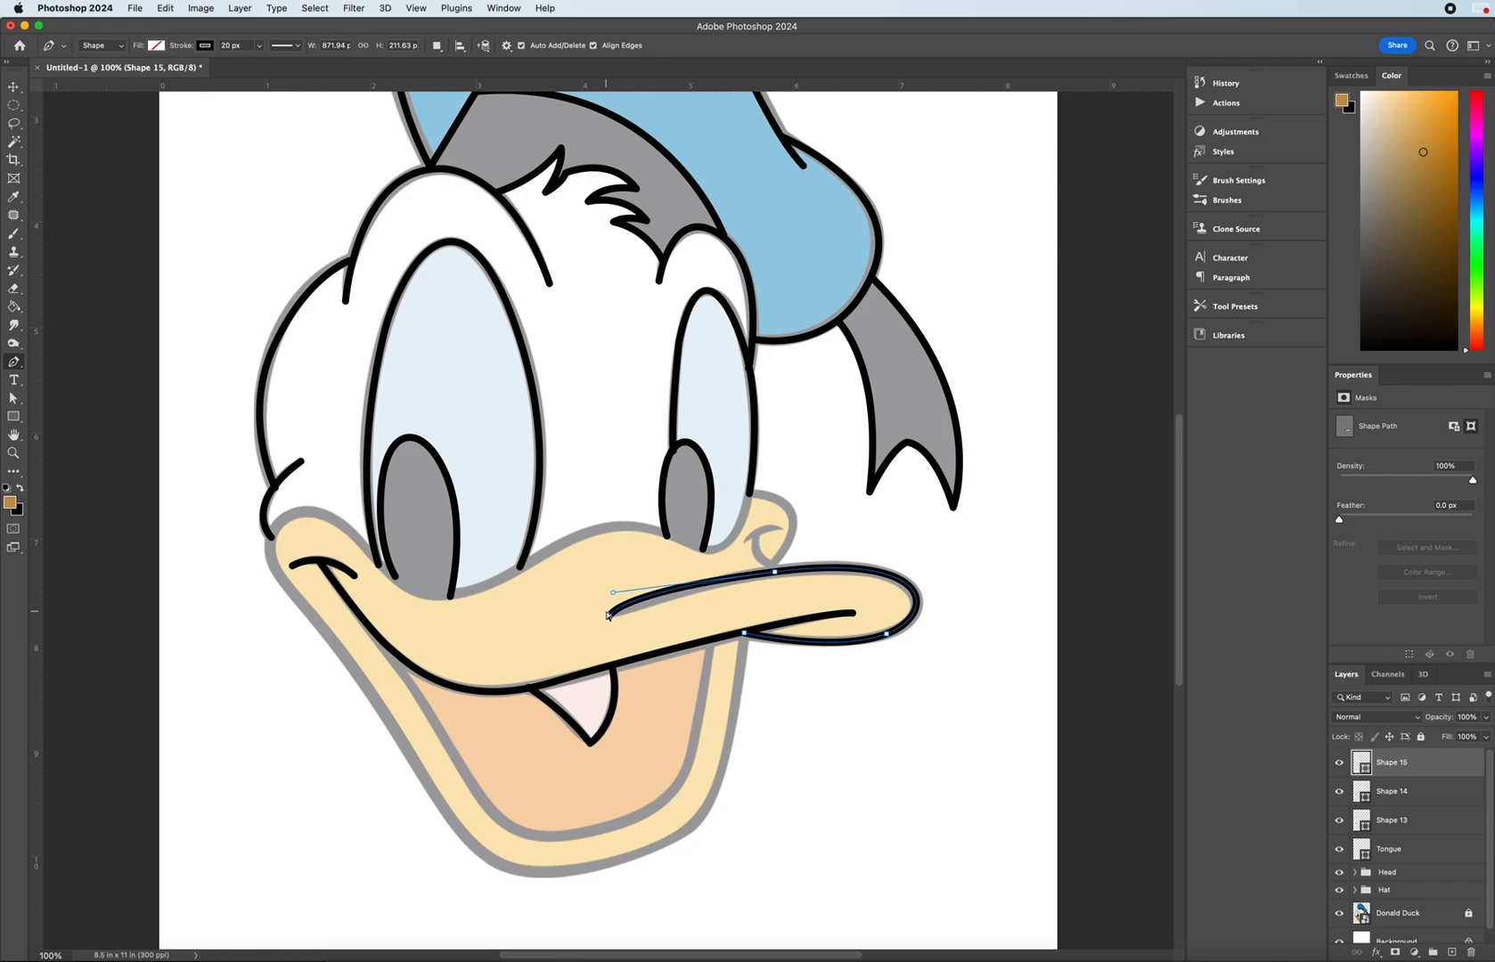
key(super+z)
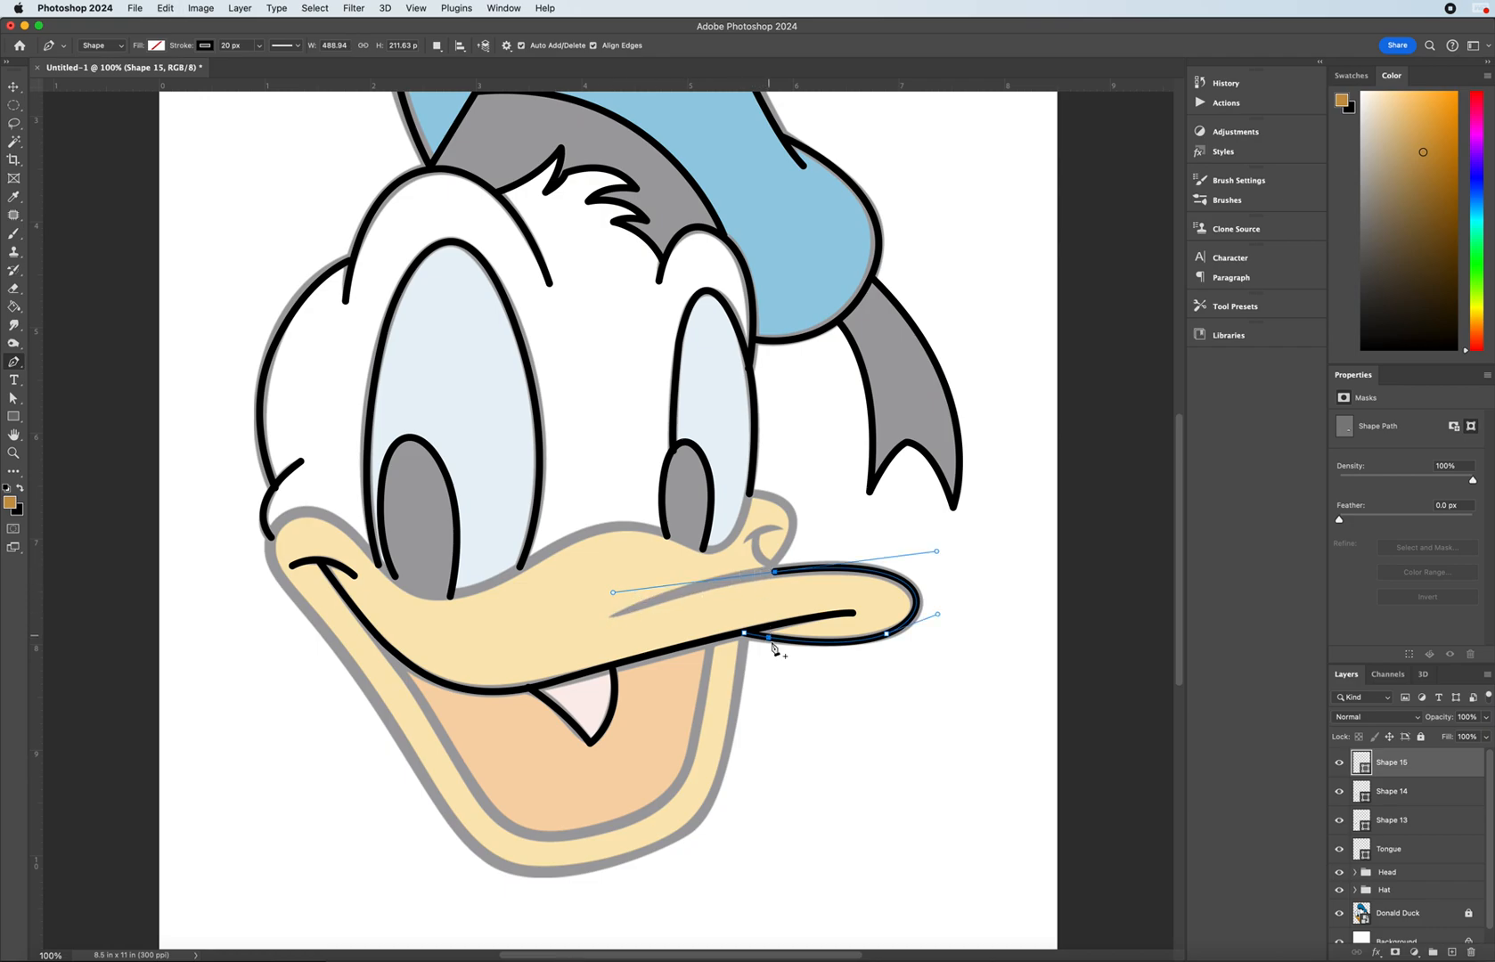
click(775, 573)
drag(612, 617, 531, 652)
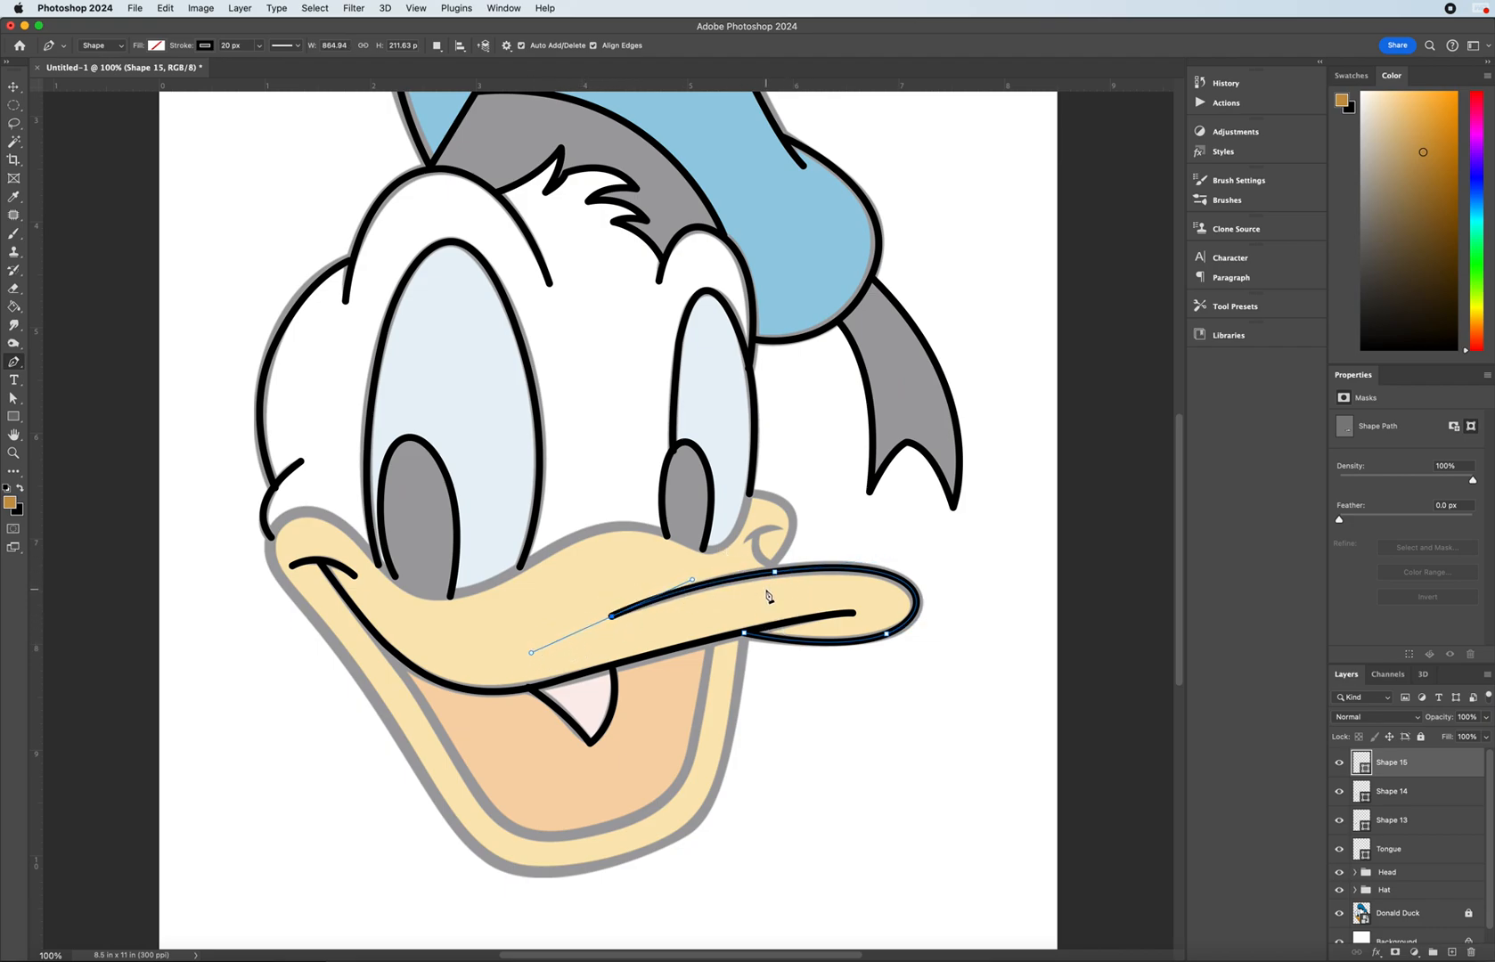
key(Escape)
- Trace the two short creases at the far corner of the mouth as separate open paths
click(777, 571)
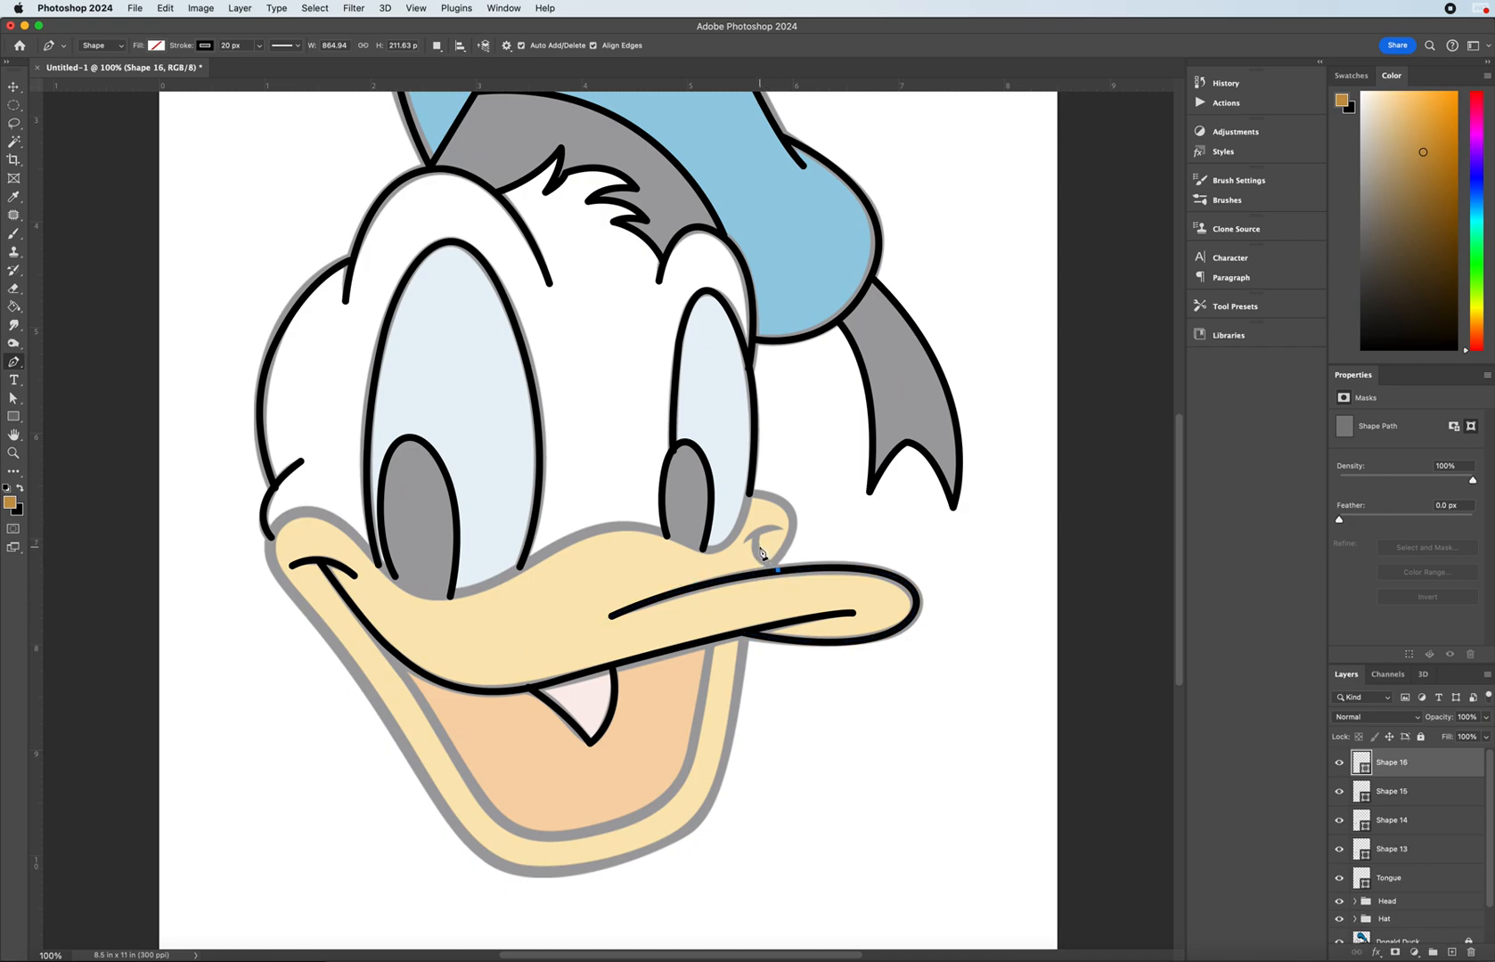
drag(757, 532, 767, 506)
key(Escape)
click(745, 540)
mouse_move(782, 532)
mouse_down()
mouse_move(801, 524)
mouse_move(791, 533)
mouse_move(822, 558)
mouse_up()
key(Escape)
- Start the beak outline at the far mouth corner, tracing around the cheek bulge and under the smaller eye
click(771, 565)
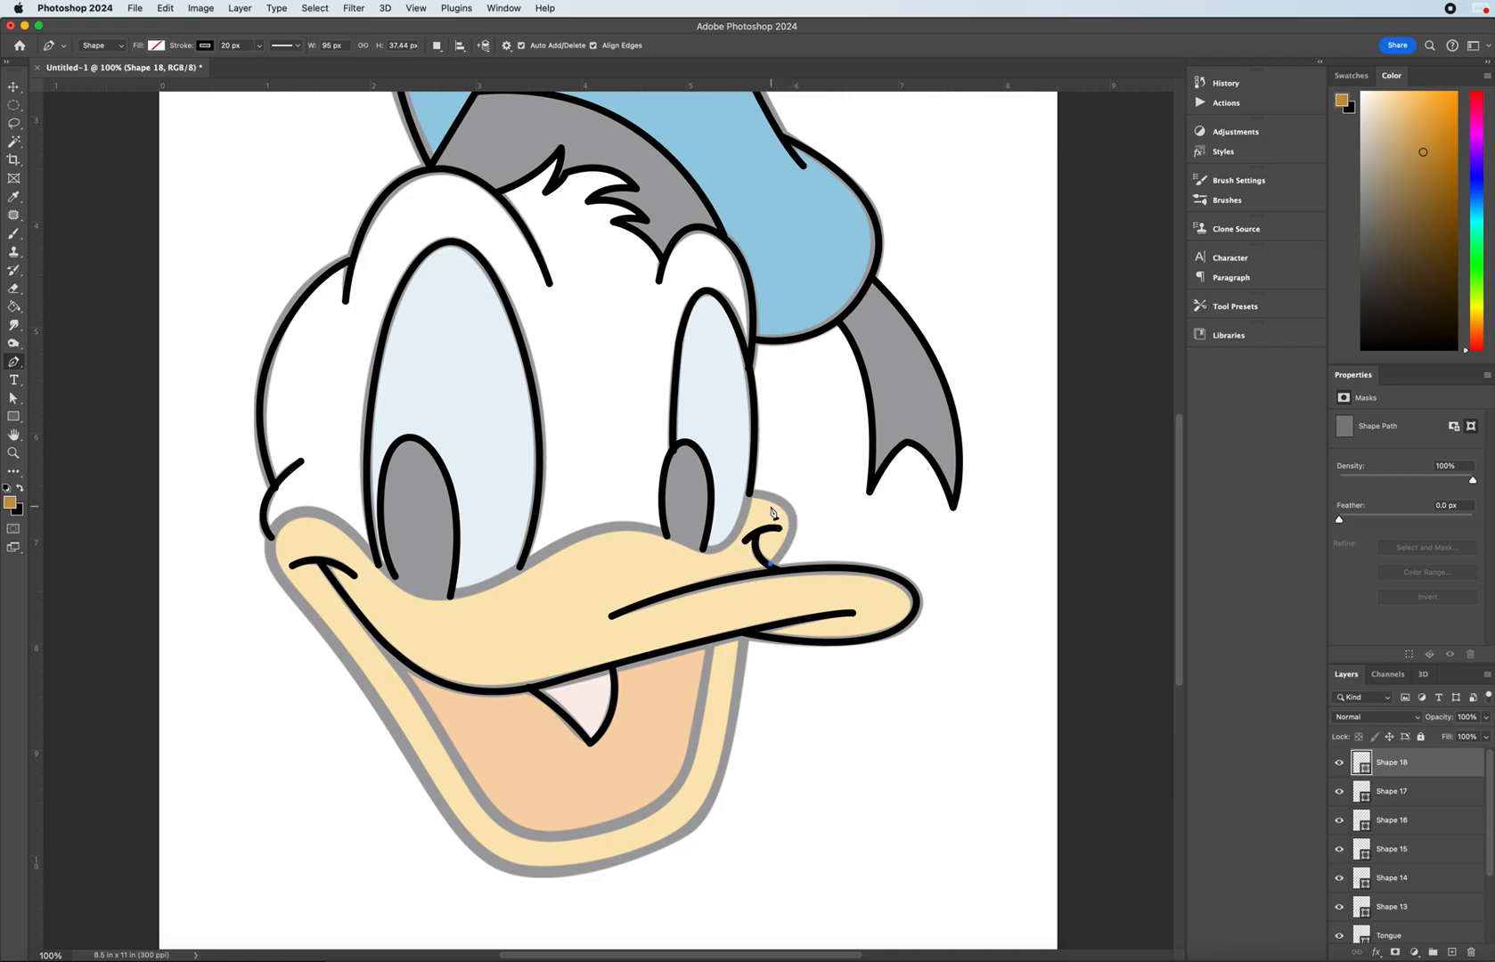
drag(749, 493, 663, 483)
drag(663, 483, 664, 482)
alt+click(751, 497)
drag(682, 542, 624, 508)
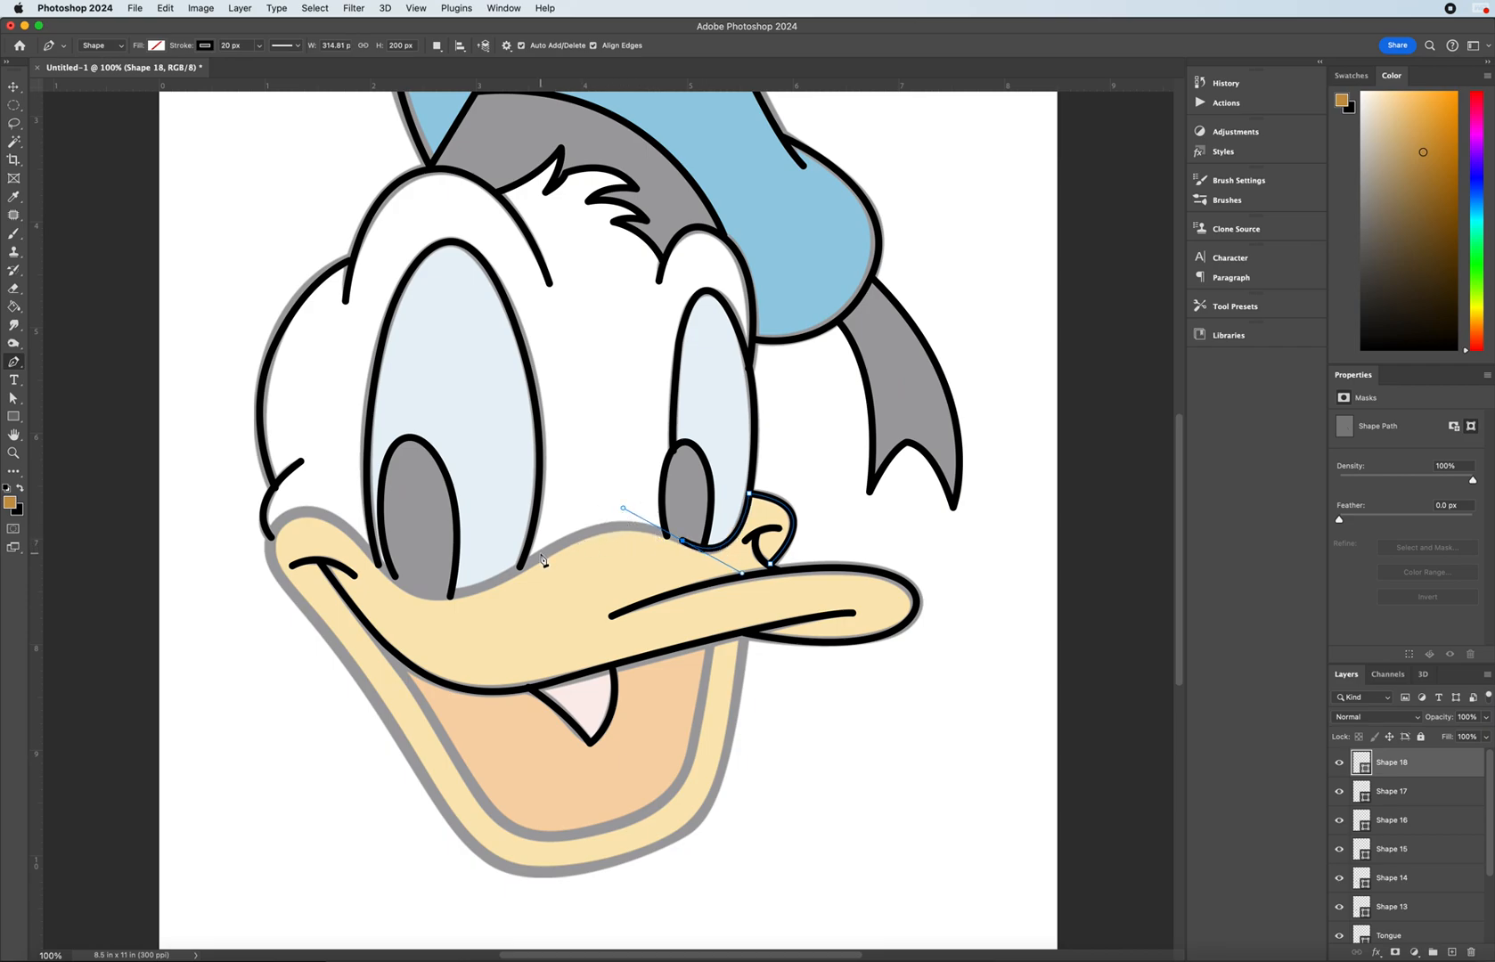
- Continue the beak's upper edge over the bridge, below the larger eye and around the near mouth corner
drag(539, 559, 499, 580)
drag(378, 568, 264, 535)
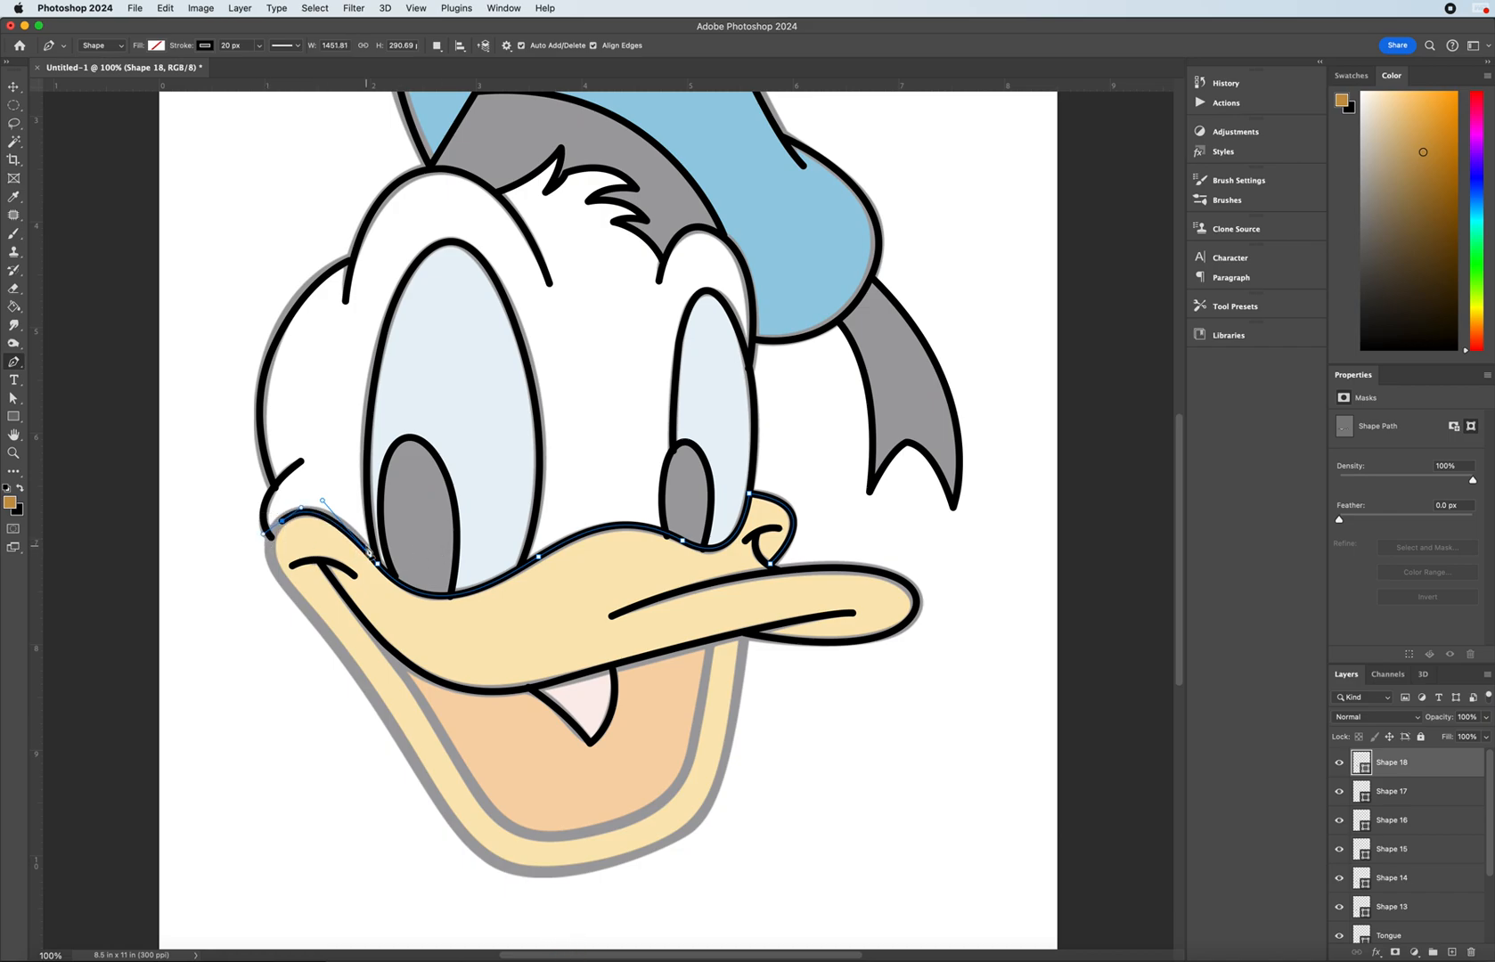
click(378, 561)
key(ctrl+z)
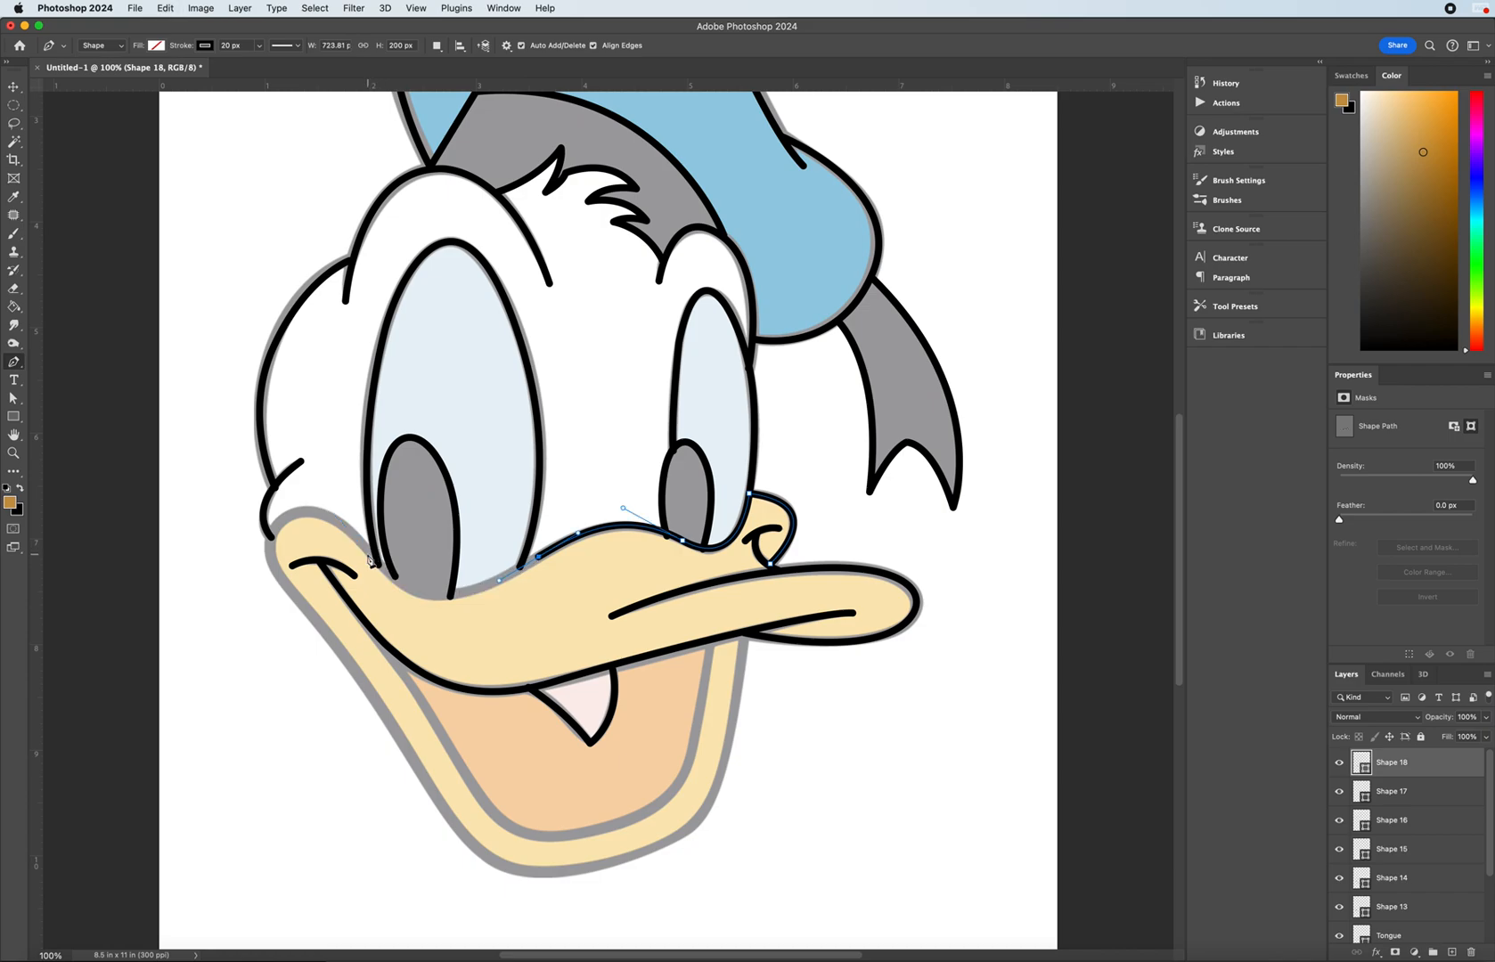
drag(355, 539, 285, 436)
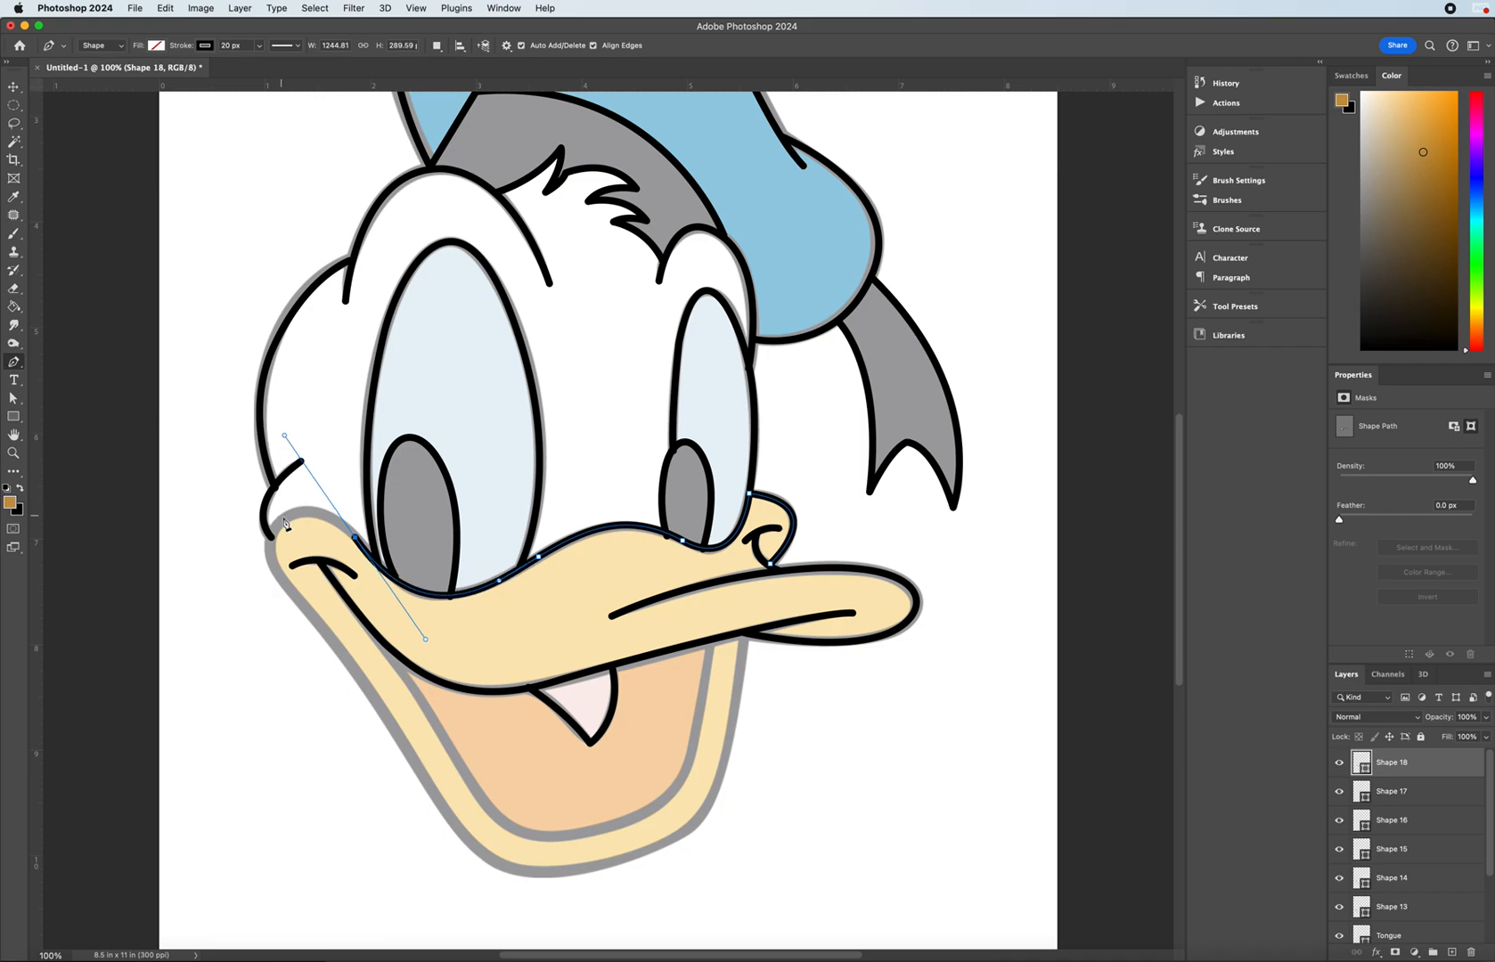
alt+click(357, 539)
drag(277, 531, 240, 566)
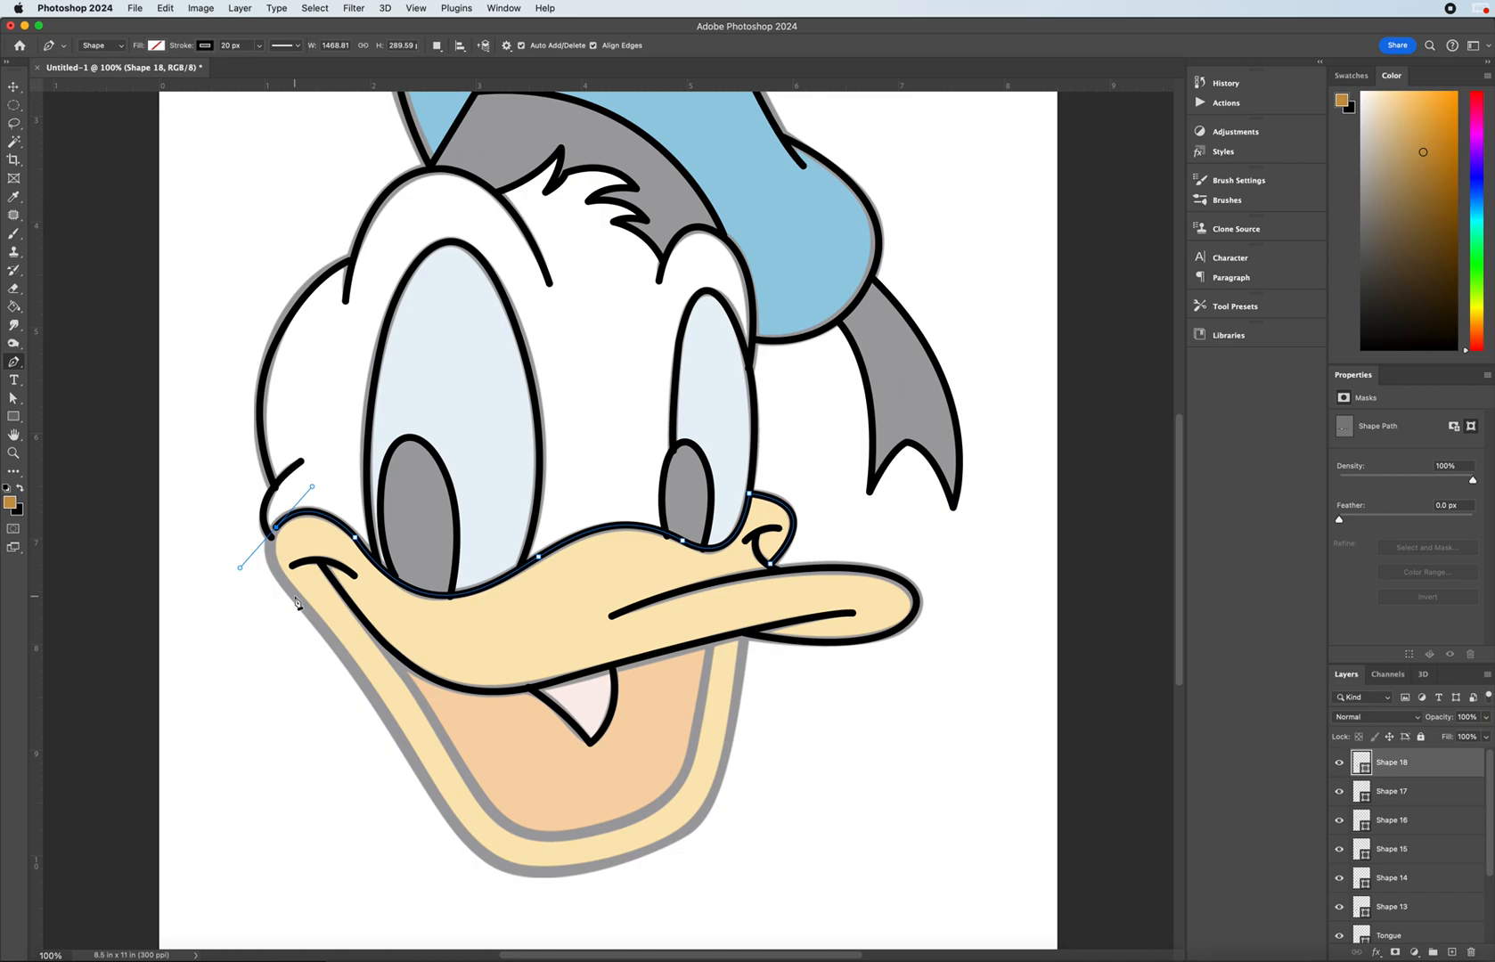
- Continue the outline down the lower beak's outer edge, around the chin and up to the mouth line
drag(300, 602, 393, 726)
key(super+z)
key(super+z)
drag(437, 802, 462, 834)
key(ctrl+z)
mouse_move(591, 866)
mouse_down()
mouse_move(709, 828)
mouse_move(689, 841)
mouse_up()
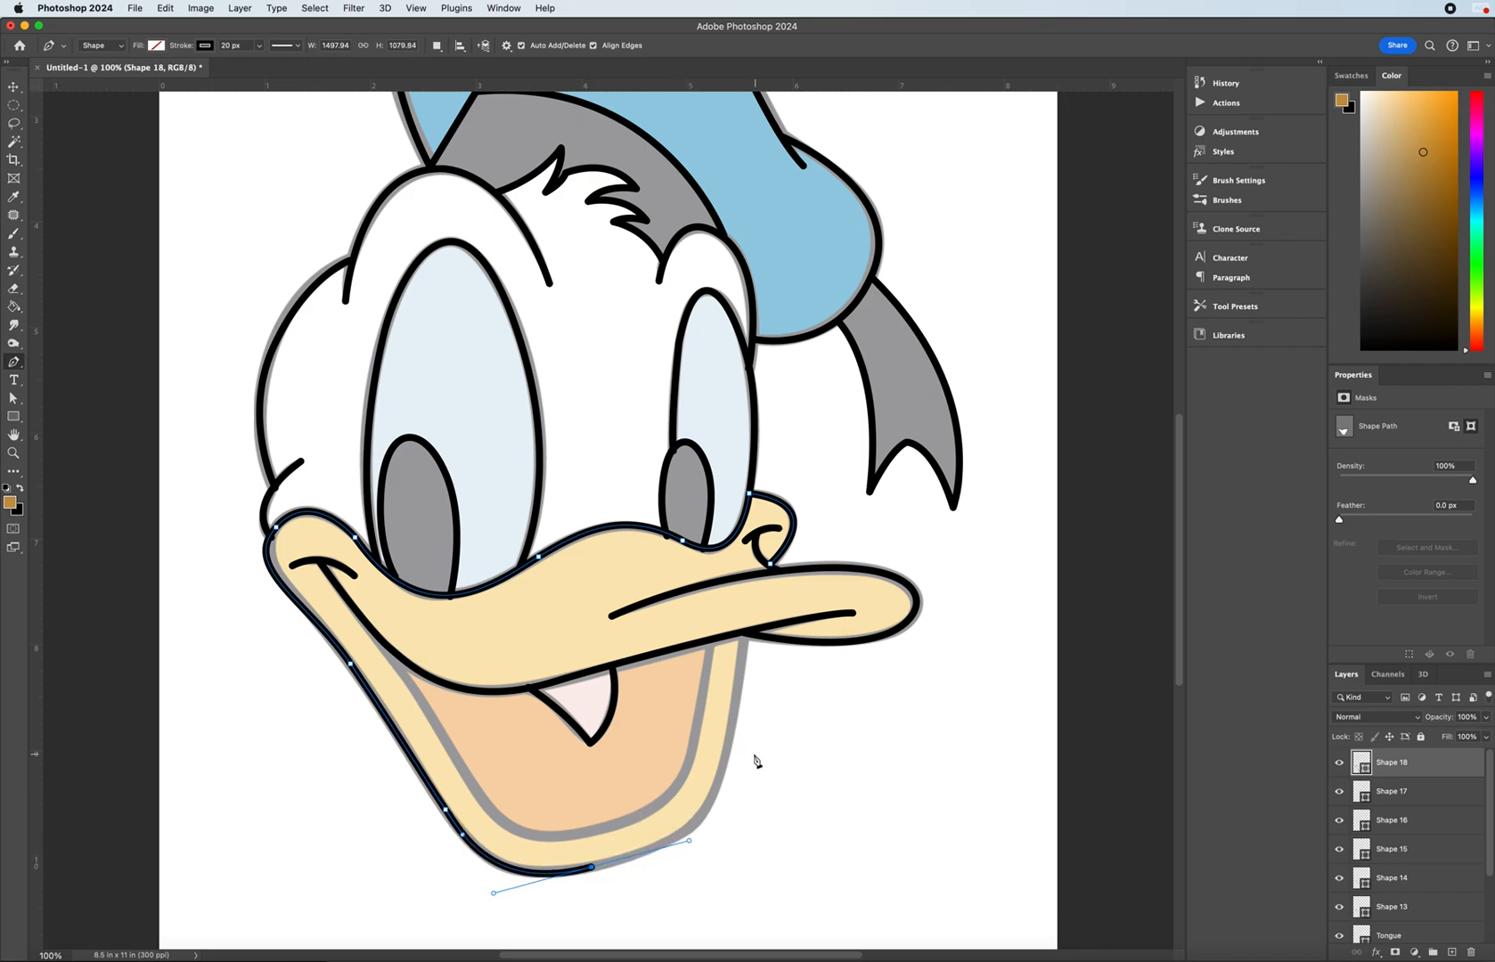
drag(730, 738, 745, 636)
click(745, 636)
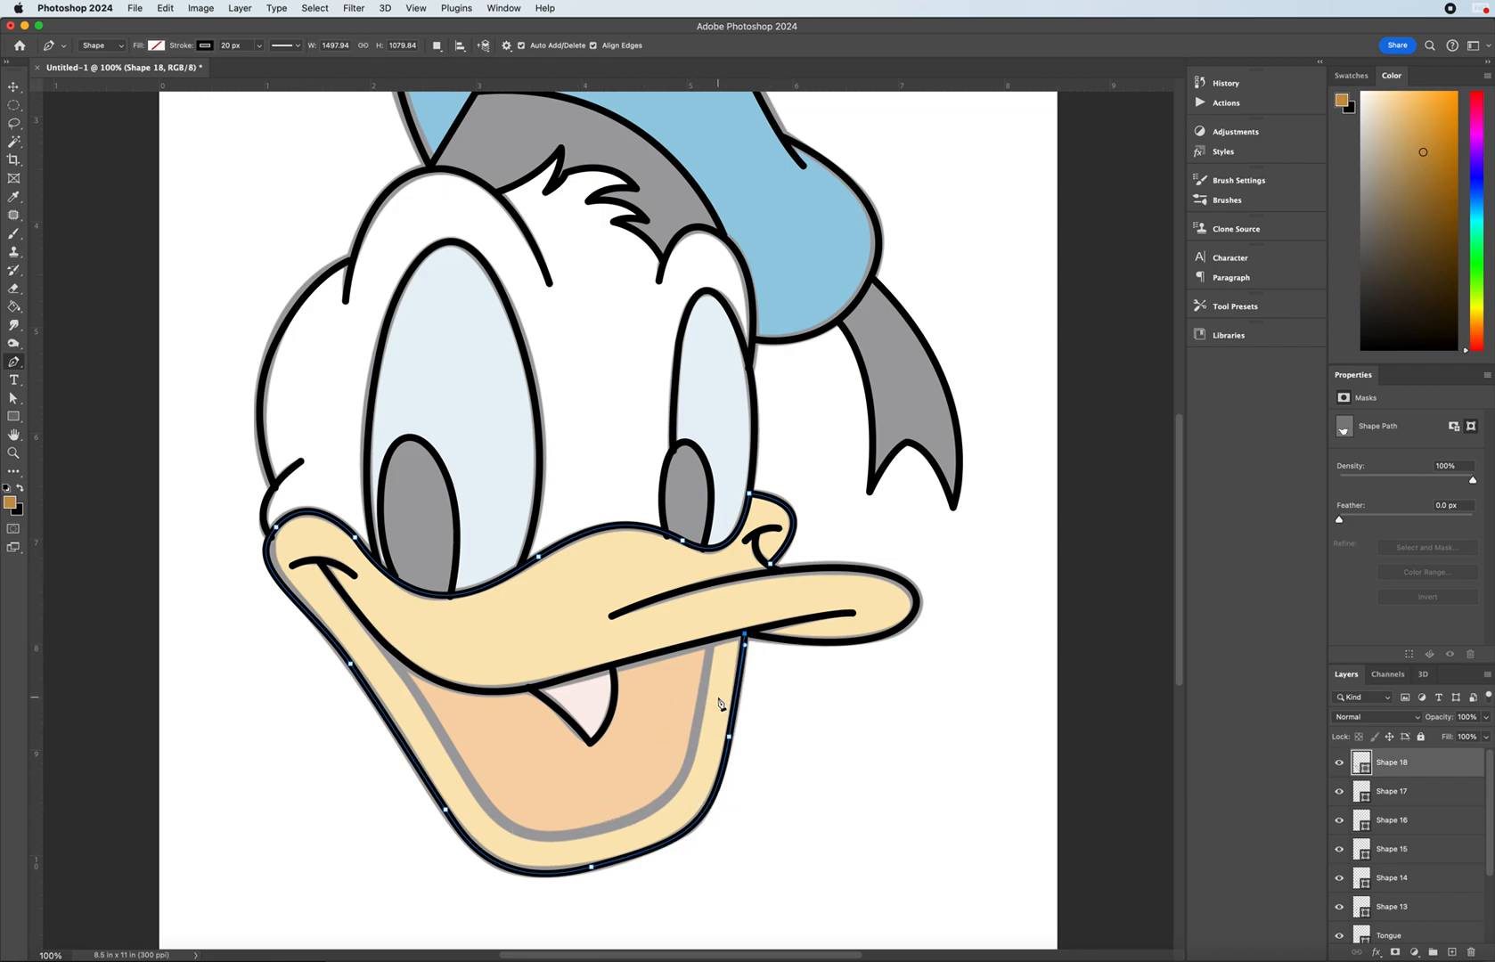
- Trace the lower beak's inner edge from the mouth line around to the near mouth corner, then deselect all layers
click(711, 641)
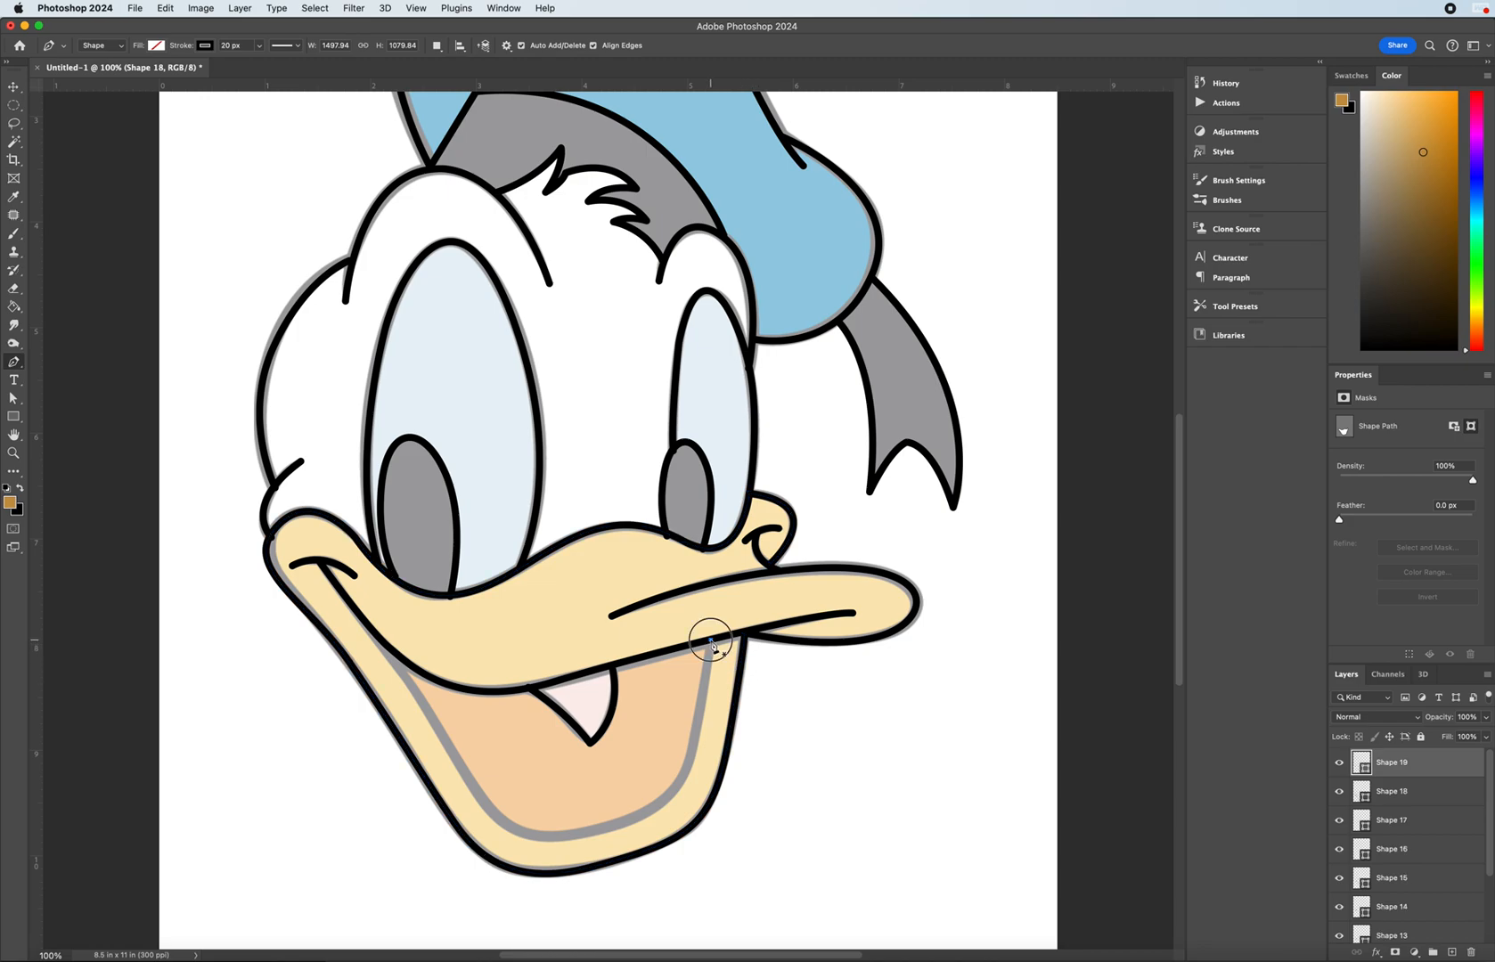
click(692, 742)
drag(637, 818, 575, 849)
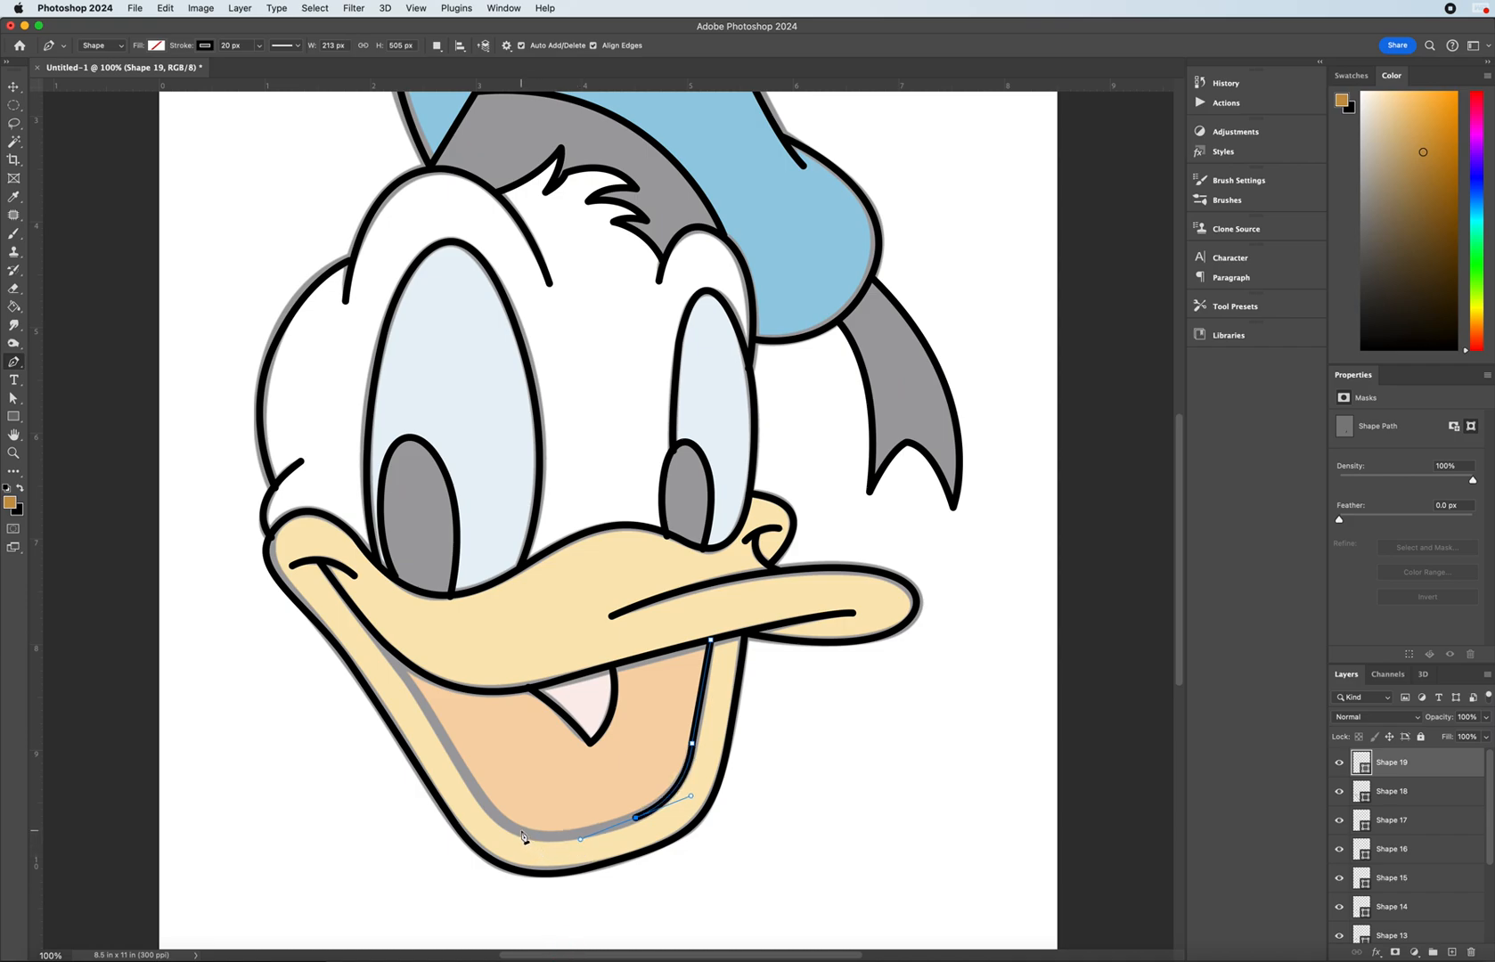
drag(482, 797, 450, 739)
drag(363, 619, 340, 592)
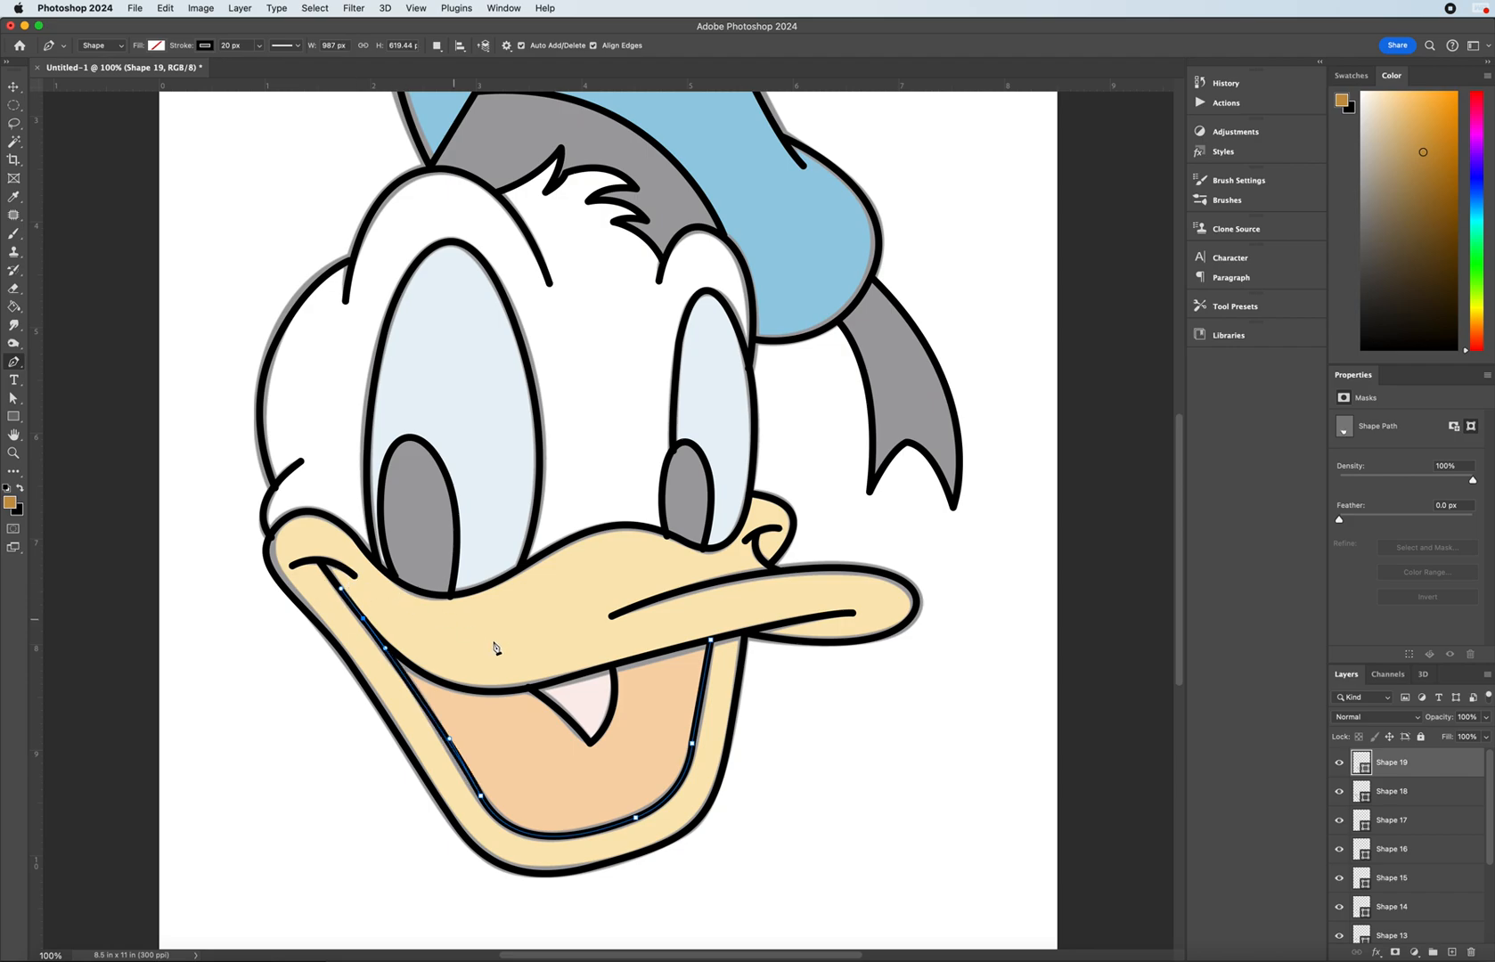
click(14, 87)
click(136, 211)
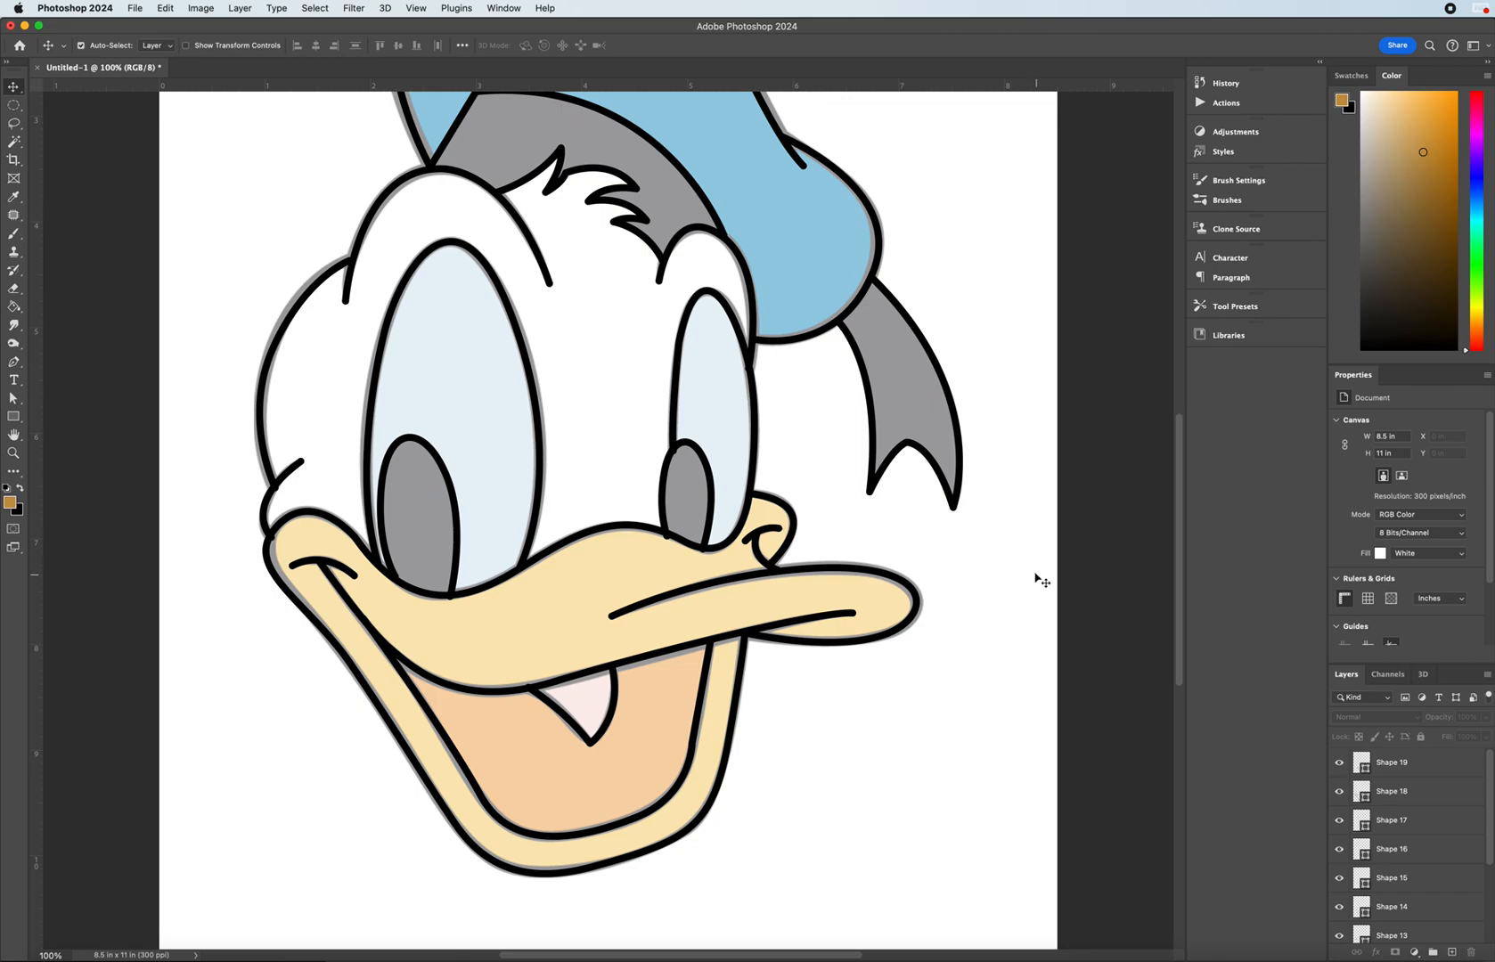
- Group the beak layers Shape 13 through Shape 19 and name the group Bill
scroll(1404, 766, down, 1)
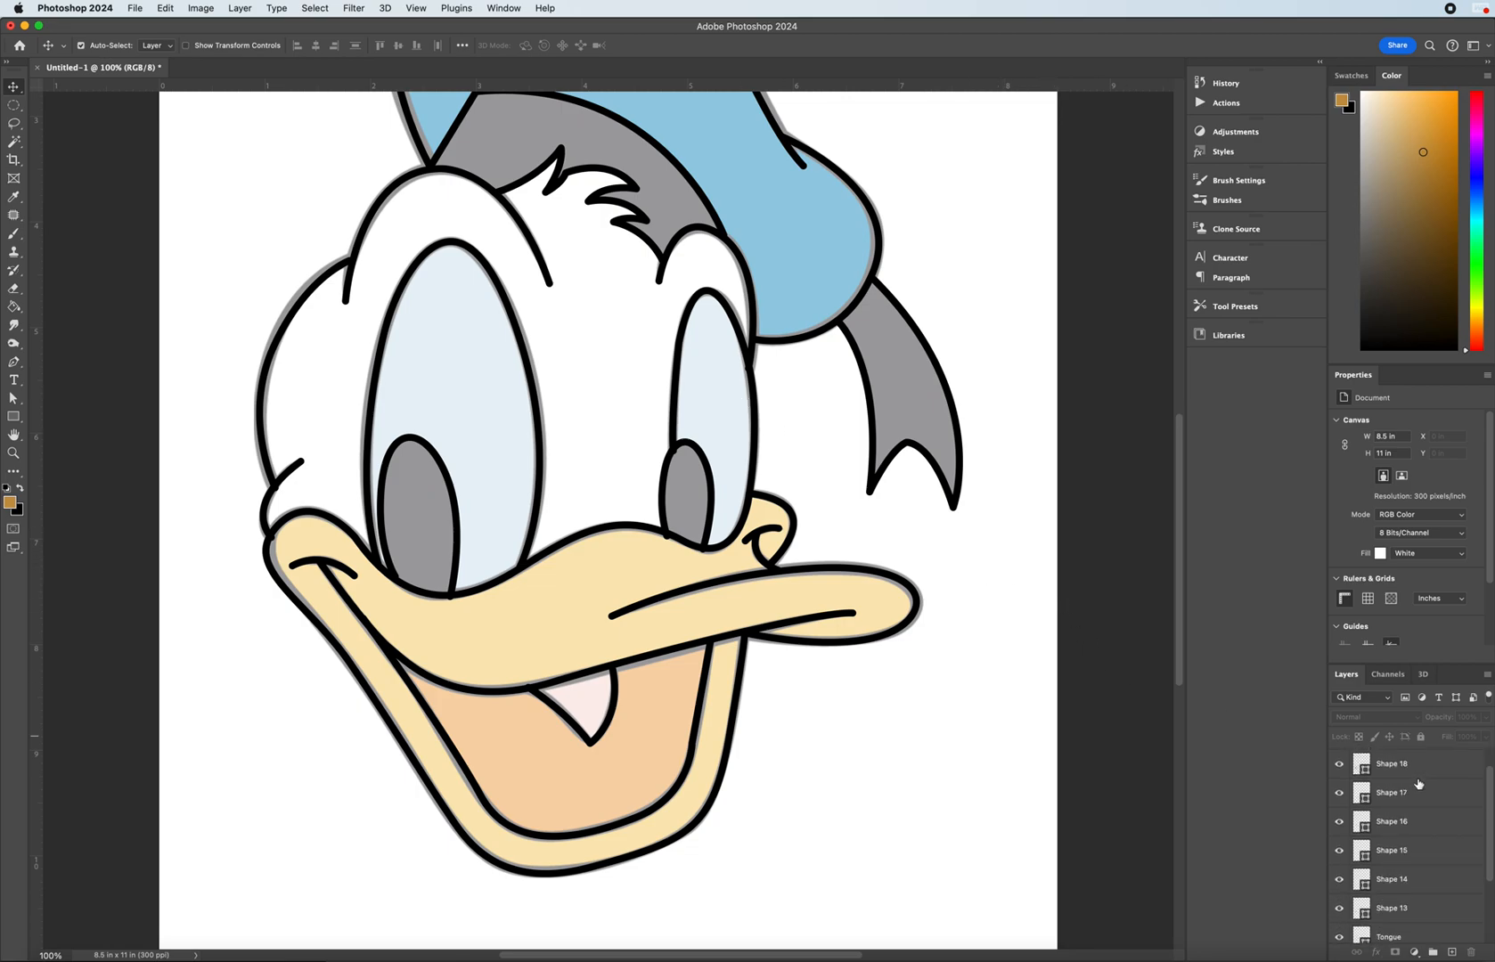
scroll(1421, 776, up, 1)
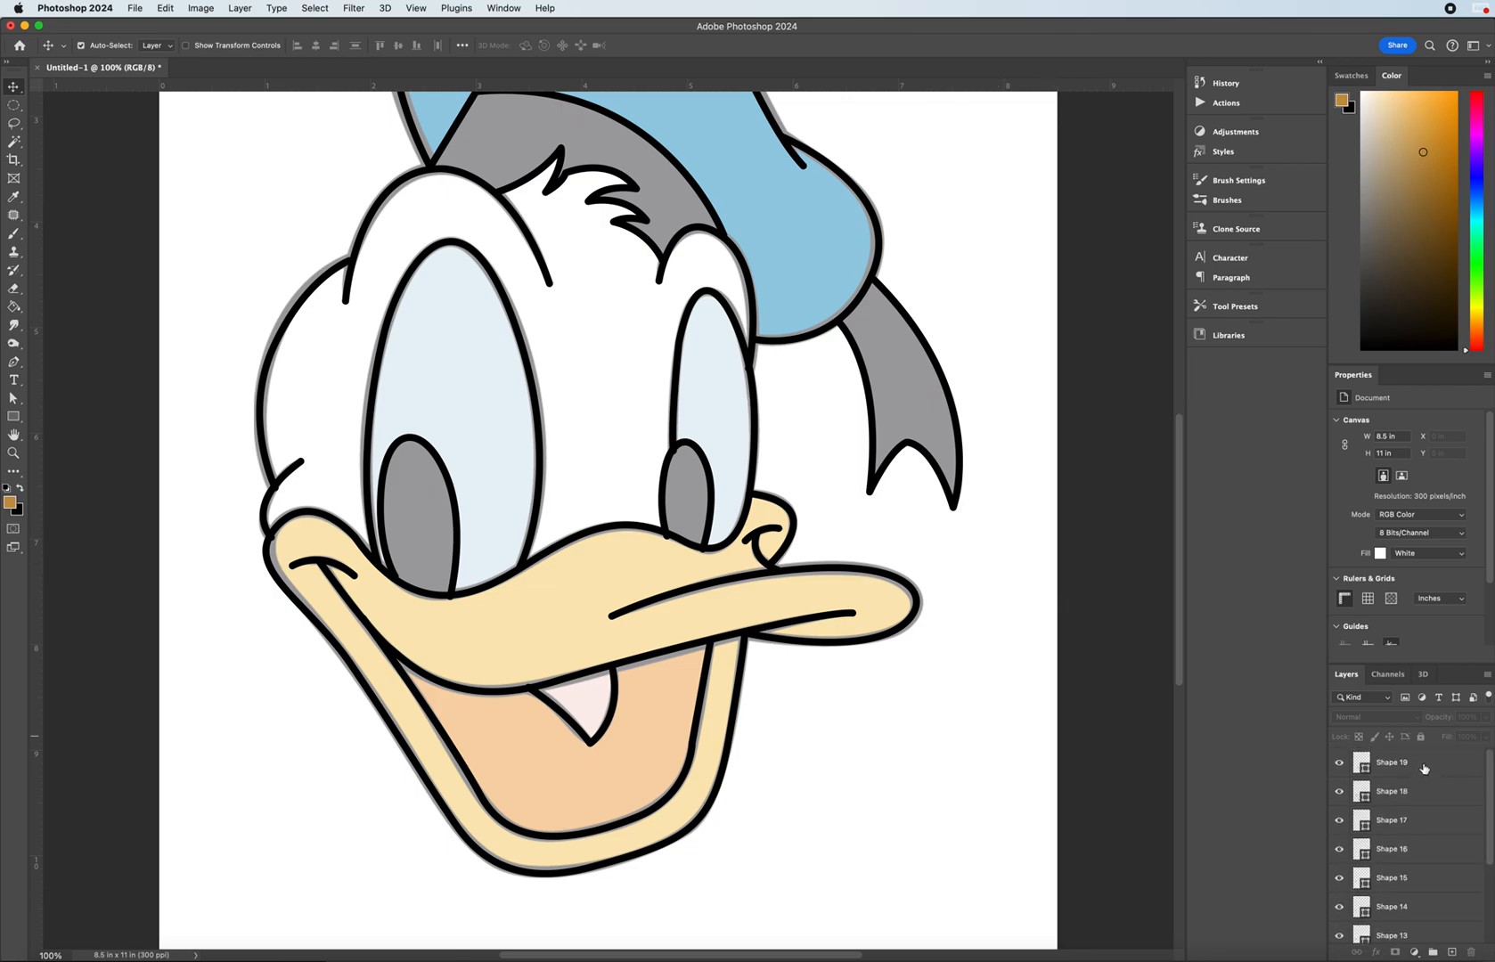
click(1424, 768)
scroll(1427, 784, down, 3)
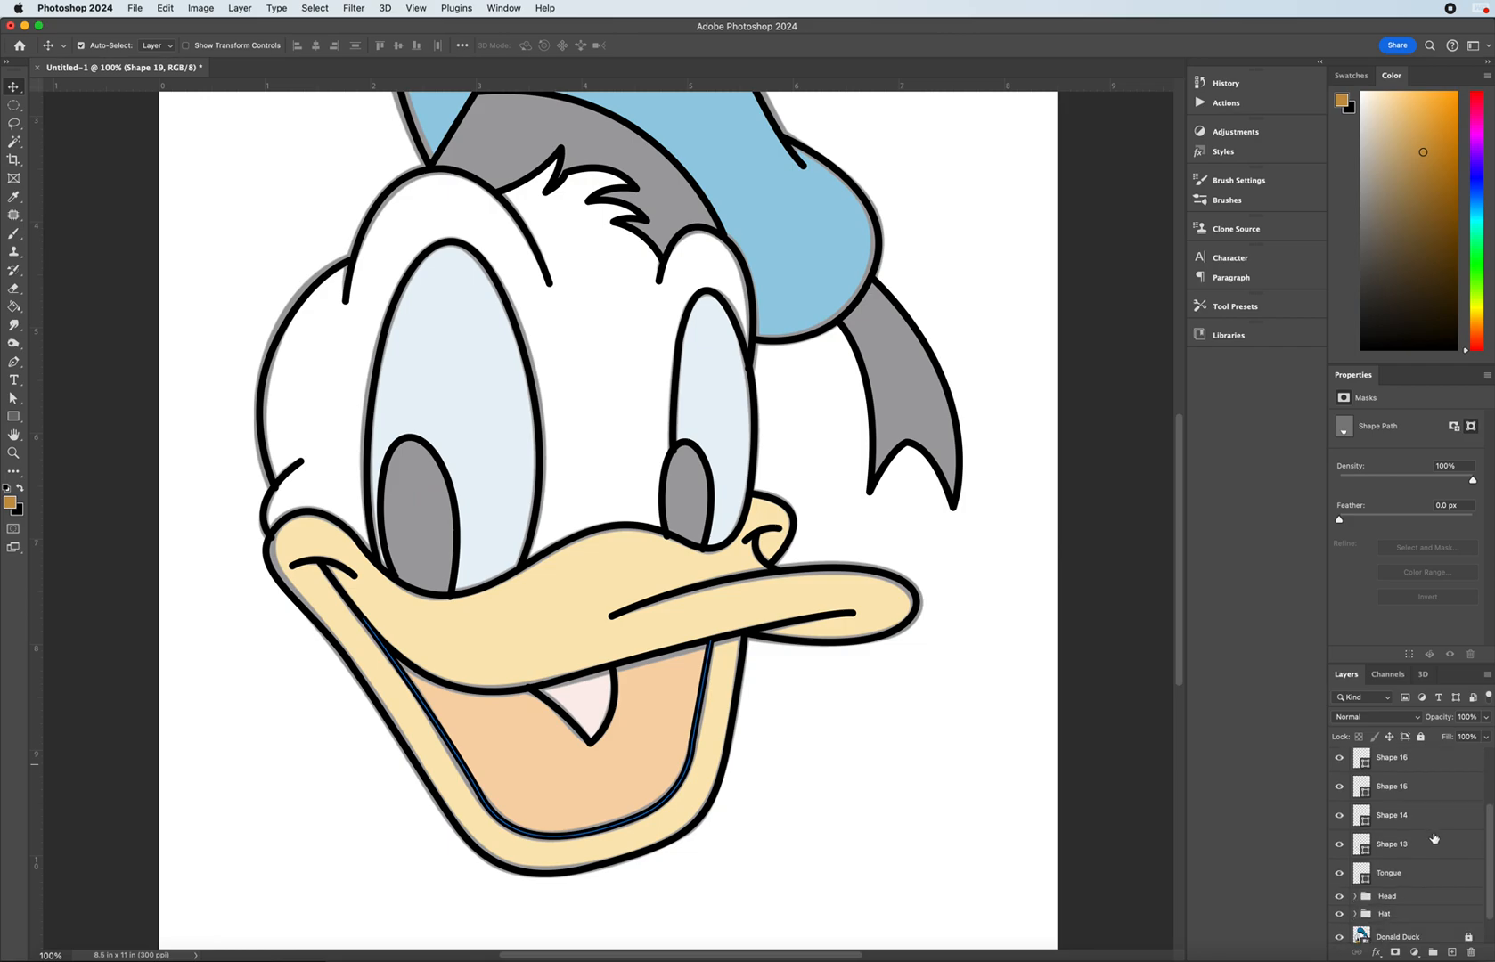
shift+click(1417, 848)
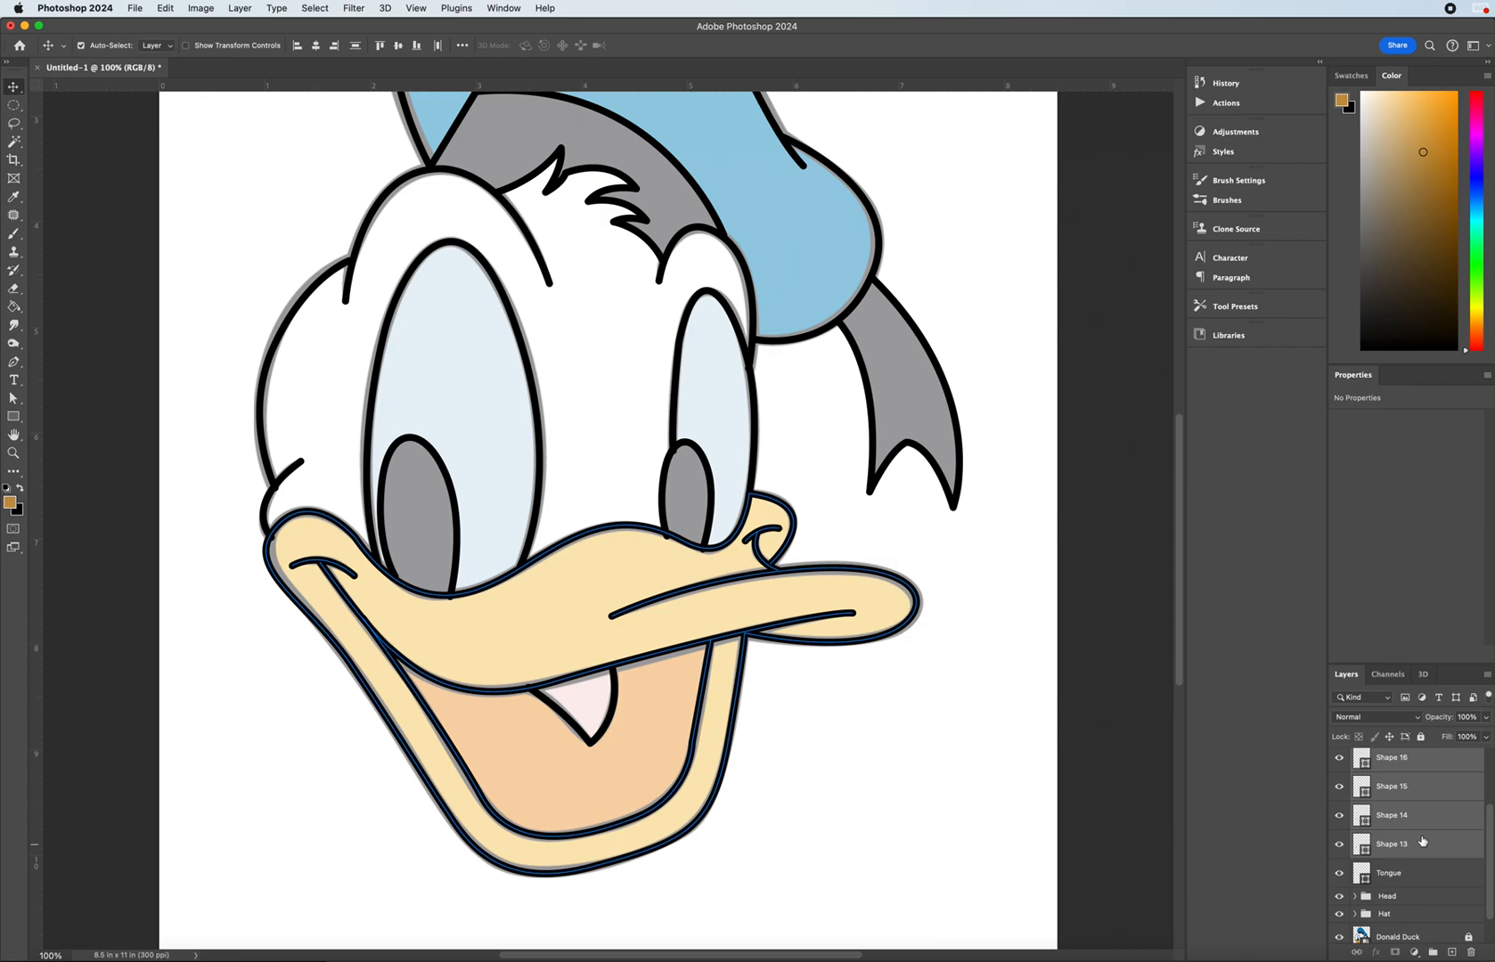
click(1432, 952)
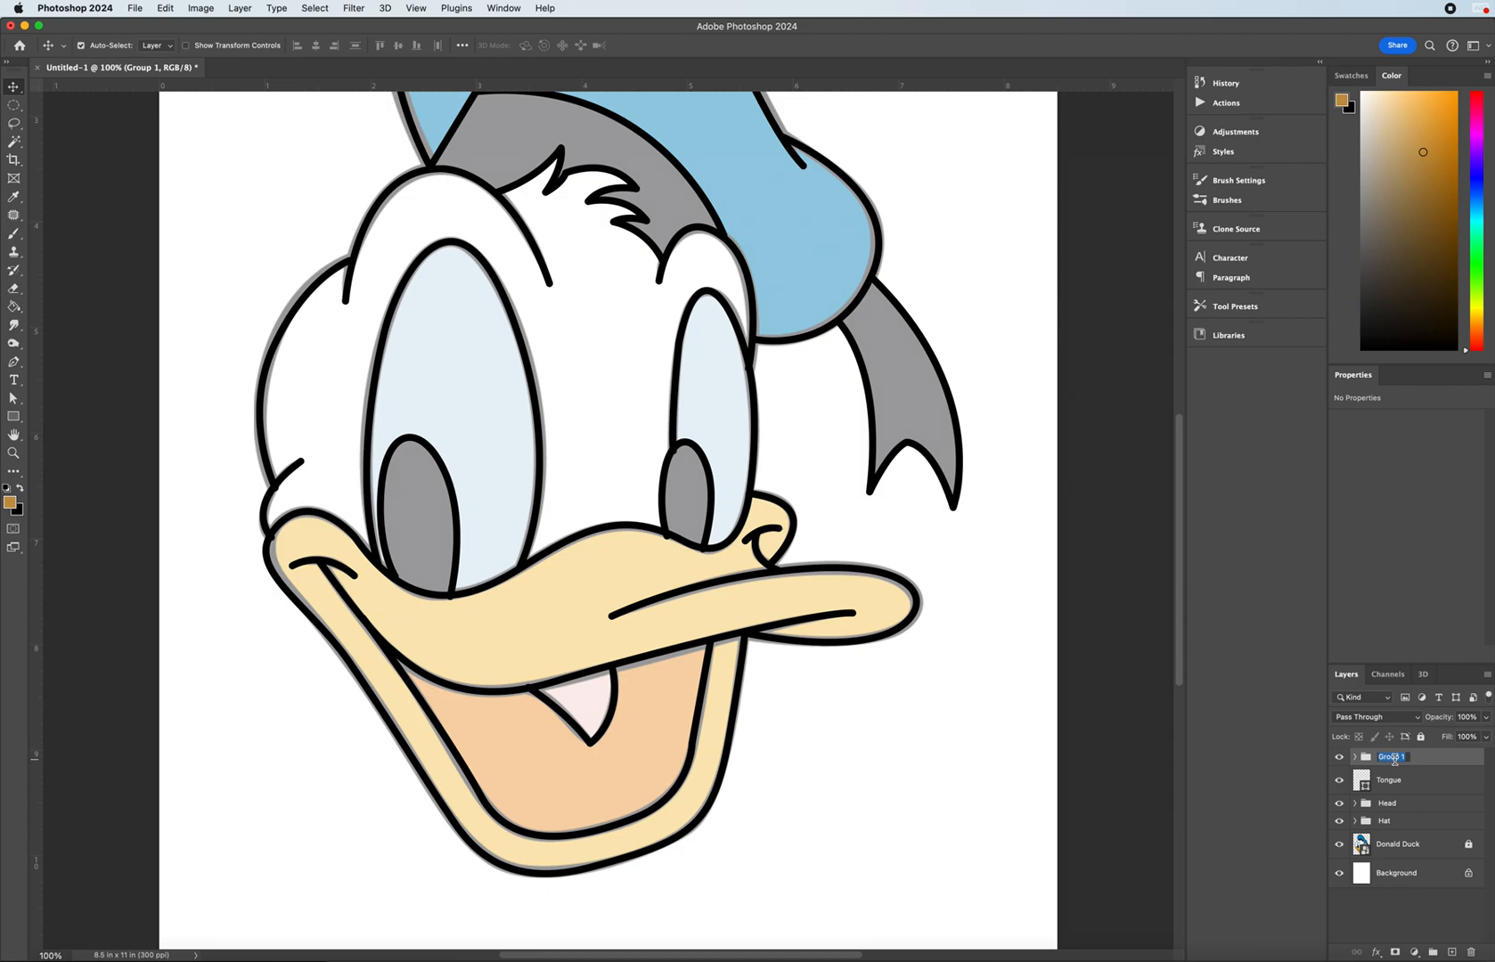
text(Bill)
key(Return)
- Invert the white Background layer to black
key(super+minus)
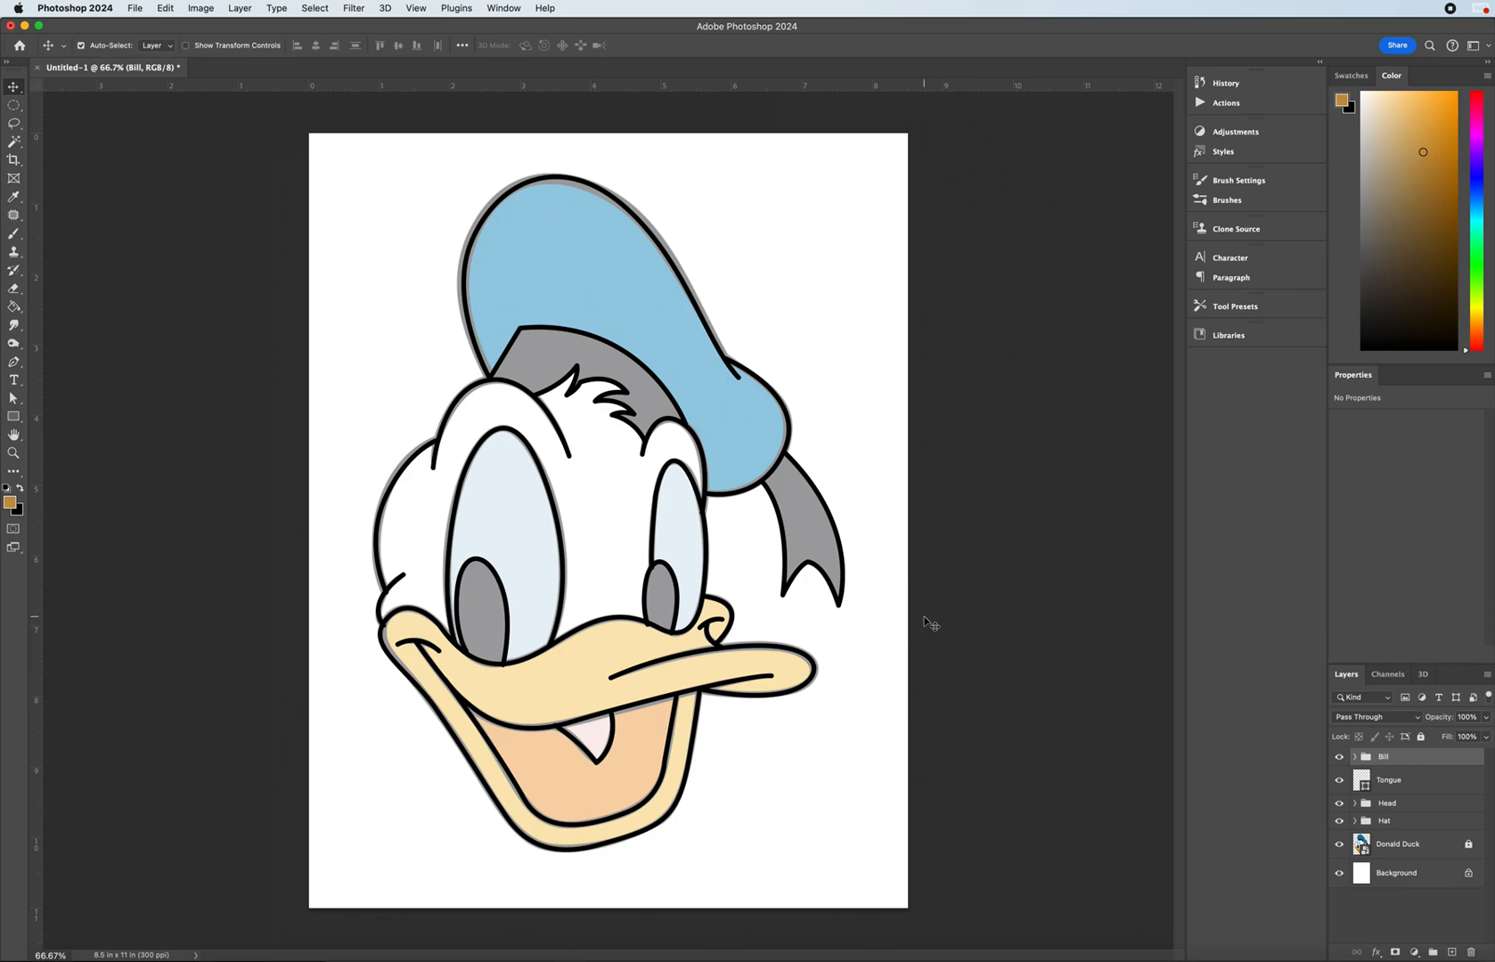
click(1410, 880)
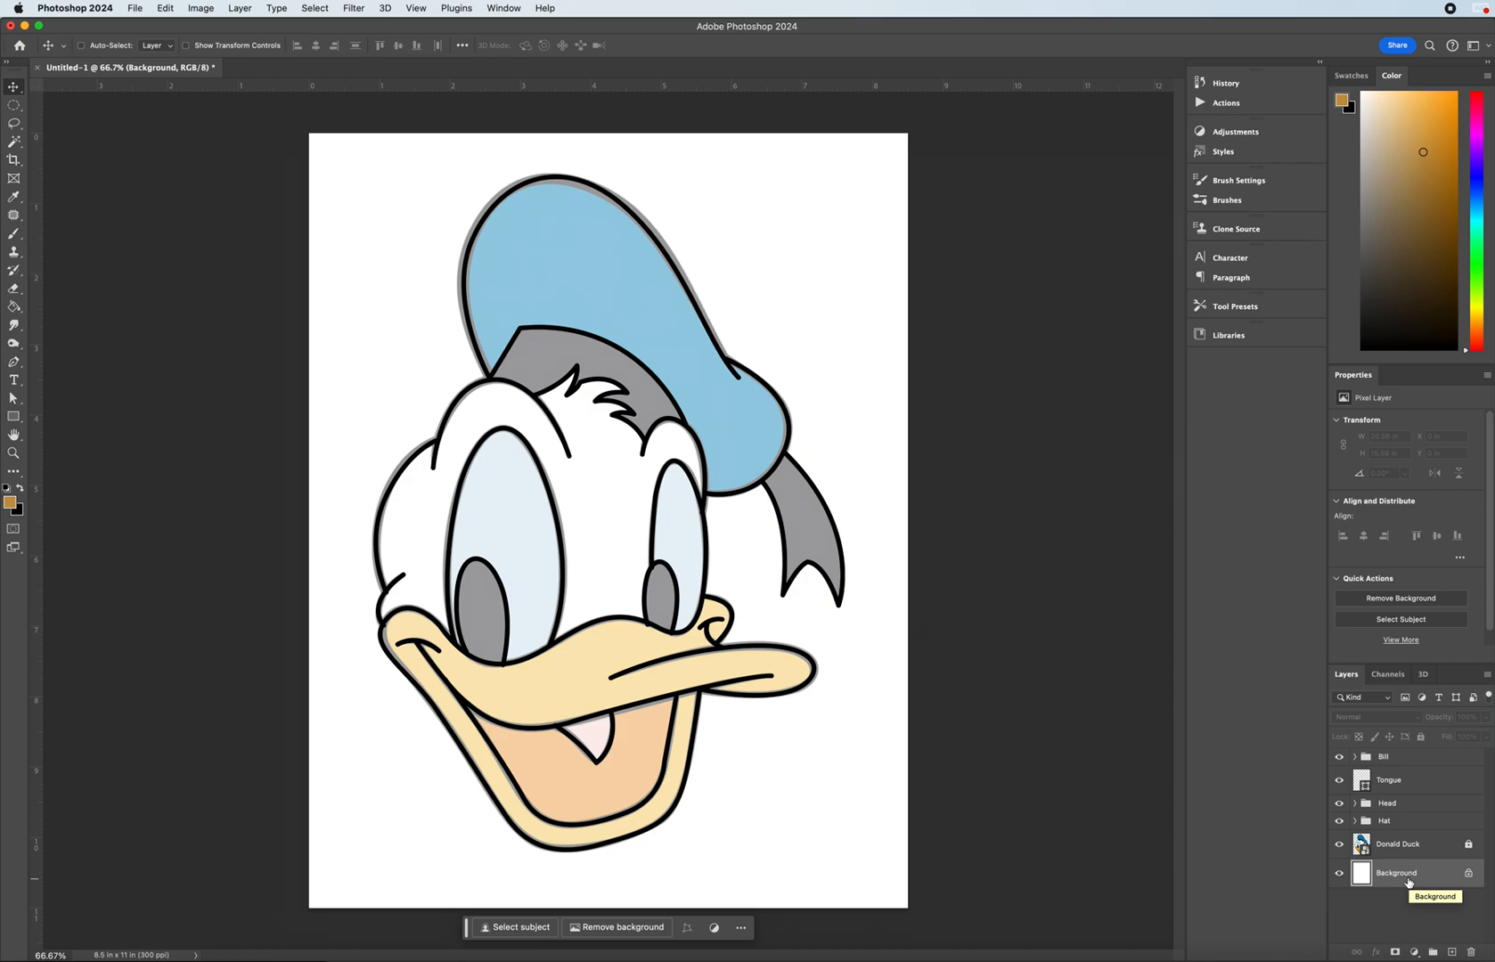
key(super+i)
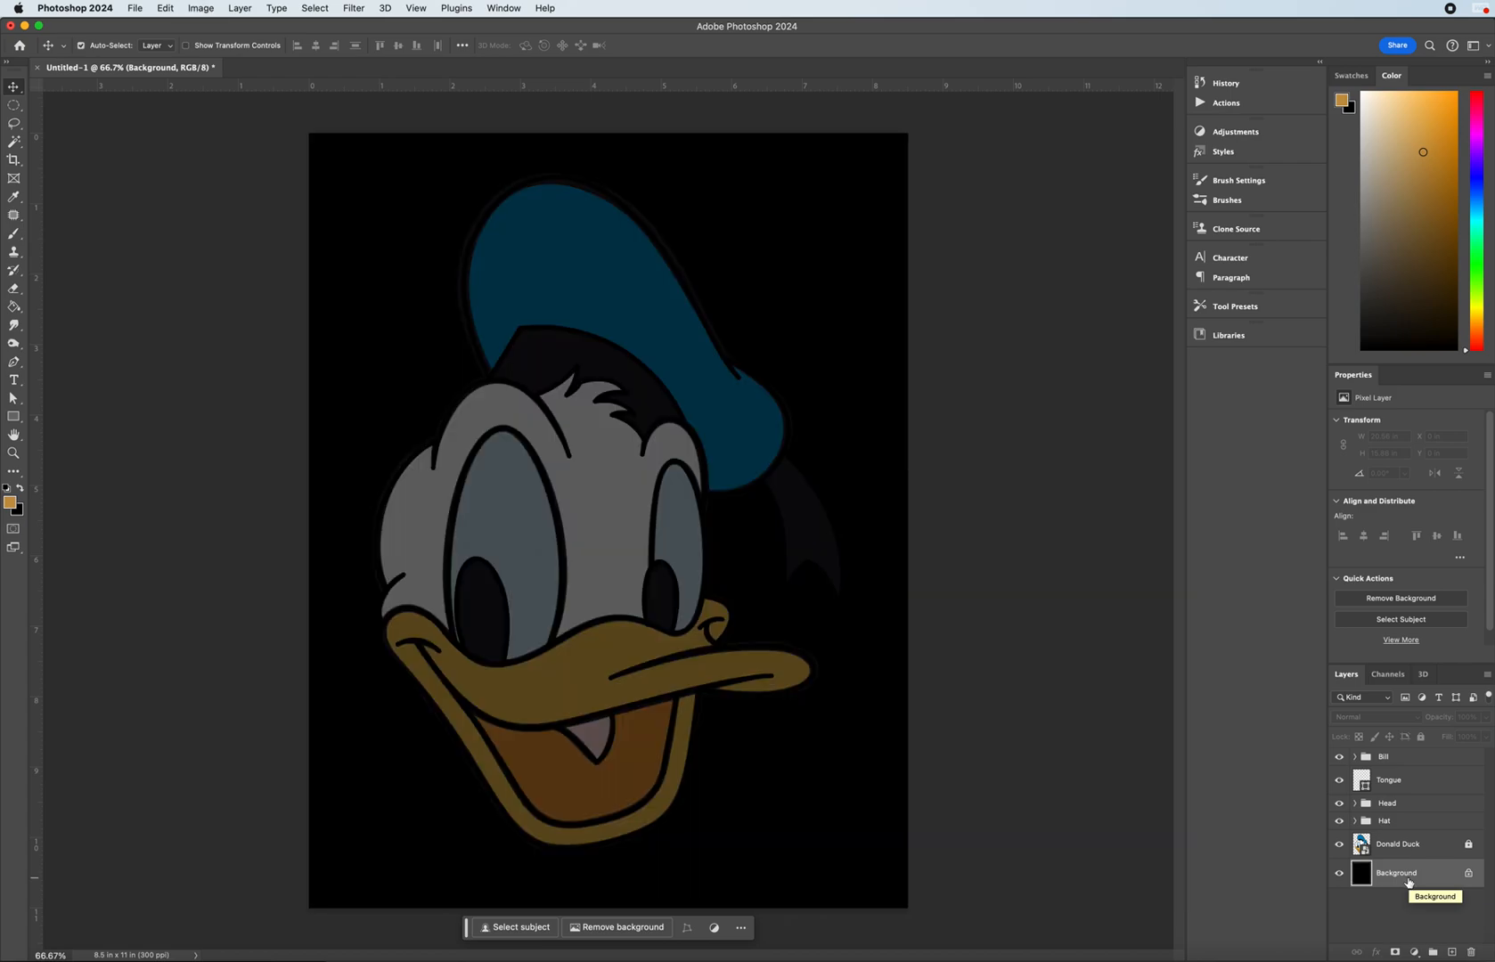
- Change the stroke of Shape 1 through Shape 3 in the Hat group to white, then collapse the group
click(1356, 821)
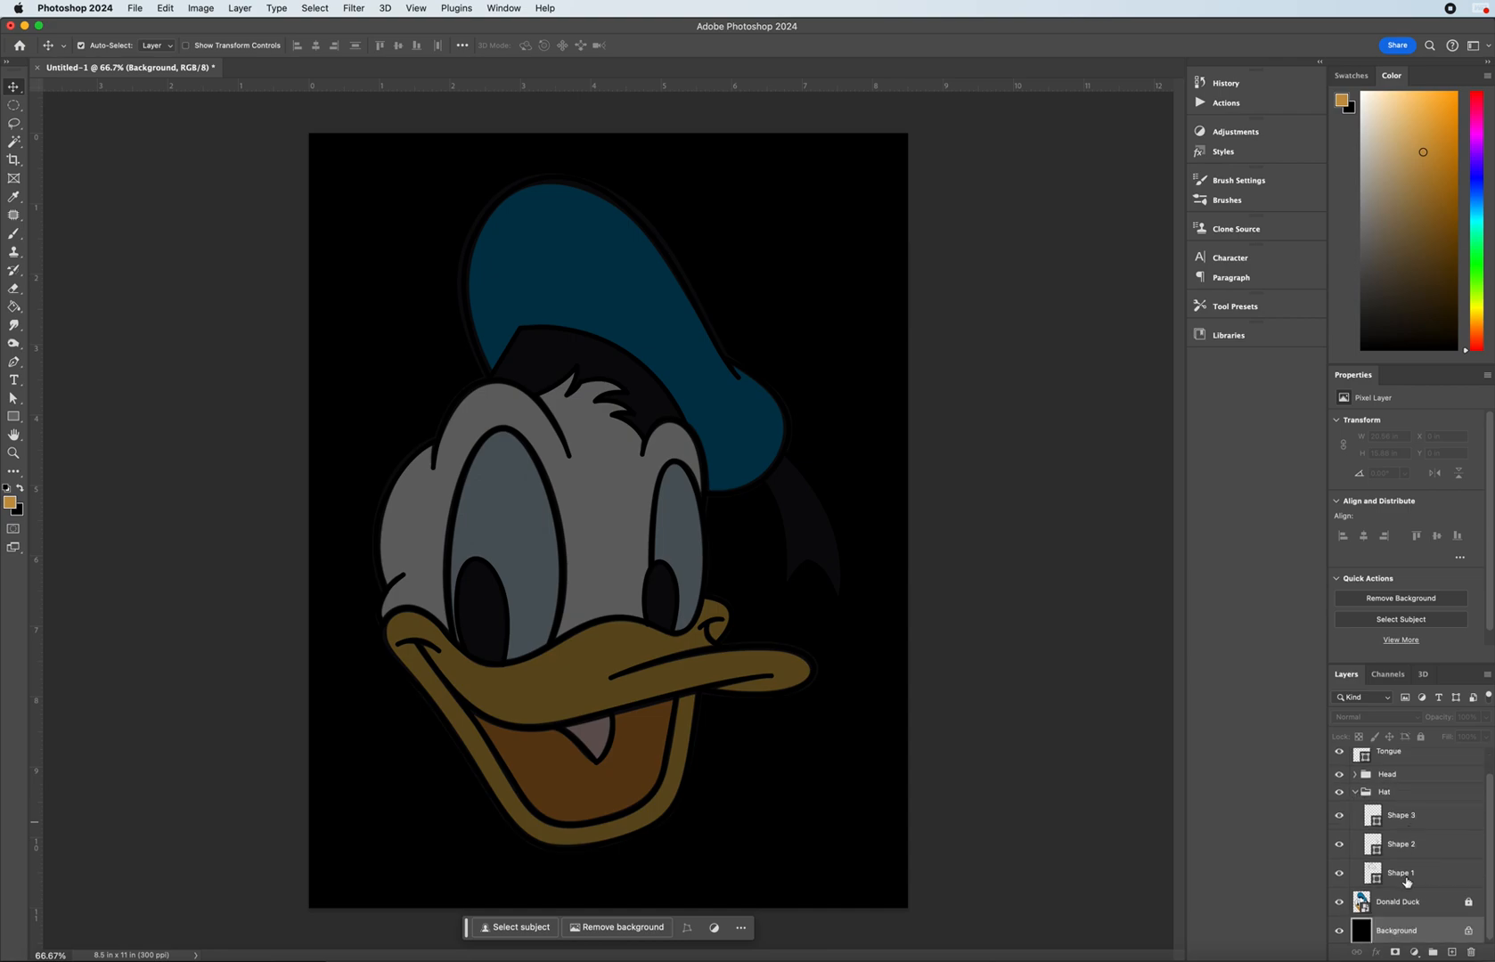
click(1408, 824)
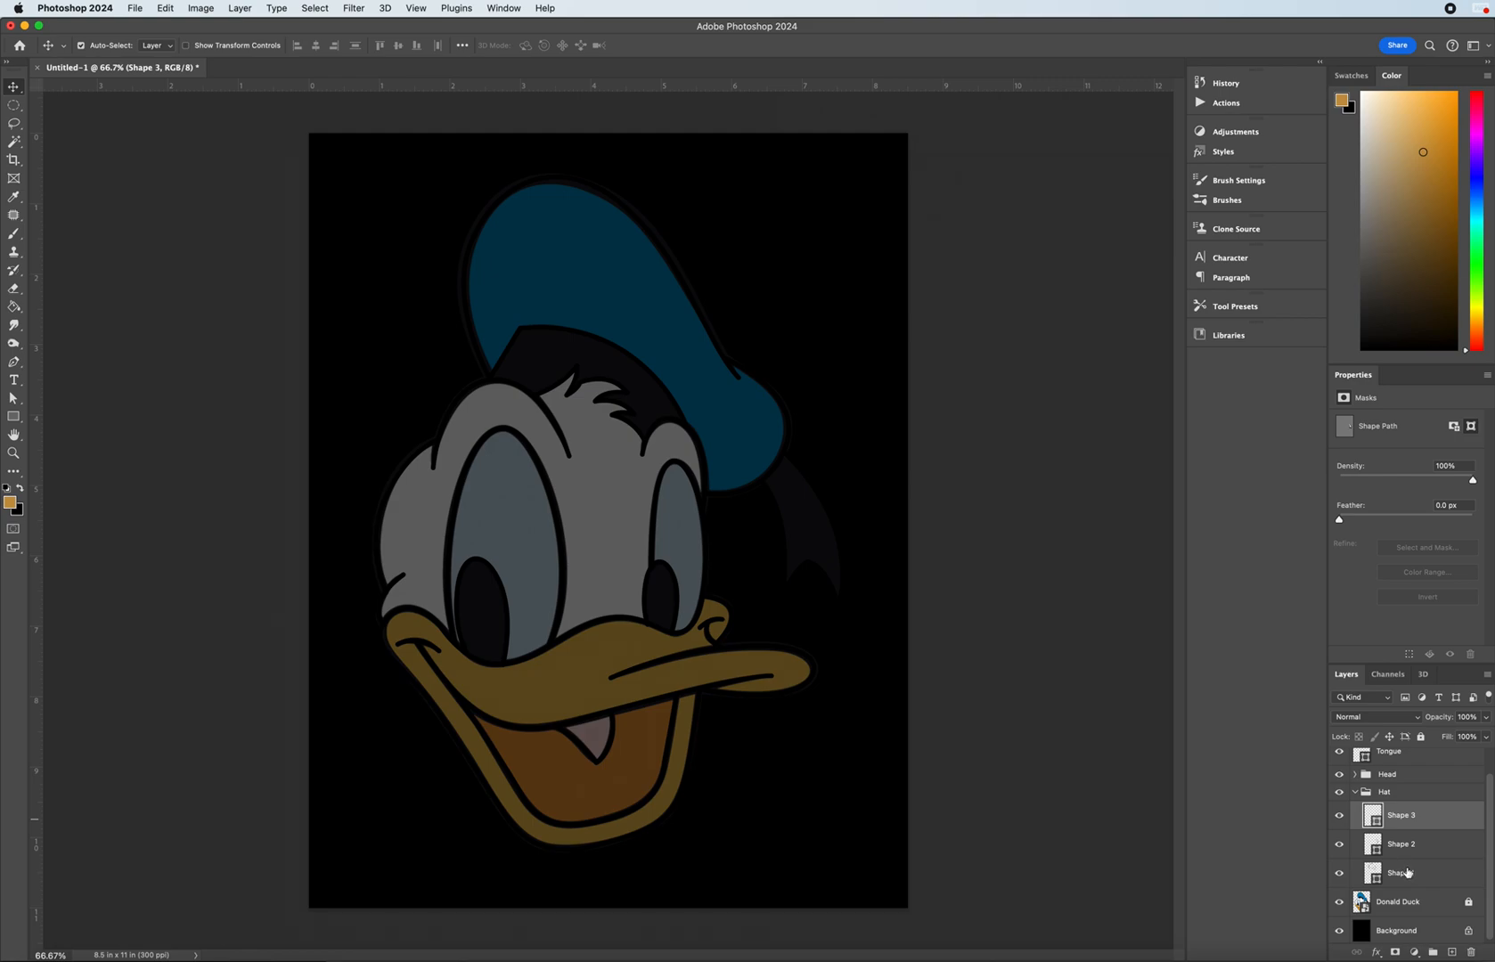
shift+click(1406, 875)
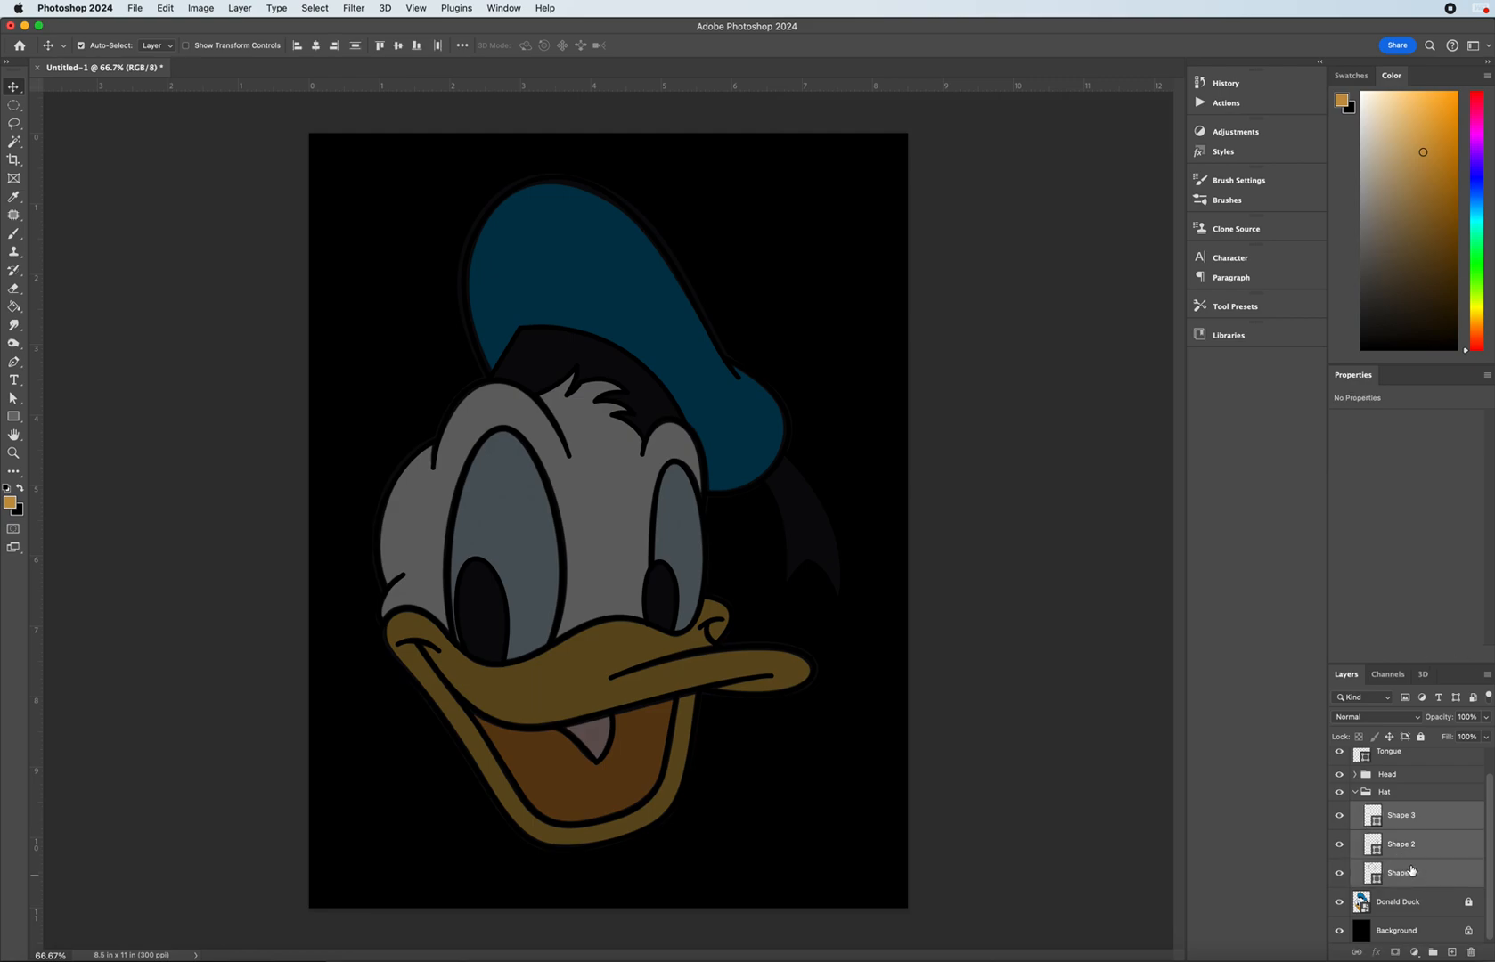
click(14, 362)
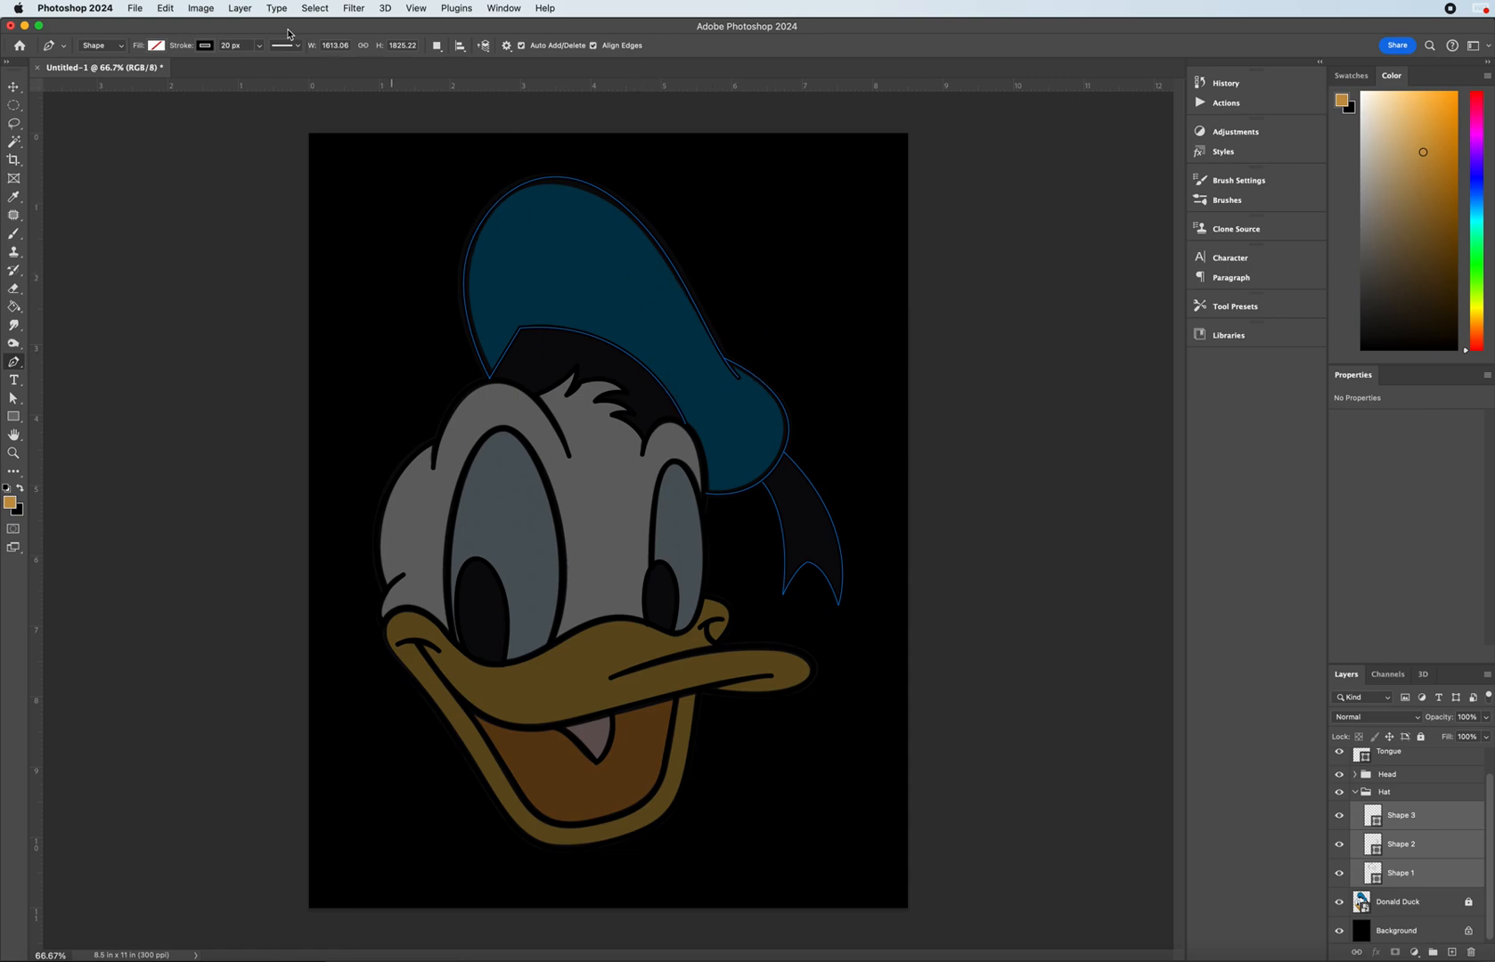
click(205, 45)
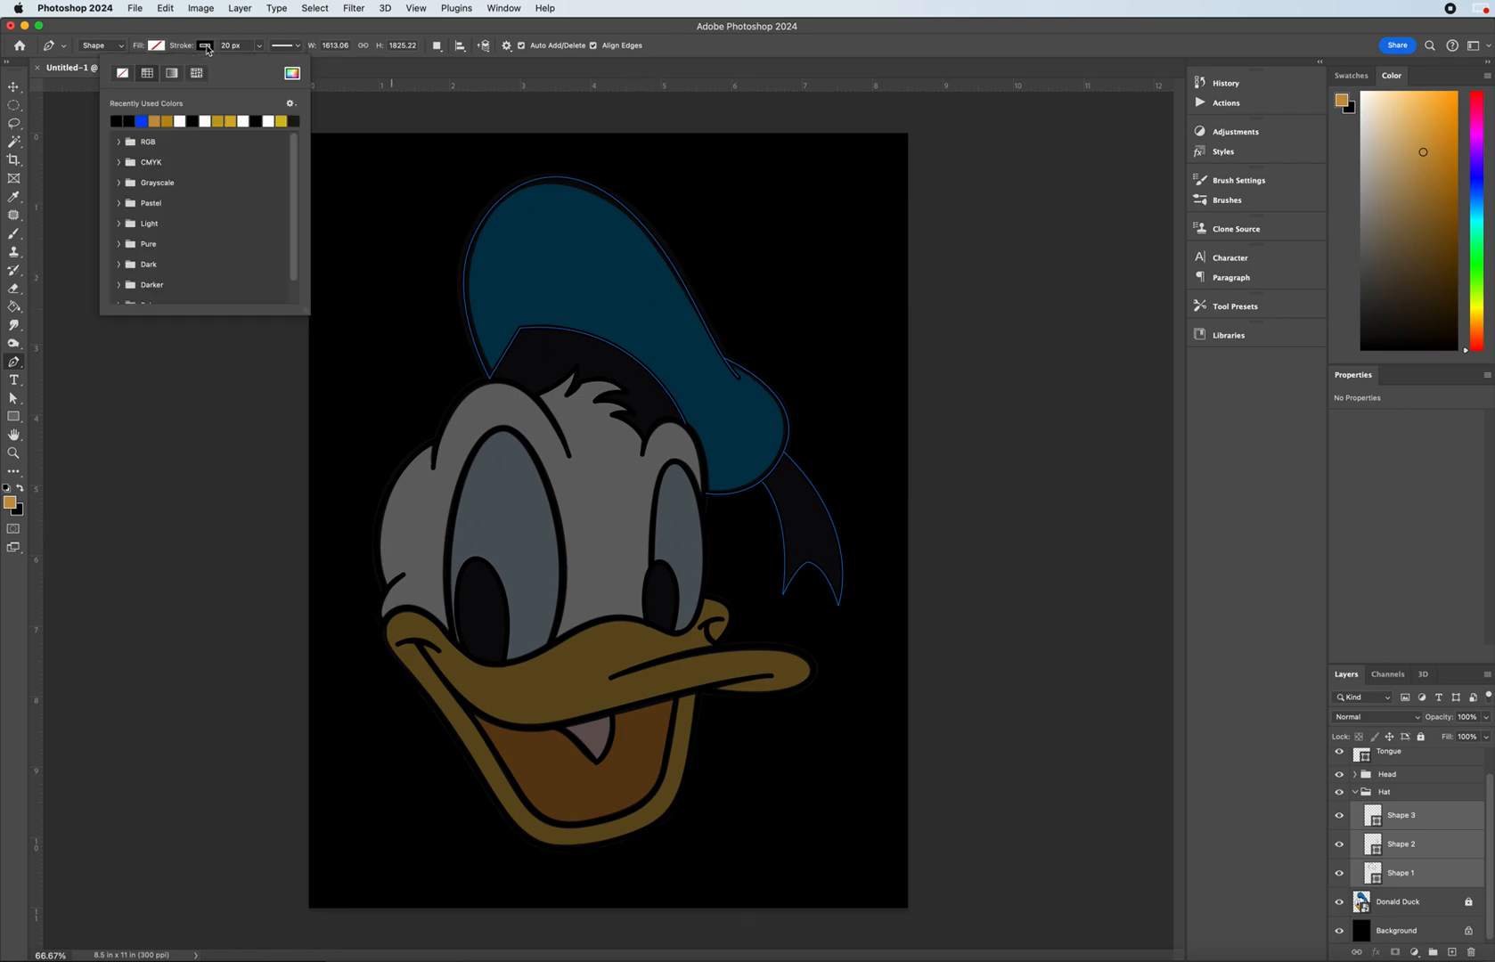
click(182, 120)
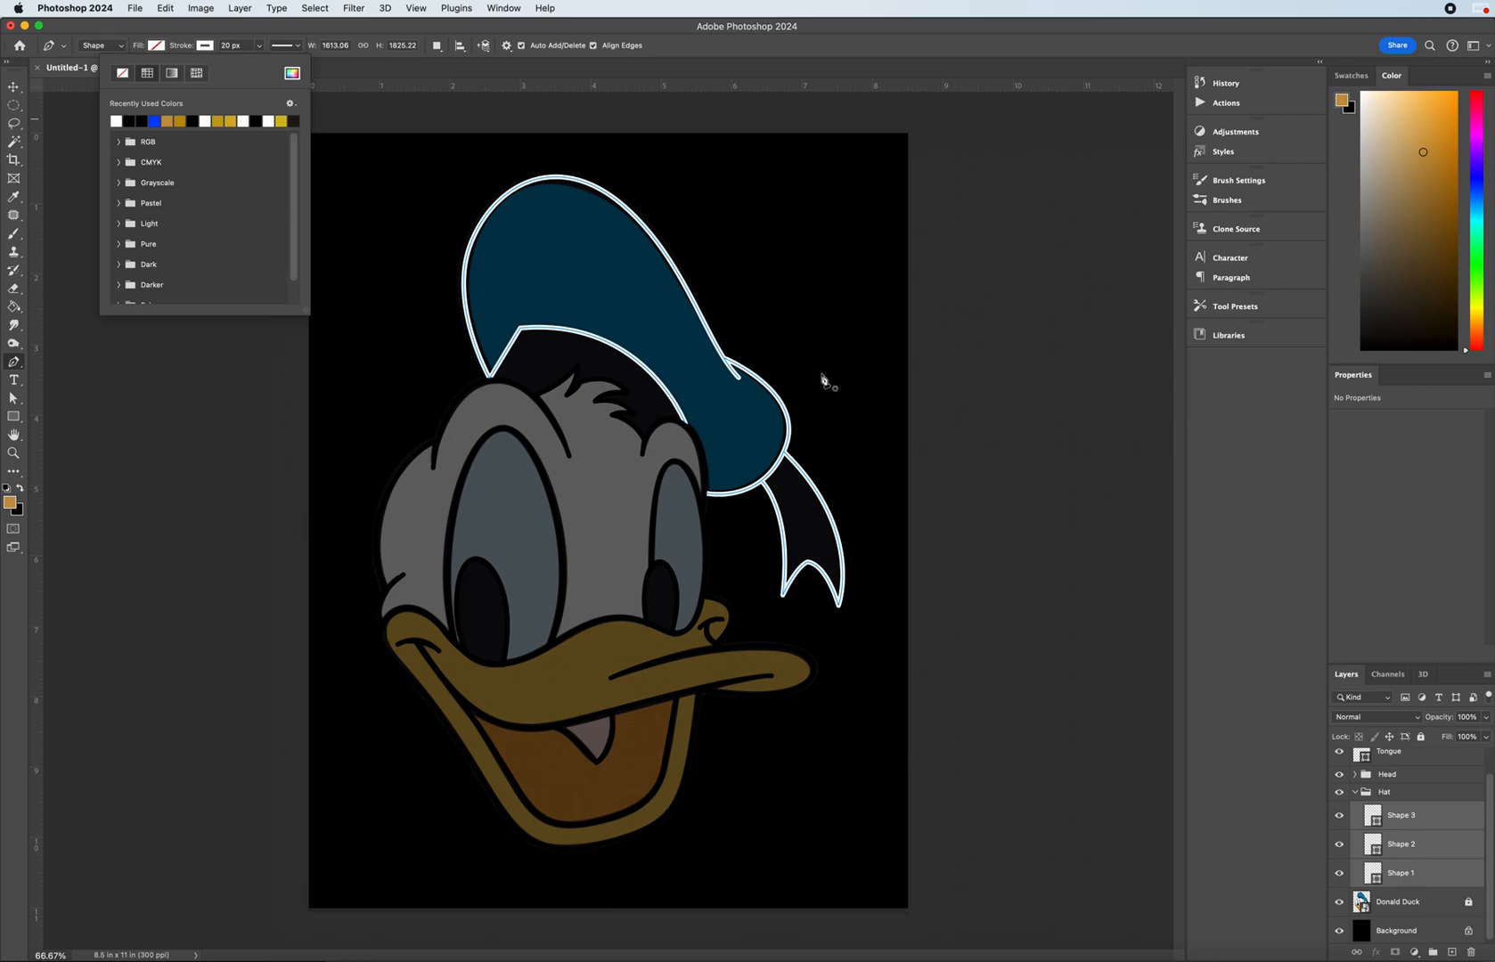
click(453, 29)
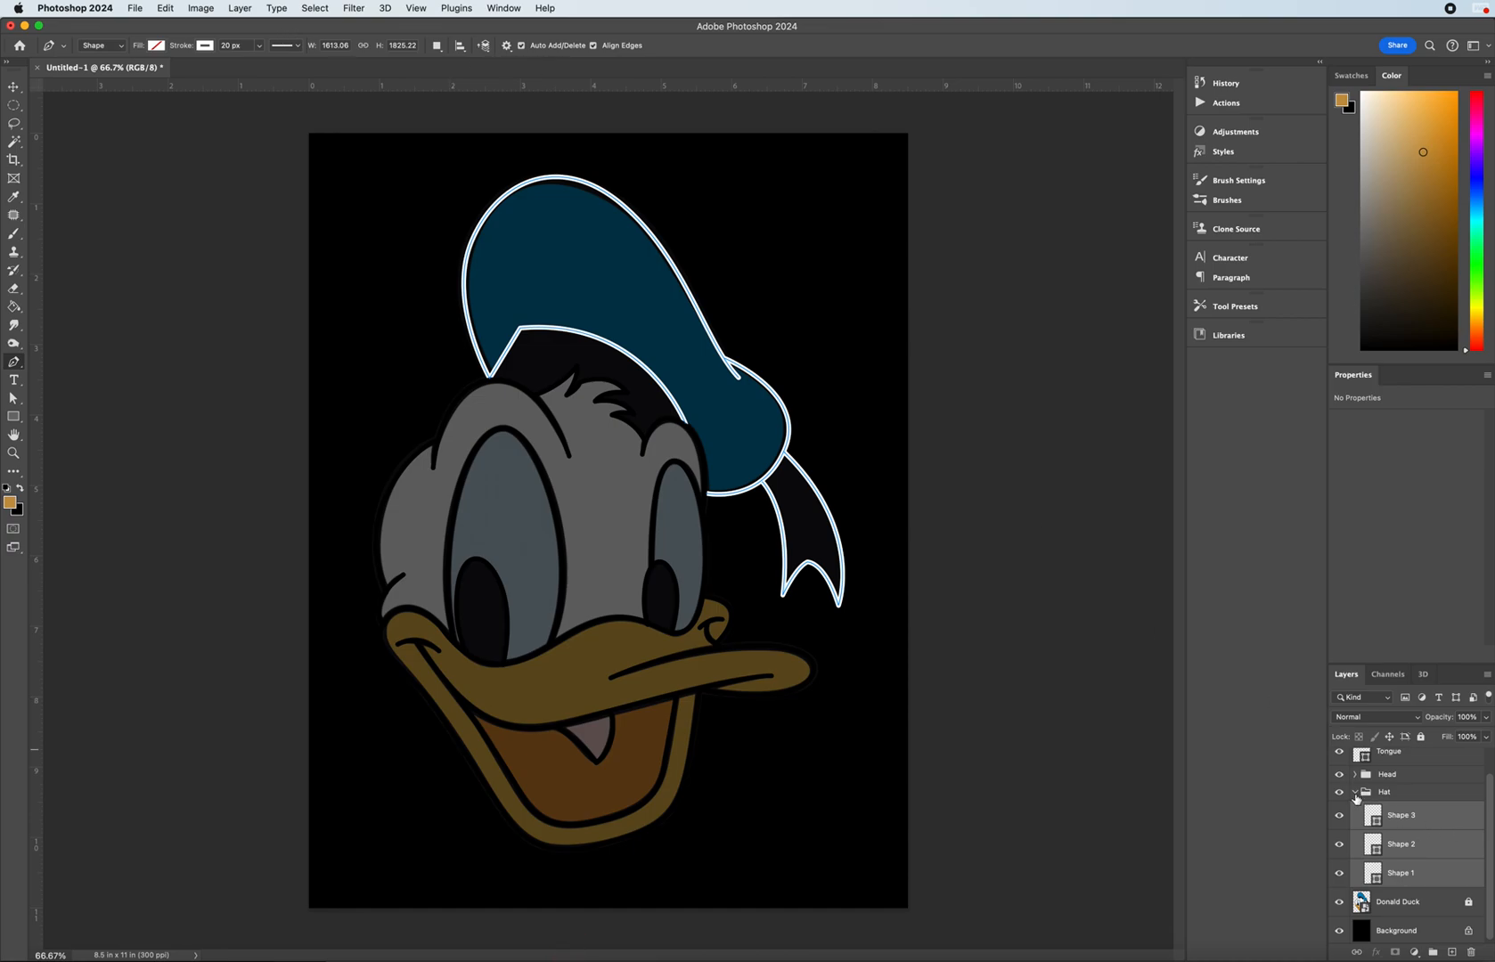
click(1356, 798)
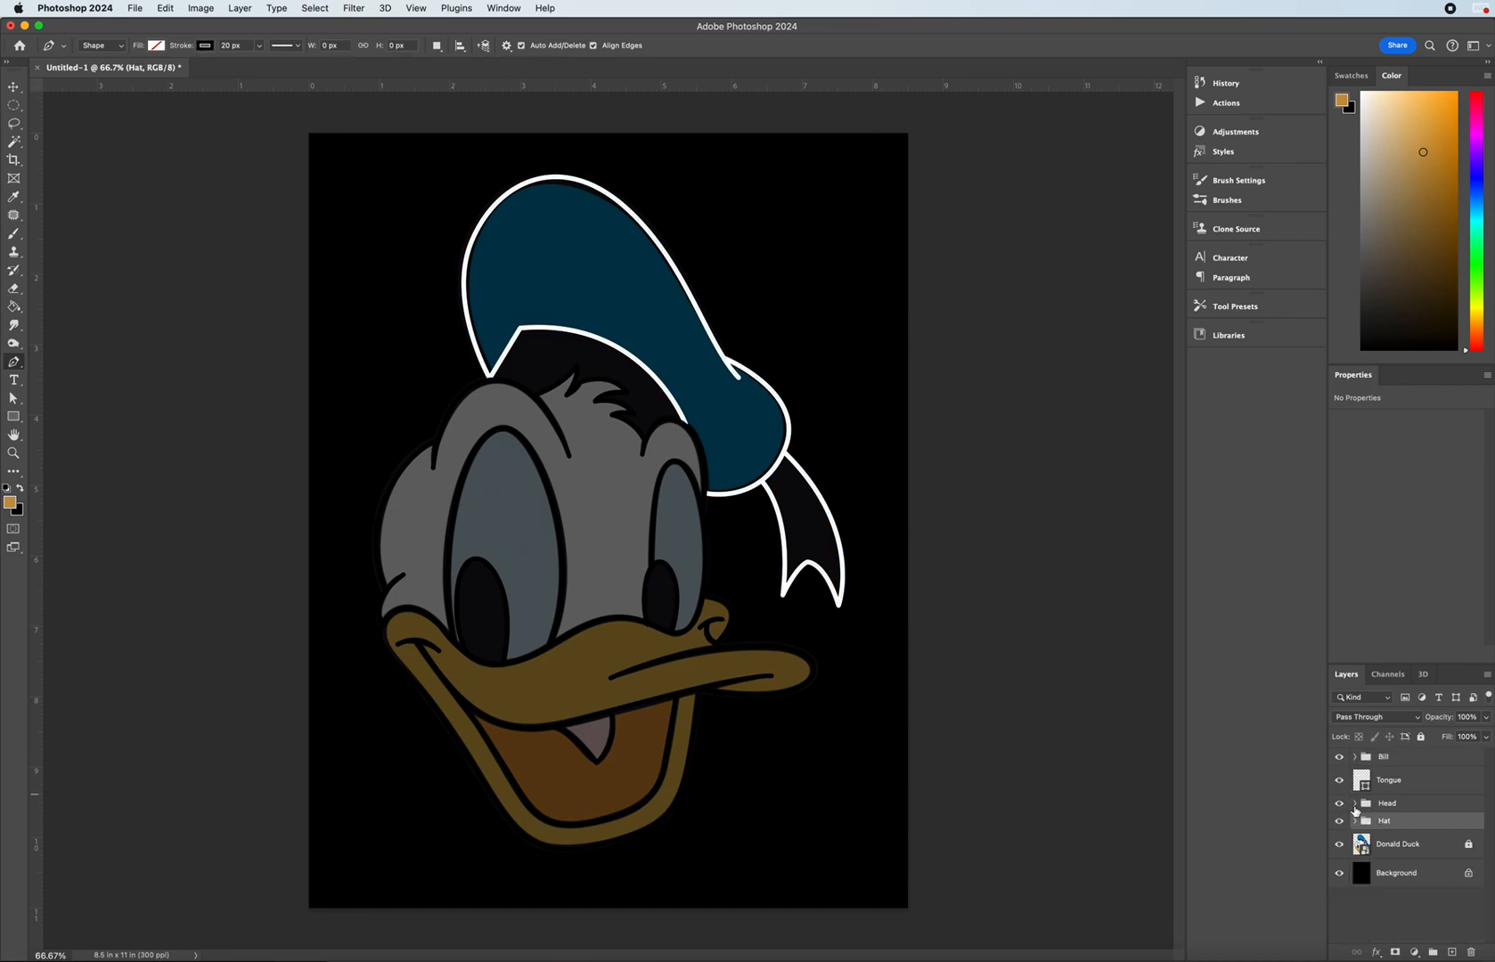
- Change the stroke of Shape 4 through Shape 12 in the Head group to white
click(1355, 803)
click(1427, 829)
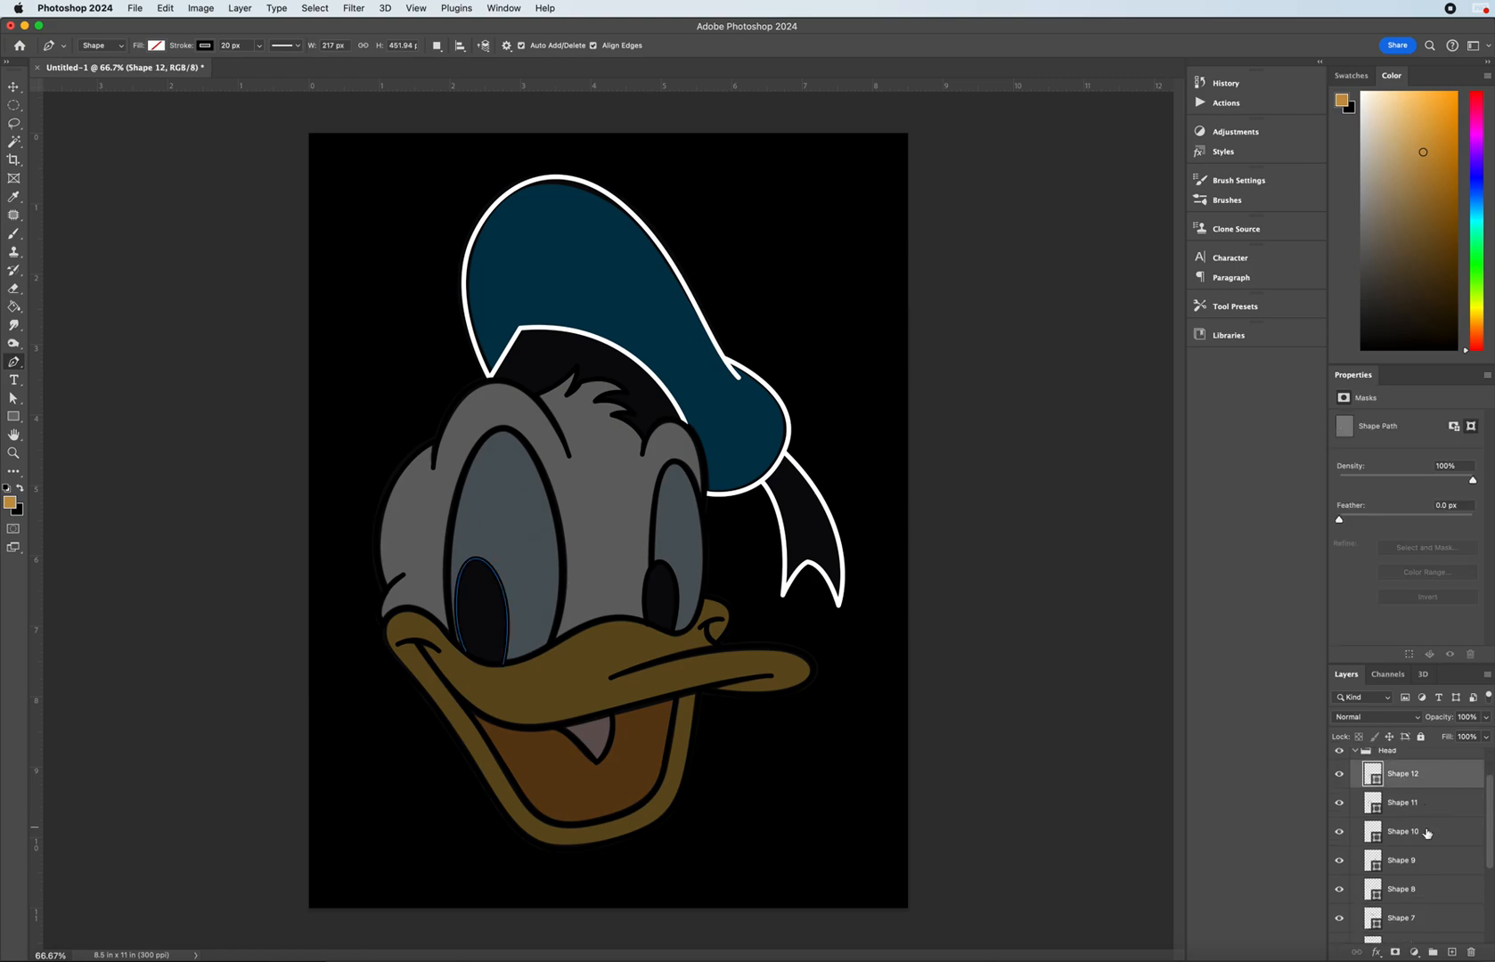
scroll(1426, 833, down, 3)
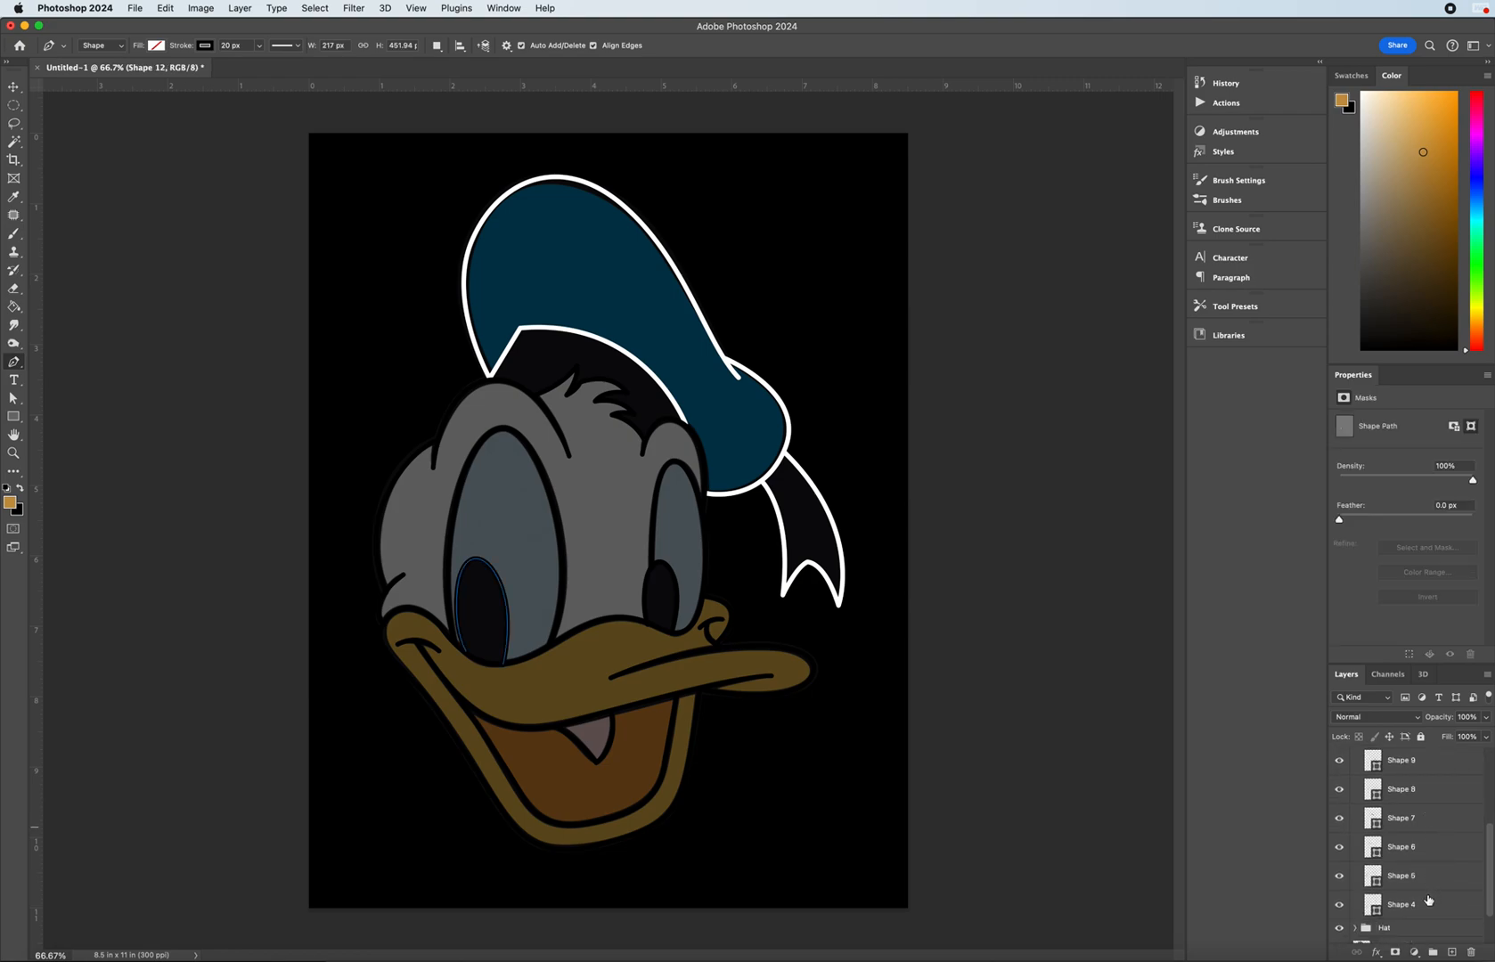
shift+click(1426, 906)
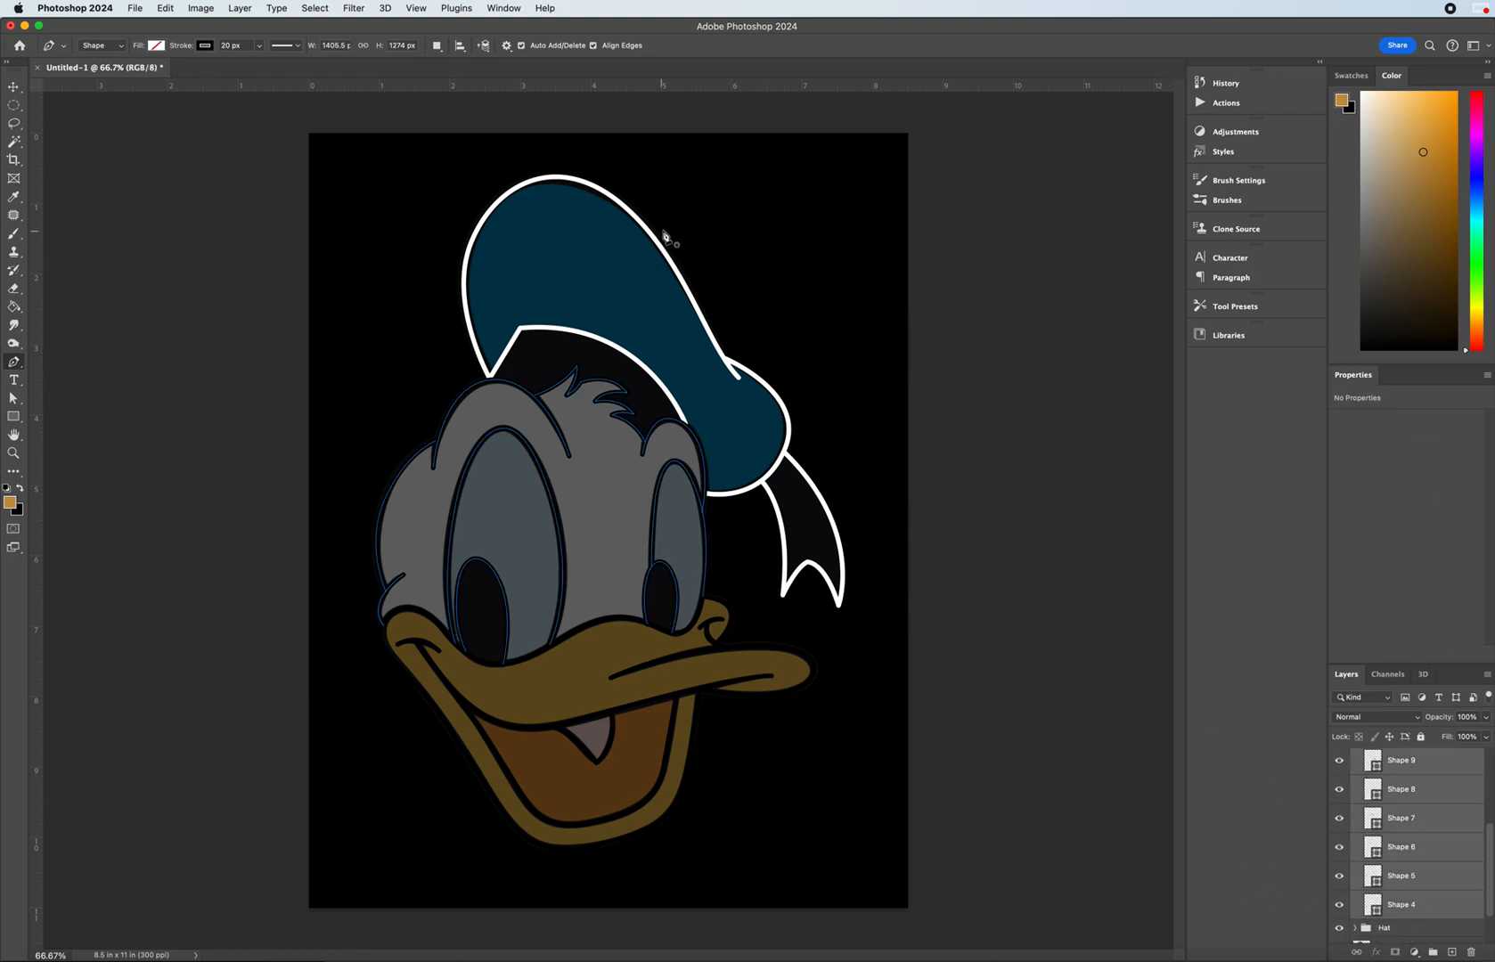
click(204, 46)
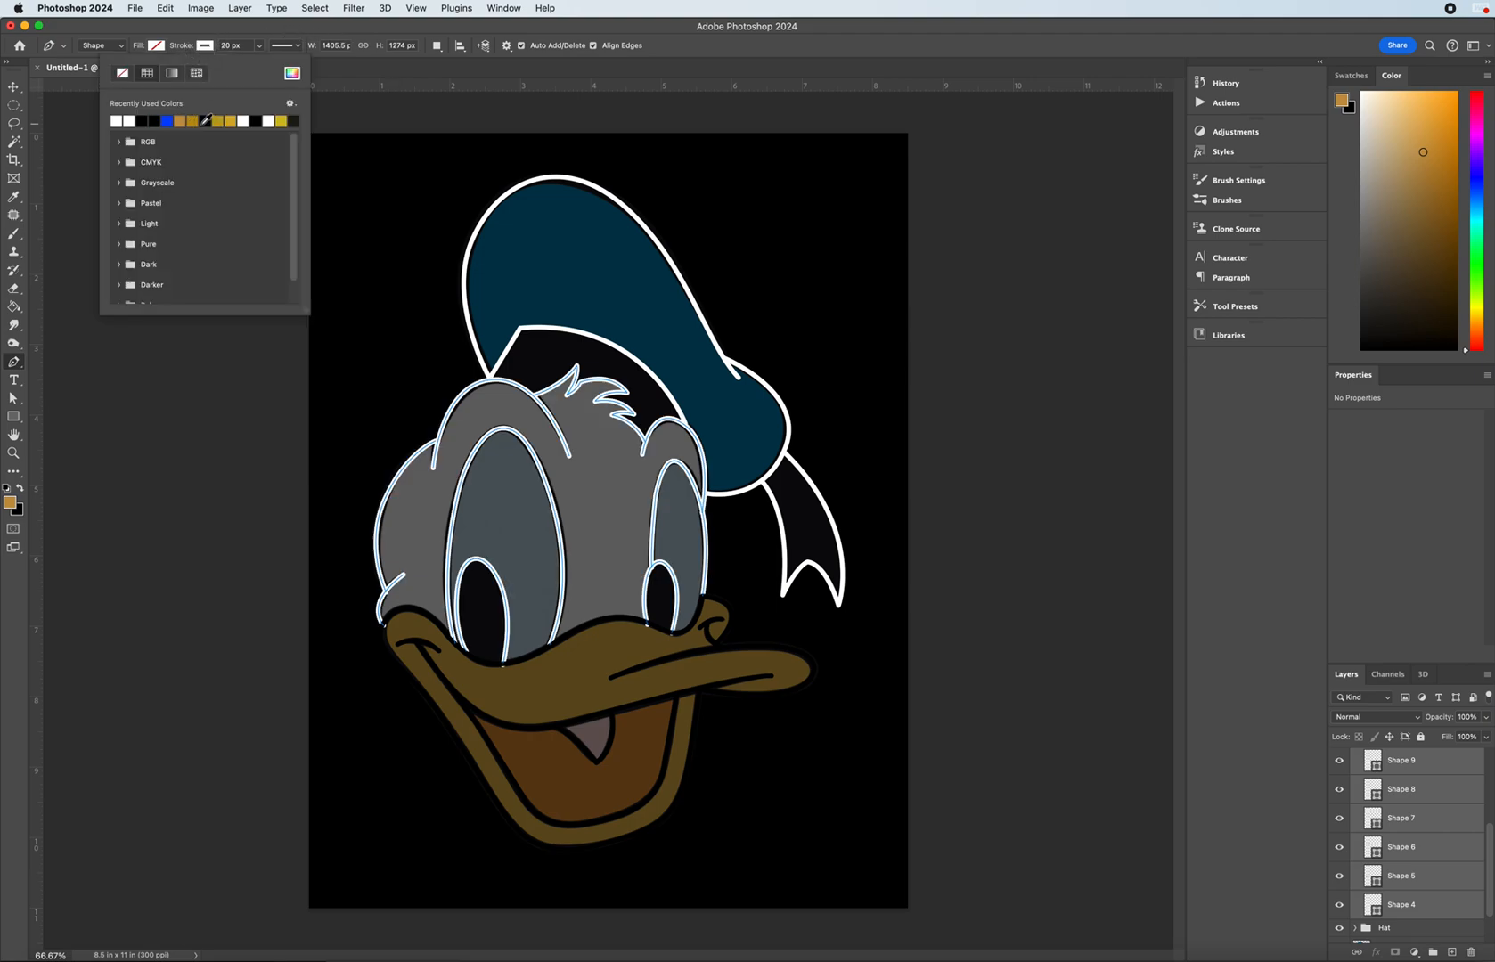
- Collapse the Head group and change the Tongue layer's stroke to white
scroll(1426, 838, up, 3)
click(1385, 784)
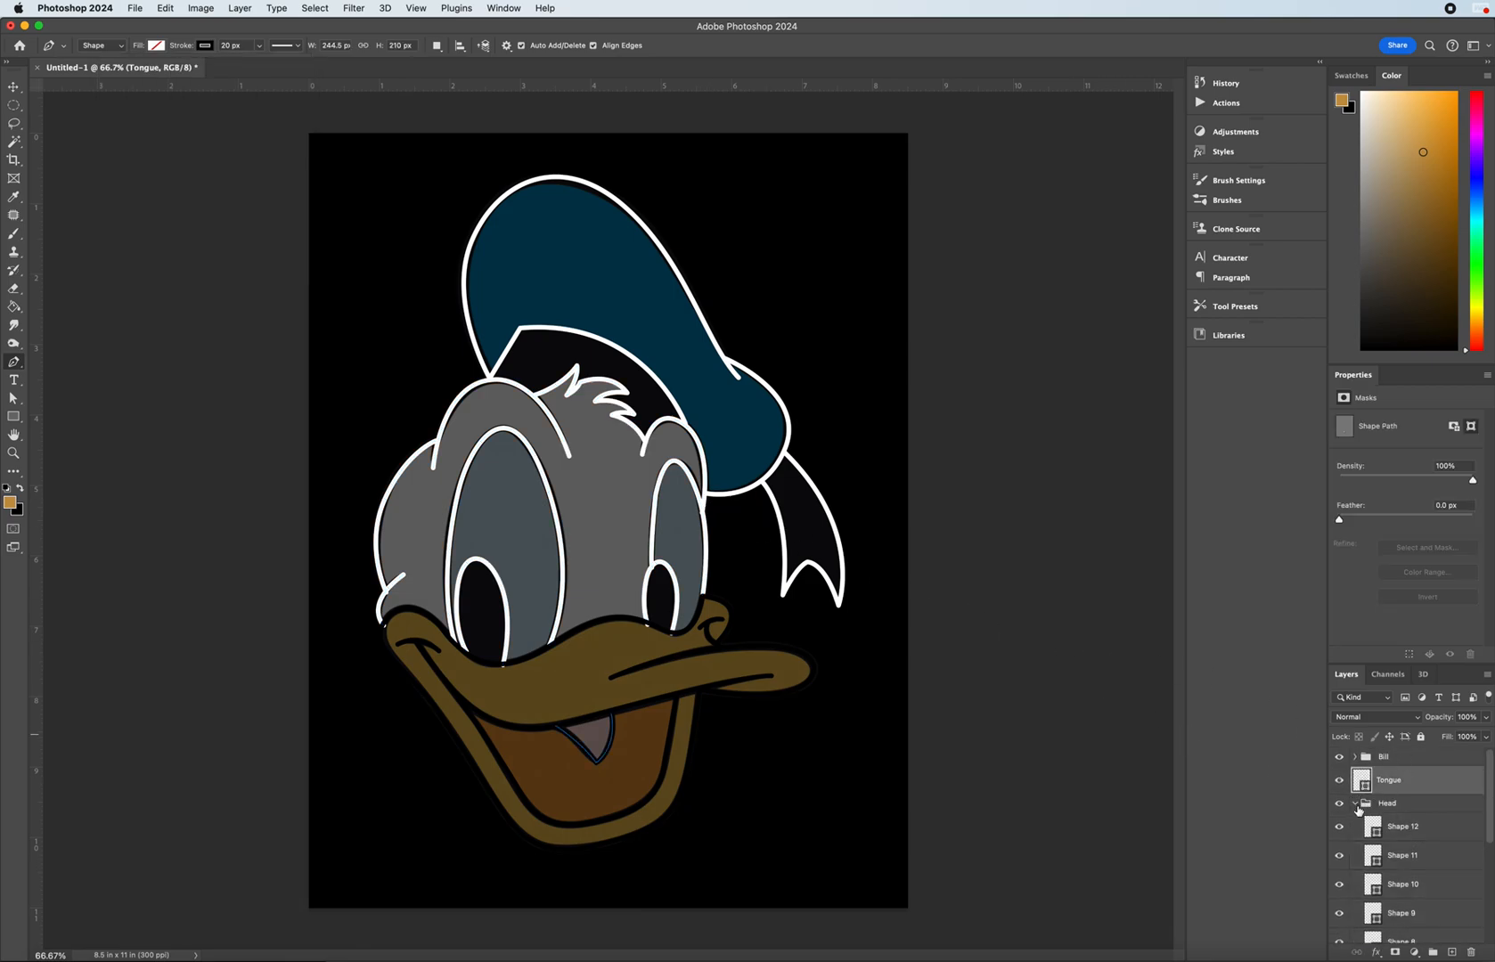
click(1355, 805)
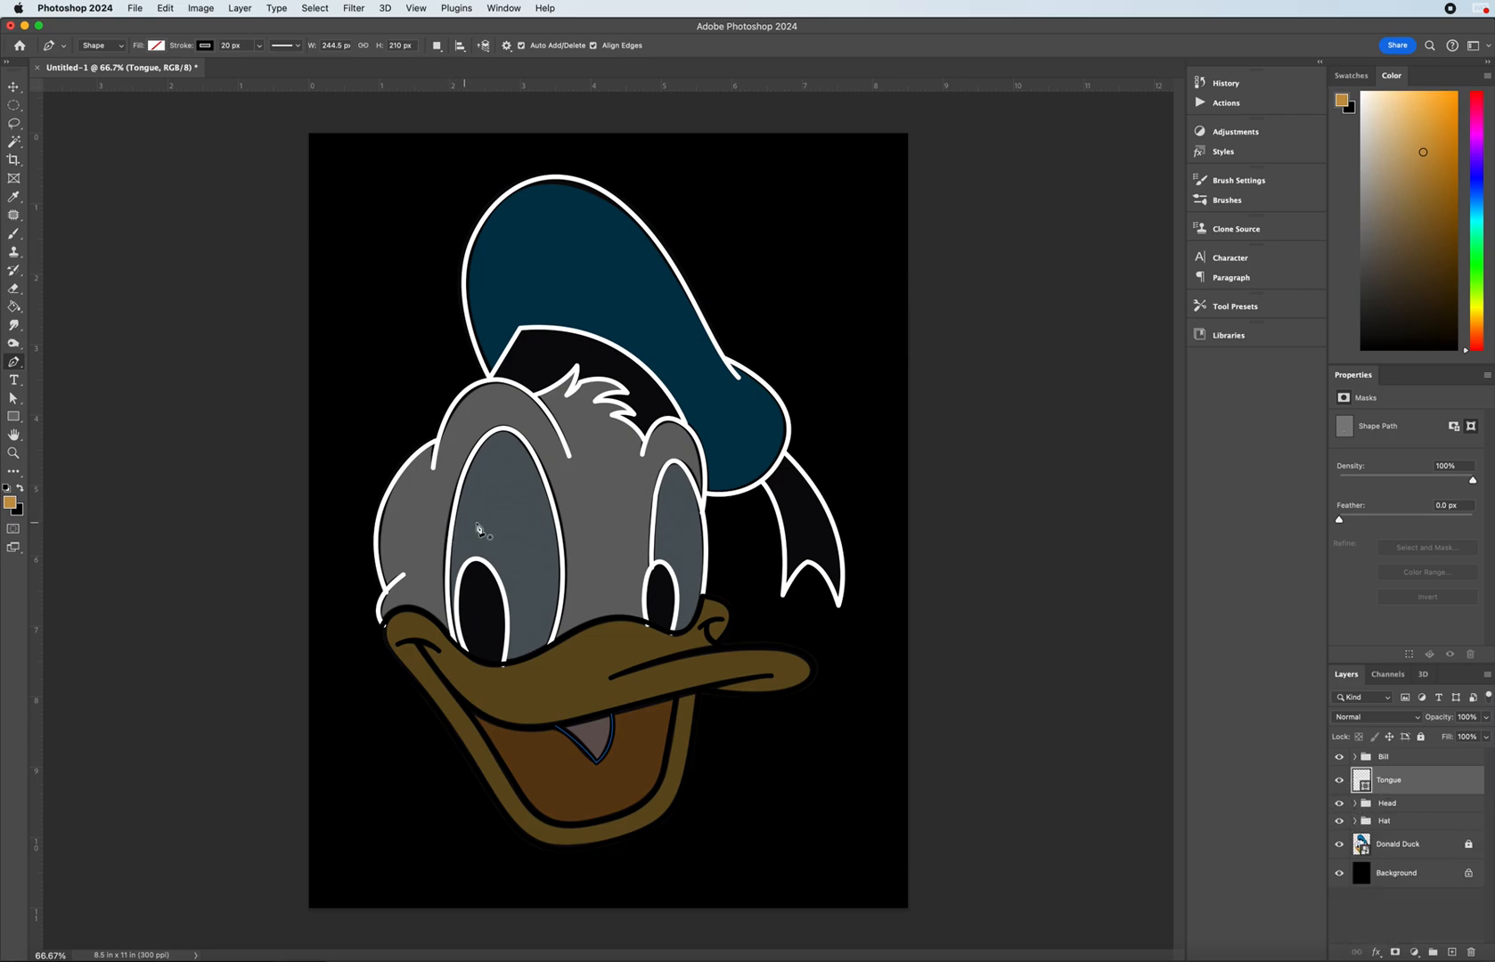
click(205, 47)
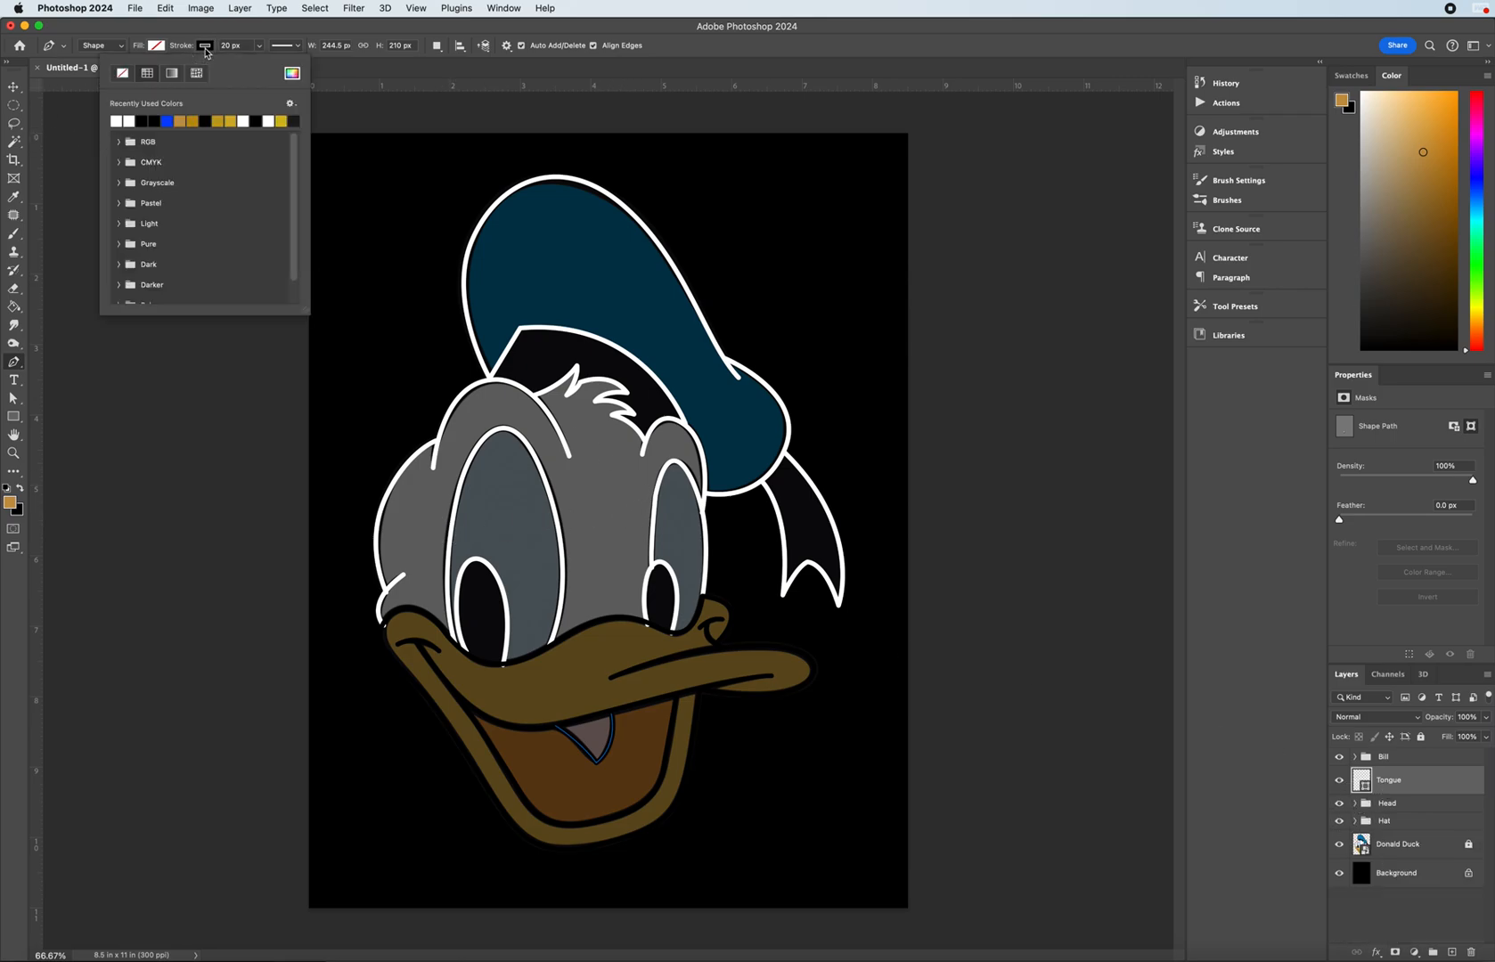
click(130, 120)
- Change the stroke of Shape 13 through Shape 19 in the Bill group to white
click(1354, 757)
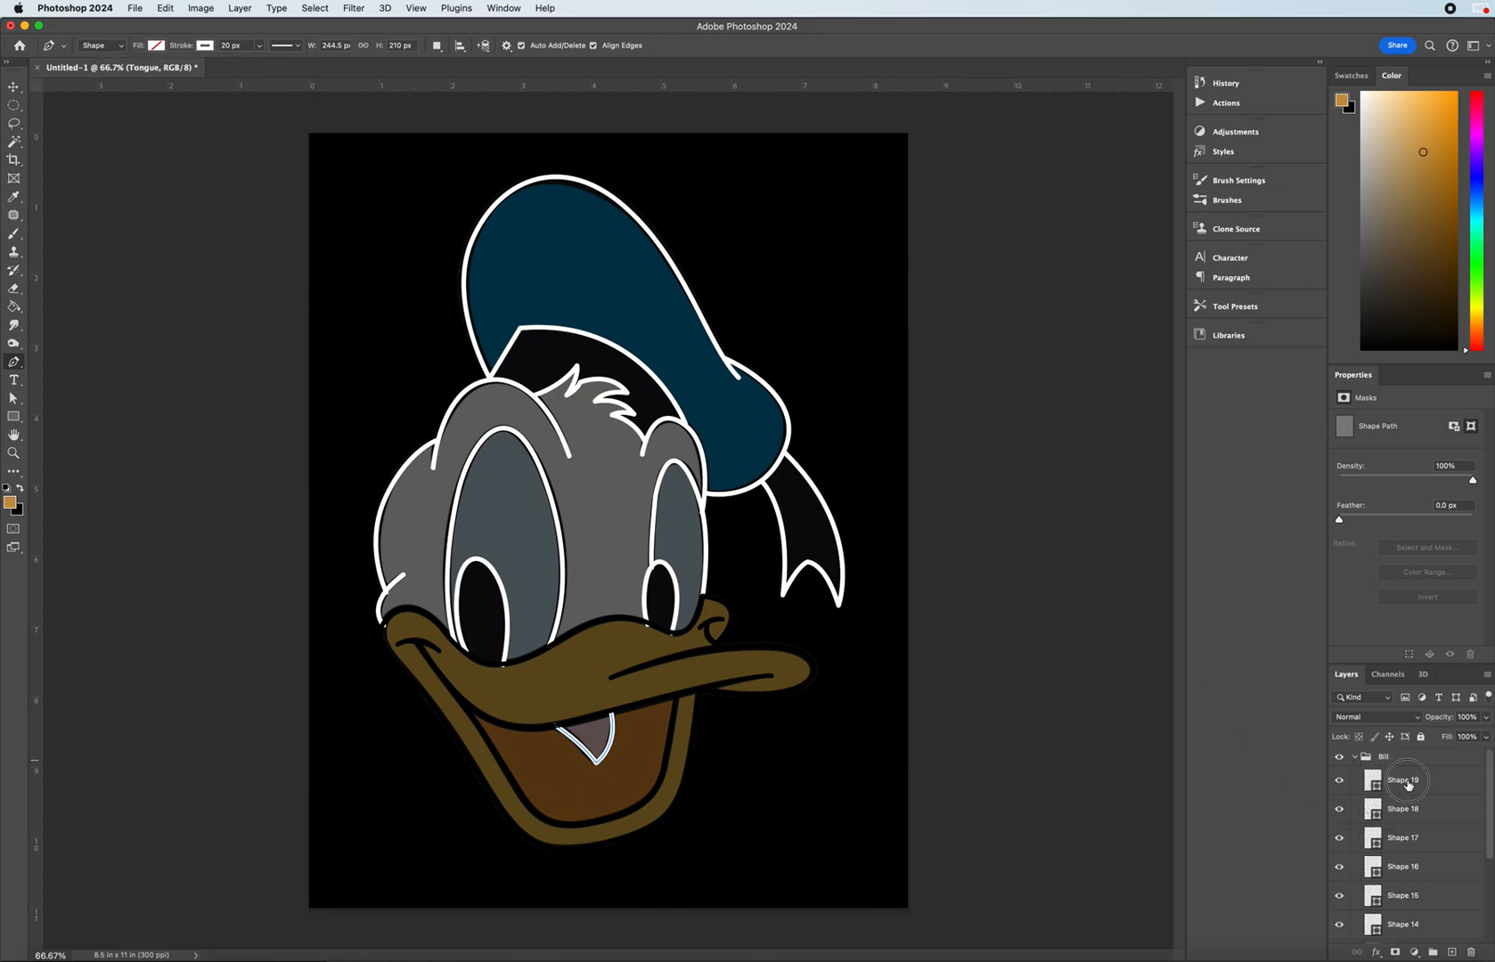
click(1405, 782)
scroll(1417, 838, down, 4)
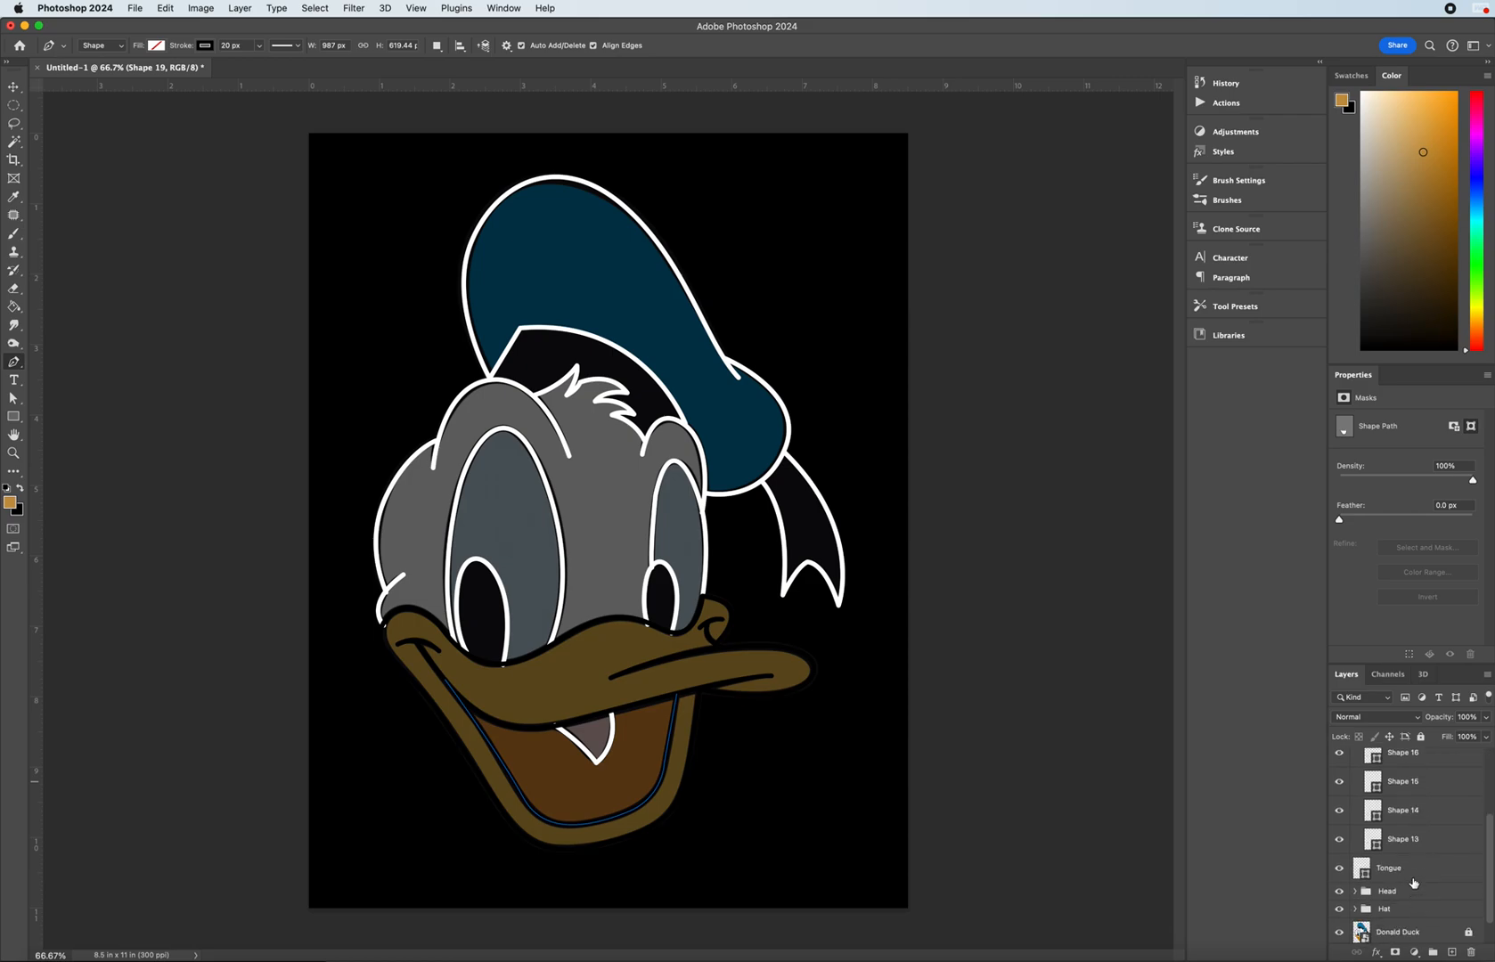
shift+click(1419, 843)
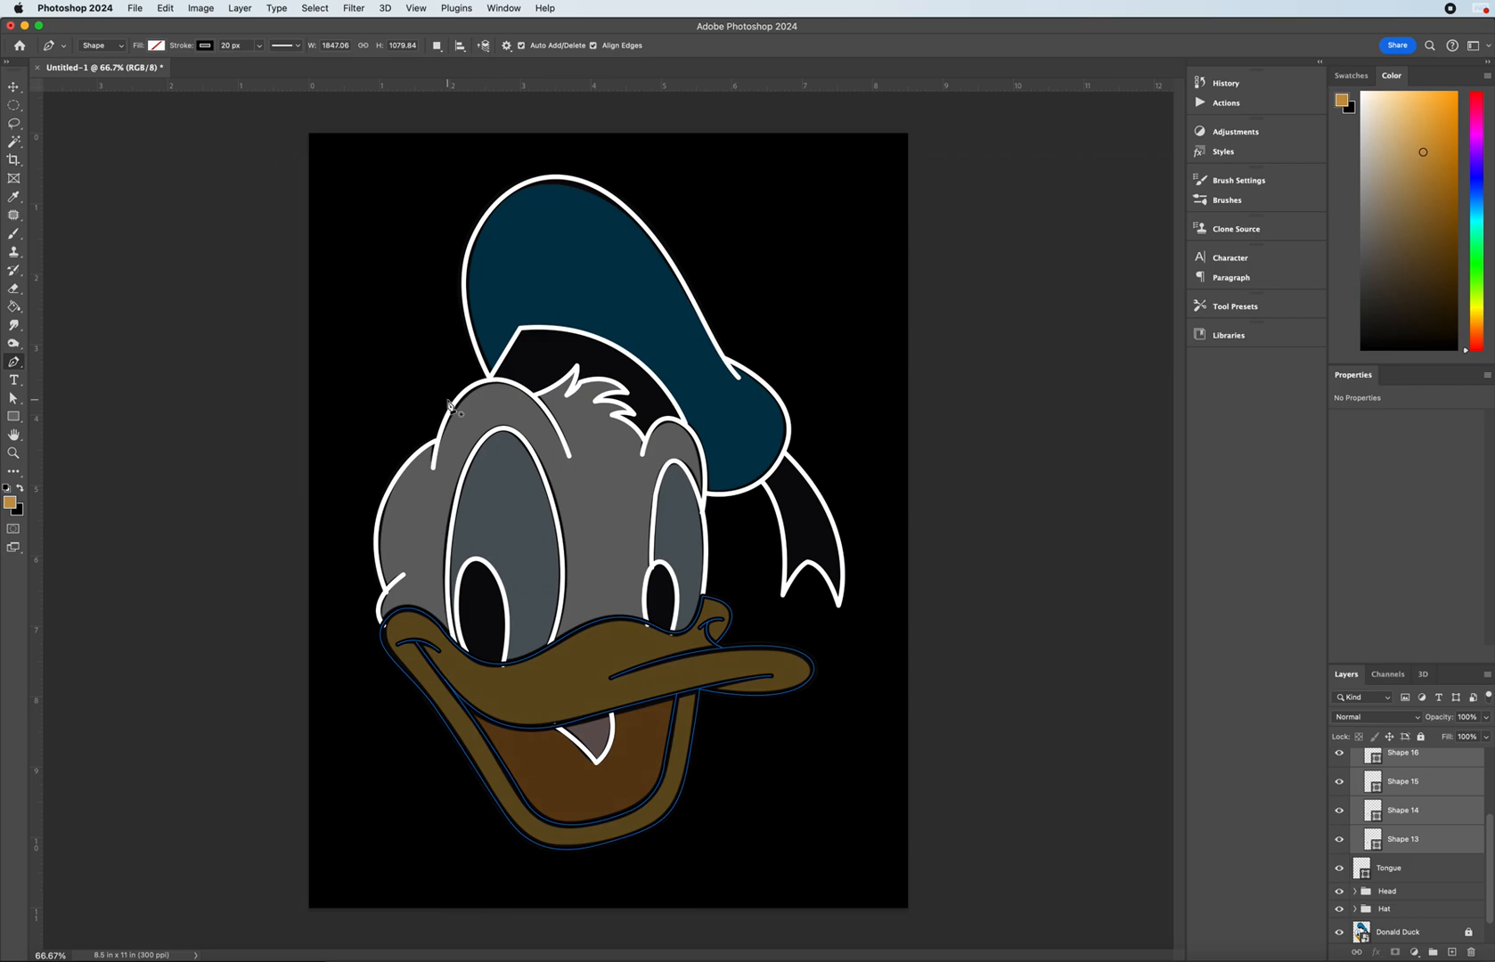
click(206, 49)
click(129, 120)
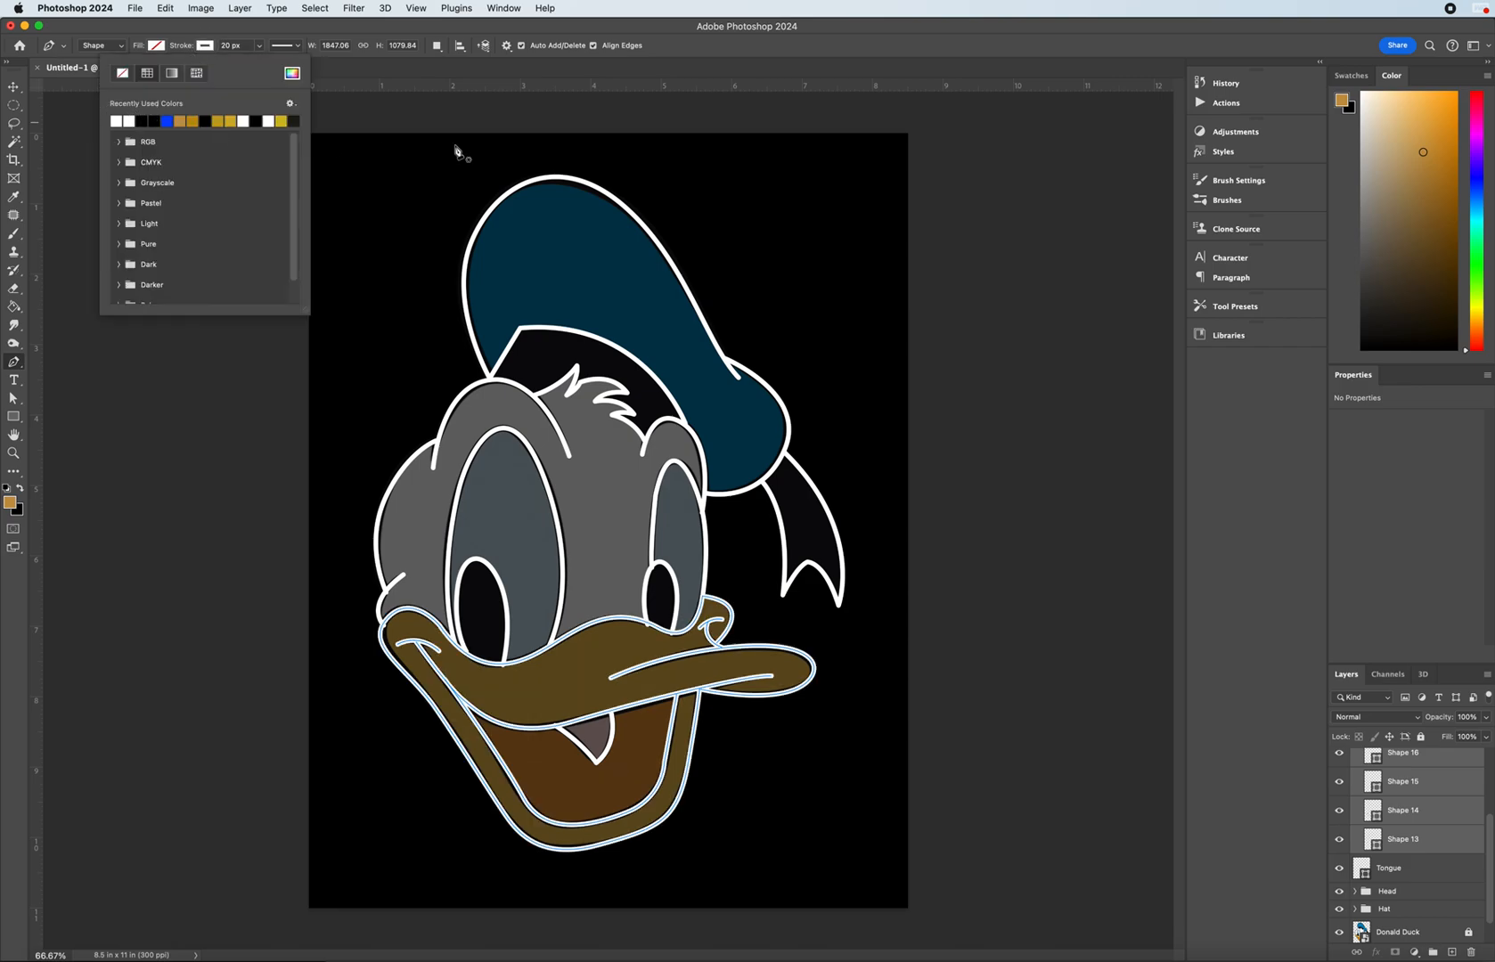
click(670, 40)
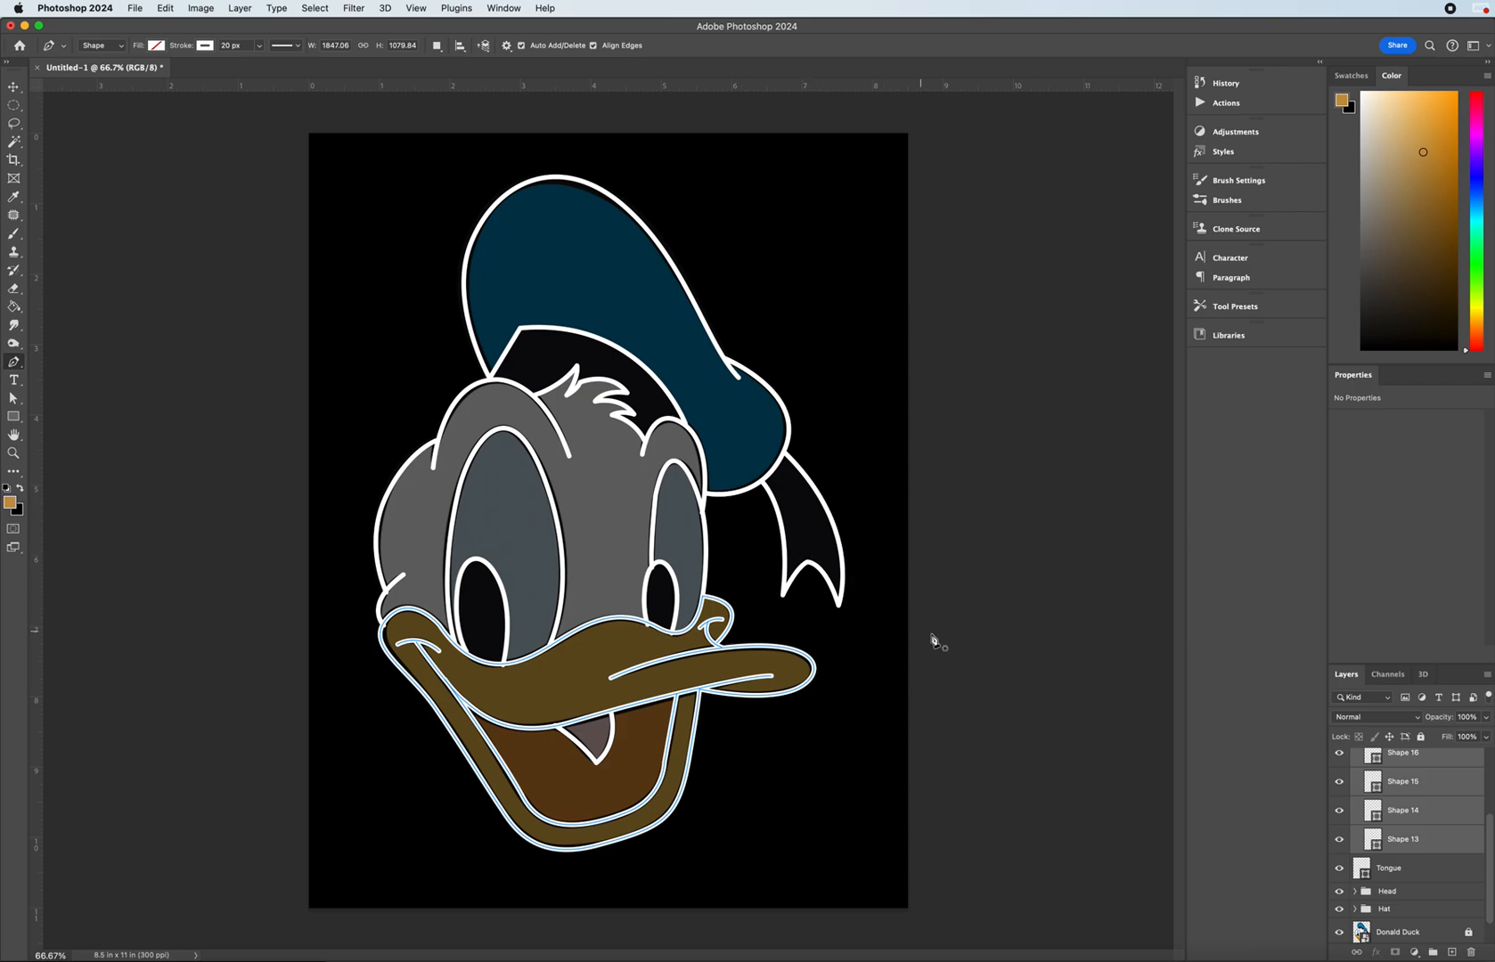
- Hide the Donald Duck reference layer, select the Hat group and collapse the Bill group
scroll(1424, 896, down, 3)
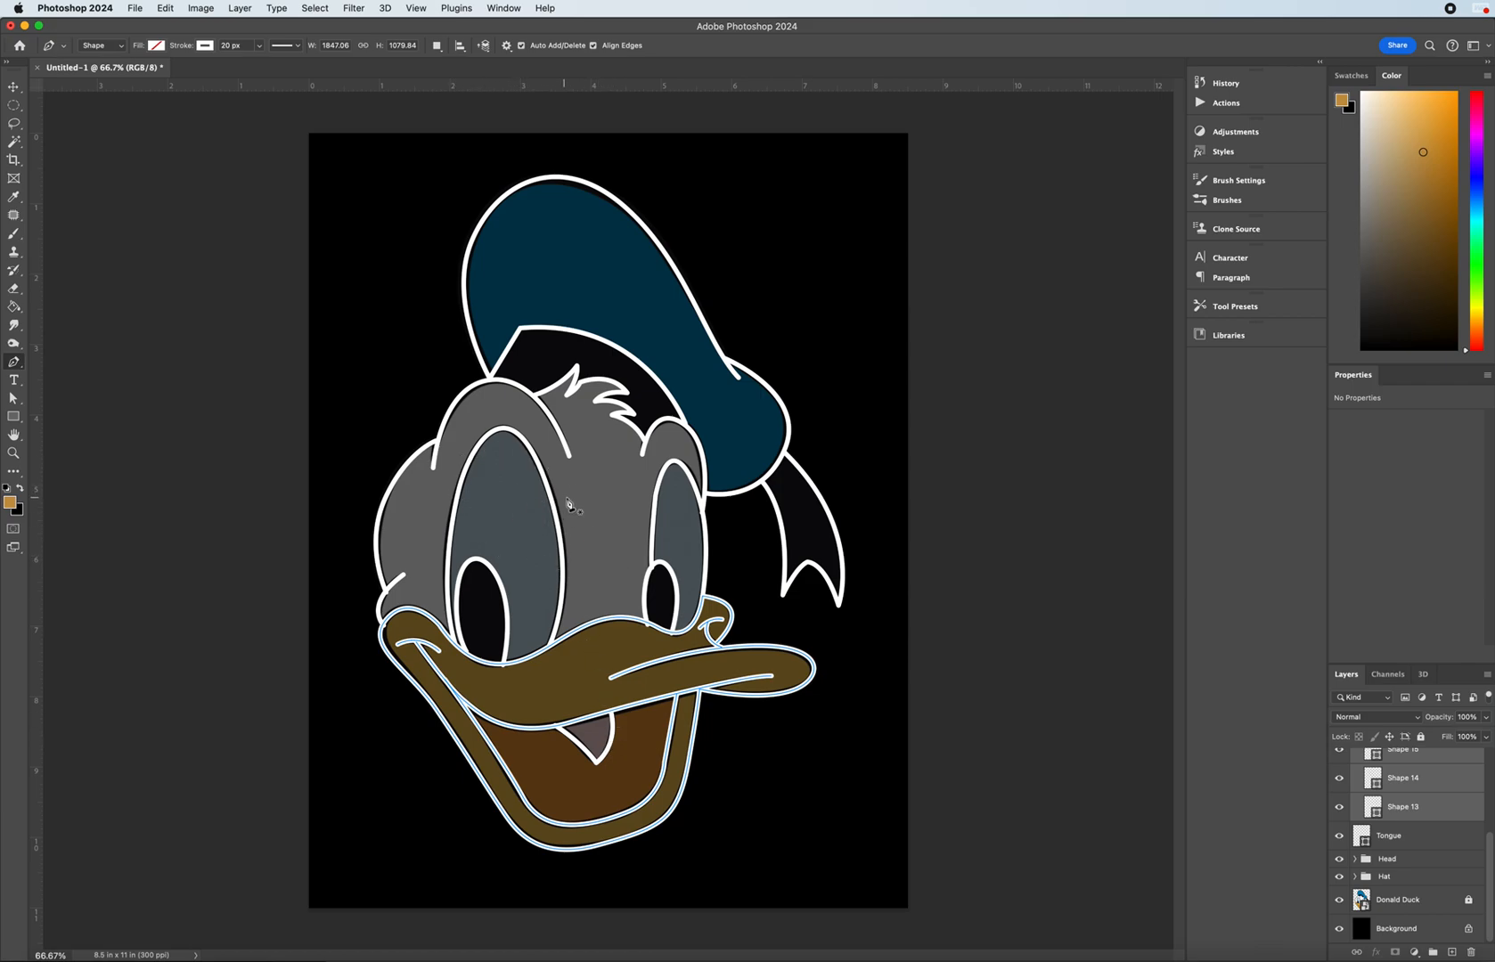
click(1339, 902)
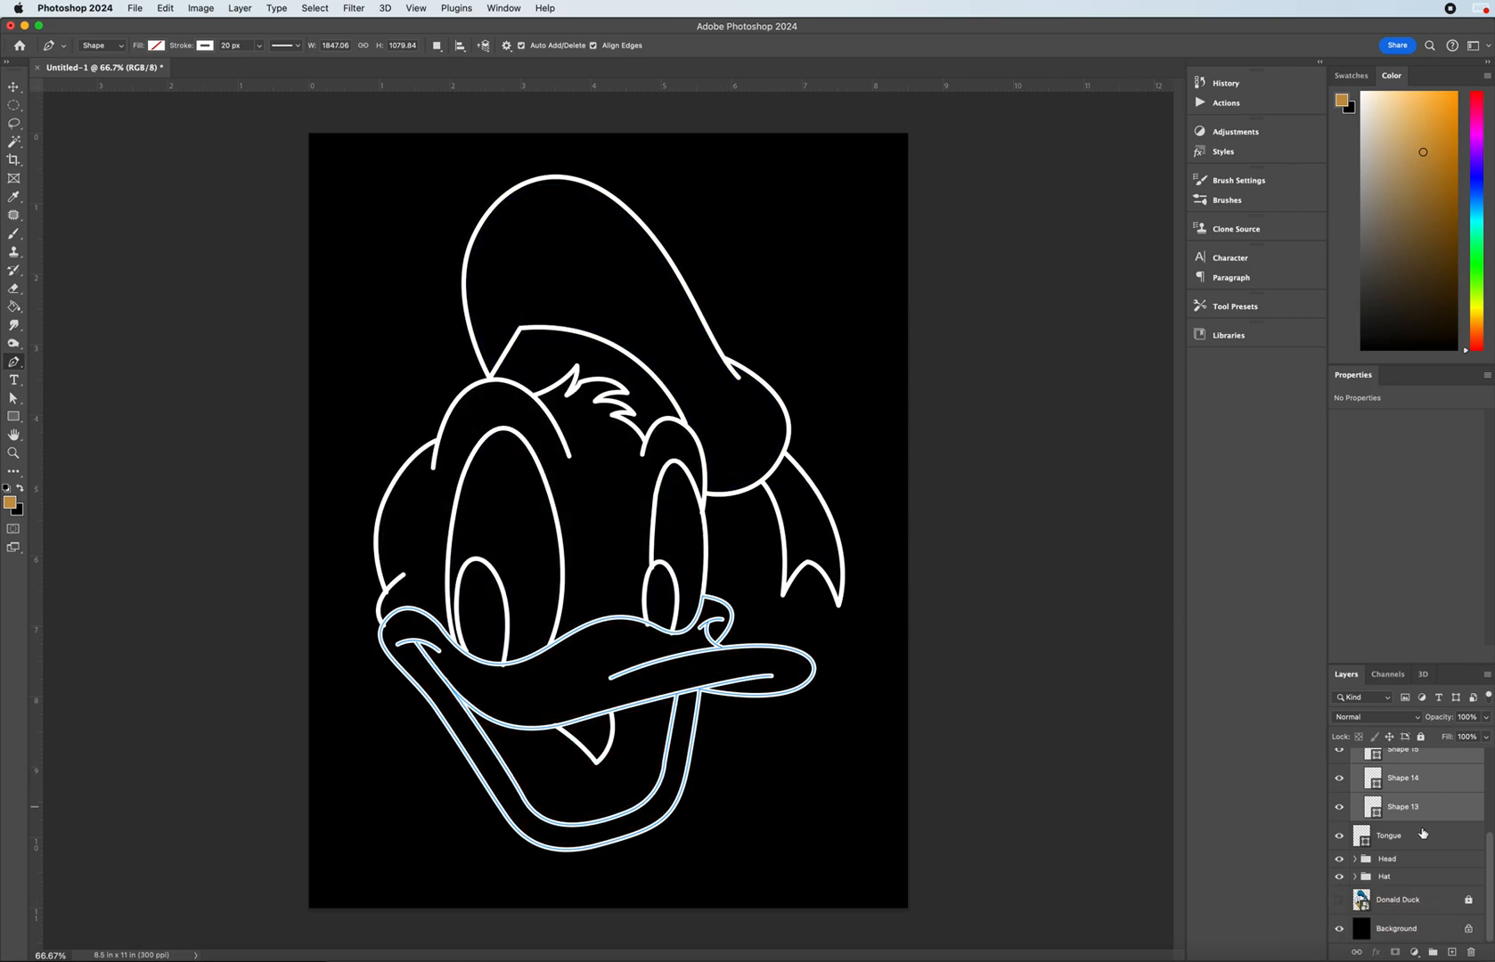
click(1413, 879)
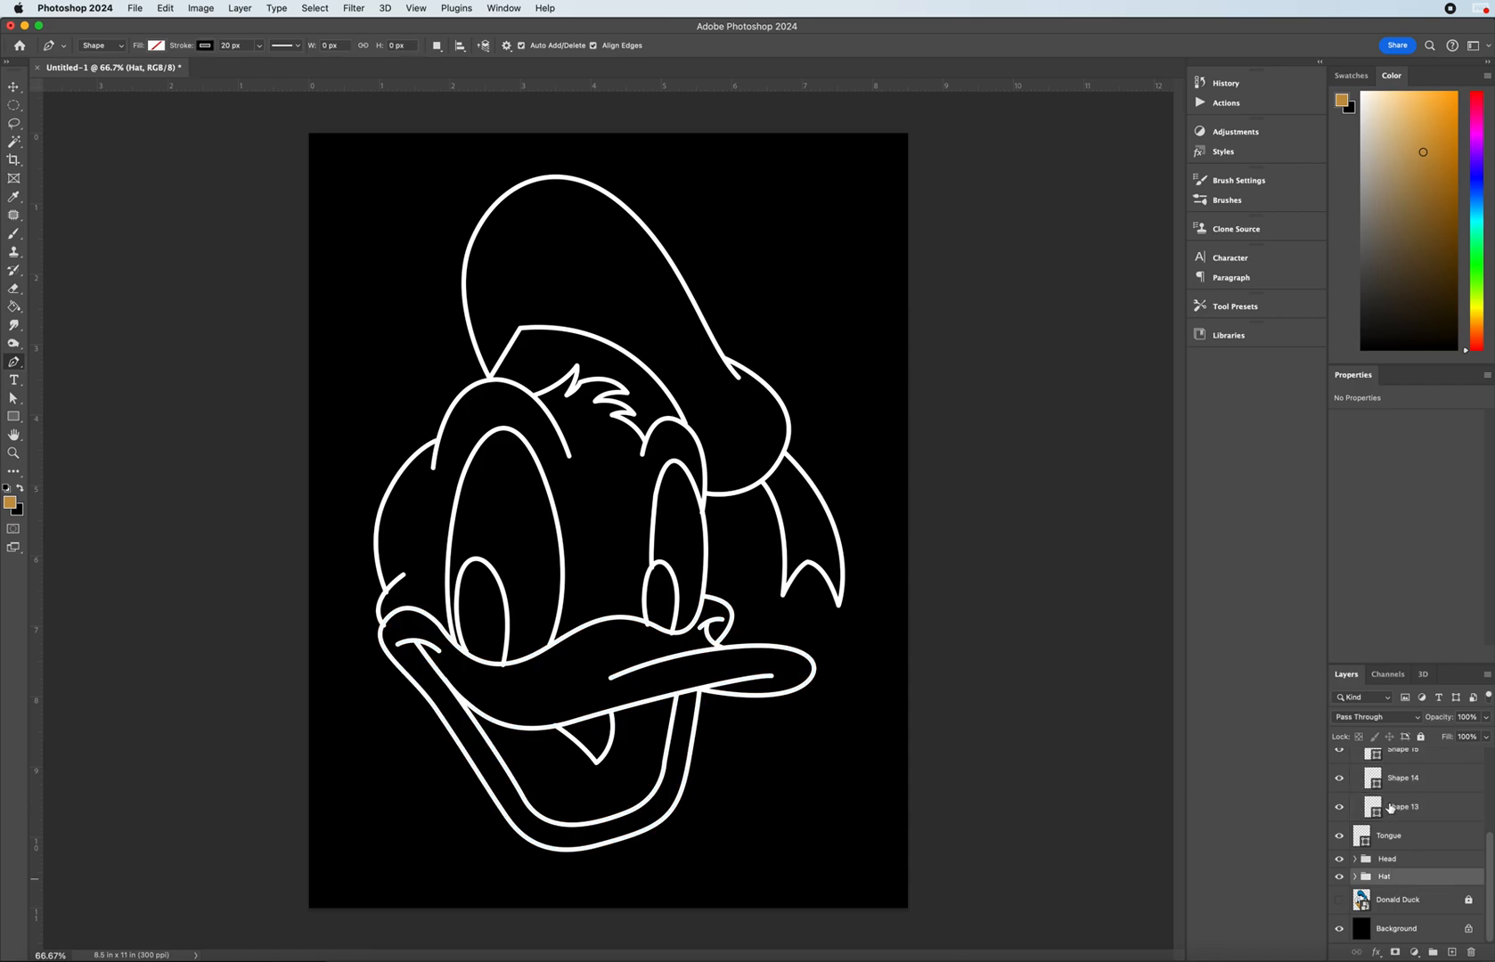
scroll(1390, 808, up, 5)
click(1355, 757)
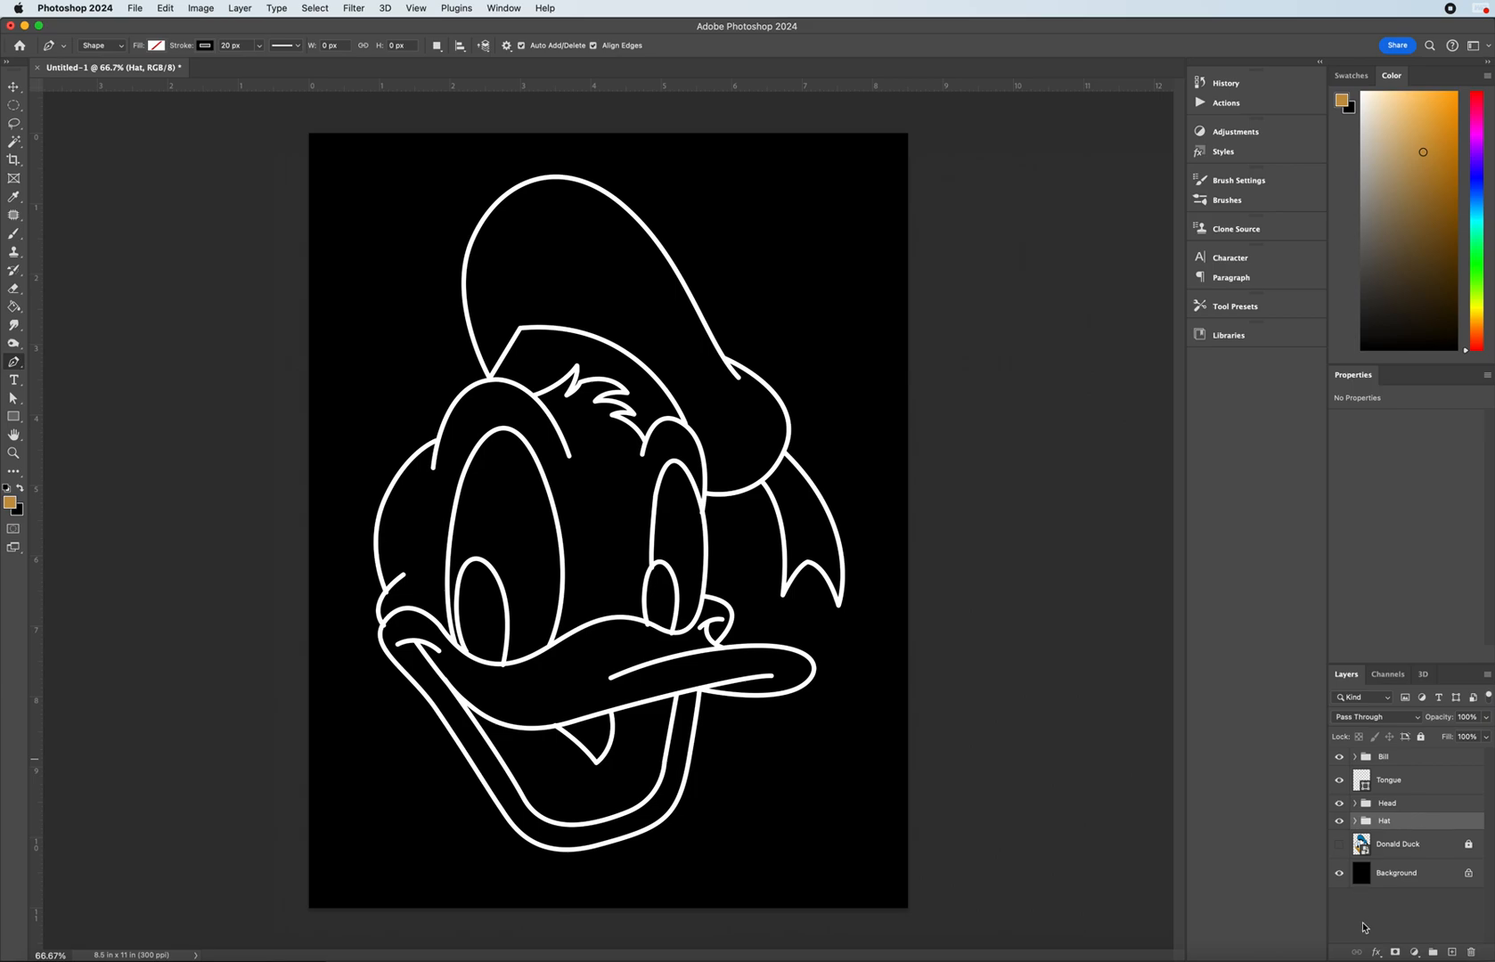
- Open the Hat group's layer style settings and add an Inner Glow effect
click(1379, 953)
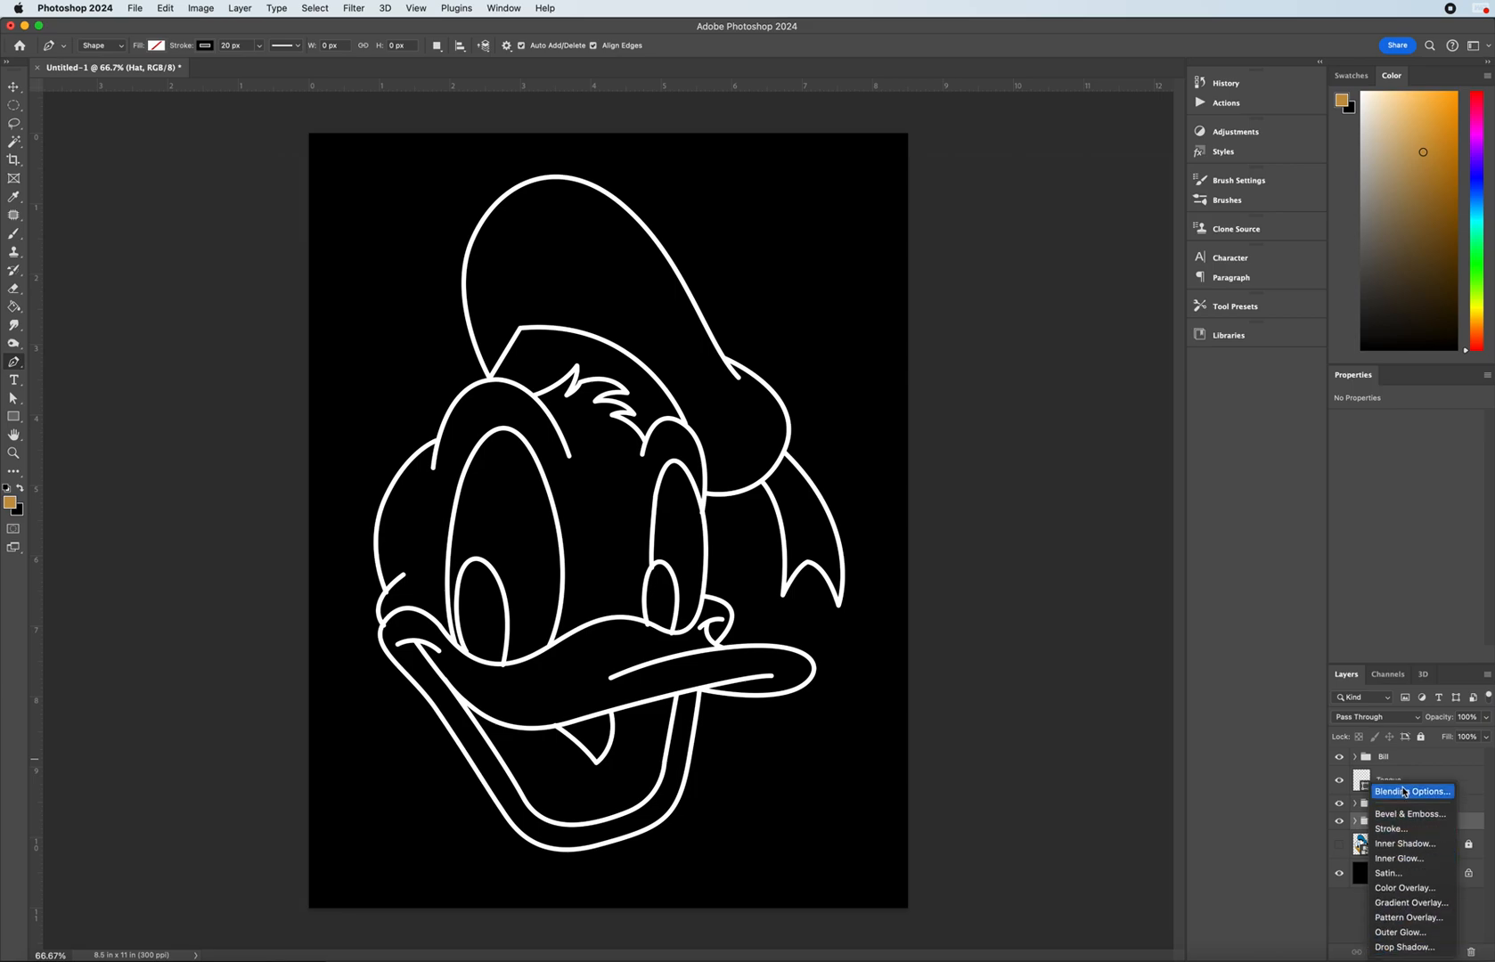
click(1471, 822)
click(1423, 824)
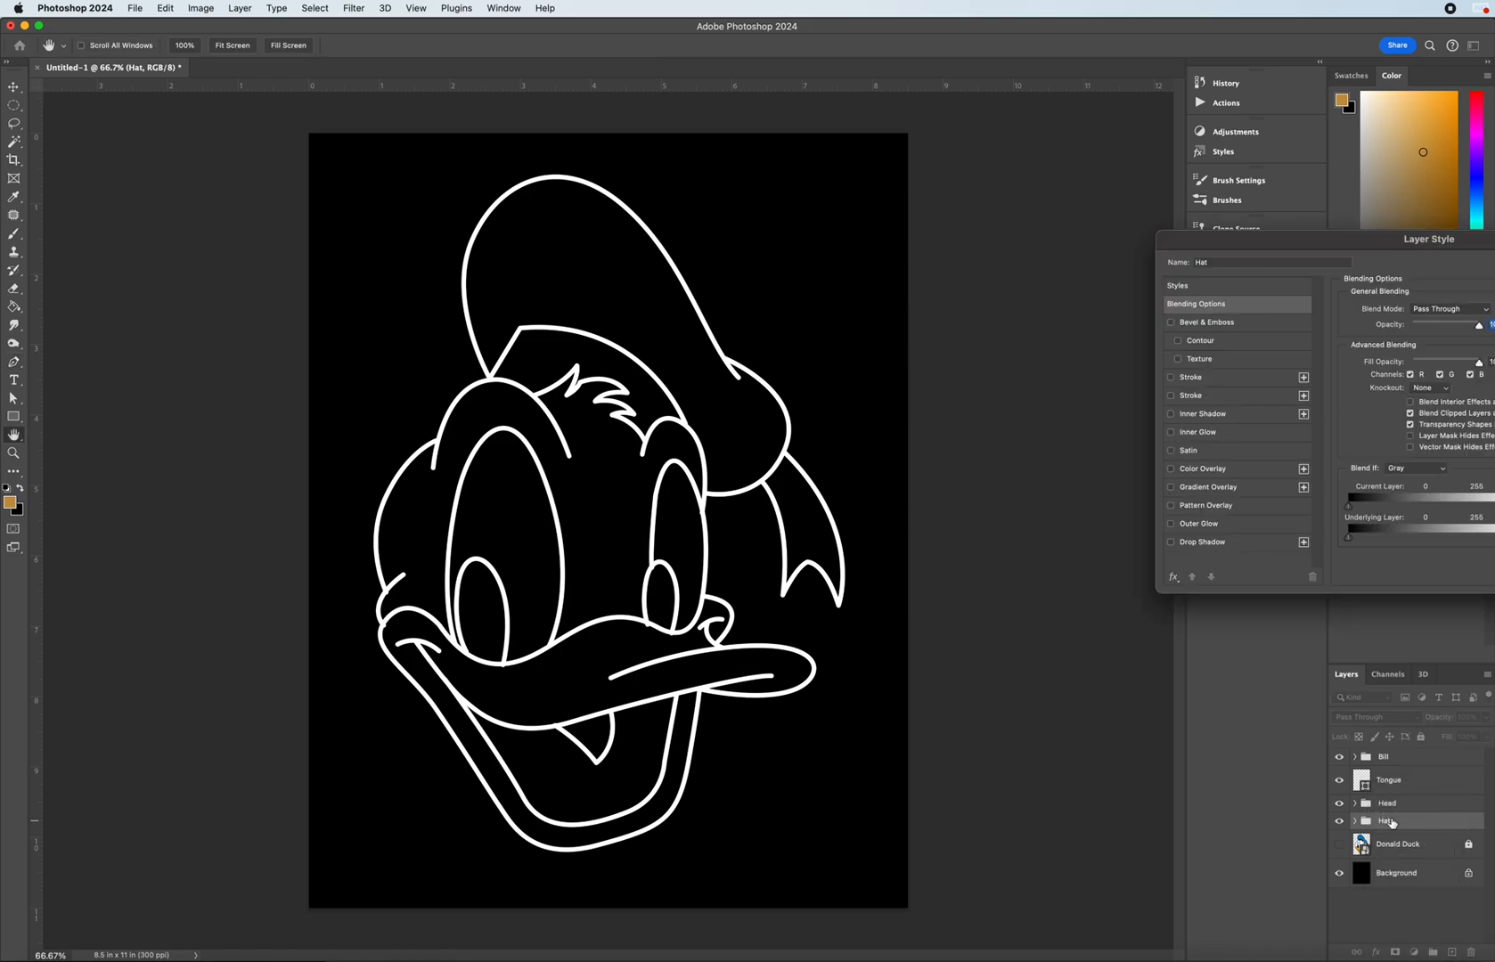
mouse_move(1301, 250)
mouse_down()
mouse_move(880, 290)
mouse_move(988, 234)
mouse_move(977, 273)
mouse_move(925, 277)
mouse_up()
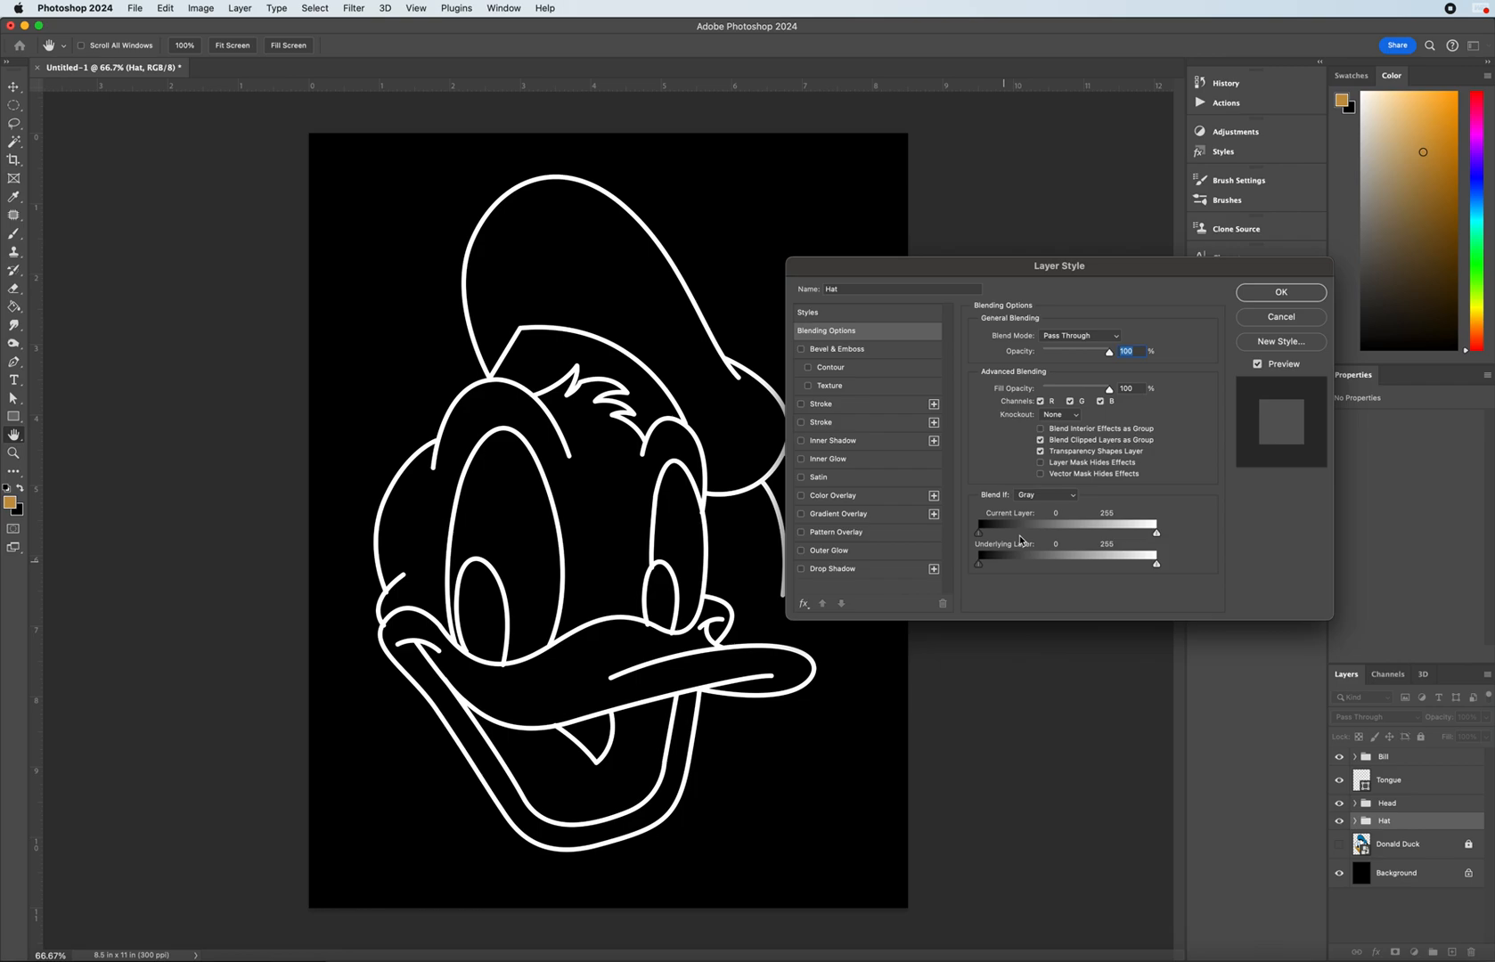
drag(855, 271, 966, 287)
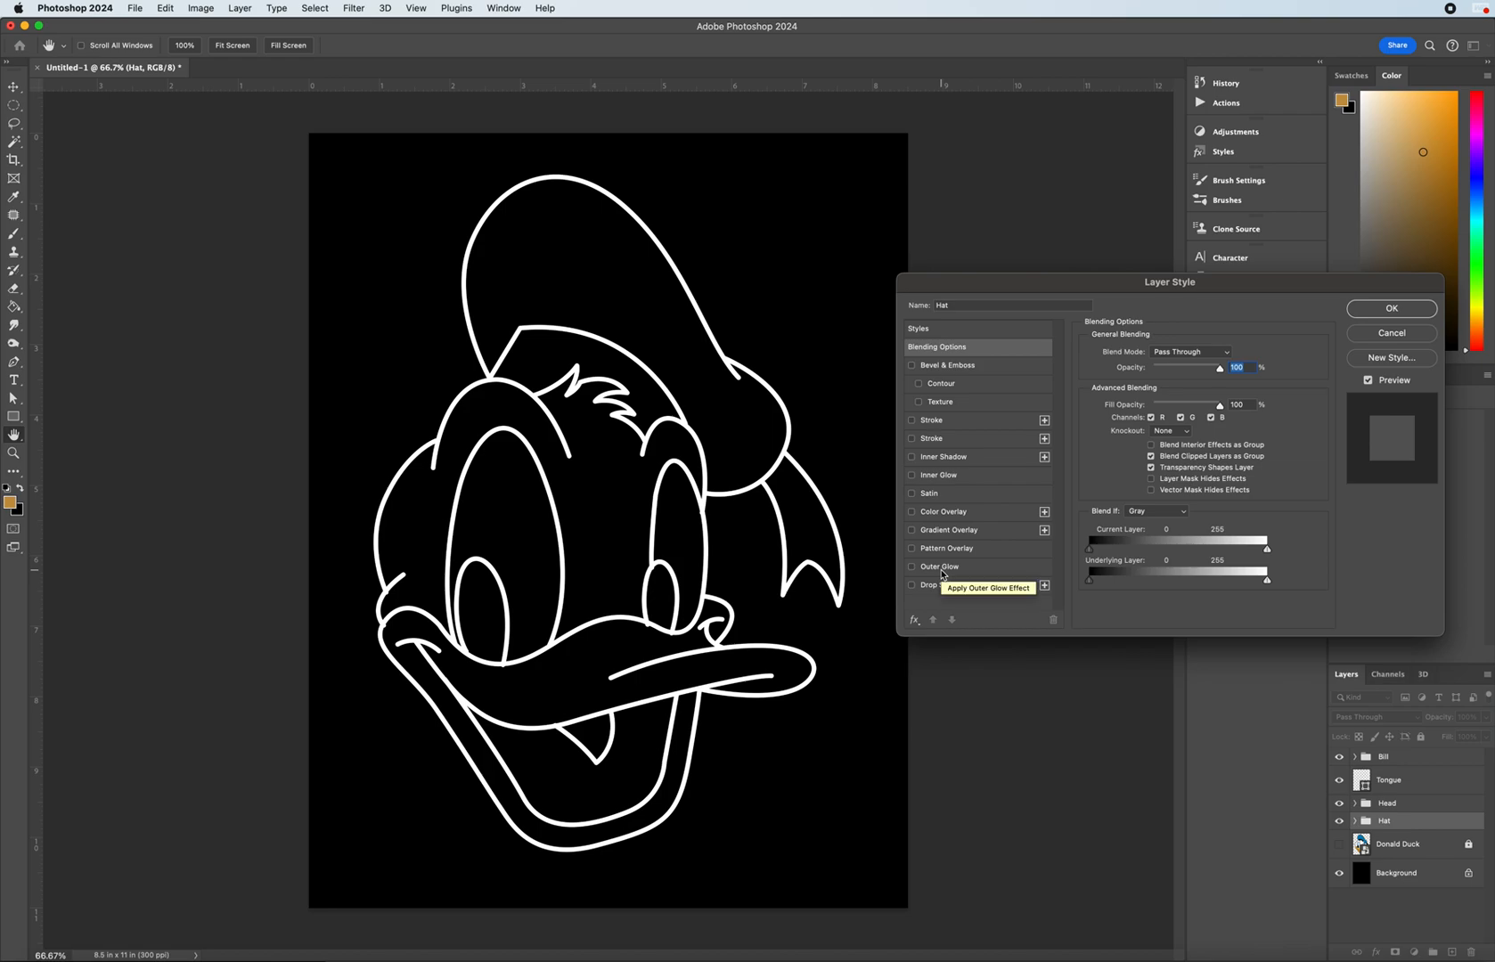
click(936, 479)
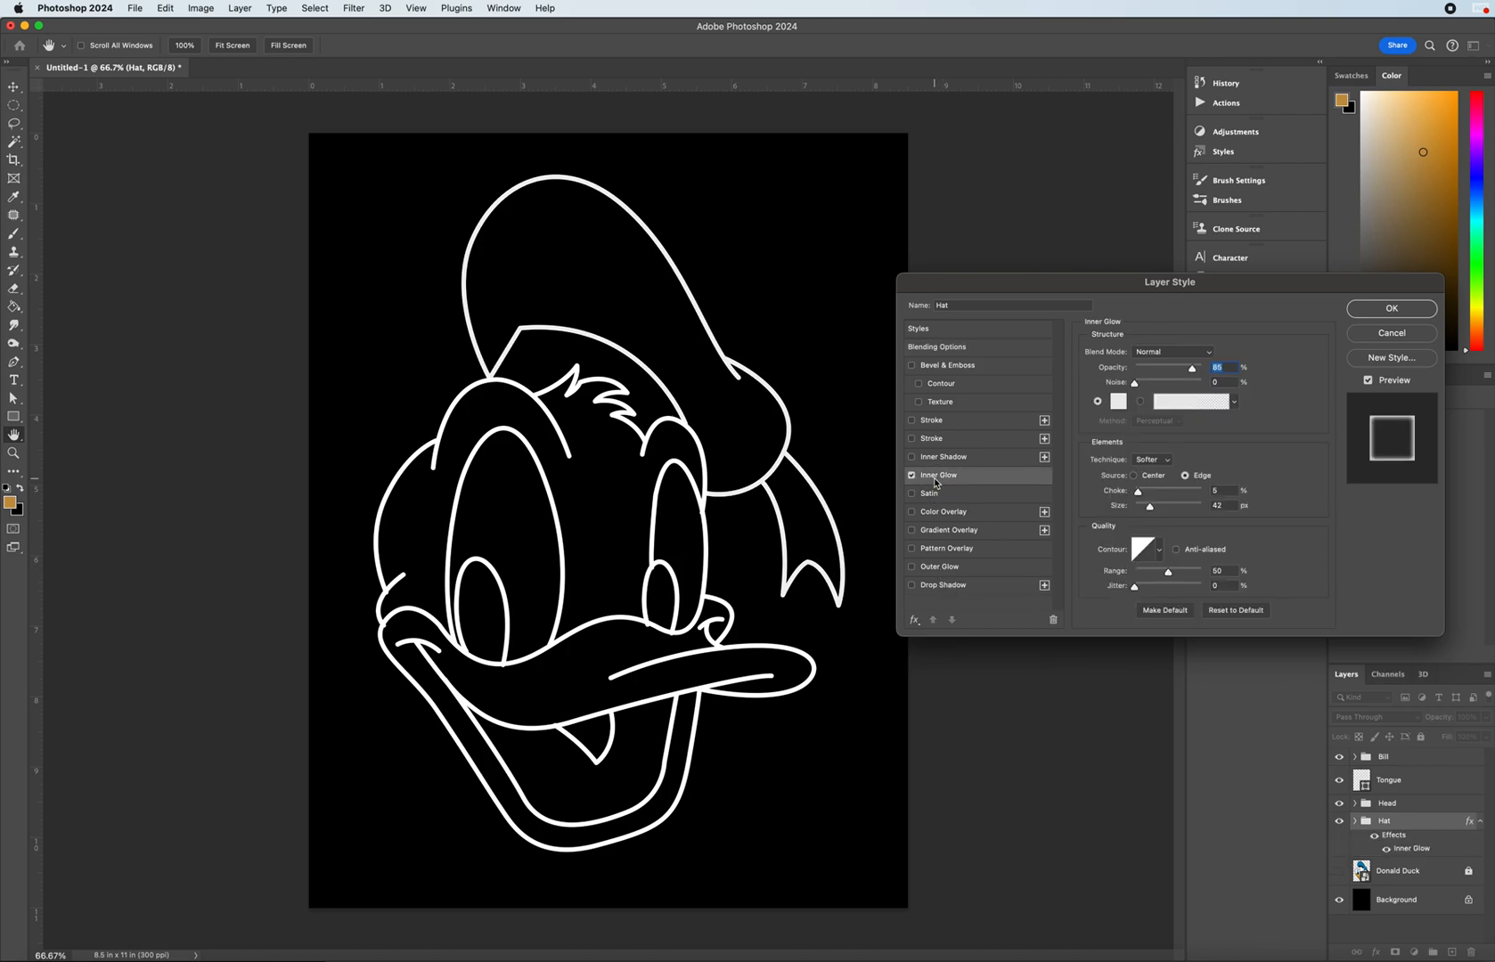
- Set the colour of the Hat group's Inner Glow to bright blue 0078ff
click(861, 441)
click(861, 442)
scroll(766, 442, up, 10)
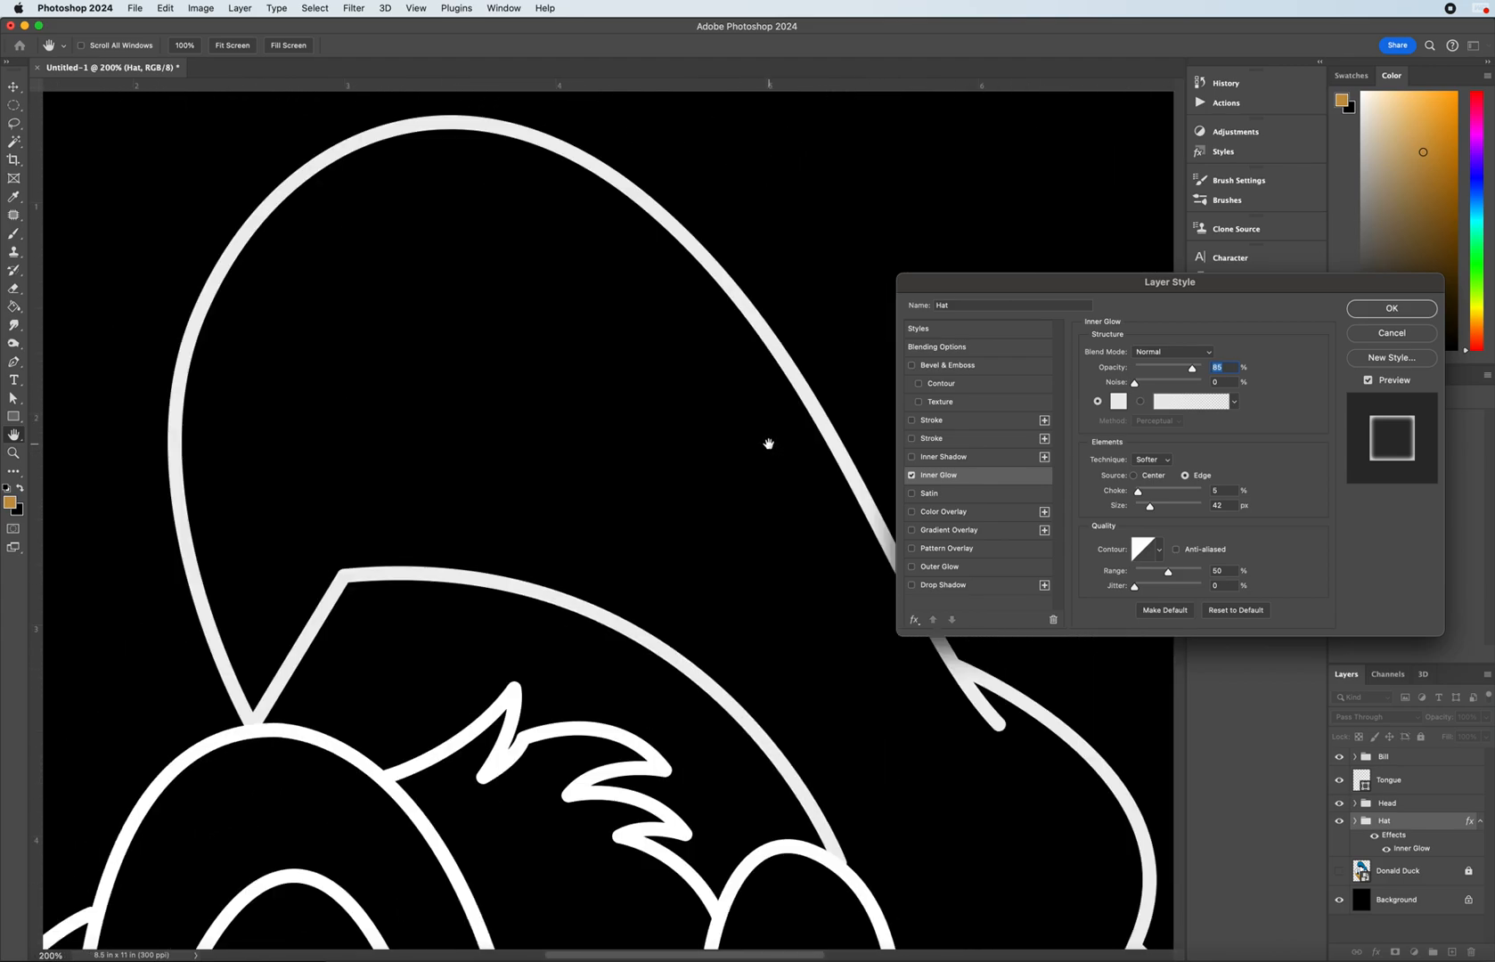
scroll(768, 442, up, 8)
scroll(768, 443, down, 2)
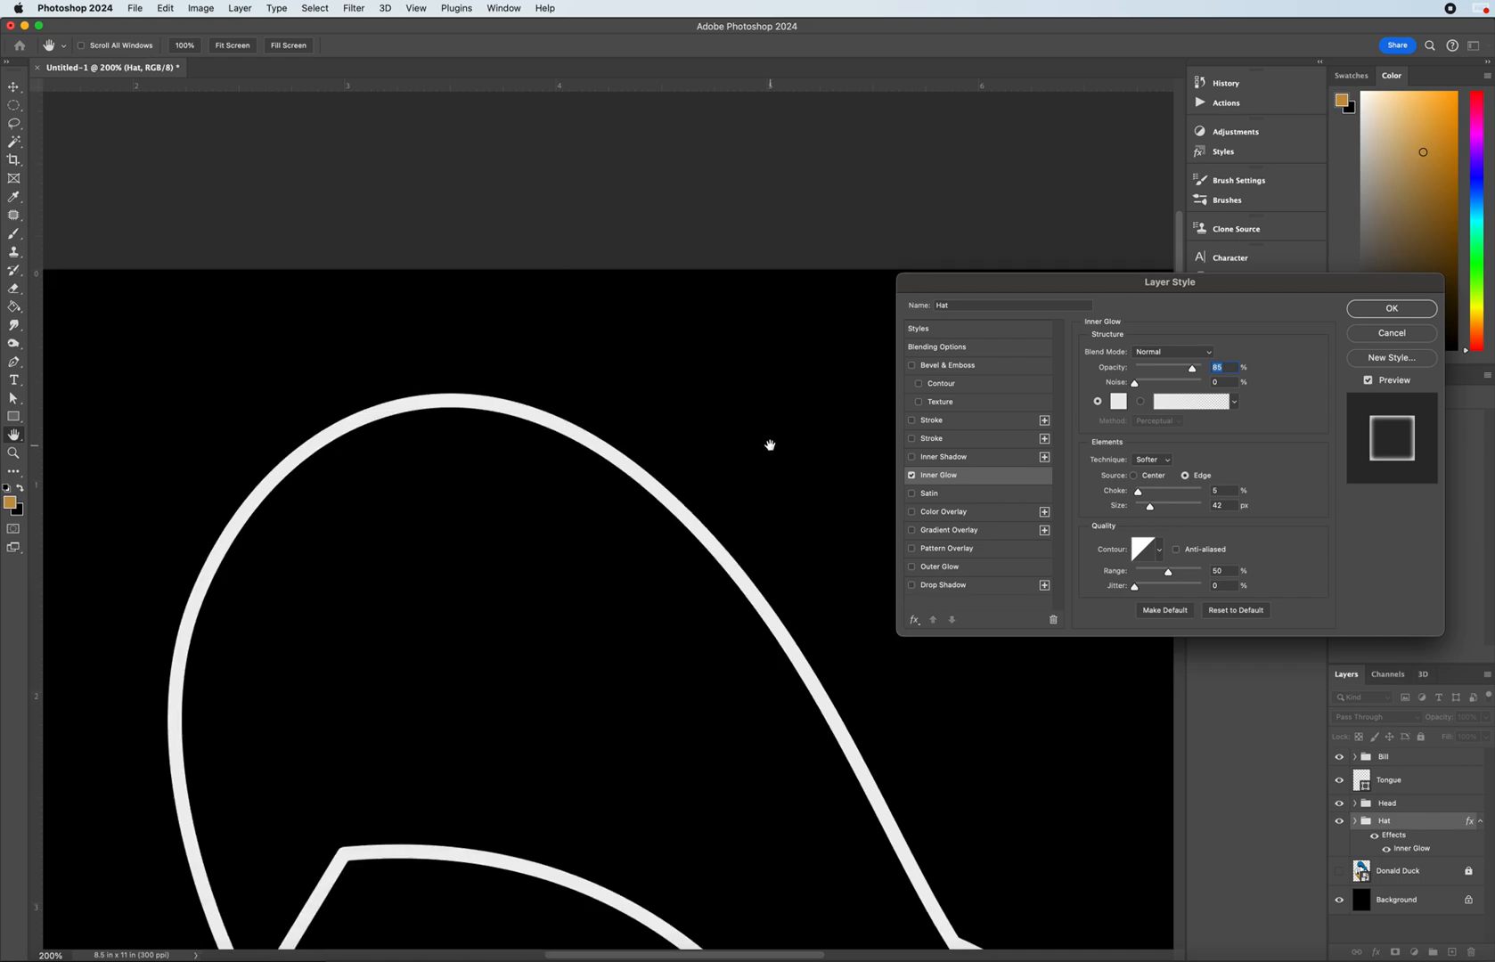
scroll(765, 652, down, 4)
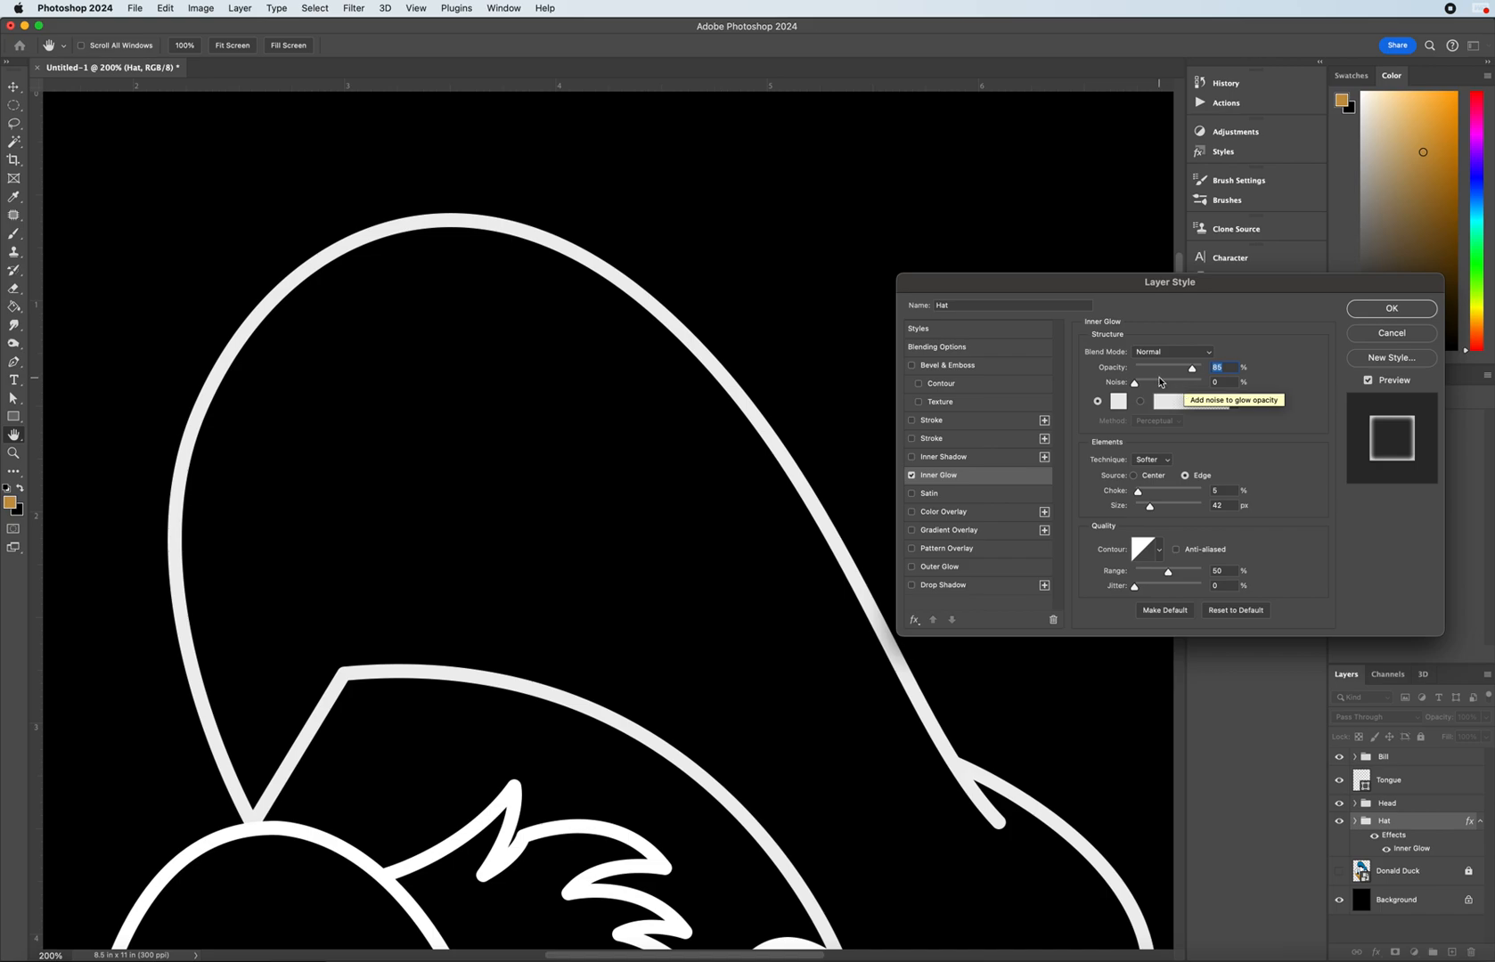
click(1119, 402)
click(852, 372)
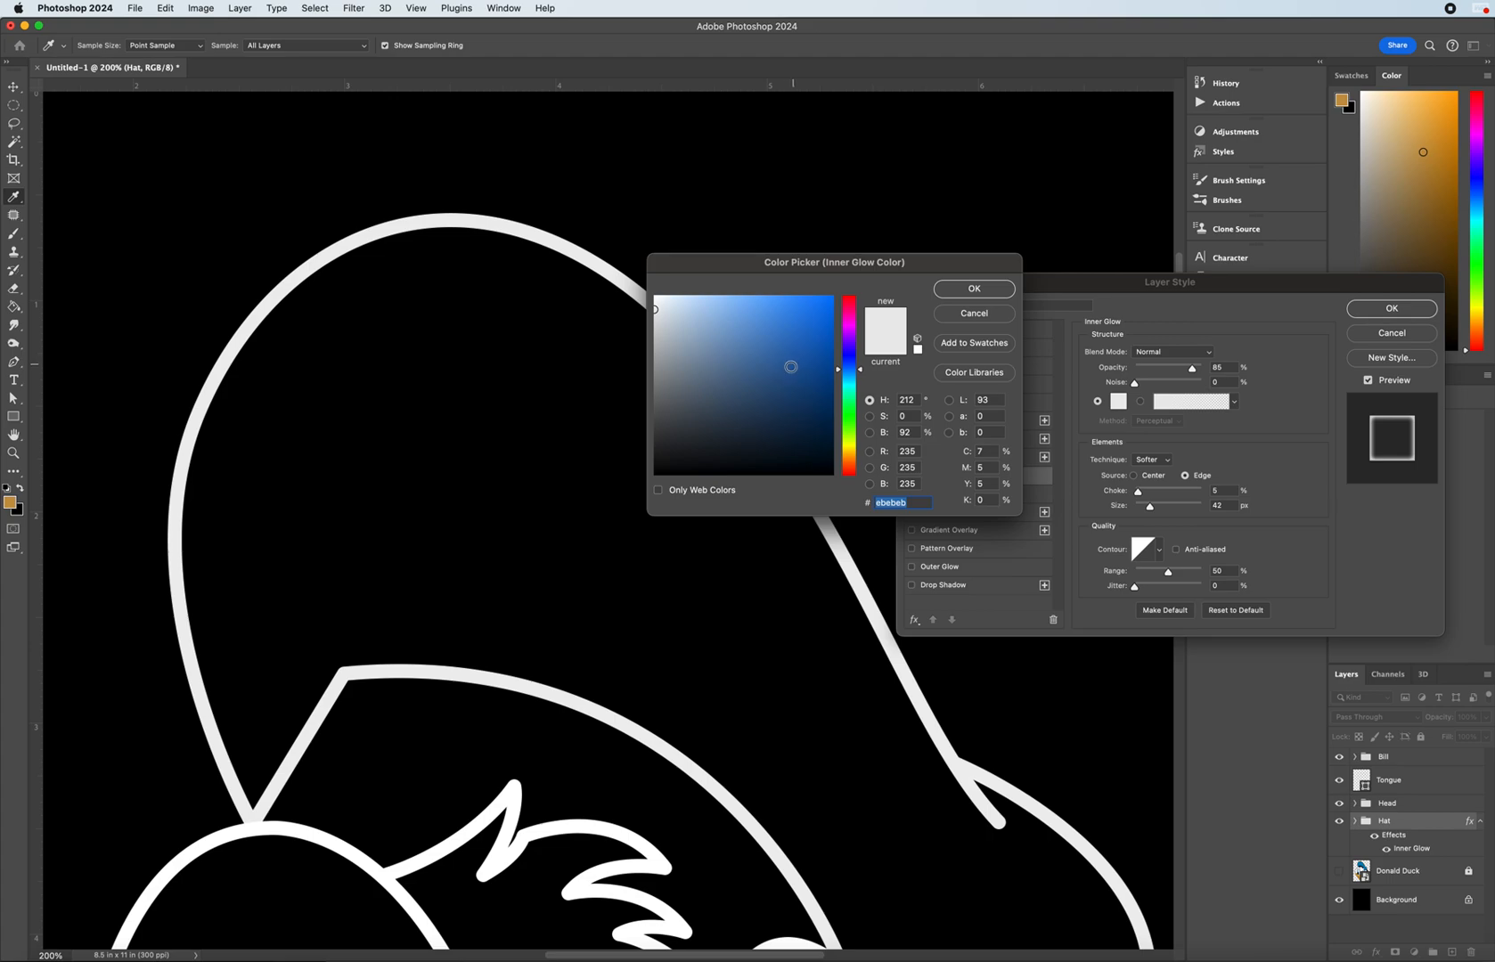
click(832, 297)
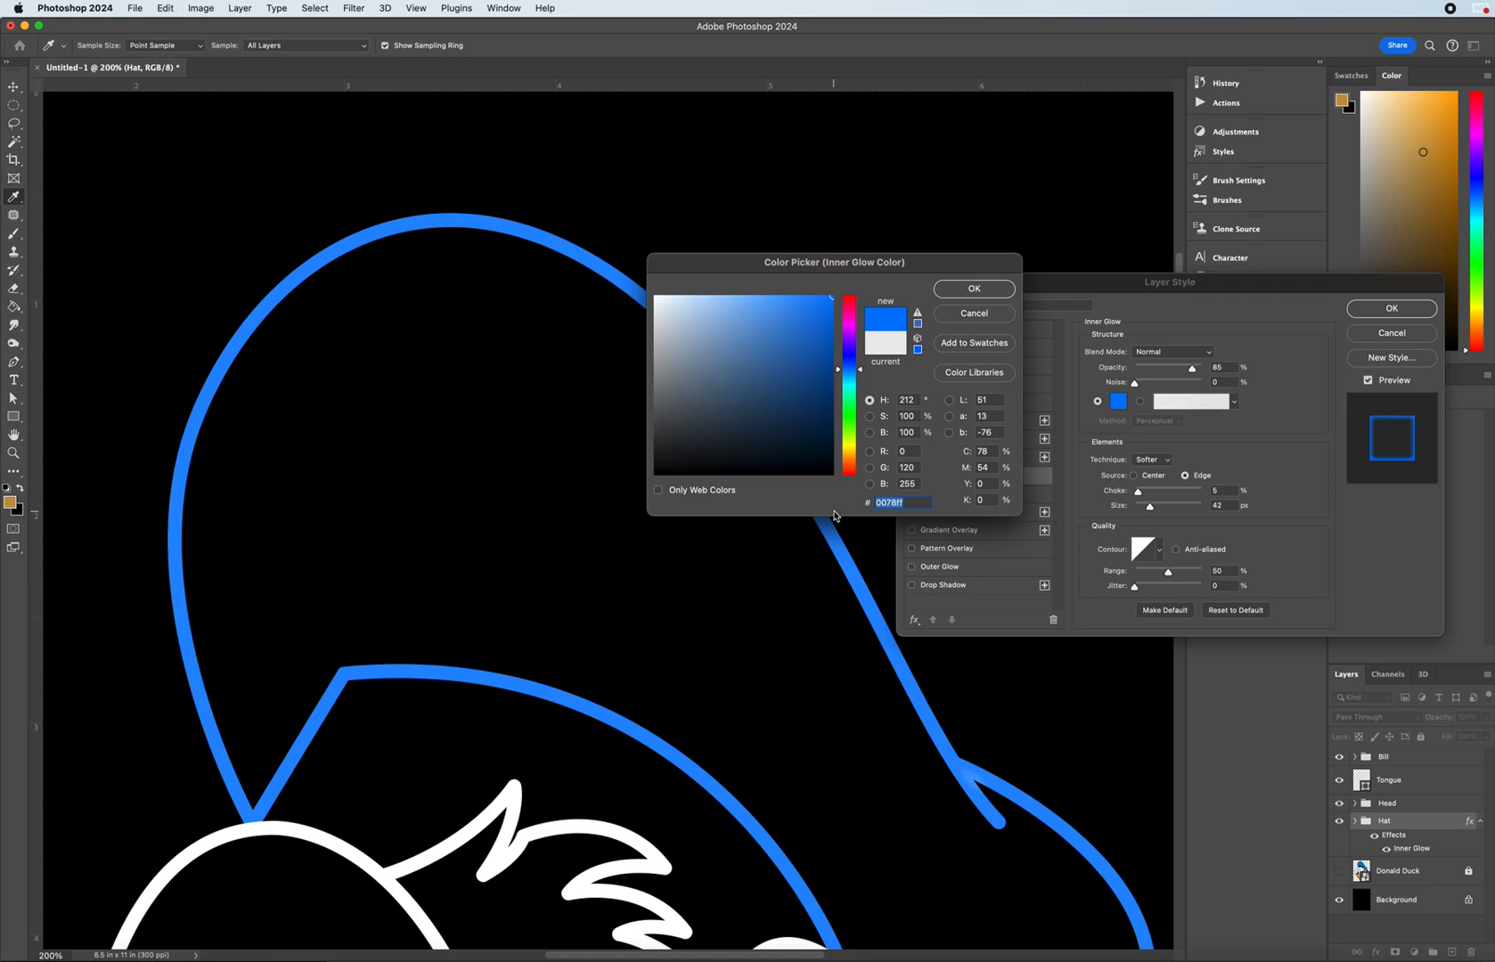
click(975, 290)
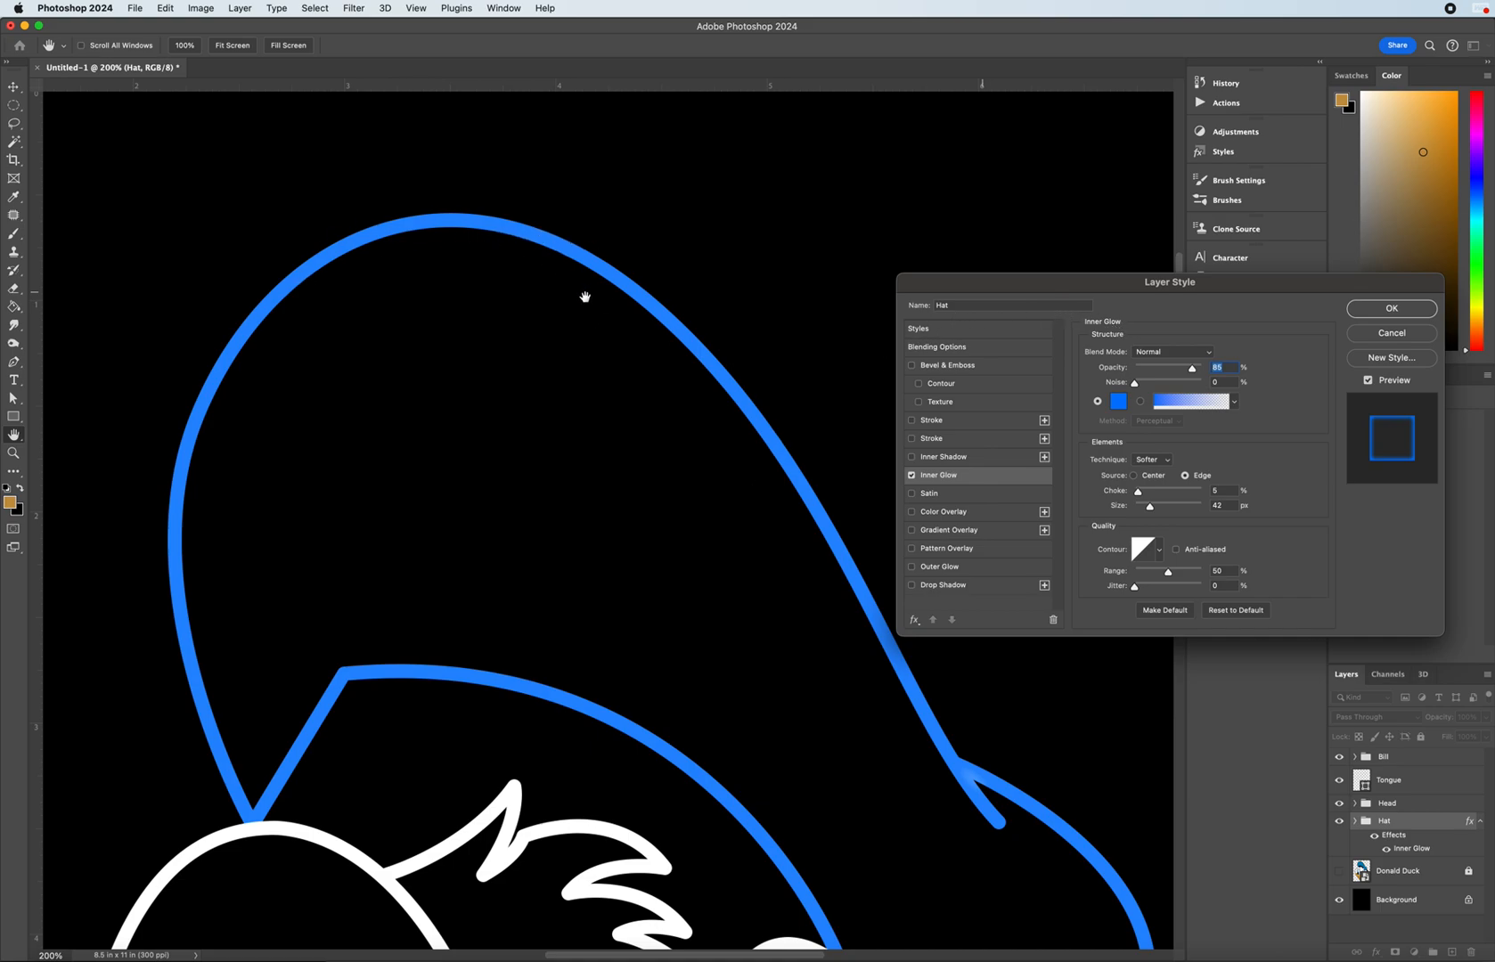
- Set the Inner Glow's choke to 0% and its size to 15 px
click(1224, 491)
text(0)
key(Tab)
text(3)
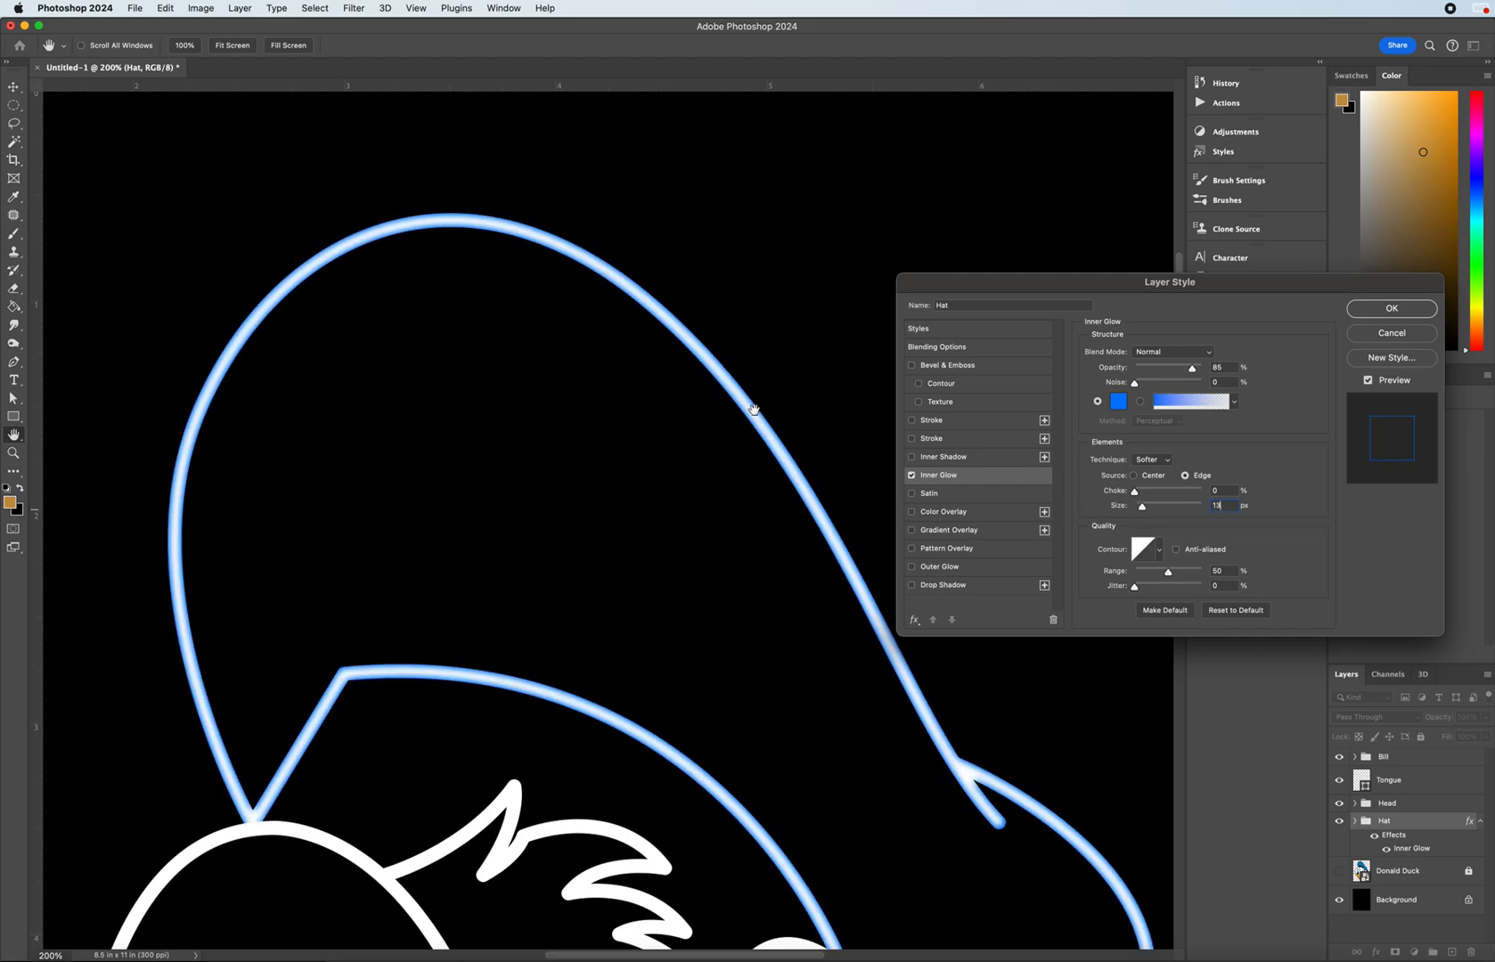
key(super+equal)
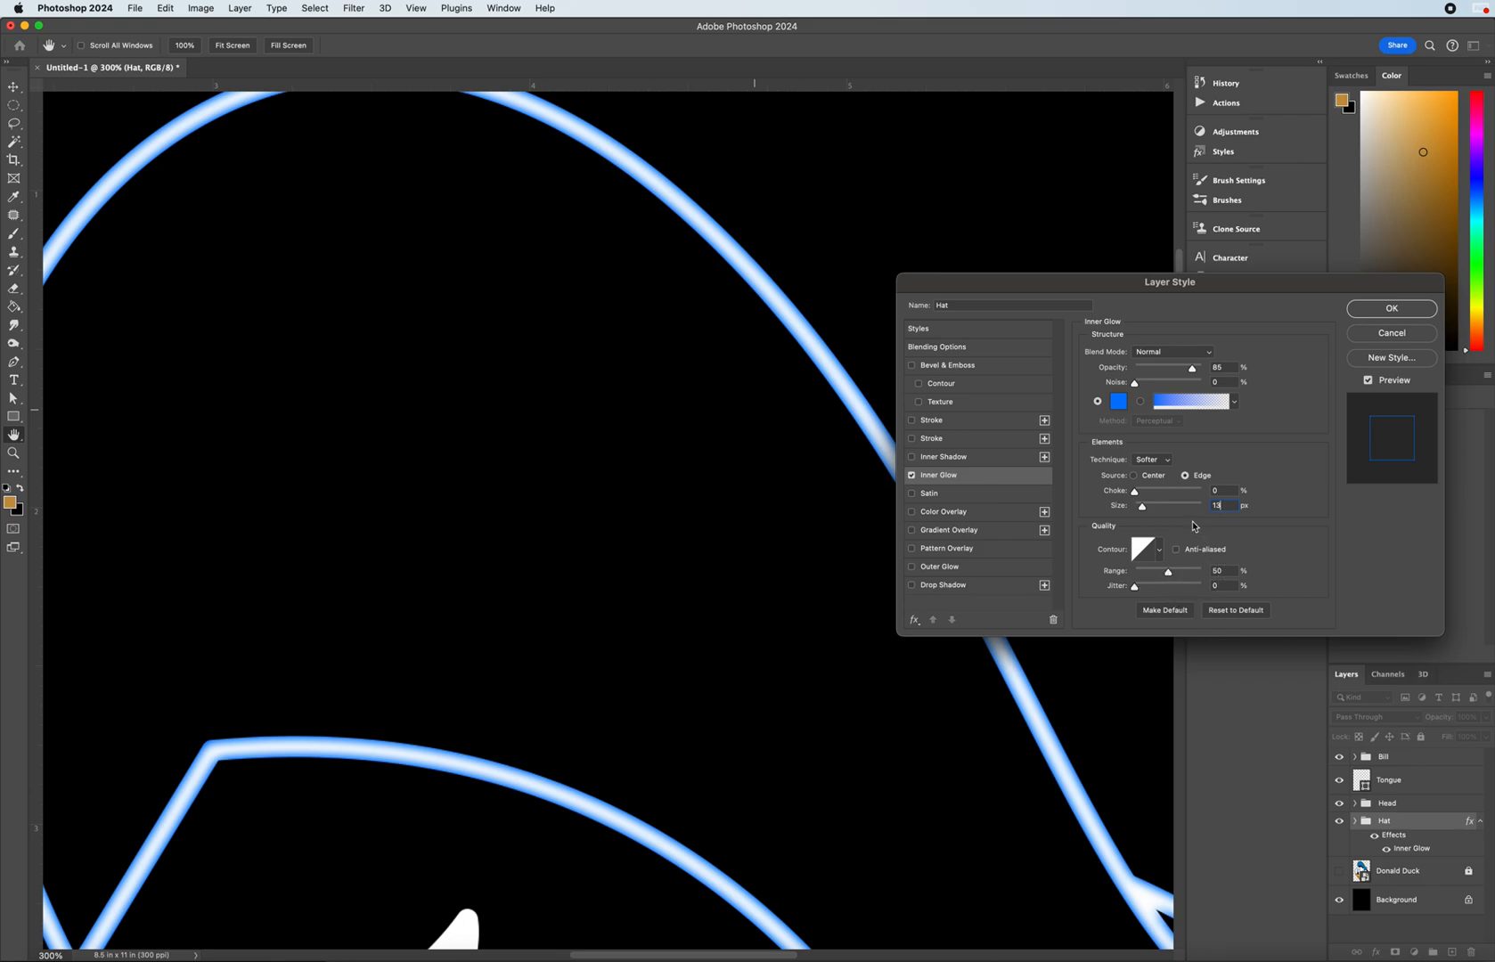
drag(1225, 506, 1186, 510)
text(18)
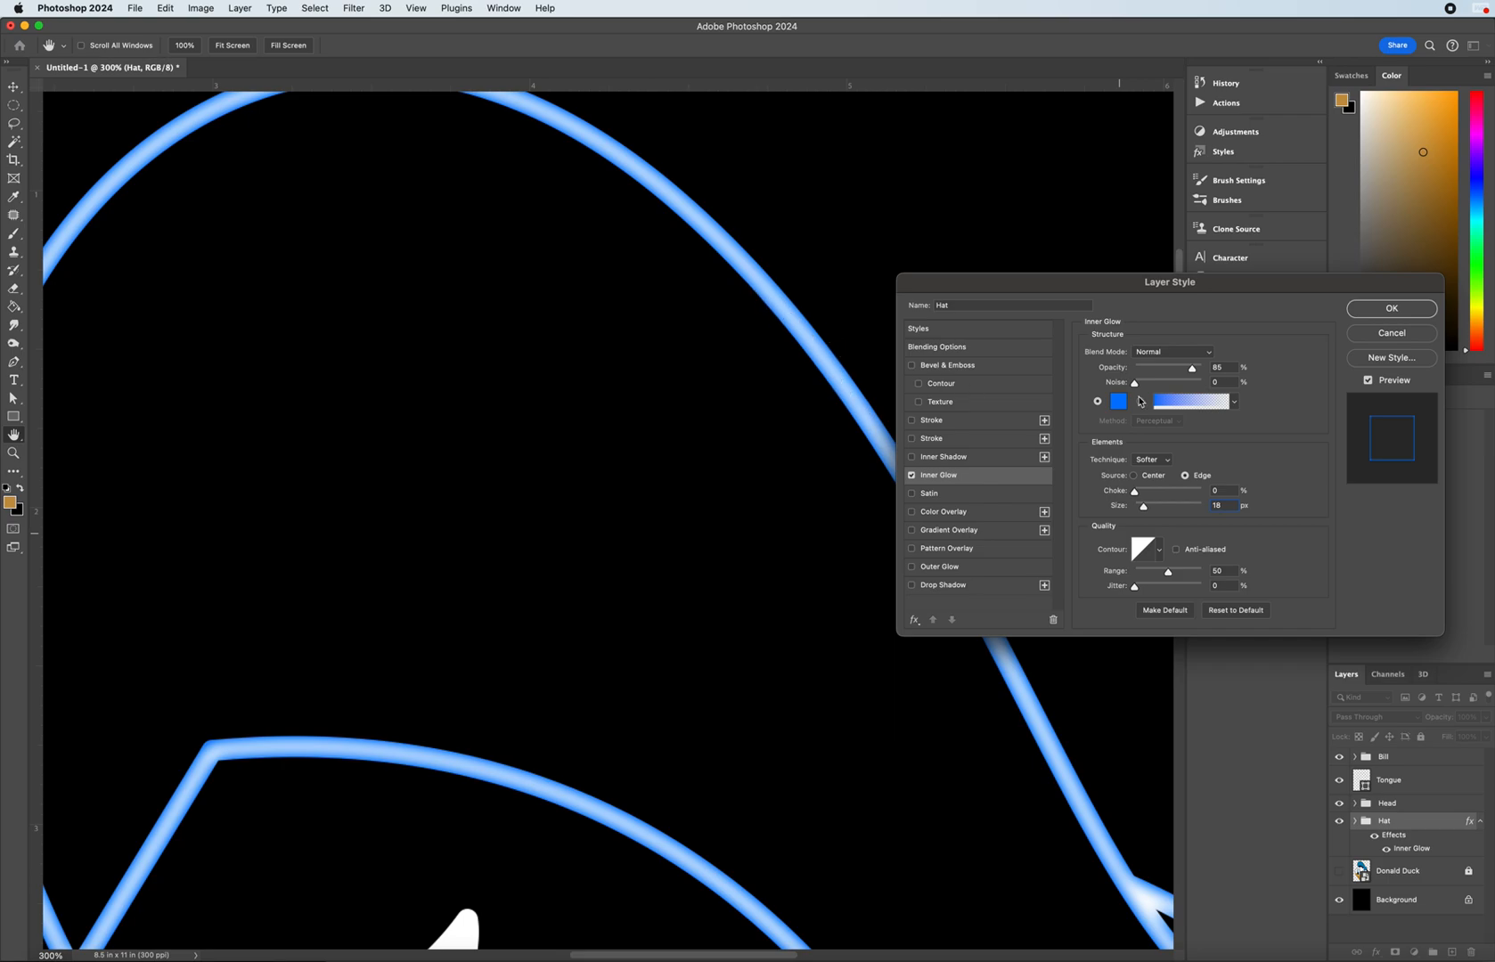
double_click(1223, 508)
text(15)
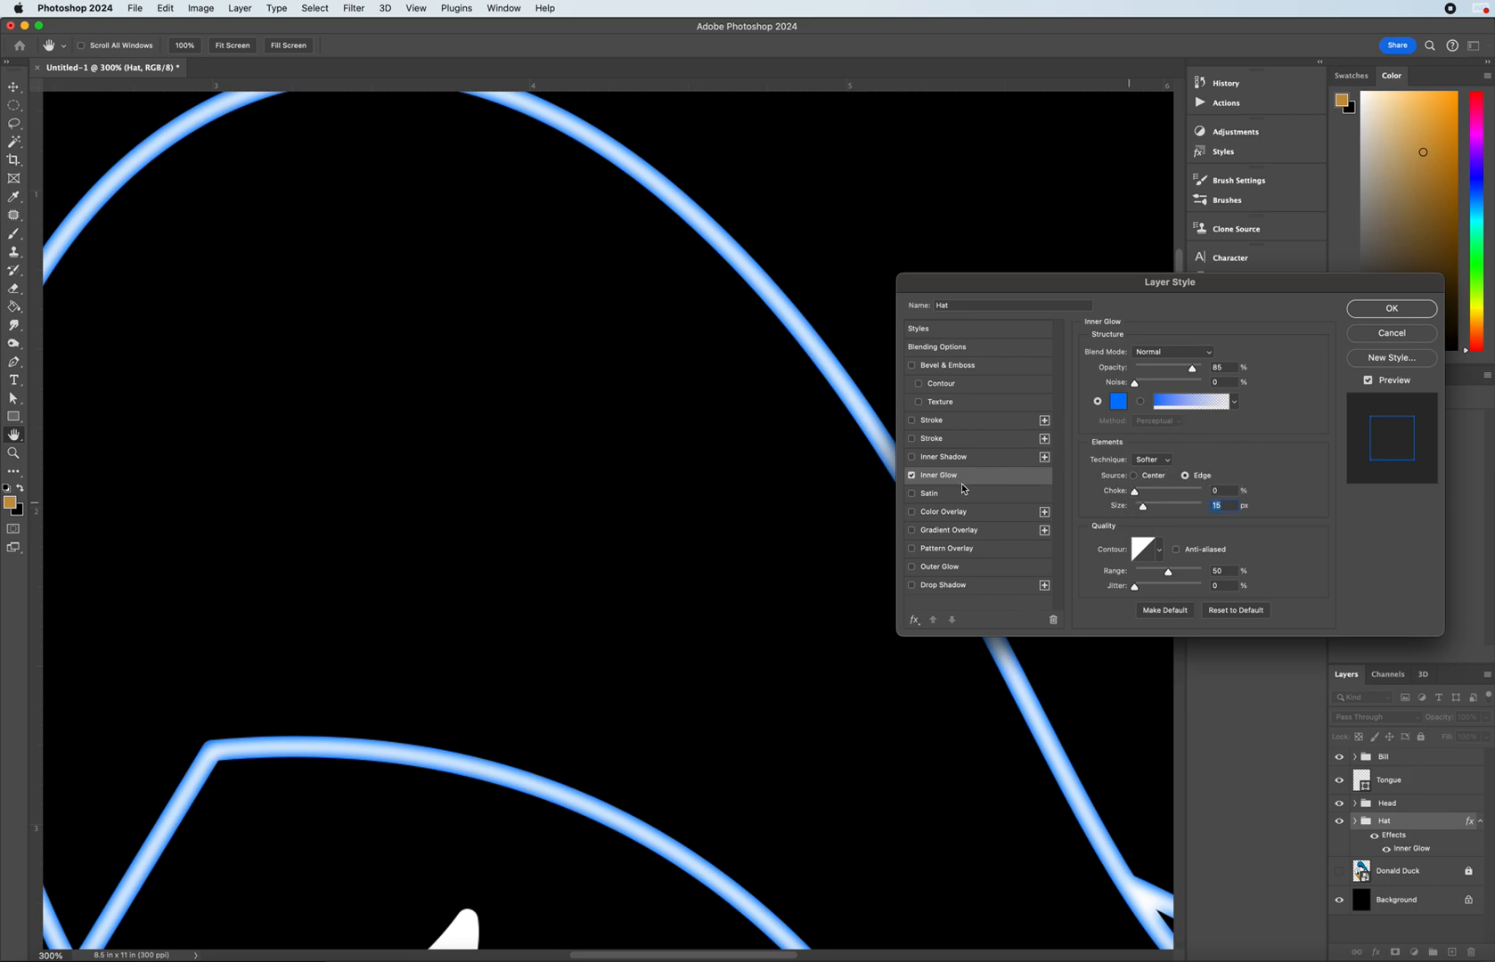
- Add an Outer Glow to the Hat group and set its colour to blue 0078ff
click(938, 571)
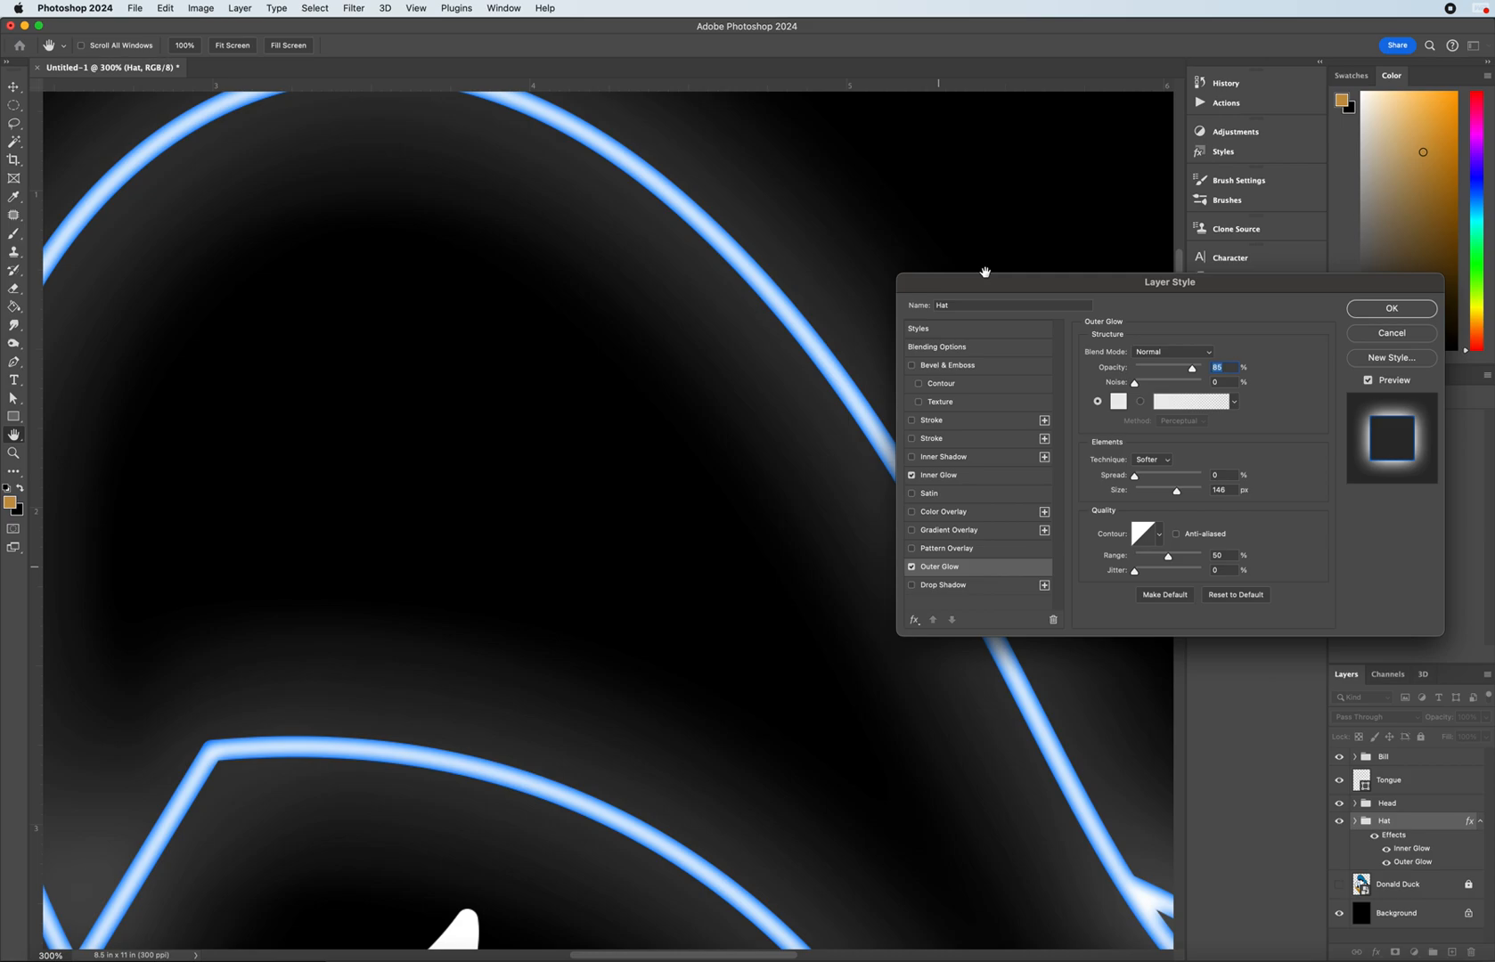
drag(1114, 288, 1004, 276)
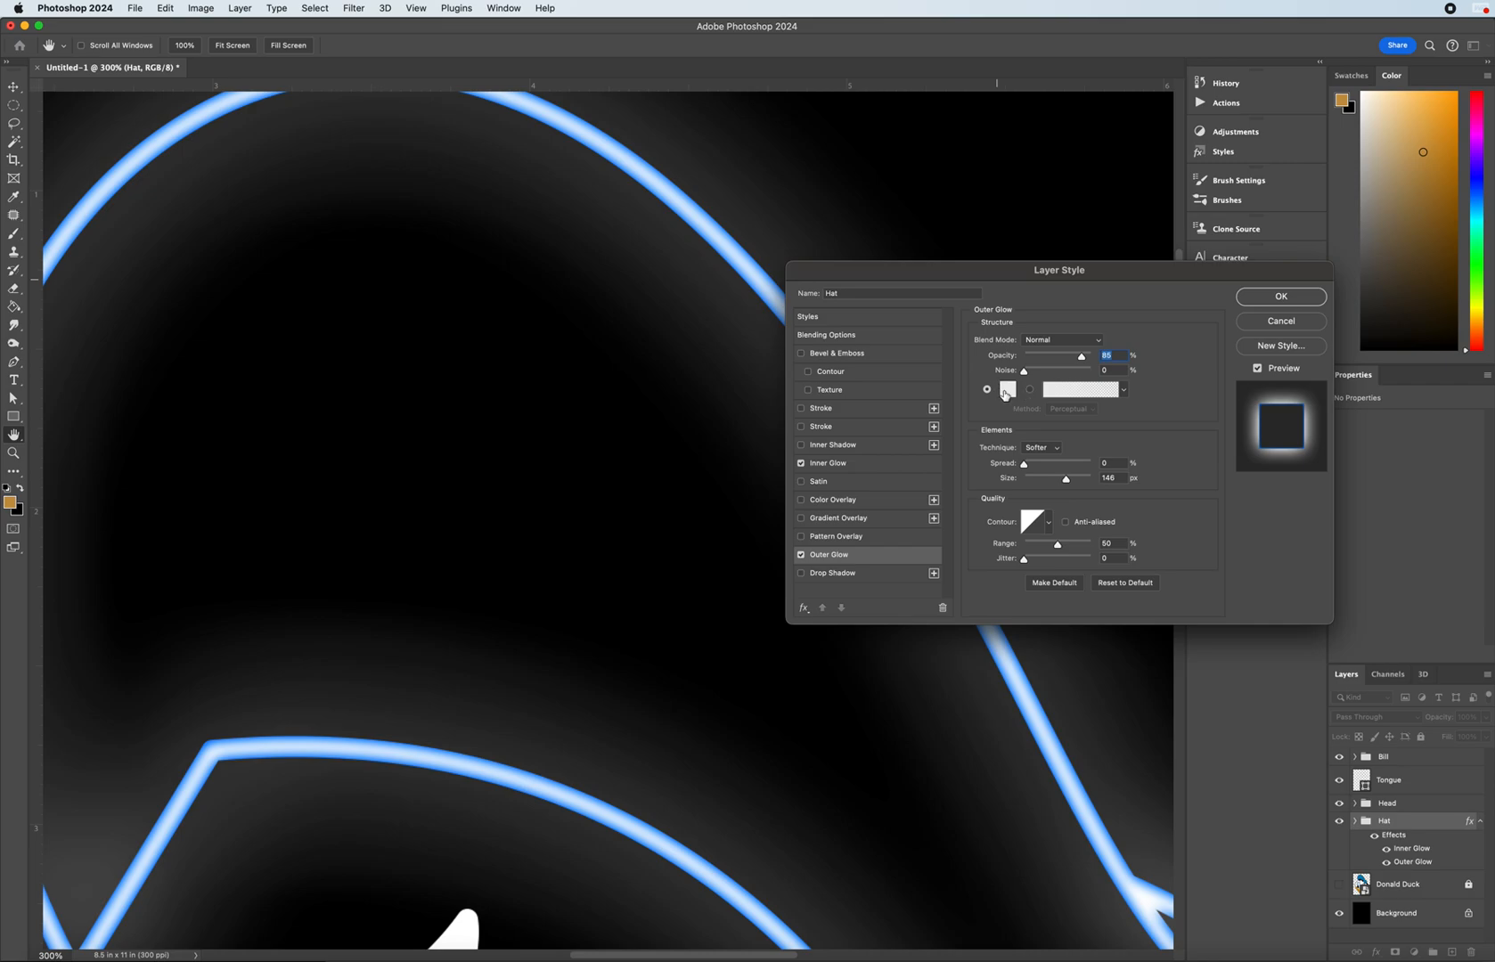
click(1007, 393)
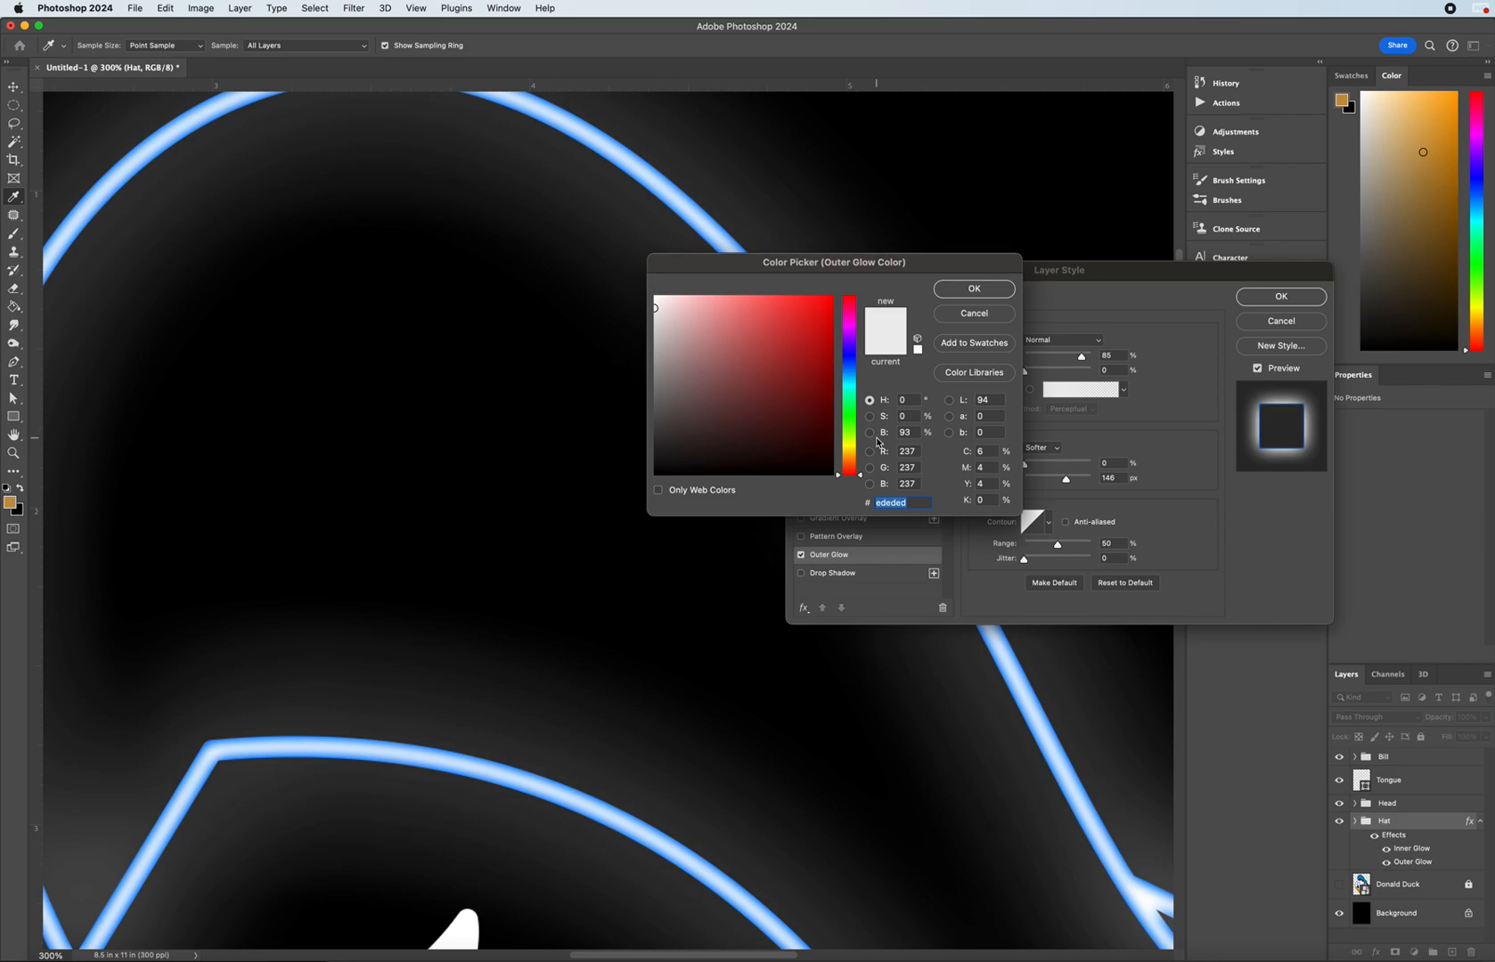
text(0078ff)
drag(876, 269, 1084, 183)
click(1174, 214)
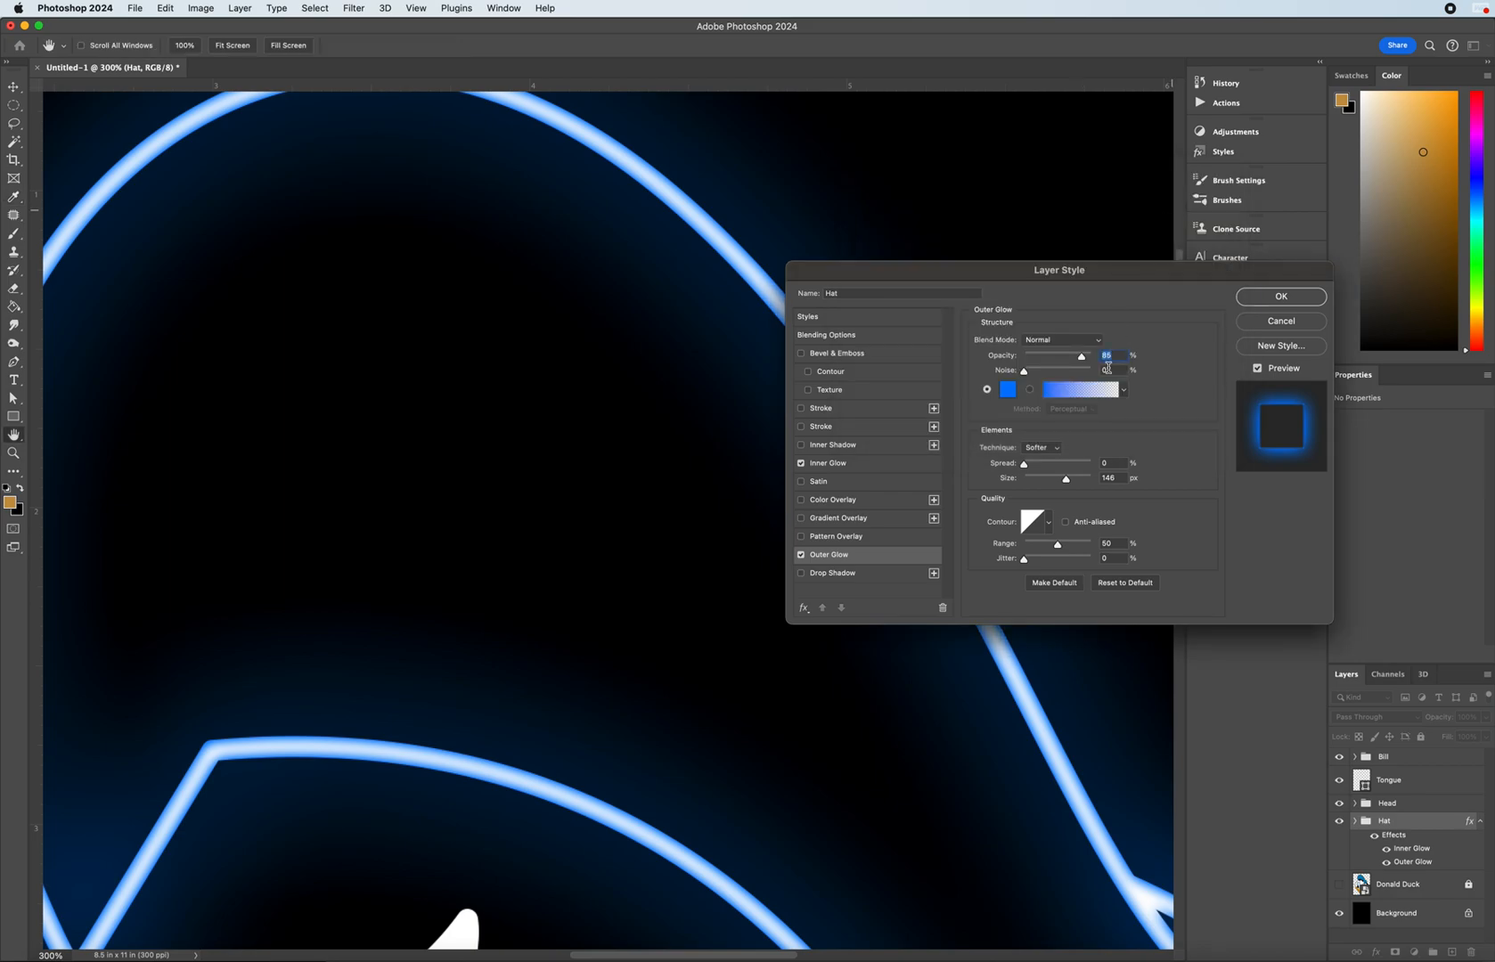
- Reduce the Outer Glow's size to 55 px
drag(967, 277, 1061, 230)
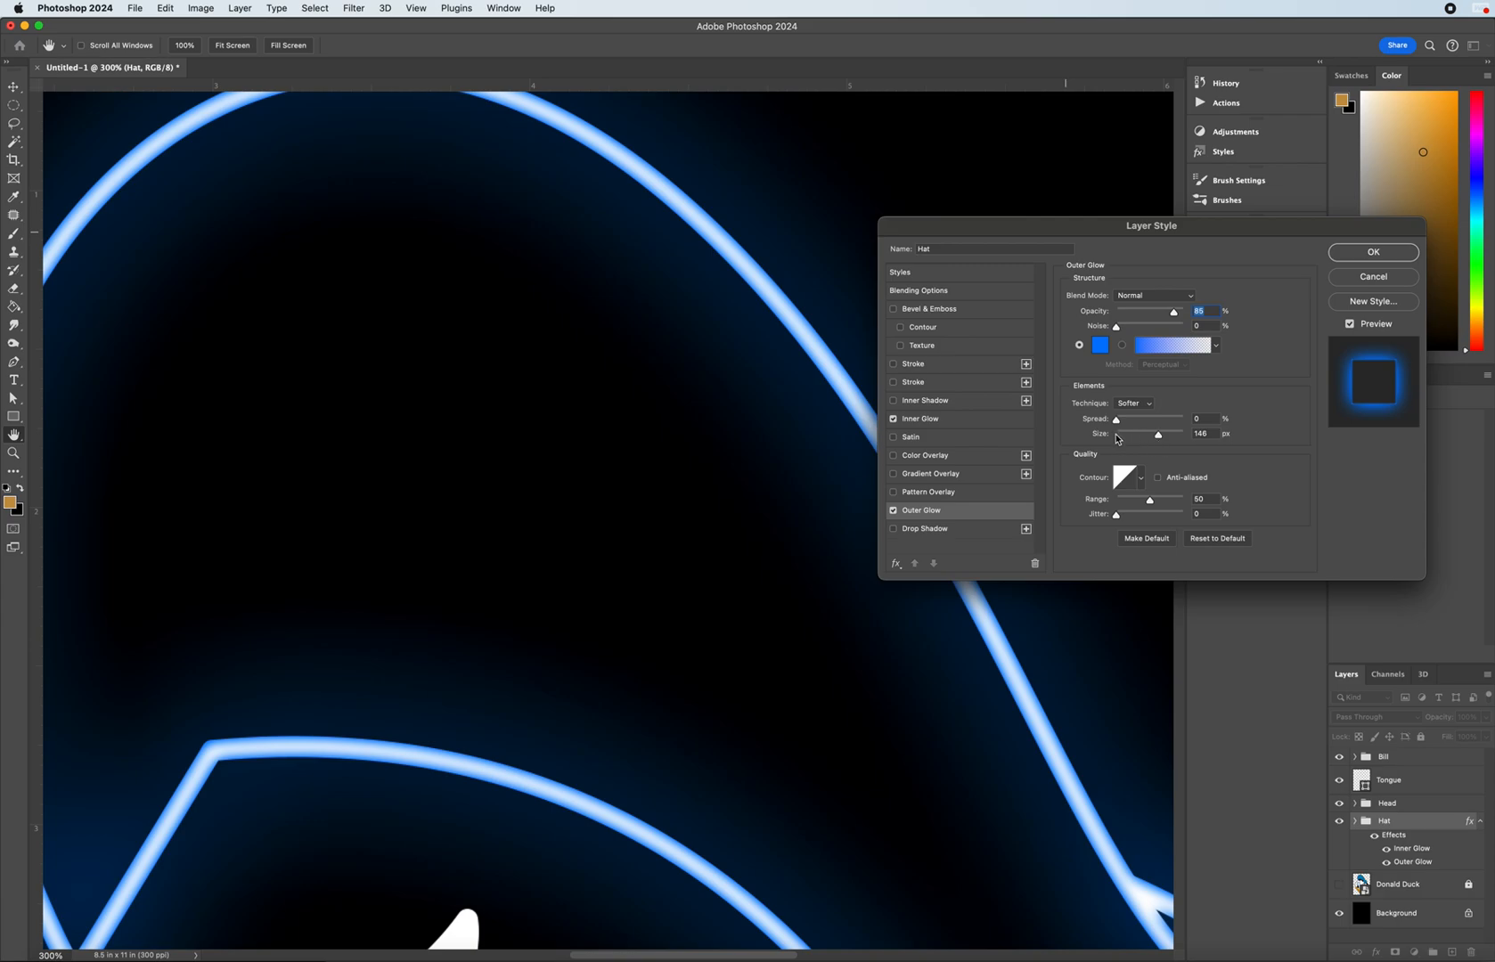
drag(1159, 440, 1136, 440)
double_click(1204, 435)
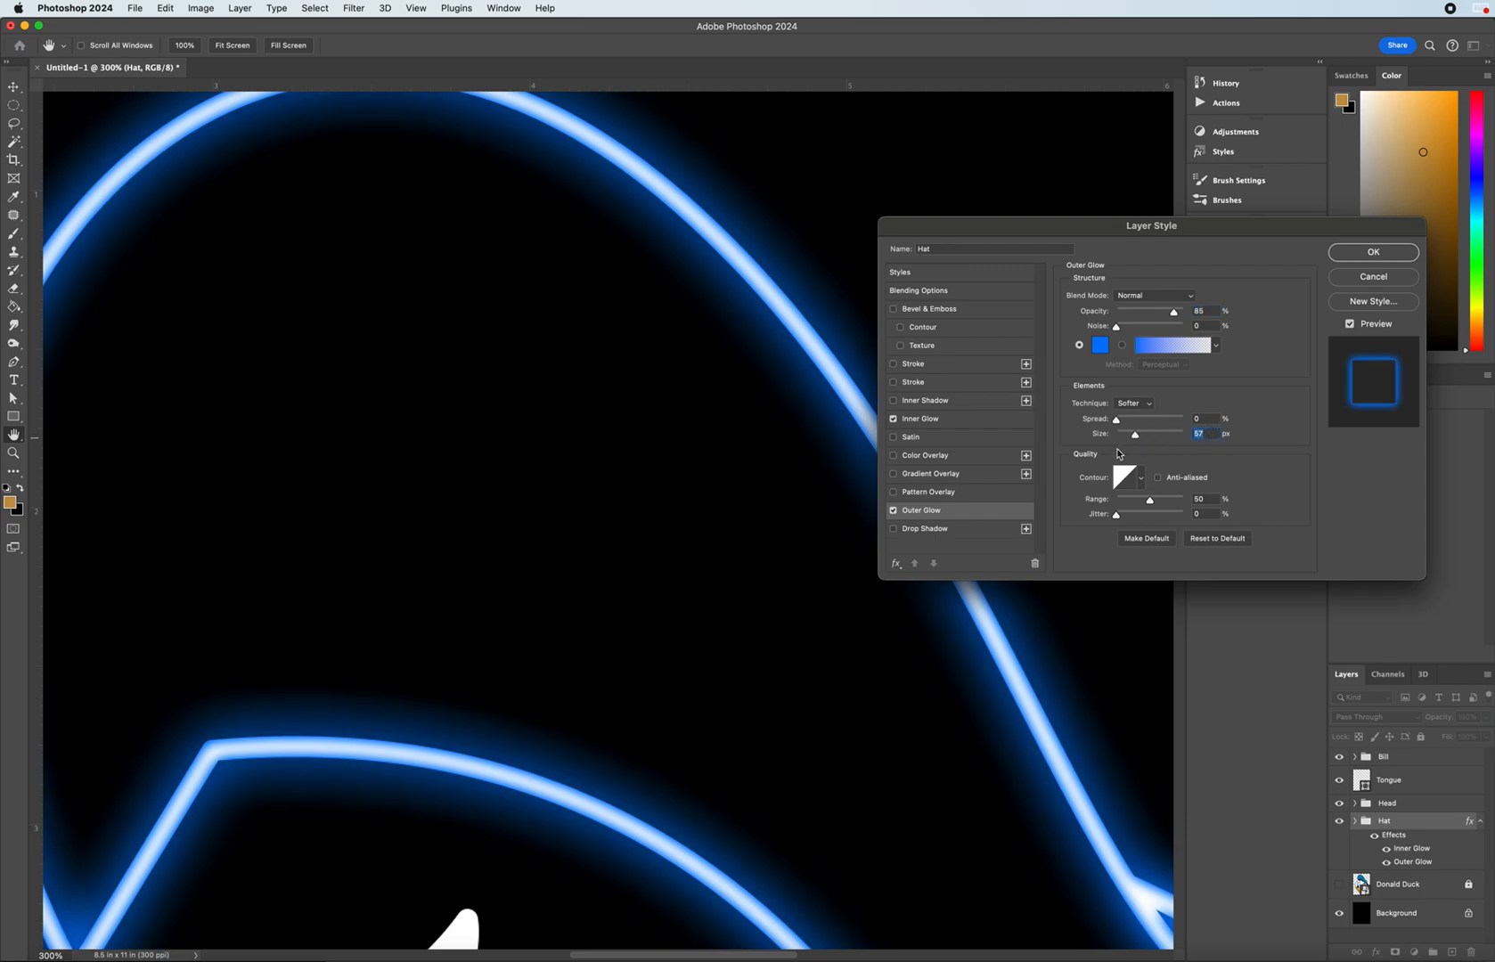
text(55)
click(1162, 449)
- Add a Drop Shadow to the Hat group and set its colour to blue 0078ff
click(945, 533)
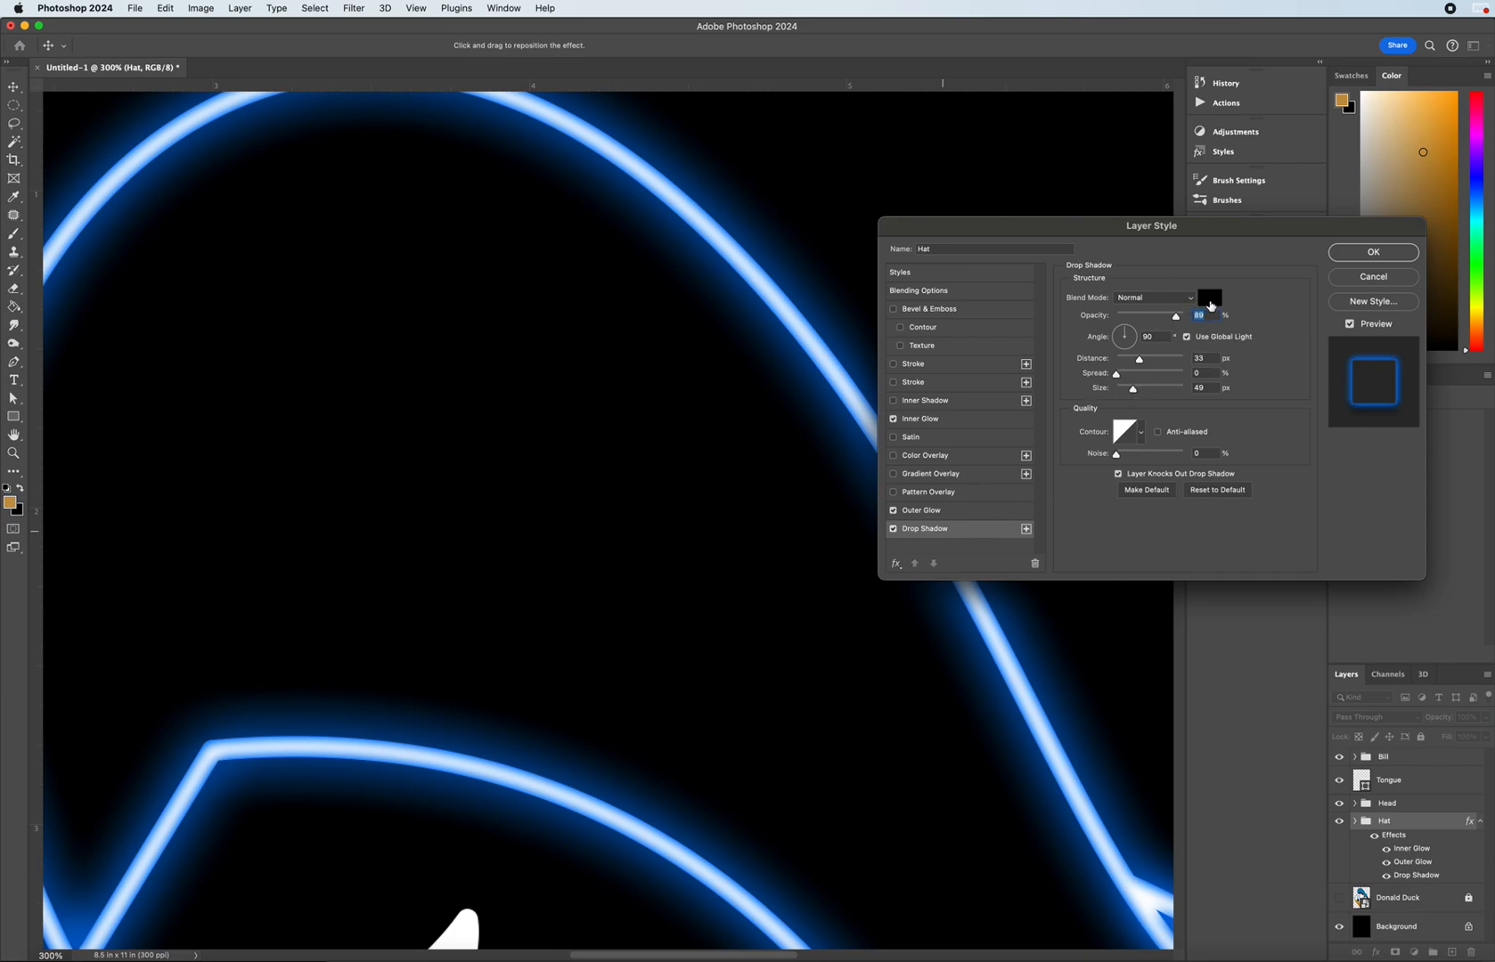
click(1210, 301)
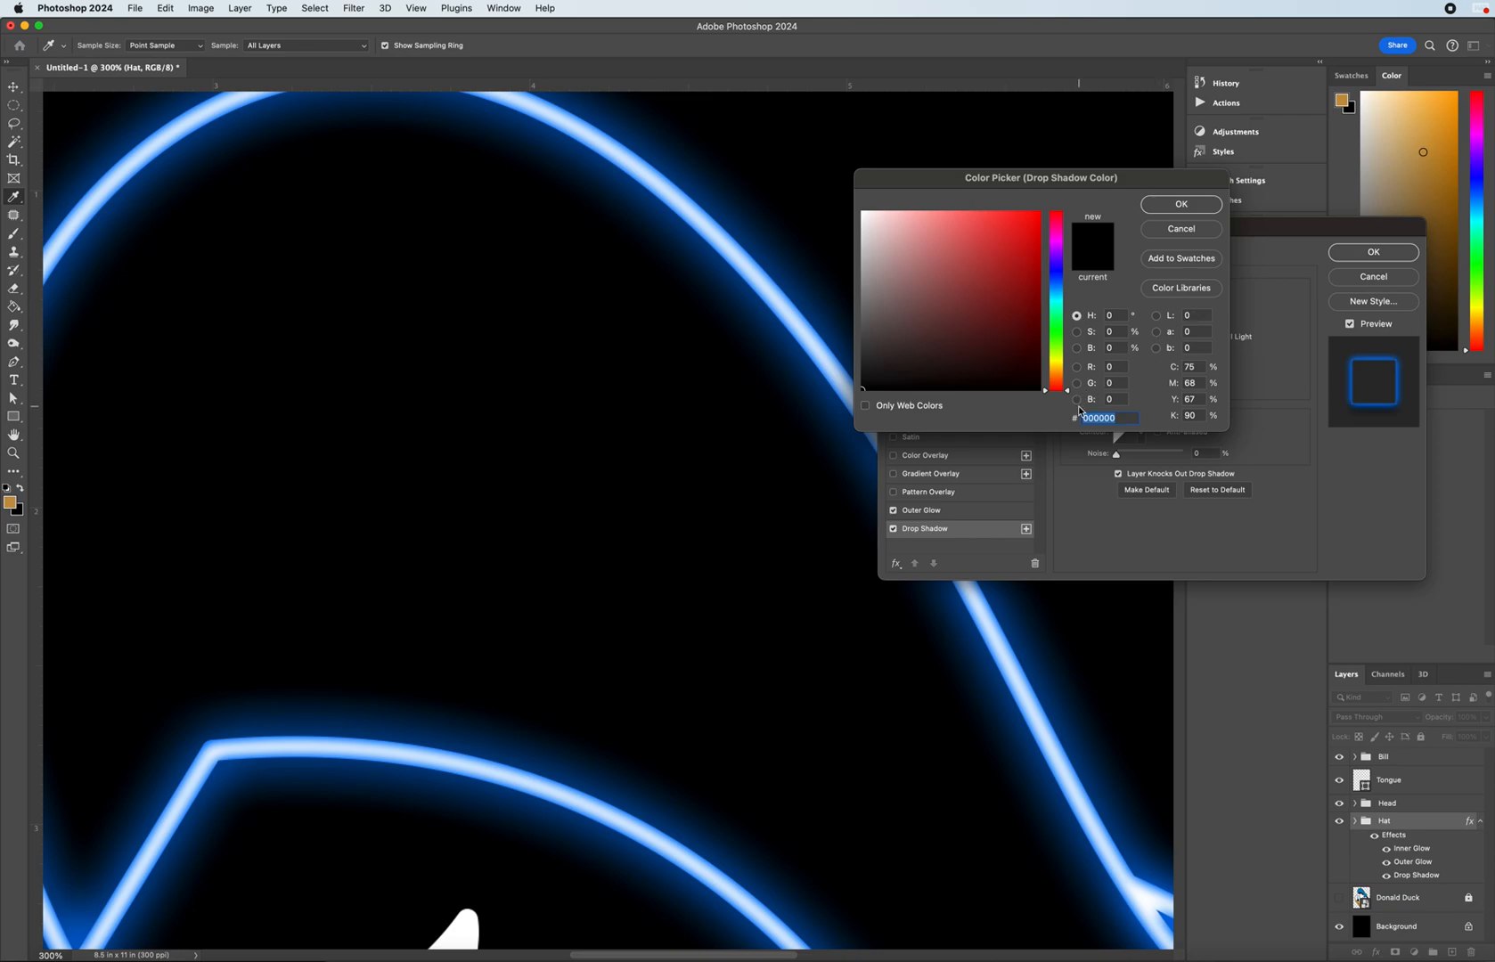
text(0078ff)
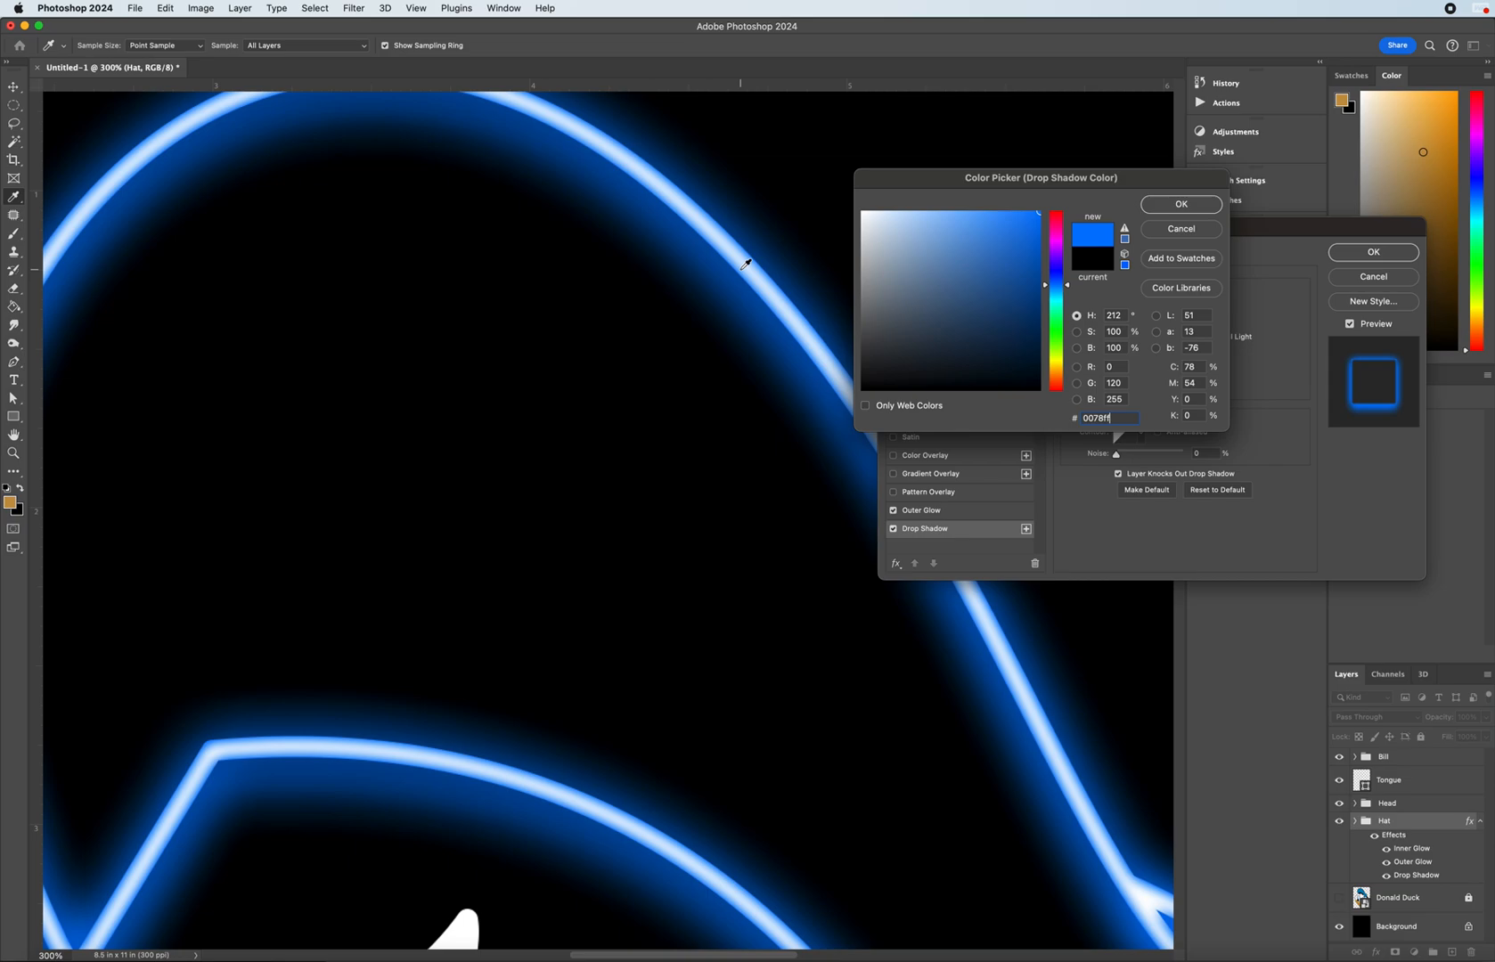
click(1191, 205)
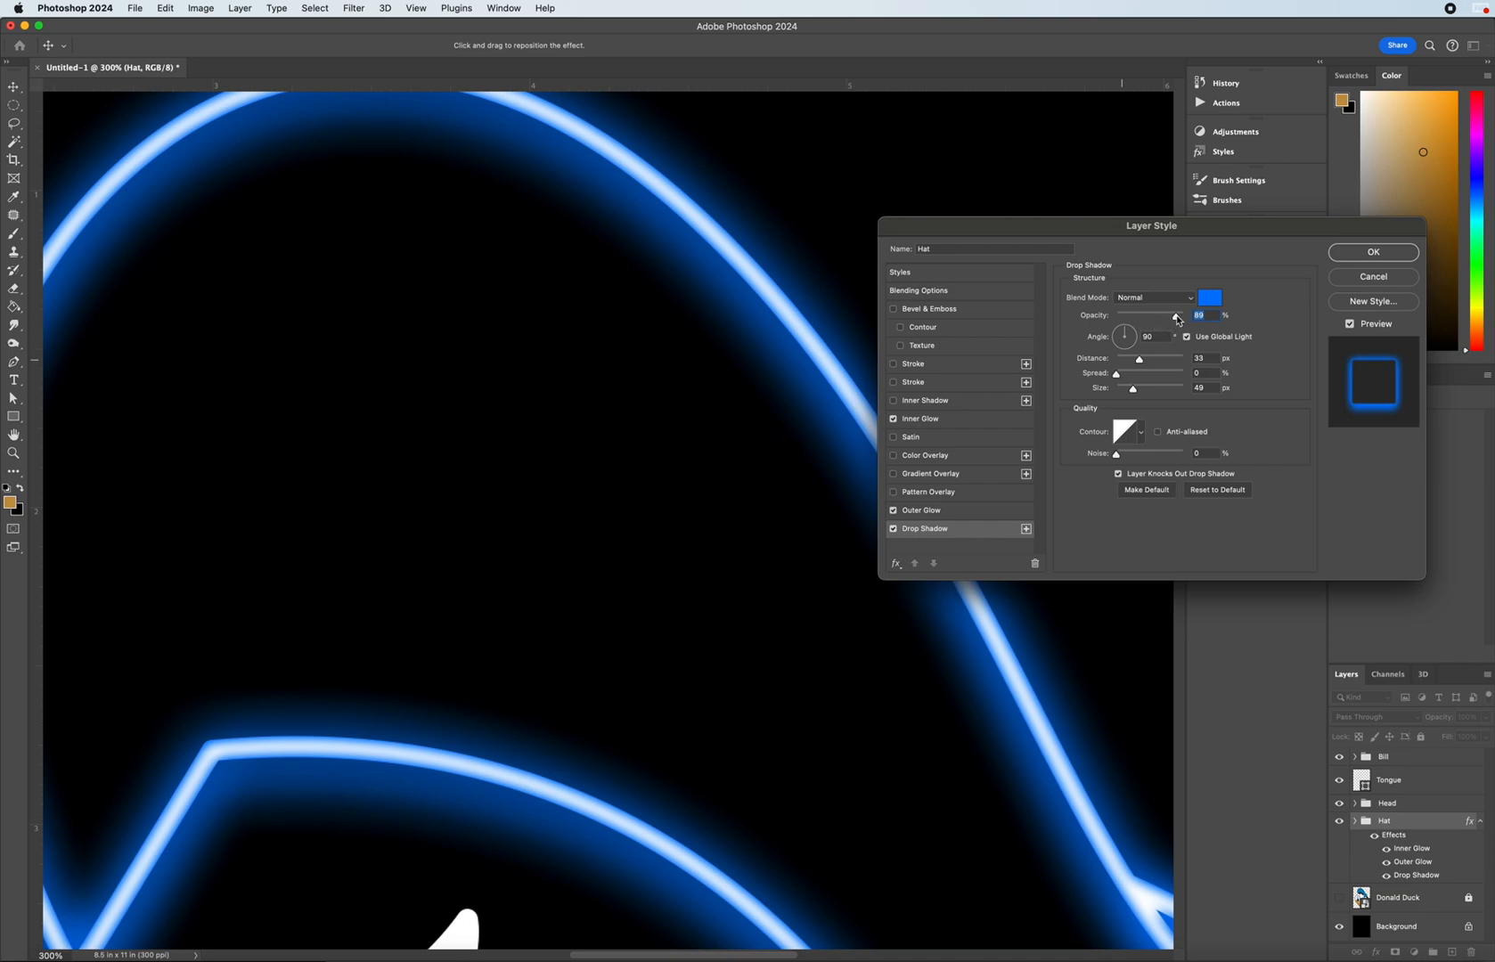
- Set the Drop Shadow's opacity to 70%, distance to 0 px, spread to 20% and size to 120 px
drag(1178, 319, 1169, 320)
text(70)
click(1127, 363)
mouse_move(1127, 365)
mouse_down()
mouse_move(1130, 391)
mouse_move(1119, 383)
mouse_move(1132, 382)
mouse_up()
double_click(1213, 391)
text(12)
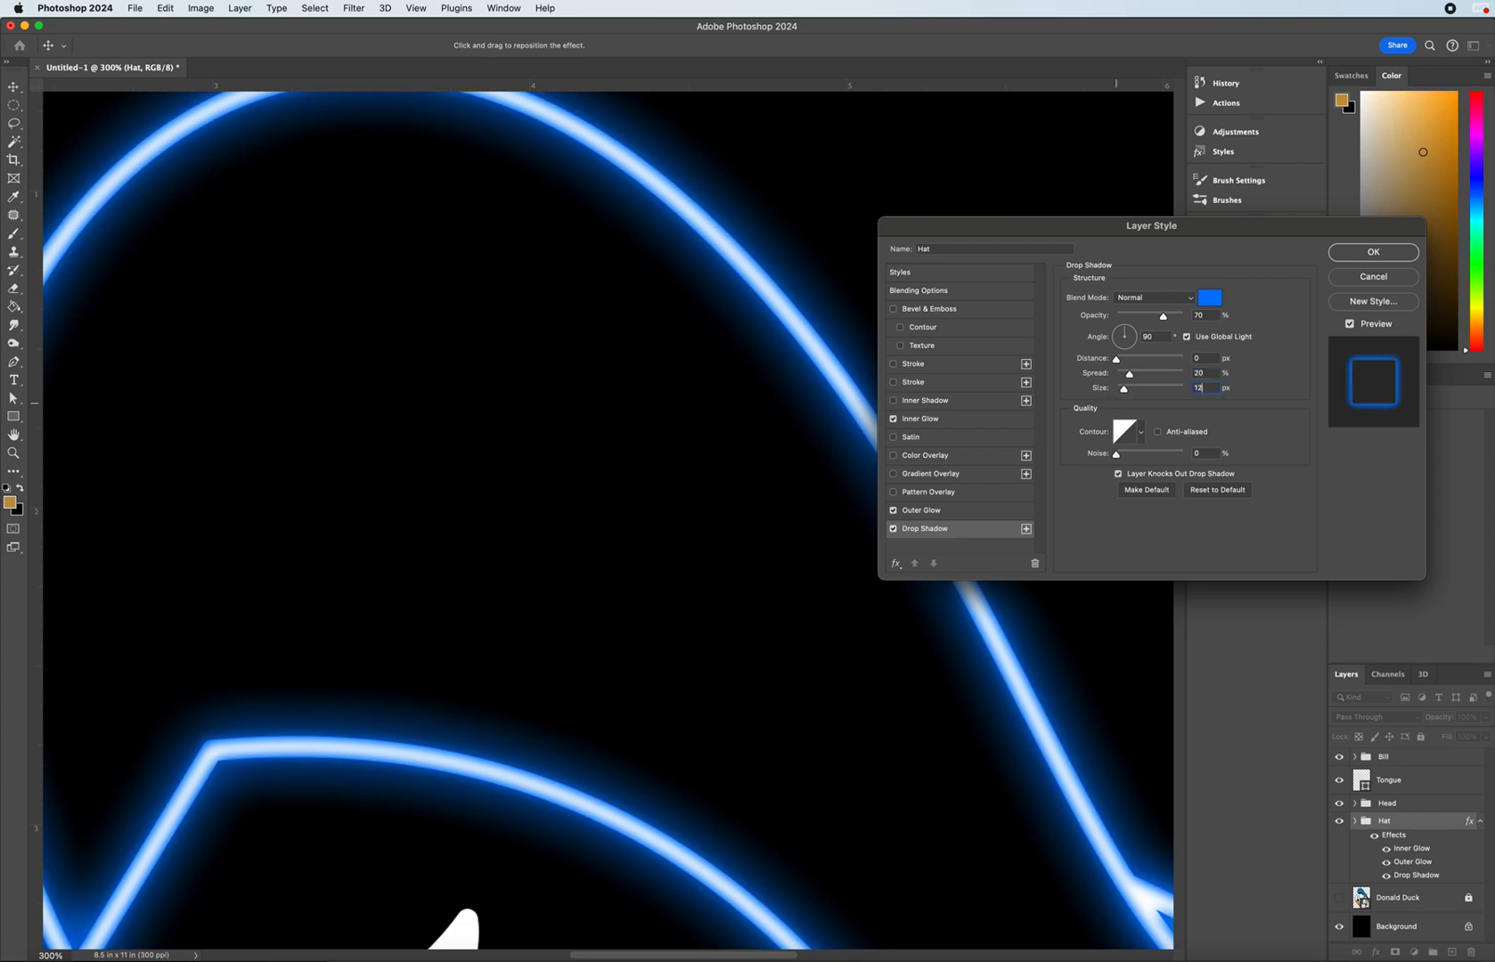
text(0)
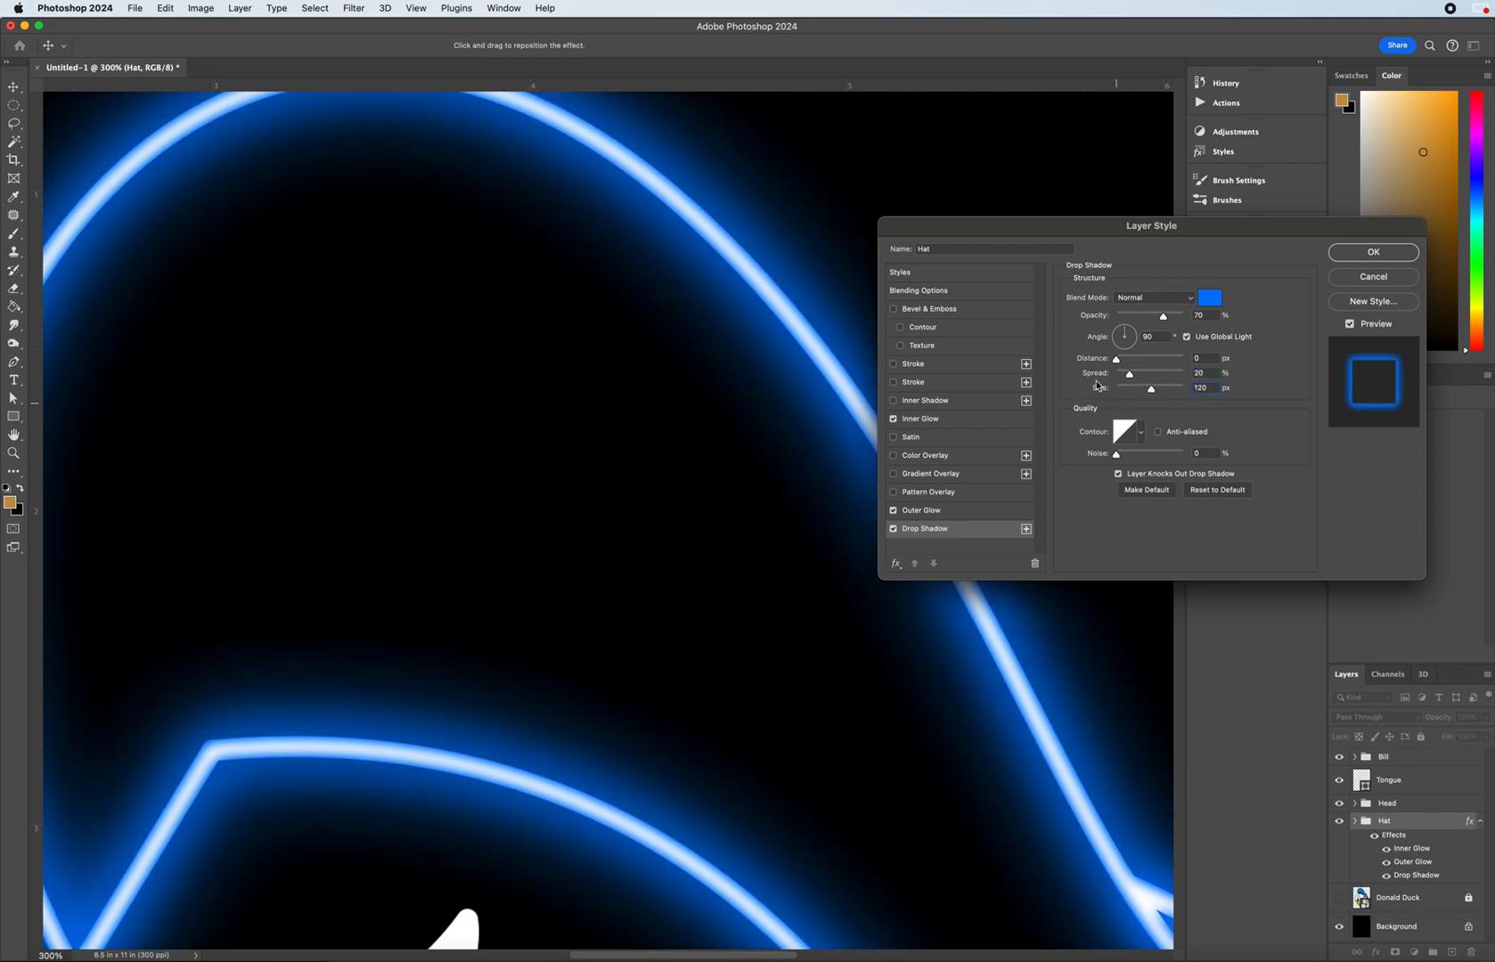
- Keep the Drop Shadow's linear contour and apply the finished glow and shadow effects to the Hat group
key(super+minus)
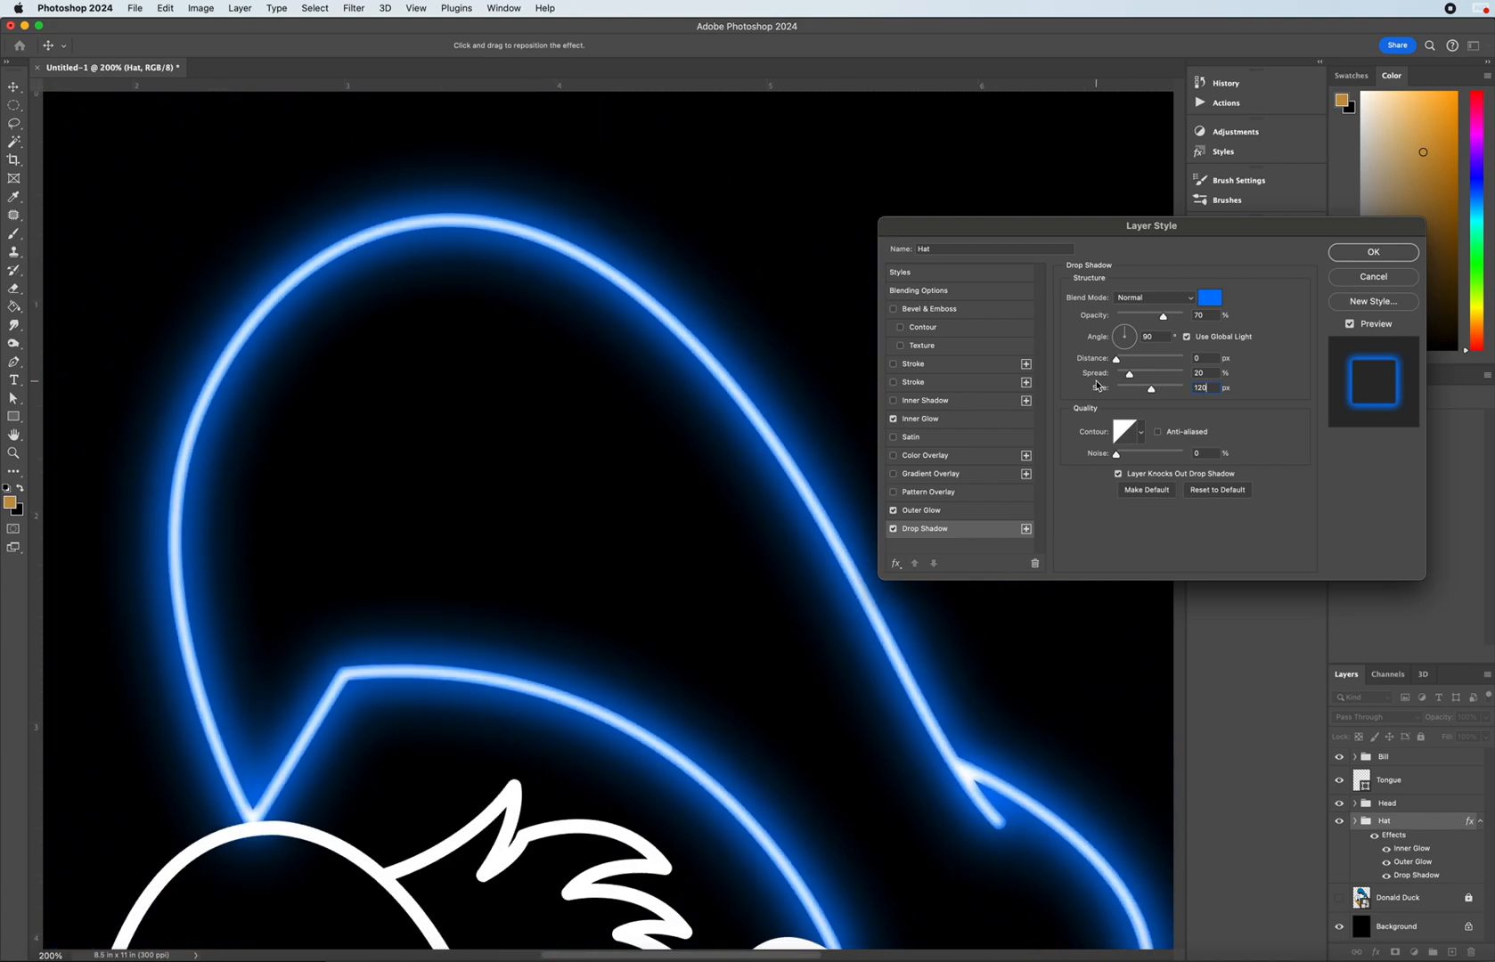
click(1145, 438)
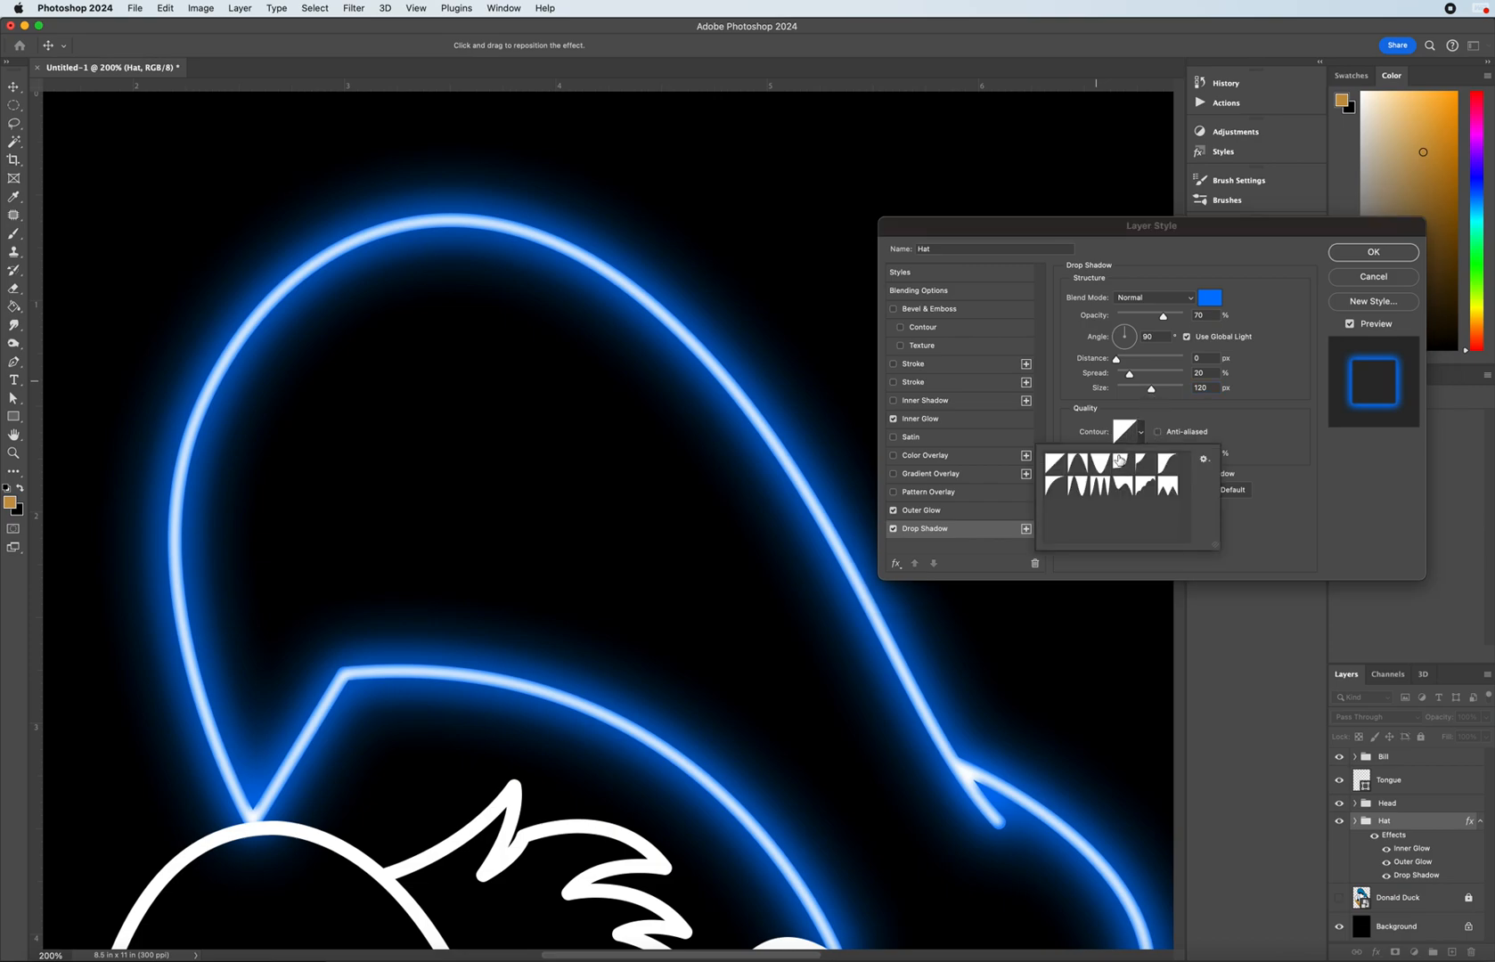
click(1160, 426)
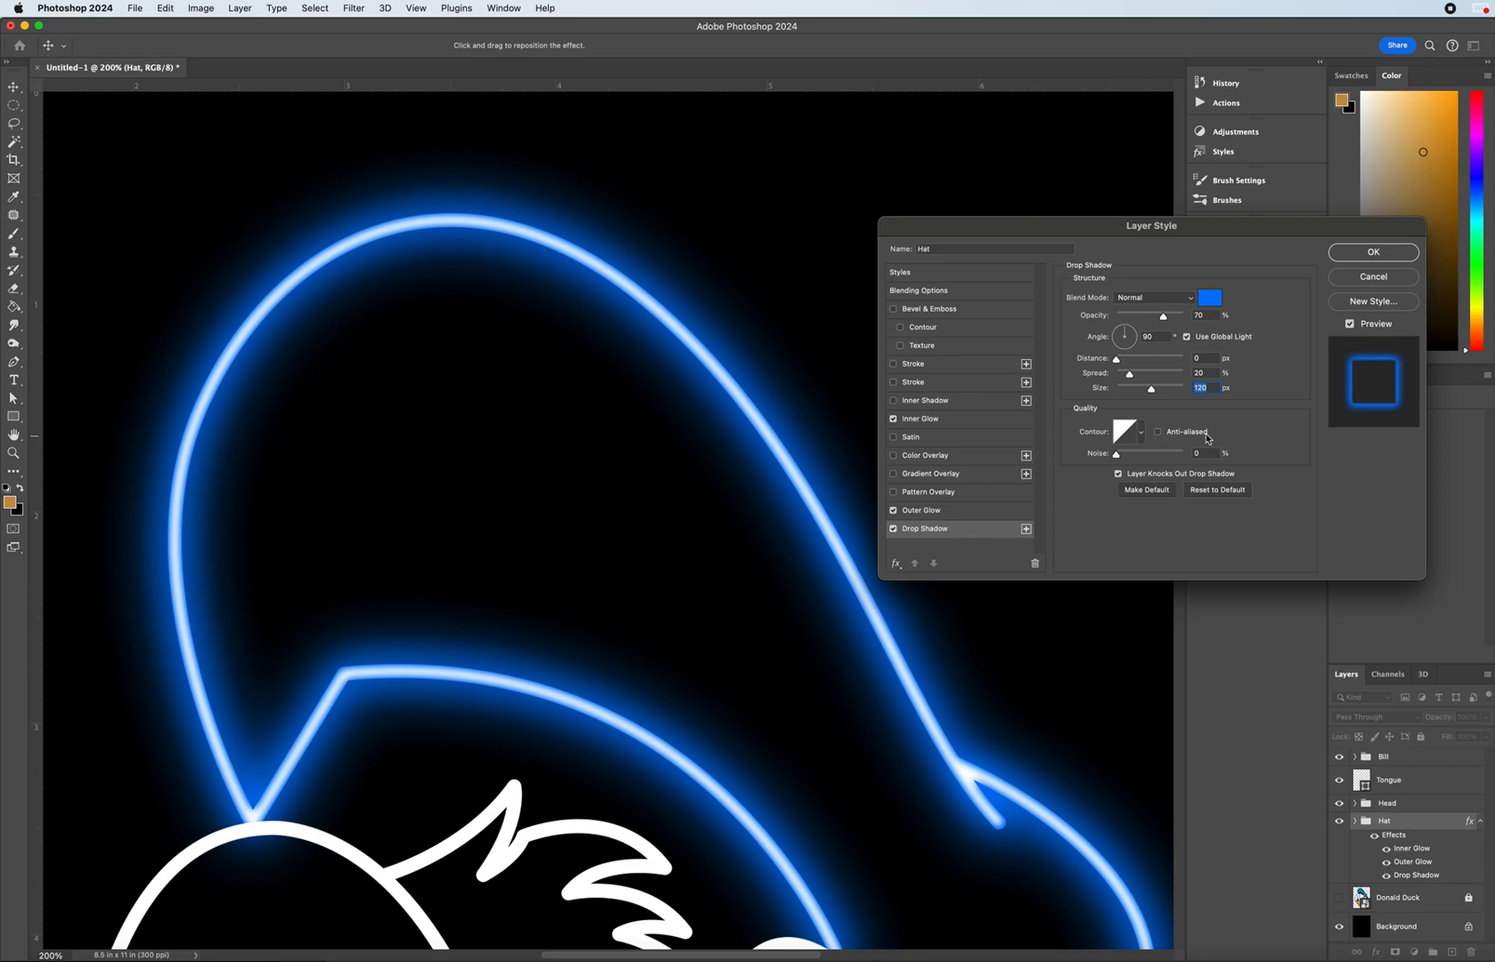
drag(1090, 234, 1000, 164)
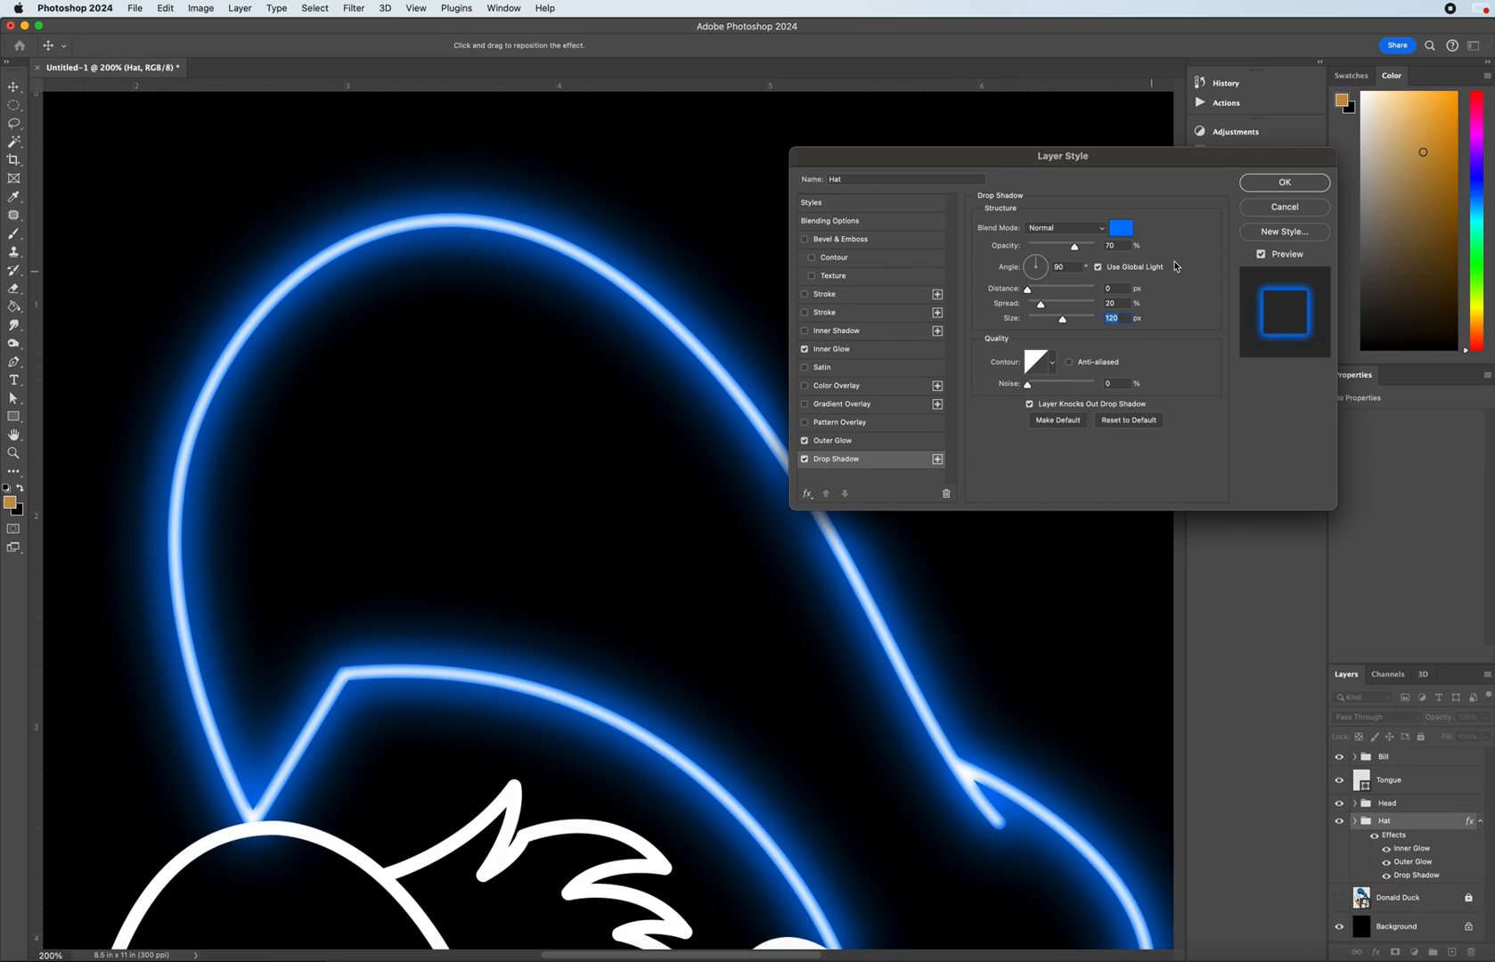
click(1284, 183)
scroll(1002, 341, up, 3)
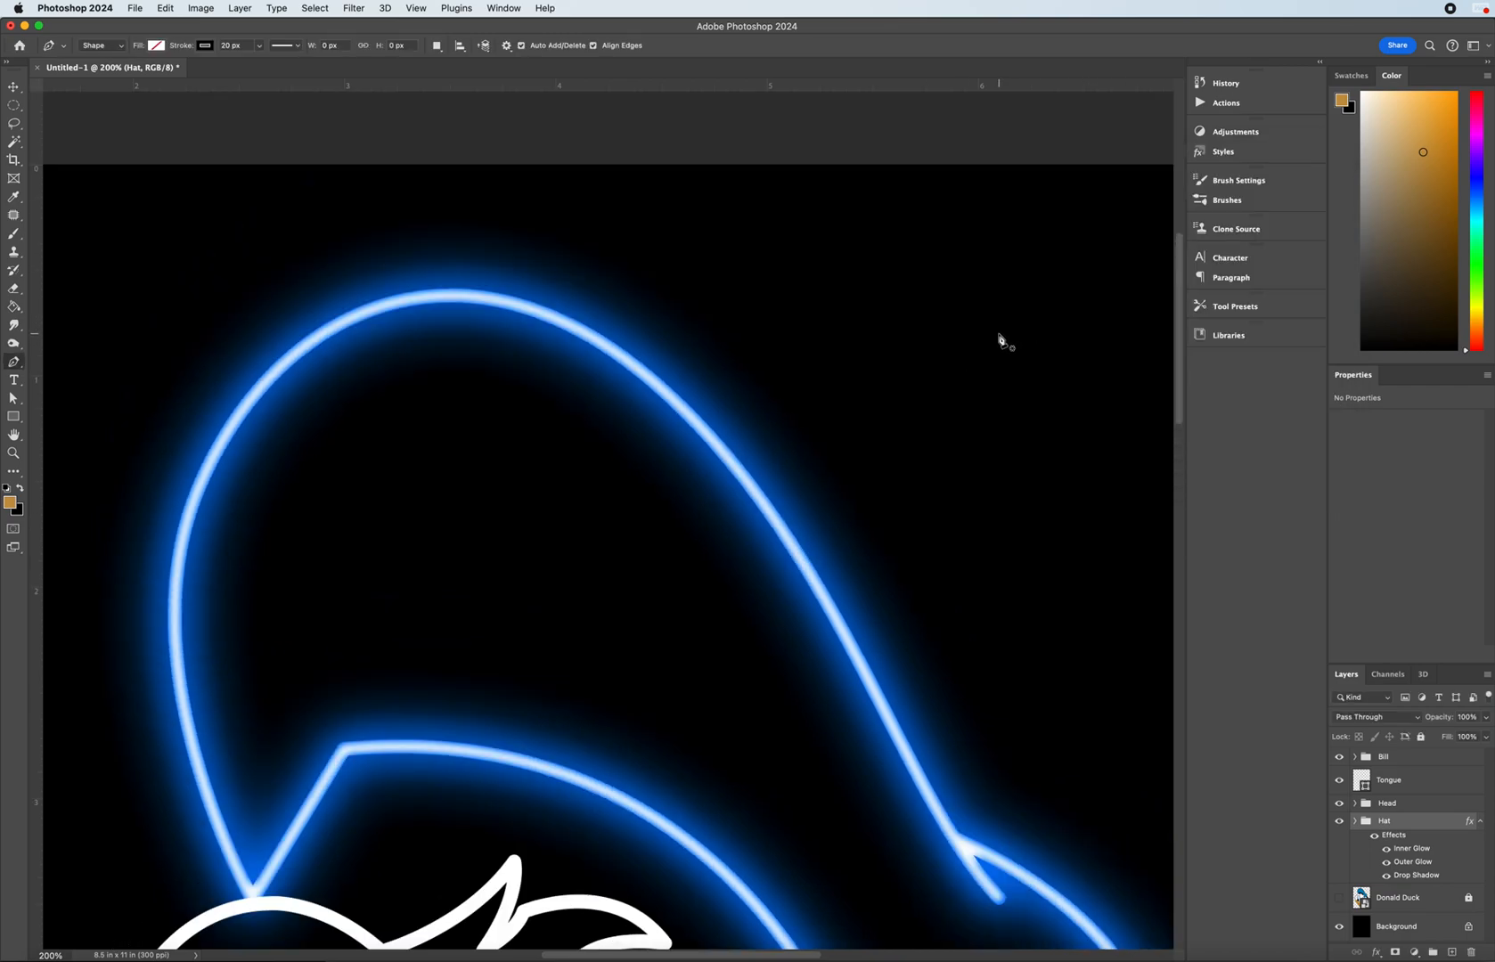
scroll(1000, 335, down, 3)
key(super+minus)
key(super+minus)
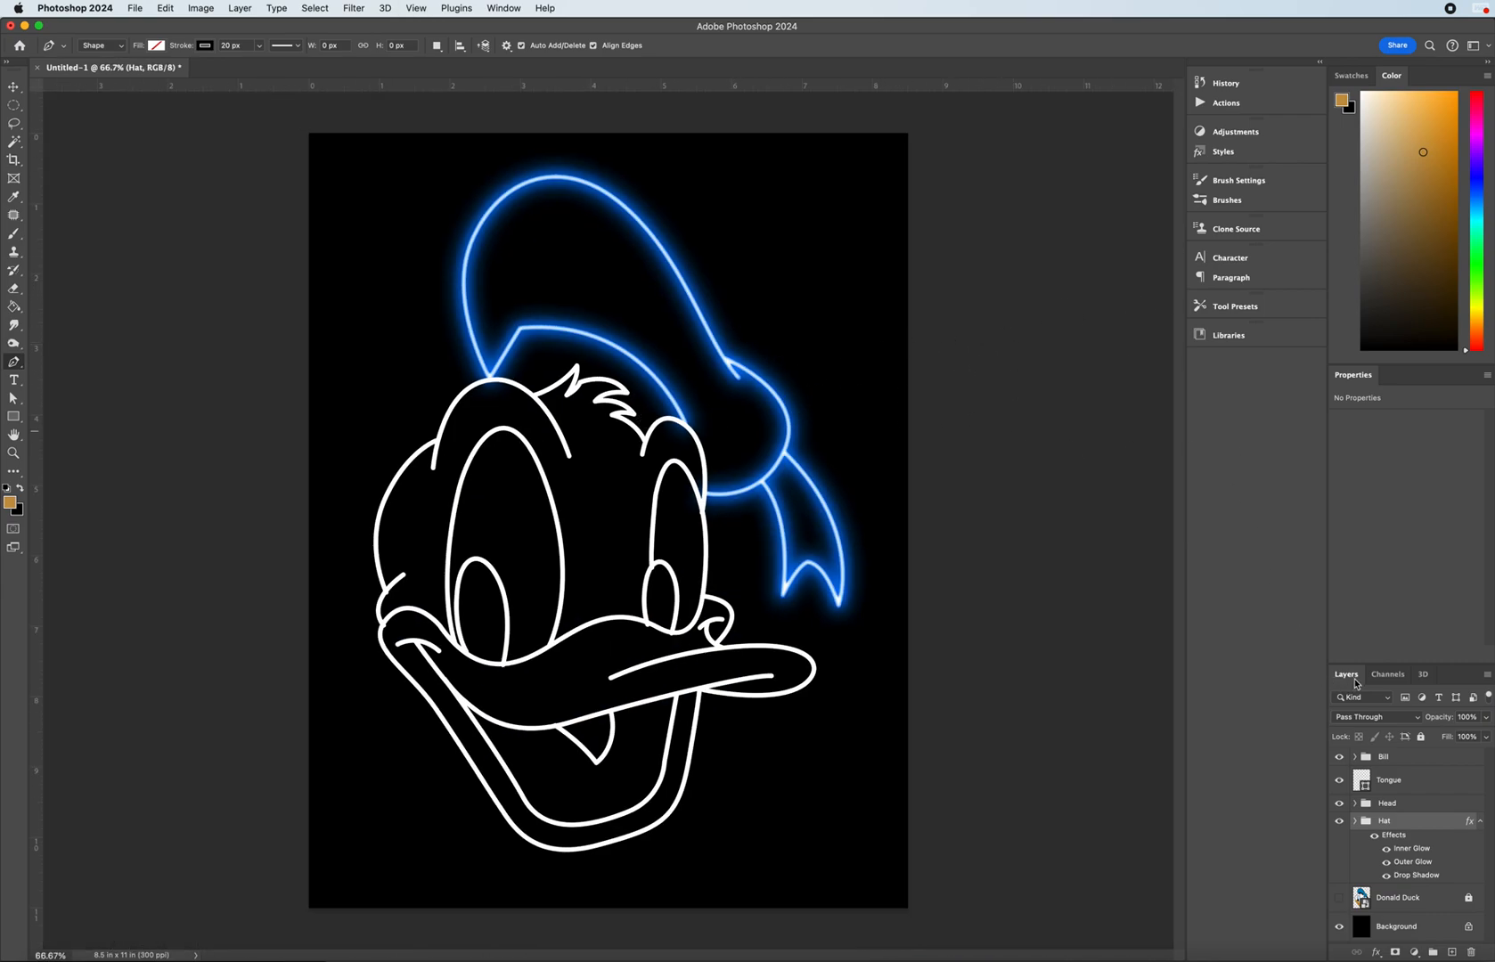
- Copy the Hat group's layer style and paste it onto the Tongue layer
right_click(1408, 826)
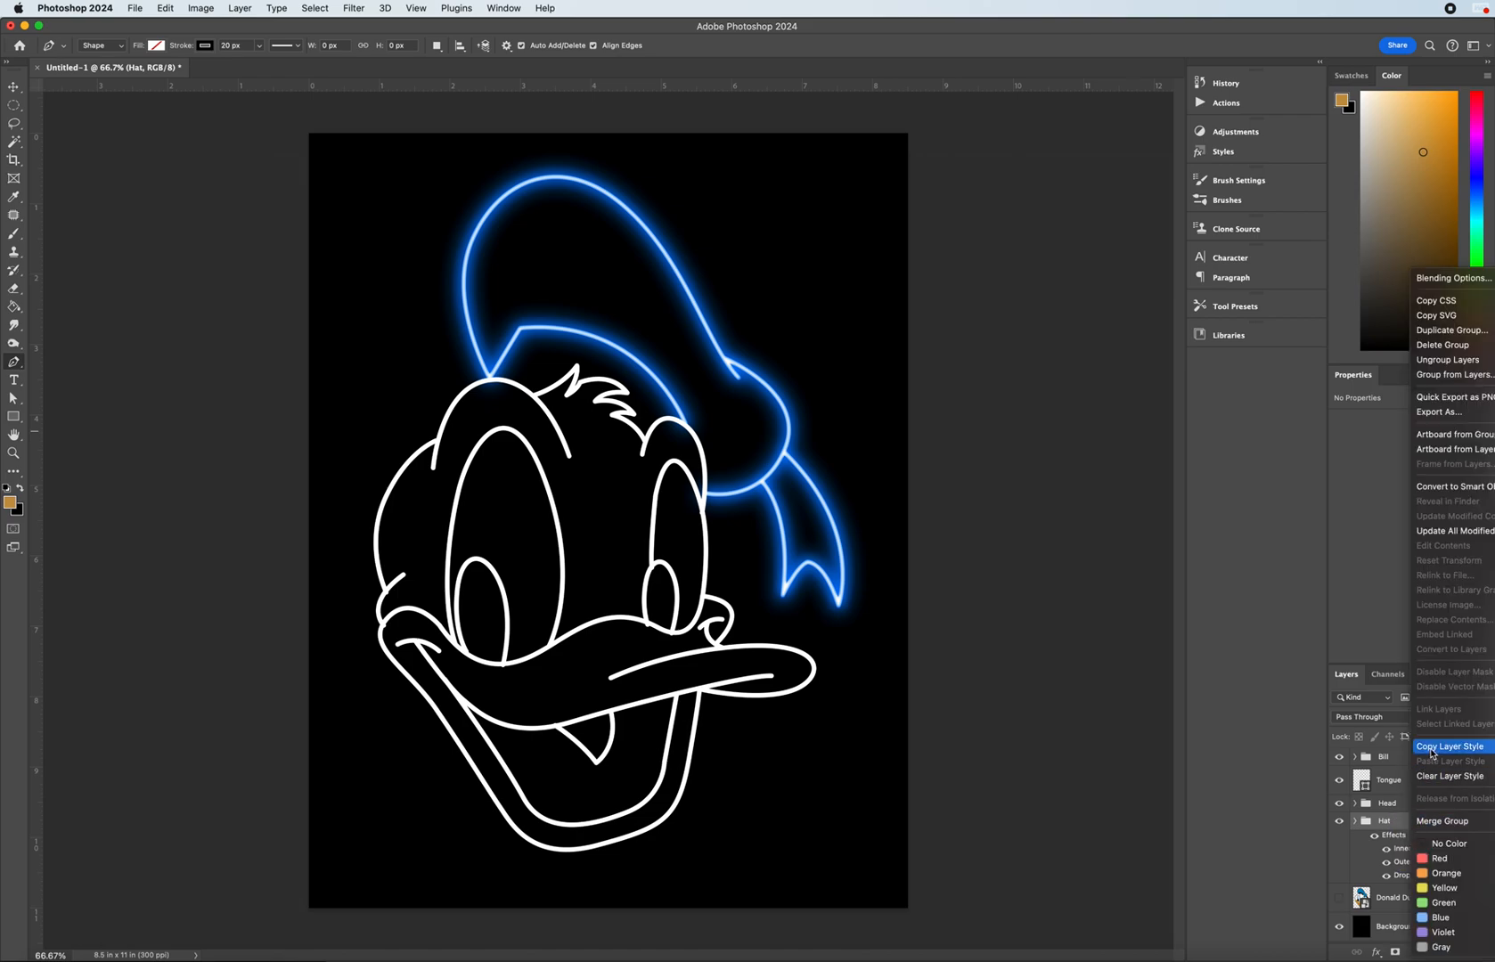
right_click(1399, 825)
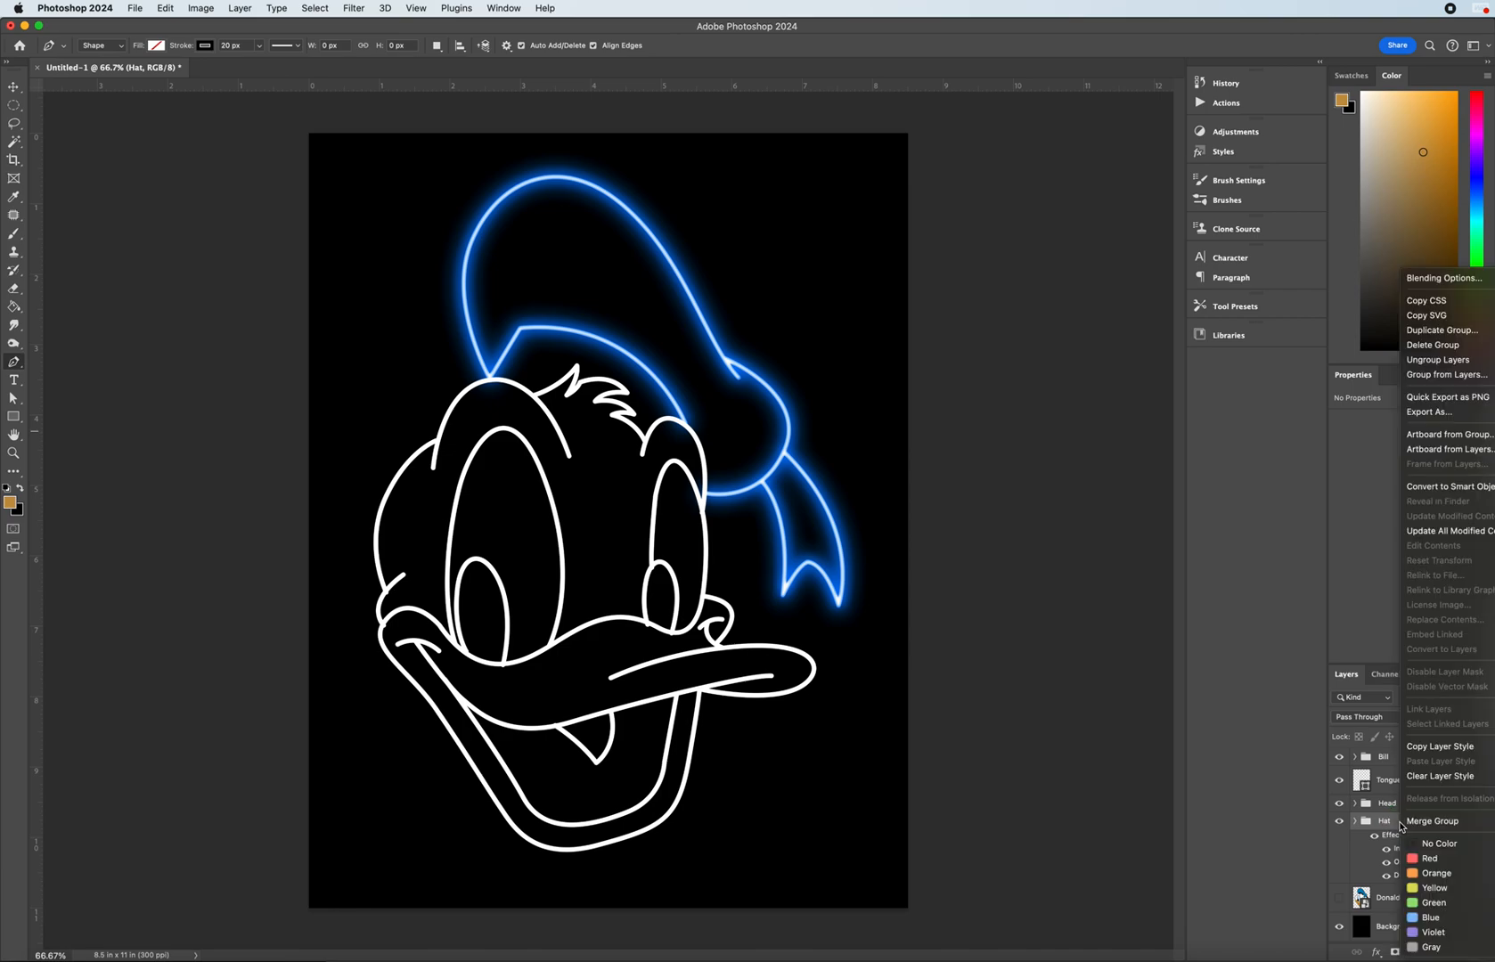
click(1436, 746)
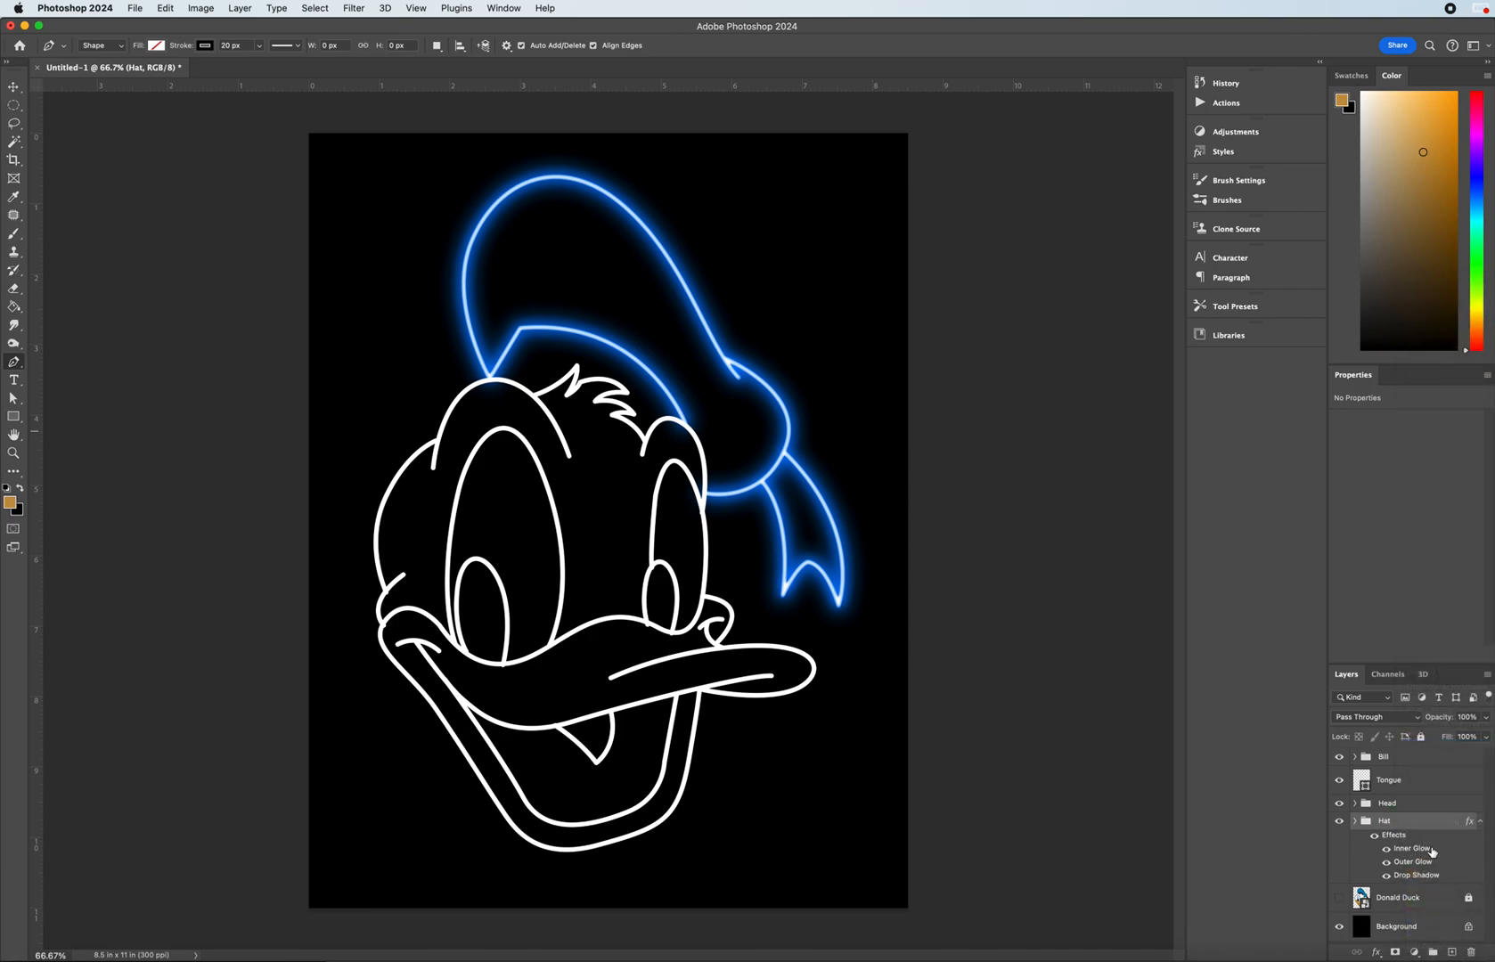
click(1375, 789)
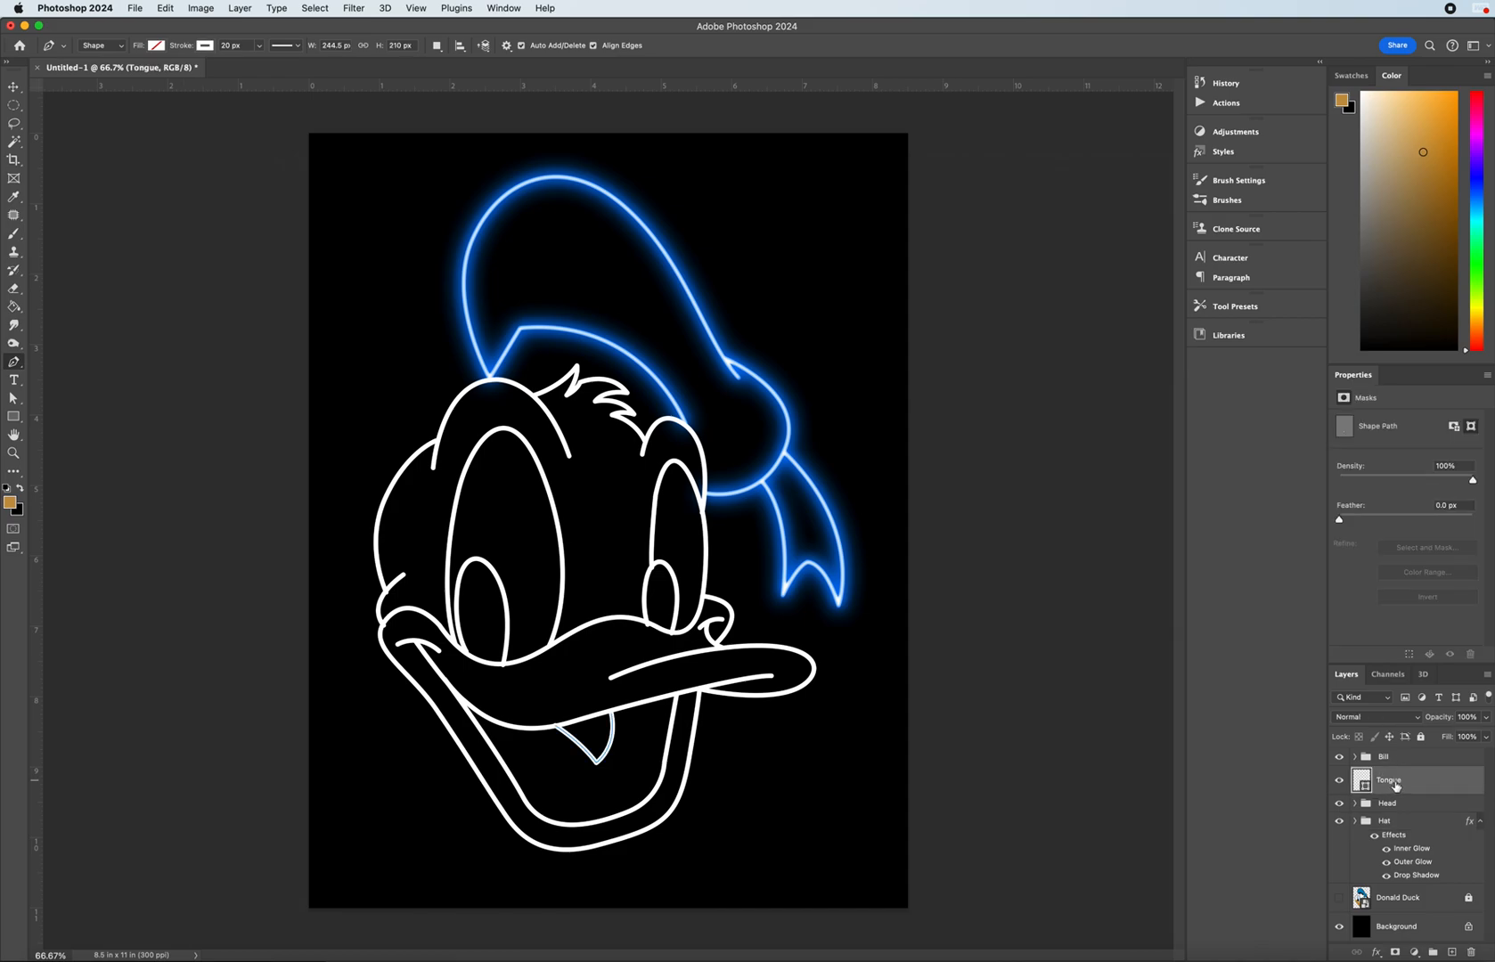
right_click(1396, 786)
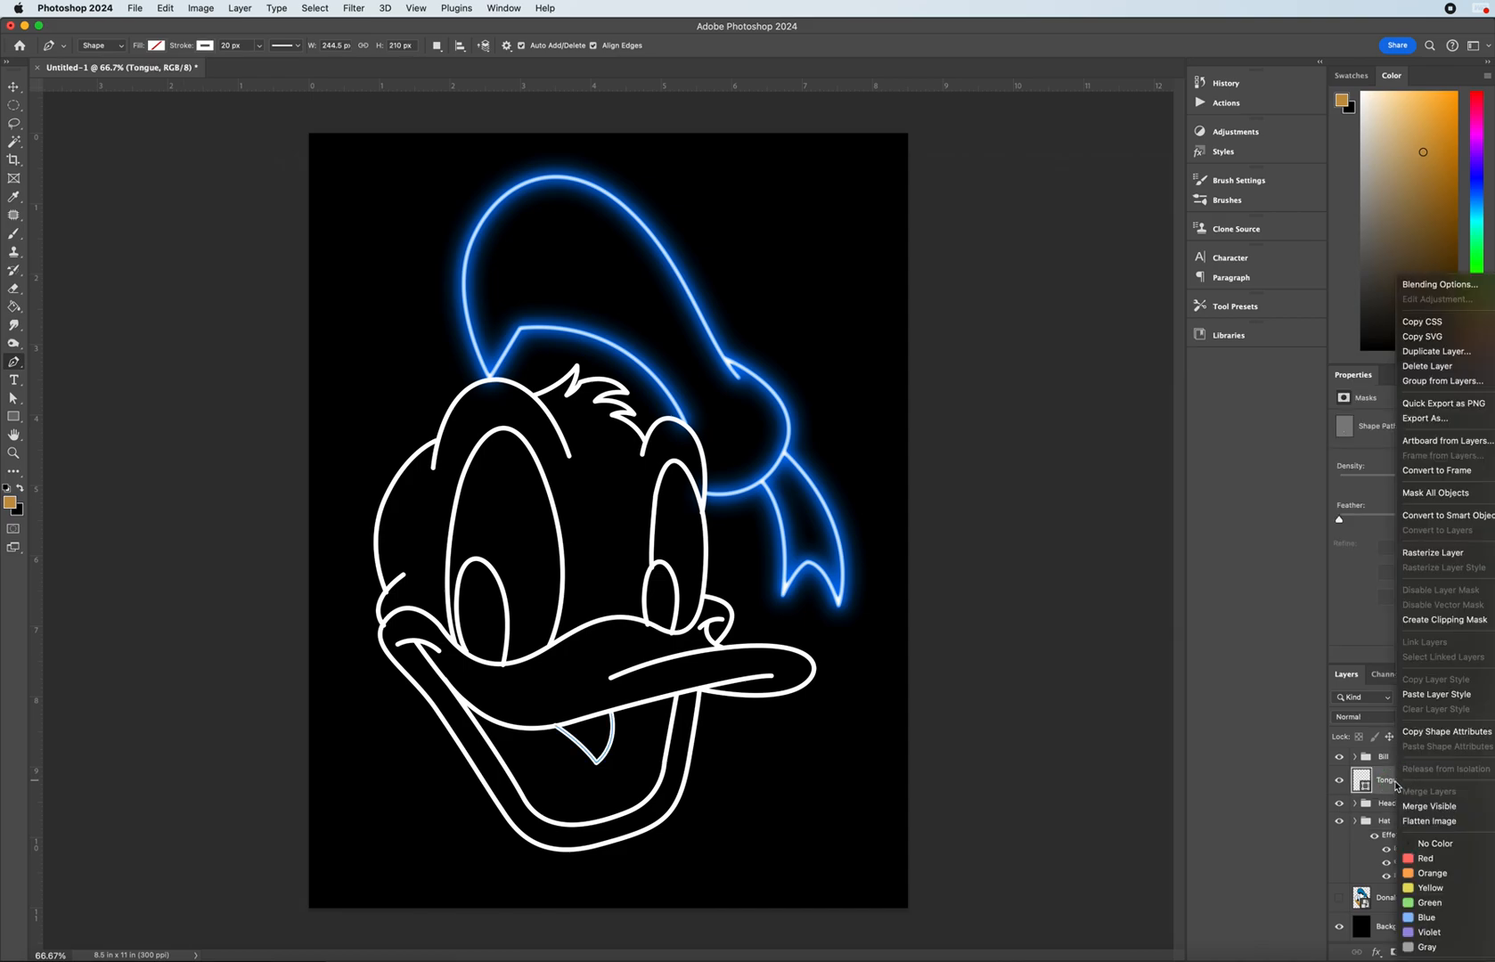
click(1424, 702)
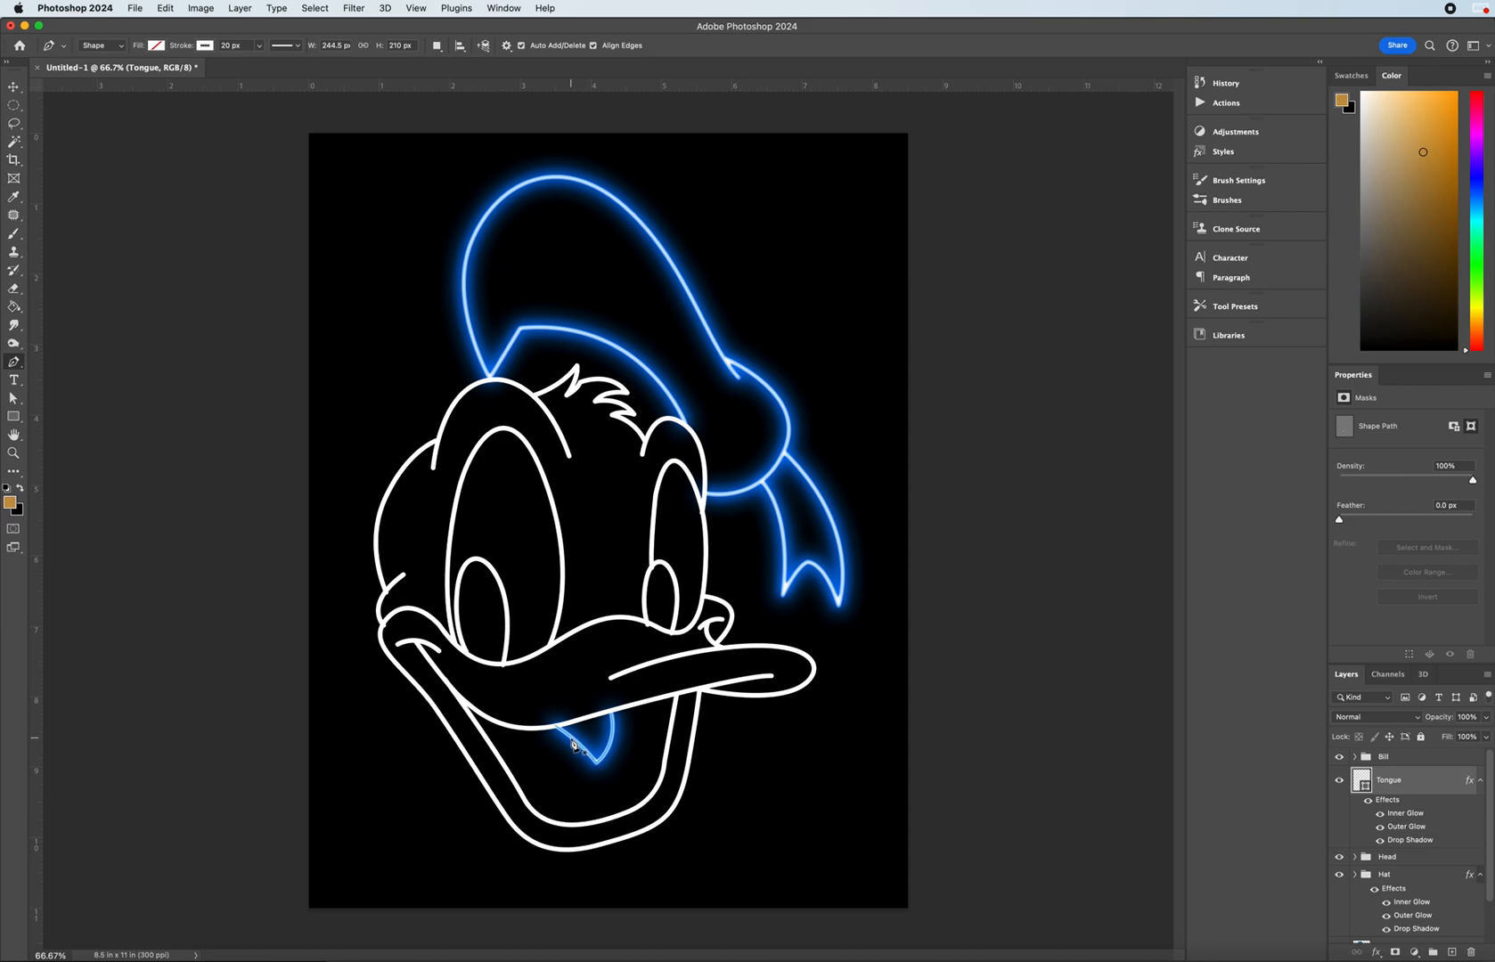
- Set the Tongue layer's Inner Glow colour to red ff4c4c
double_click(1415, 785)
drag(889, 151, 911, 310)
click(862, 503)
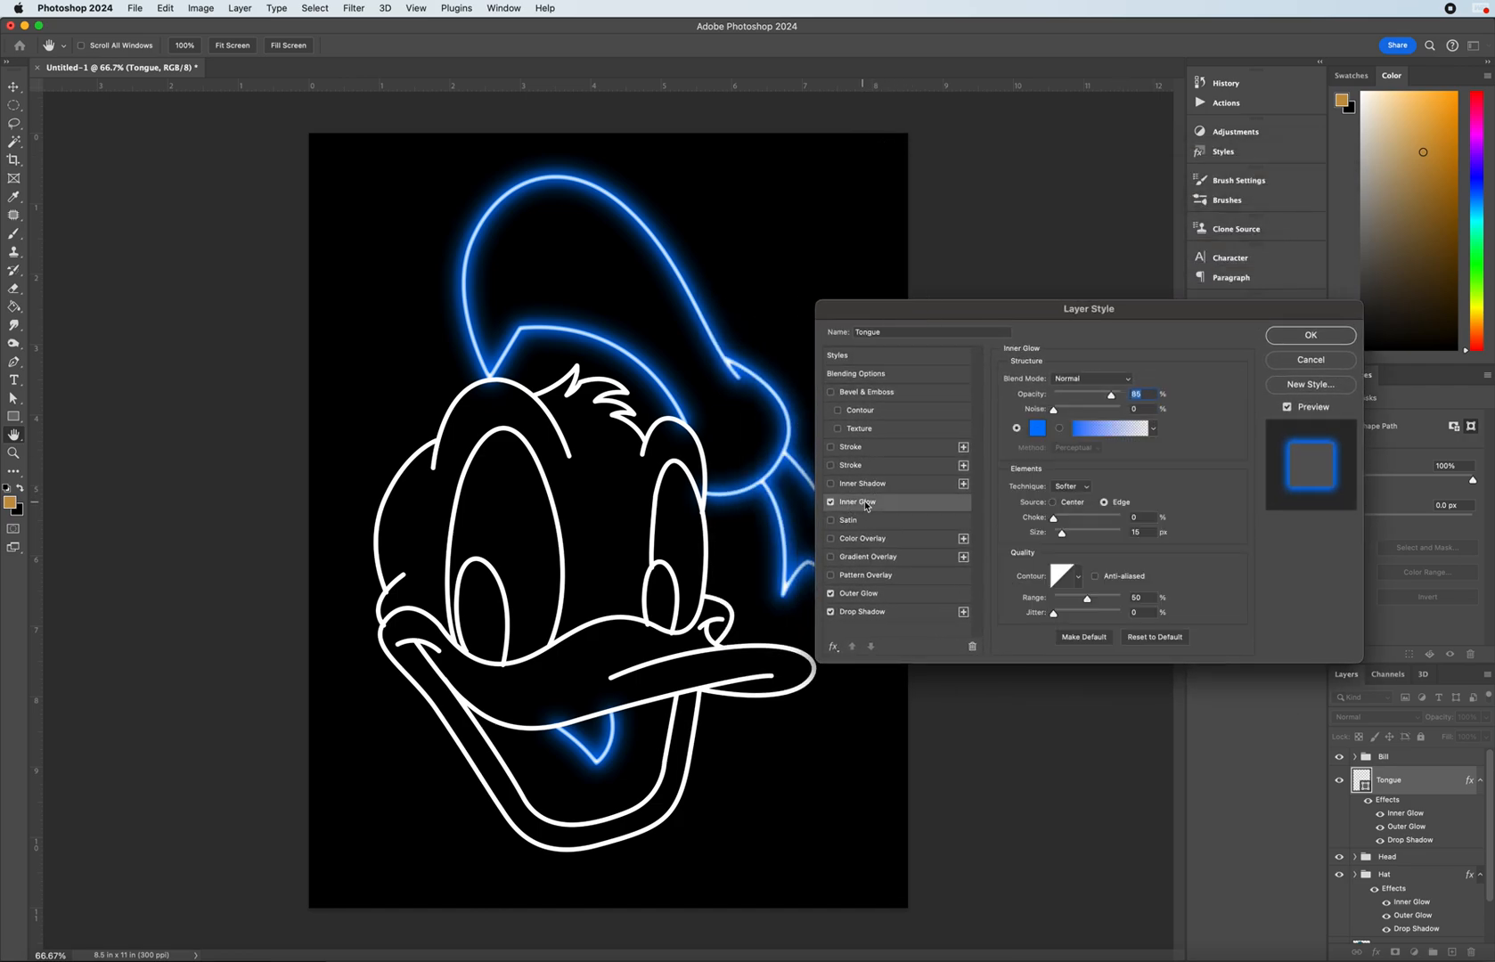
click(1037, 435)
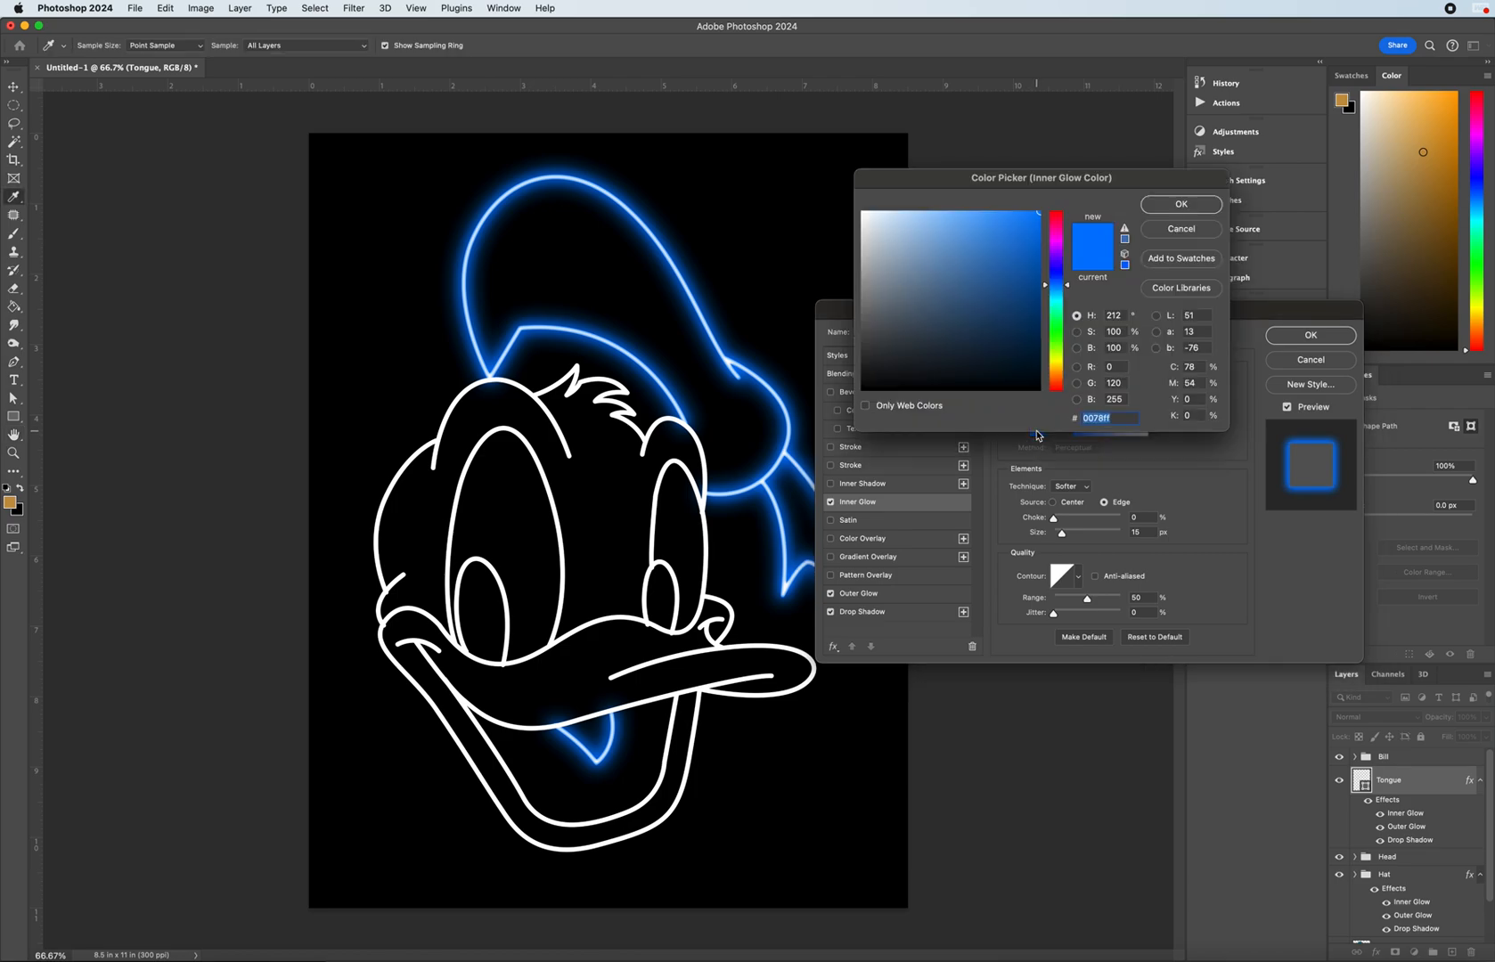
drag(1034, 171, 903, 158)
drag(942, 217, 942, 171)
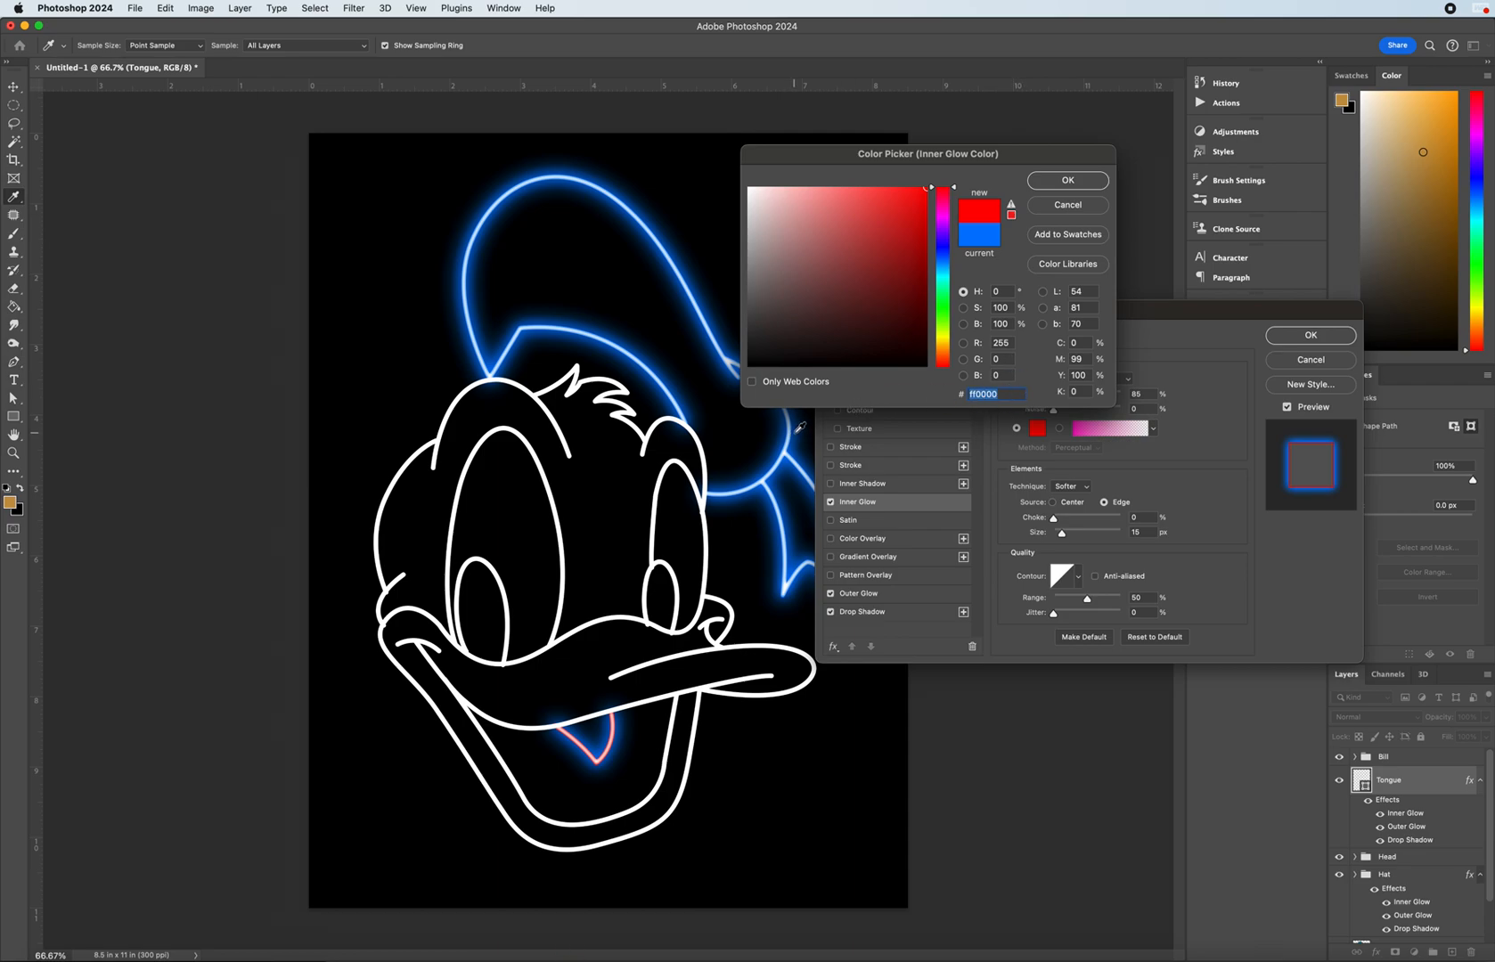
click(864, 185)
drag(864, 184, 875, 180)
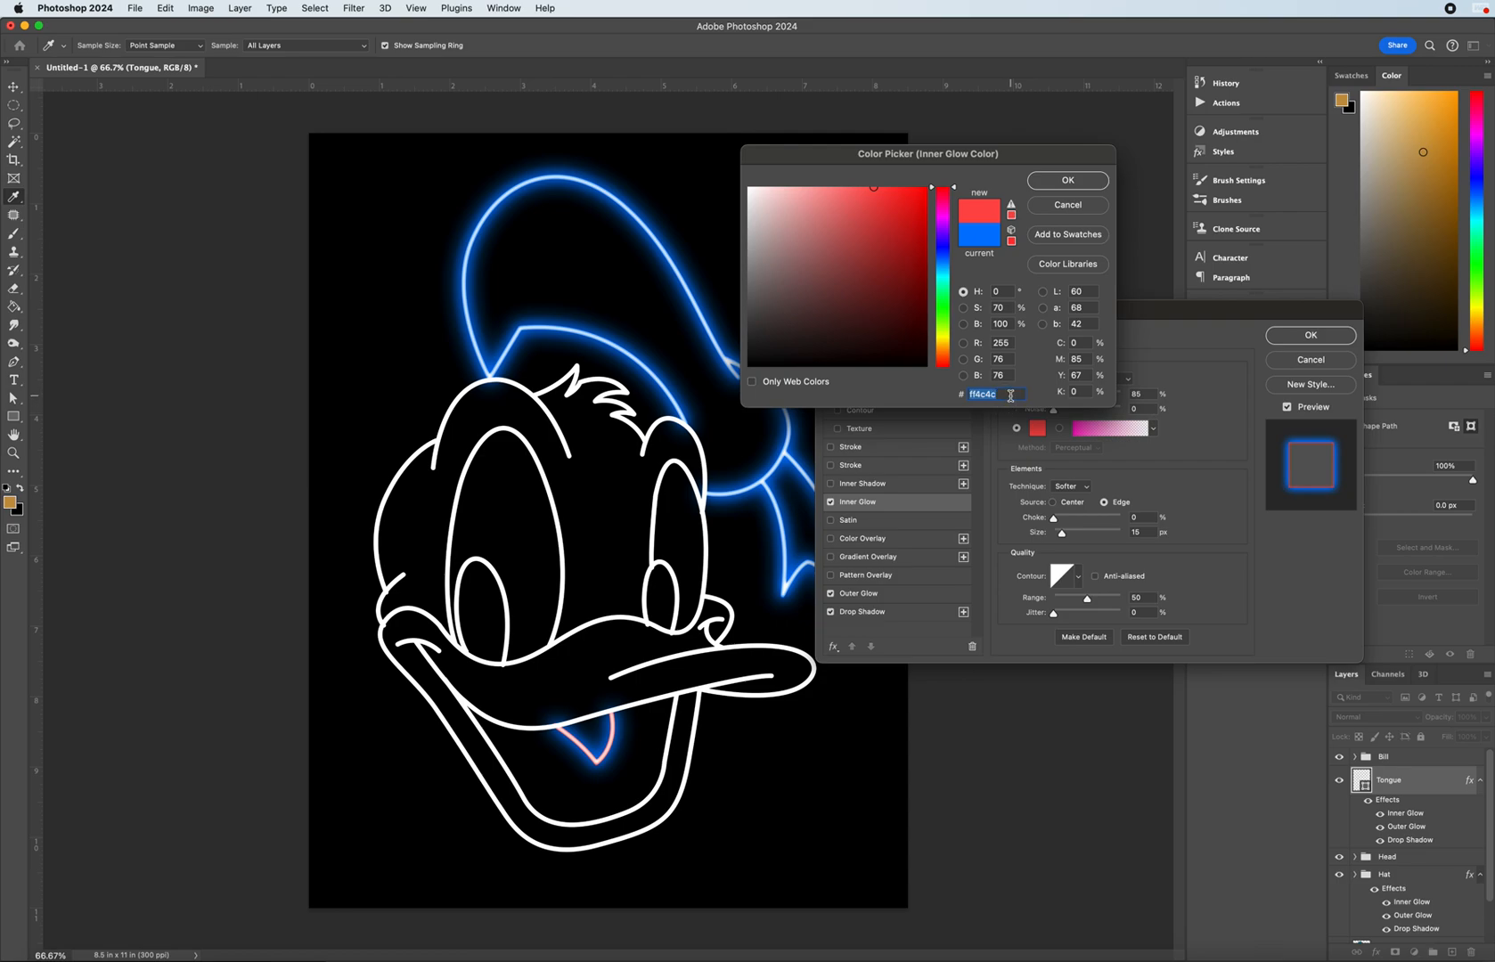
click(1058, 188)
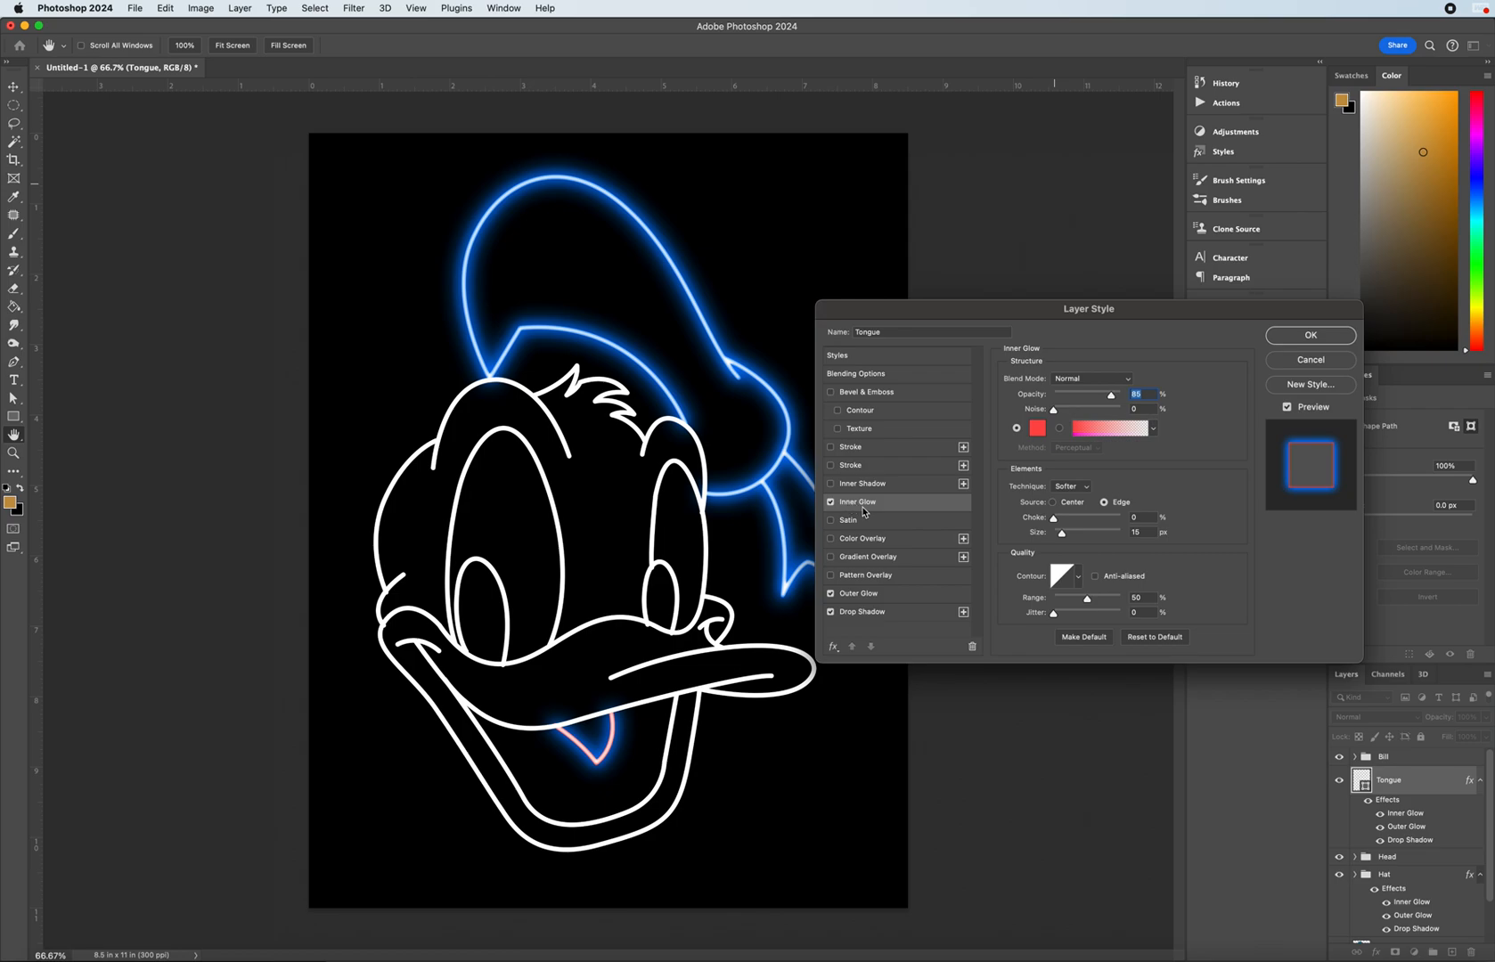
- Set the Tongue layer's Outer Glow to the same red, ff4c4c
click(873, 595)
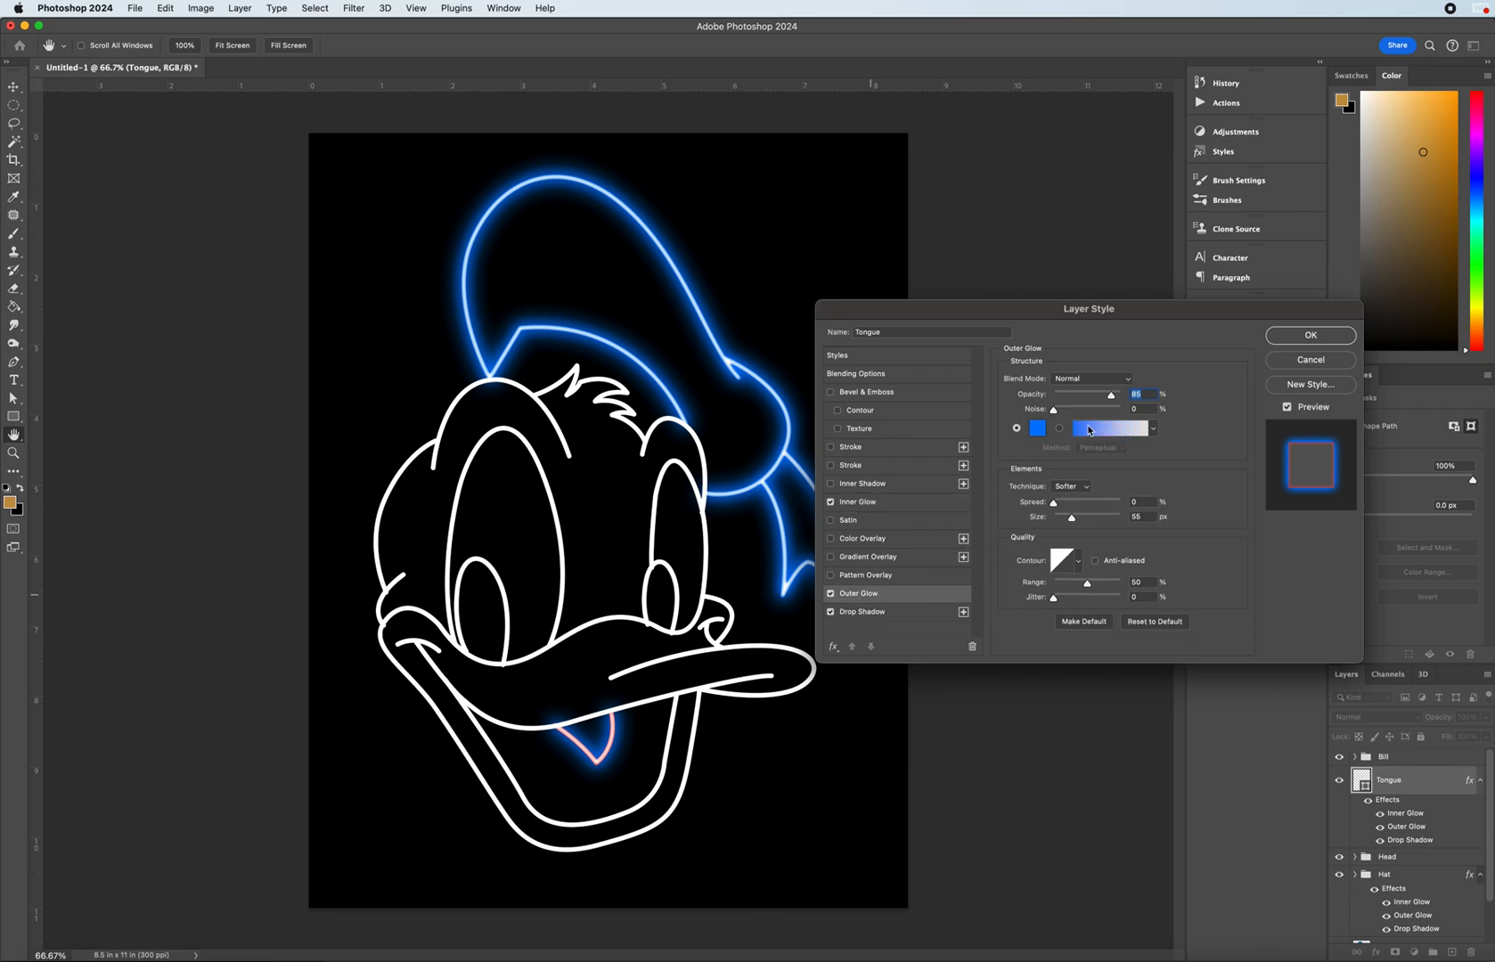
click(1037, 428)
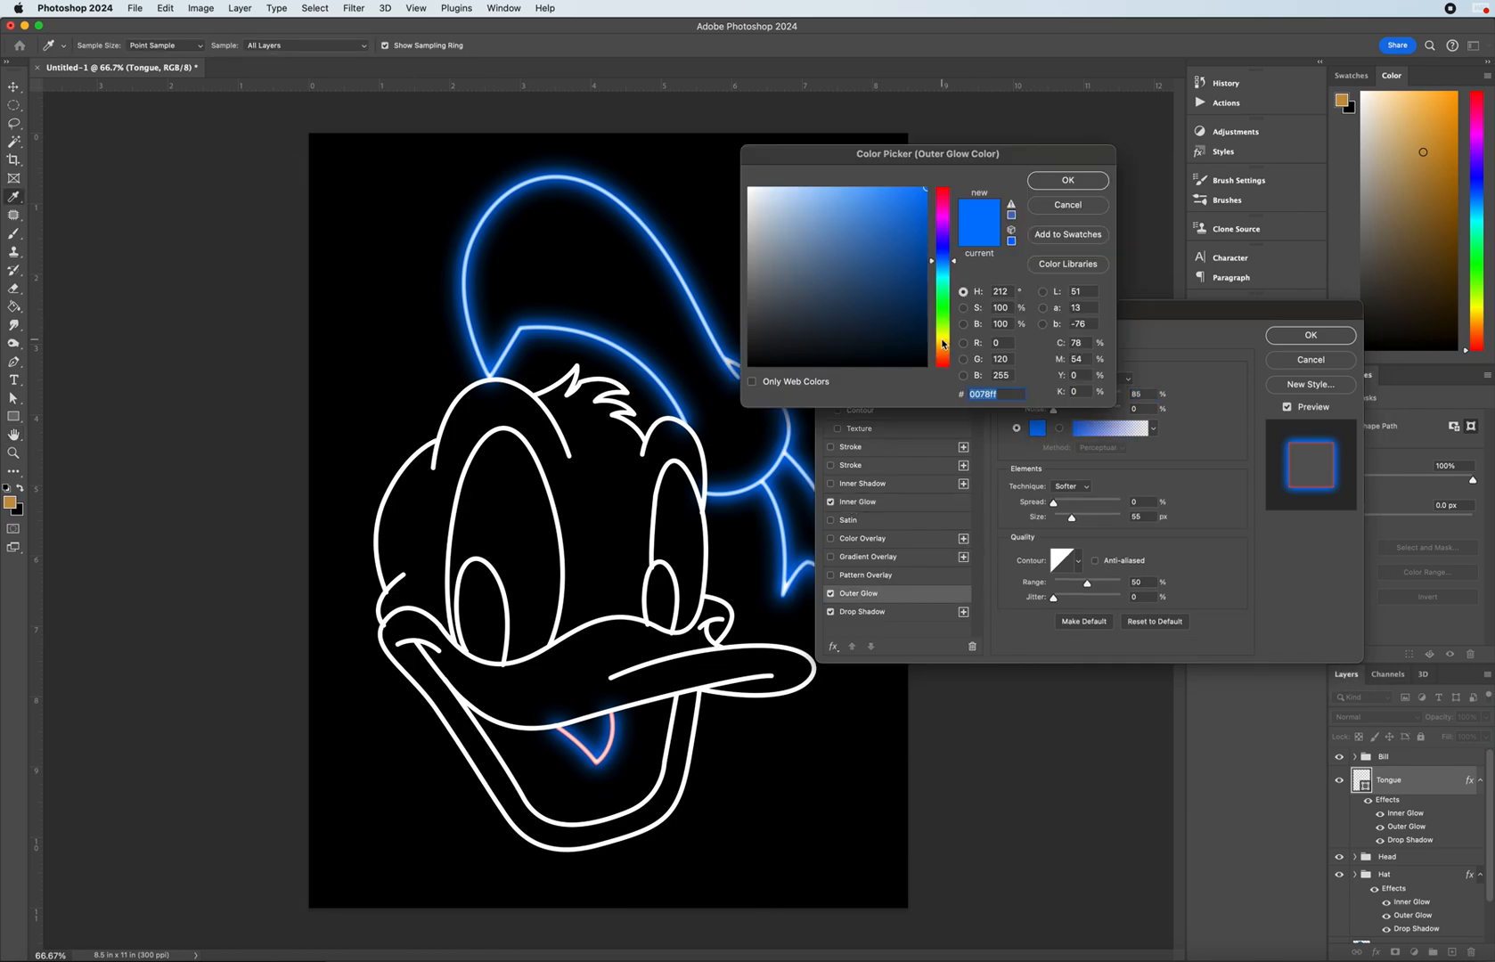
click(943, 346)
click(1066, 182)
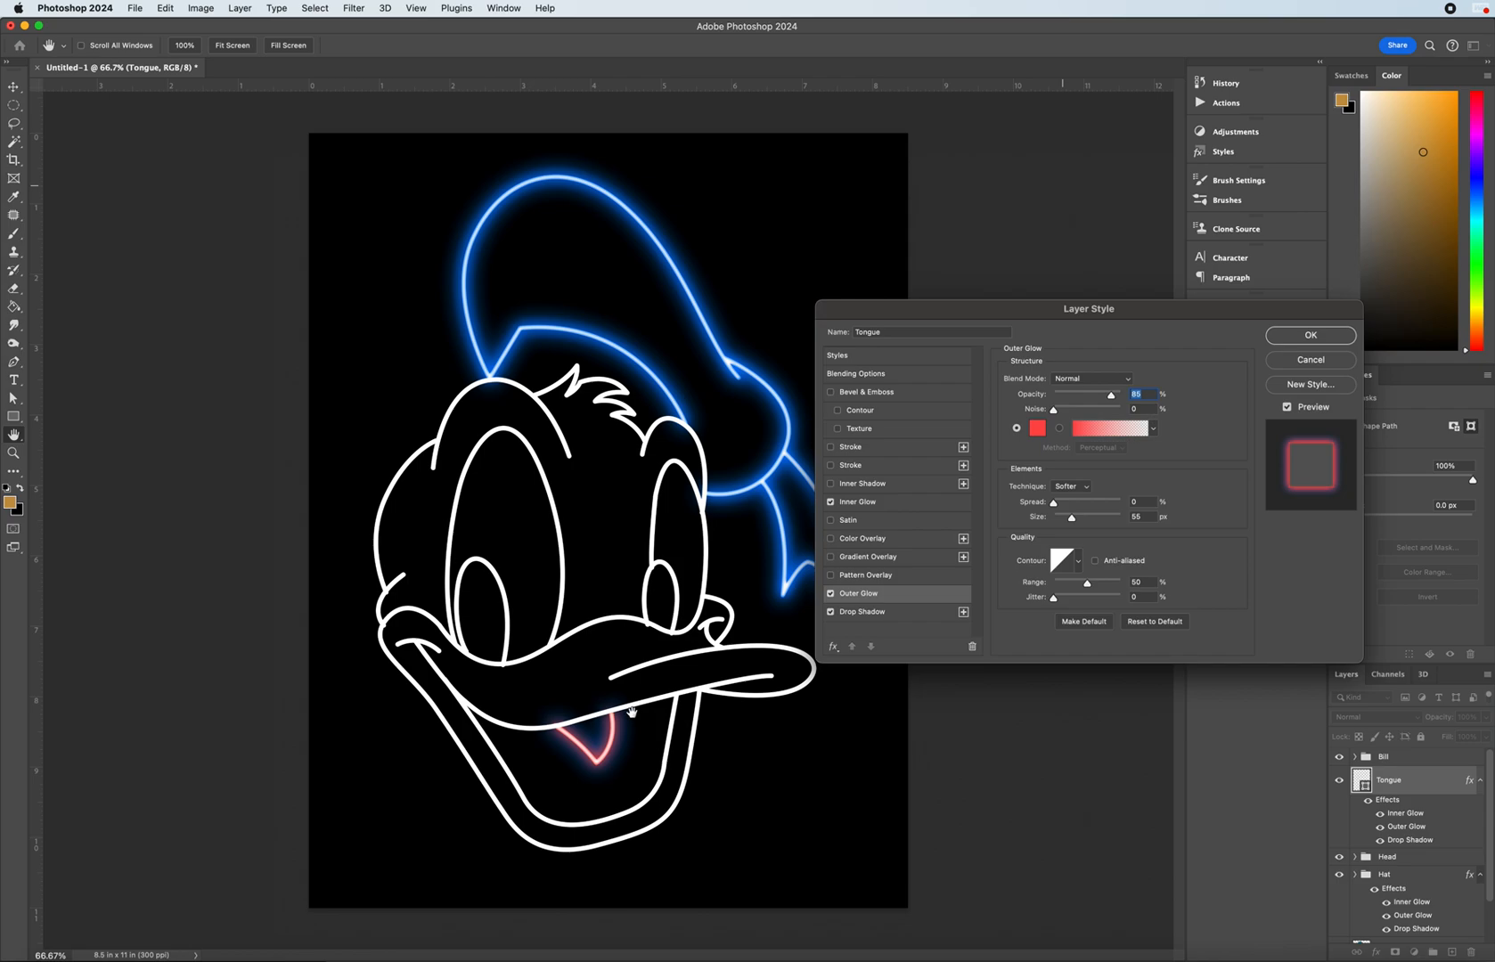
- Set the Tongue layer's Drop Shadow colour to ff4c4c and apply the recoloured effects
click(861, 612)
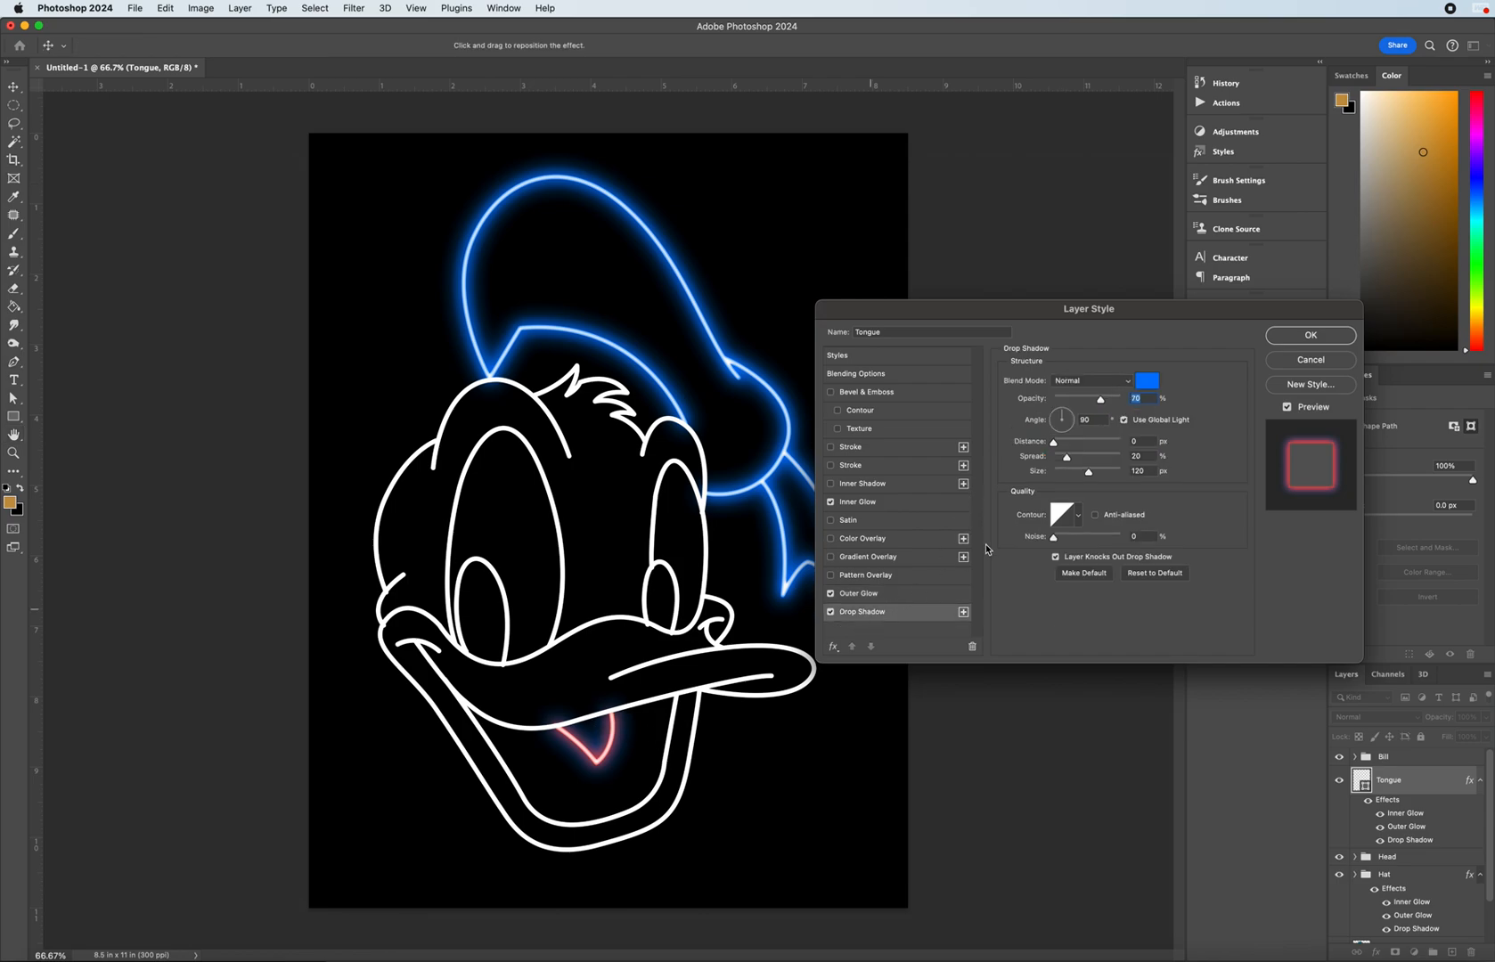
click(1146, 382)
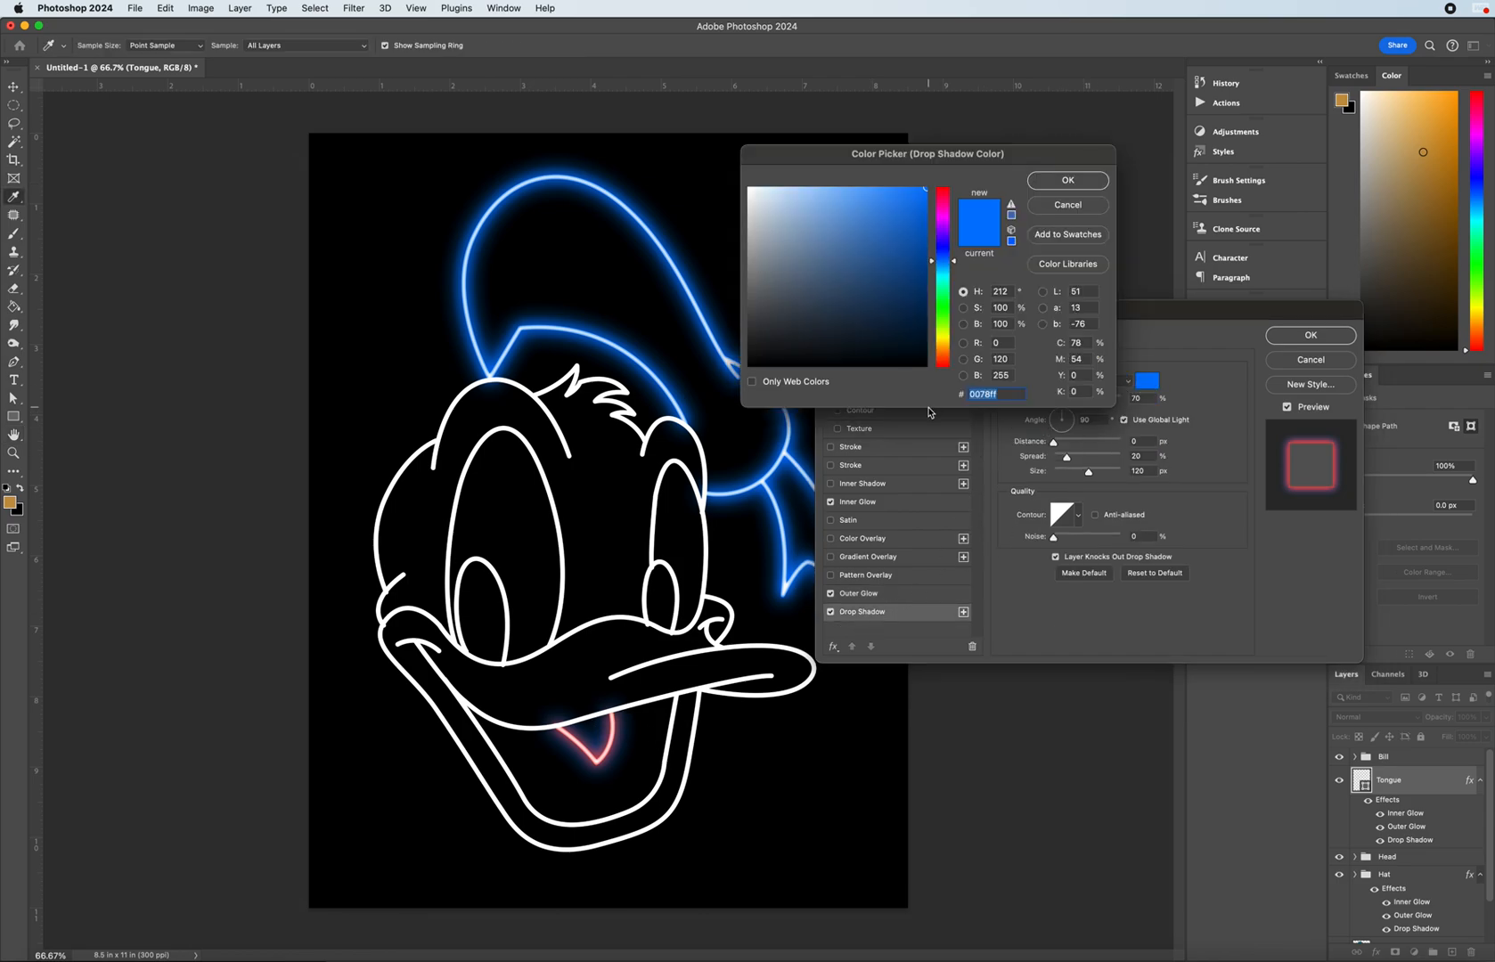
key(super+v)
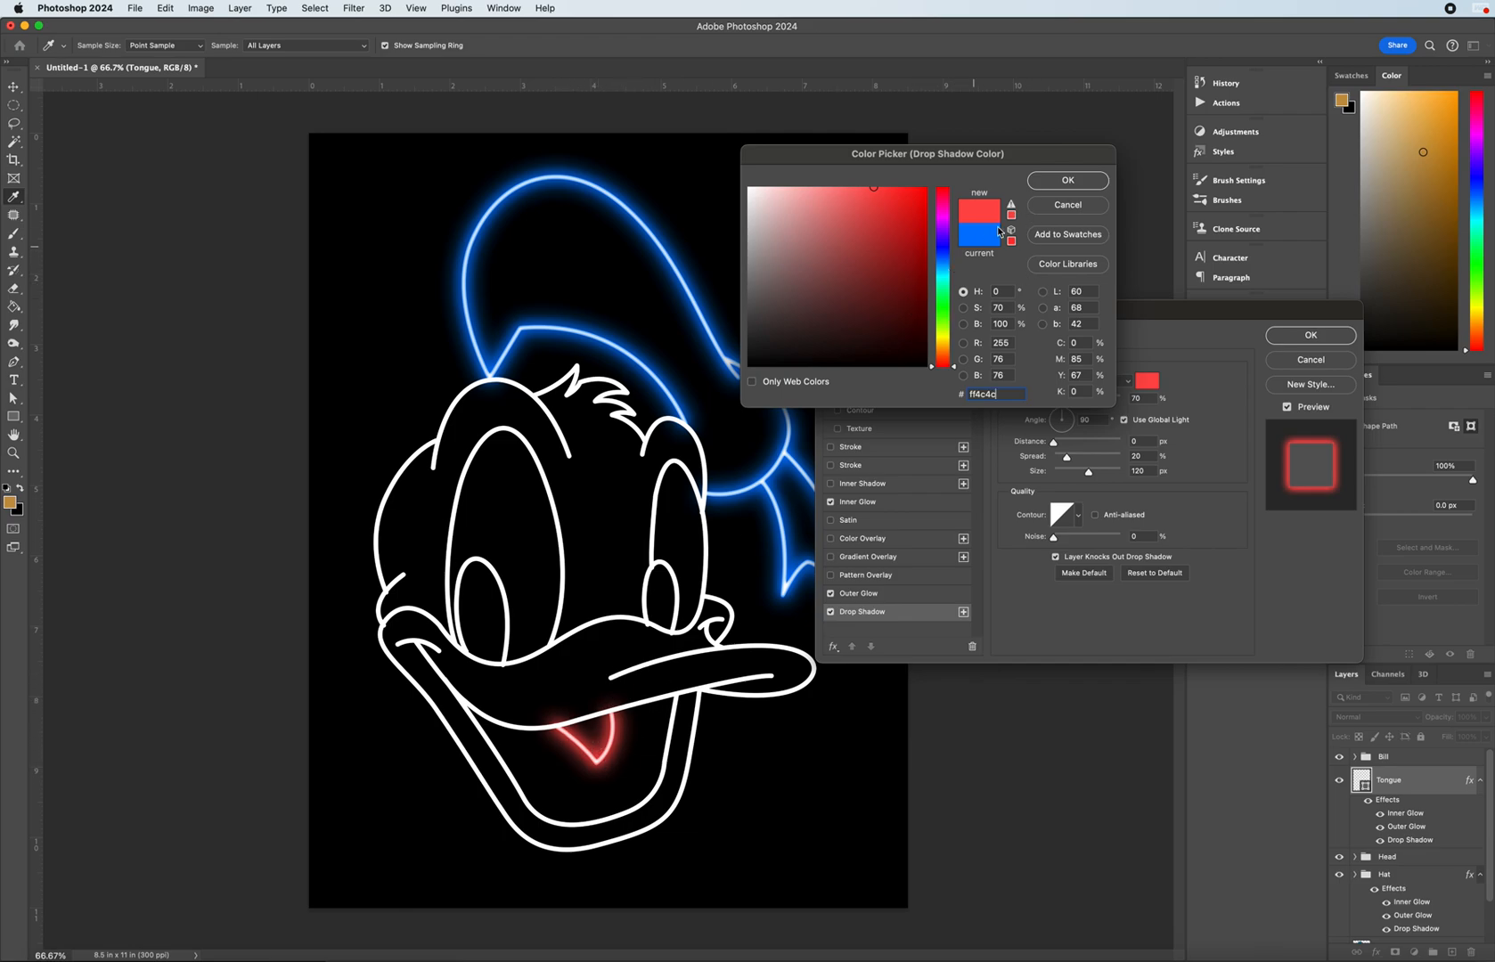
click(1078, 189)
drag(1161, 311, 1068, 238)
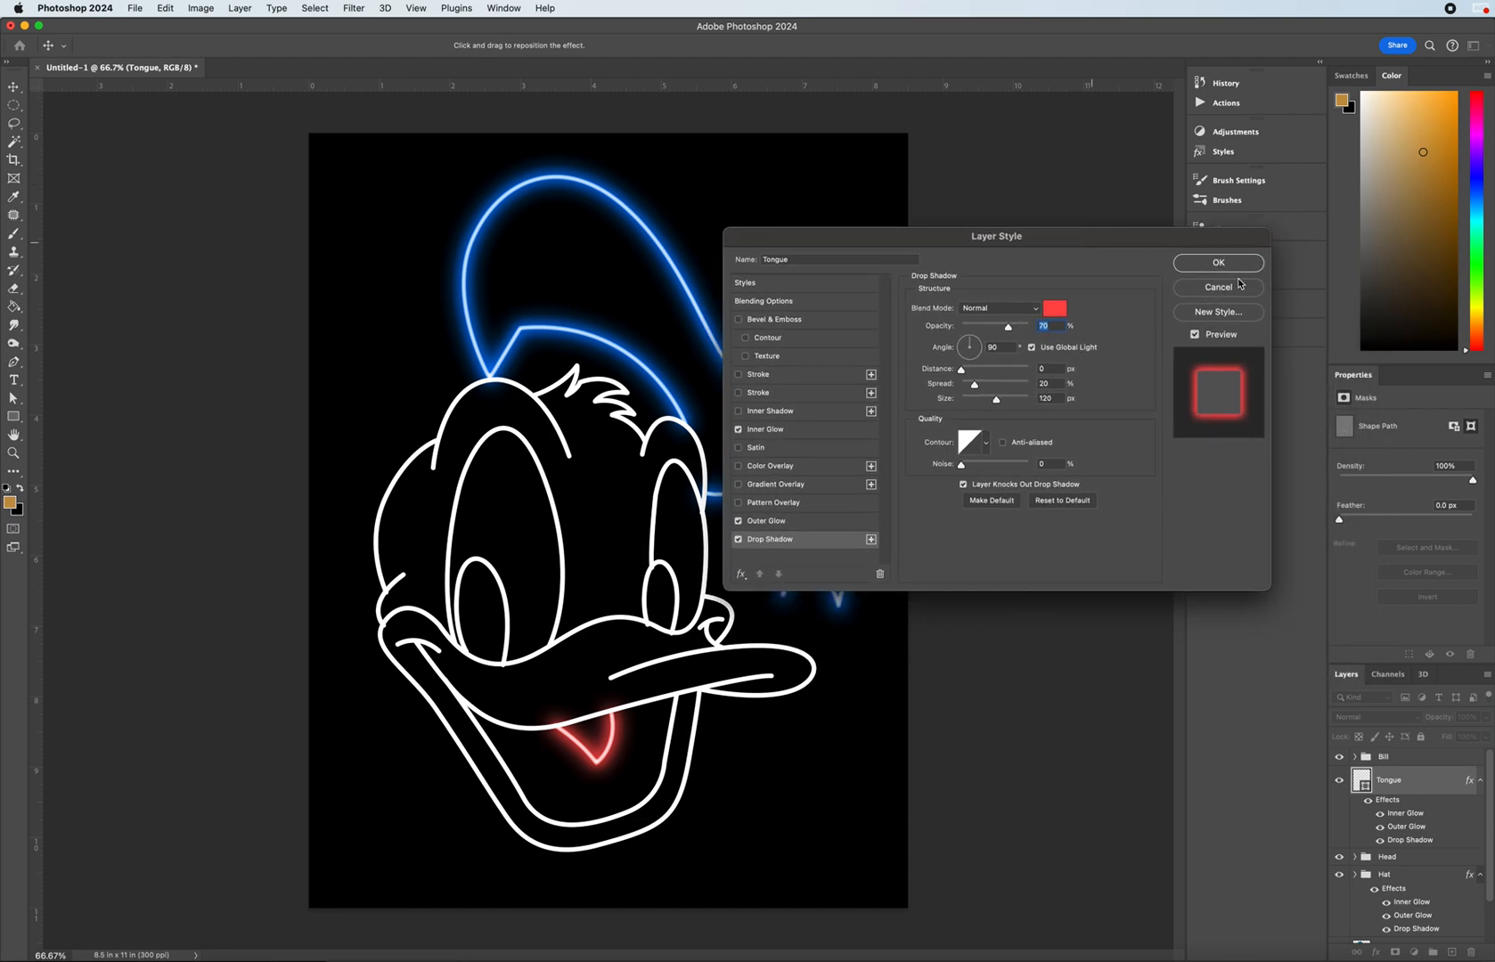
click(1233, 264)
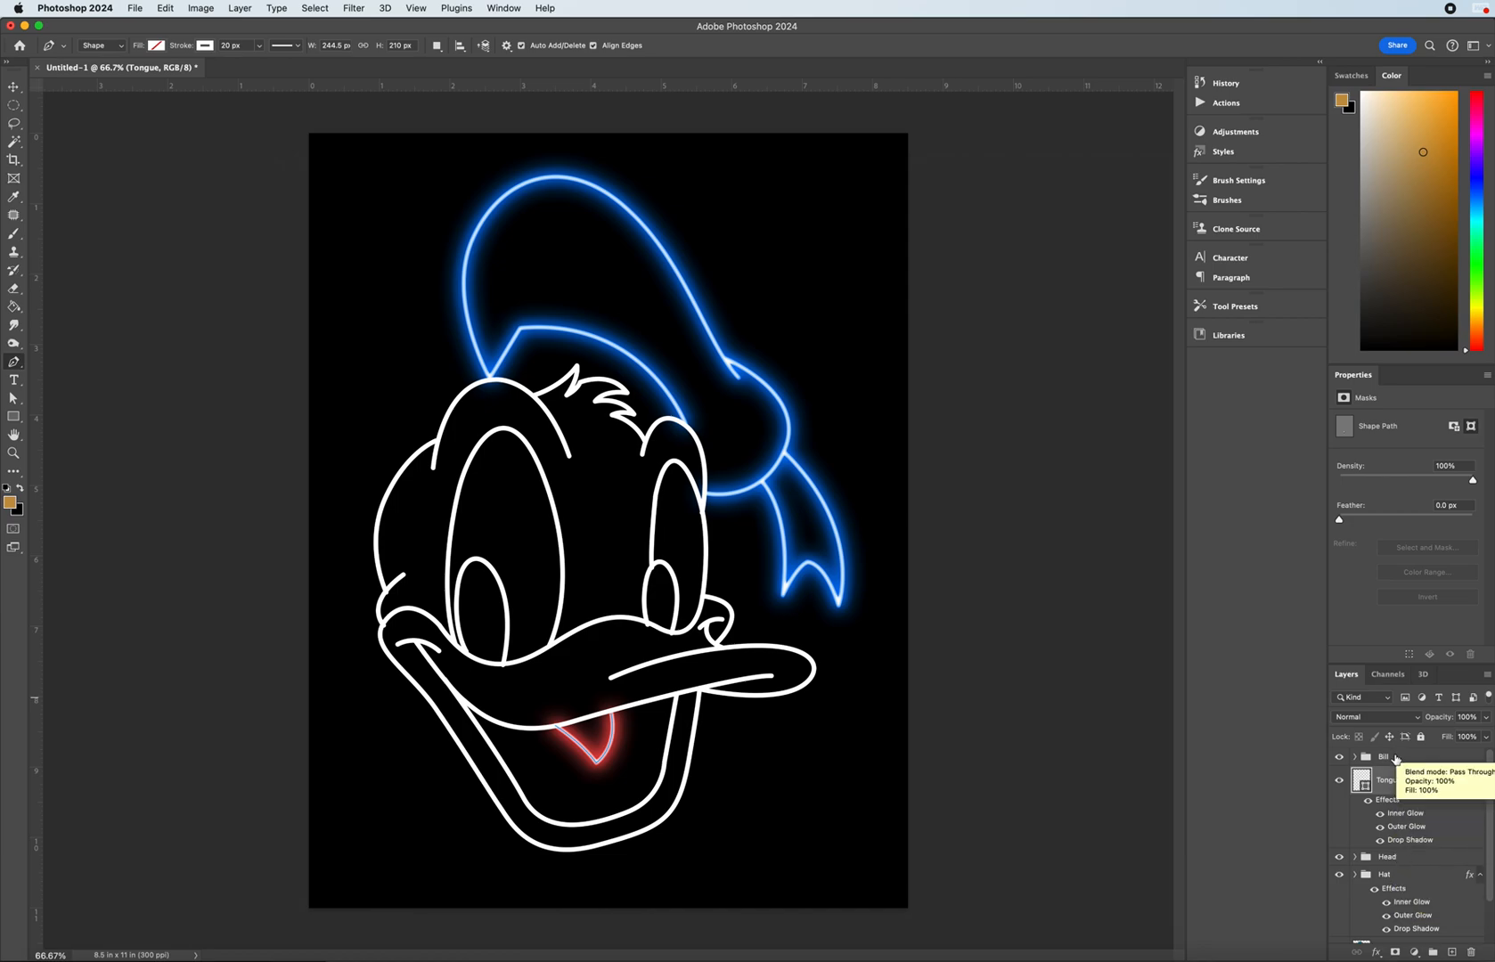
- Paste the copied Hat layer style onto the Bill group
click(1406, 758)
right_click(1405, 760)
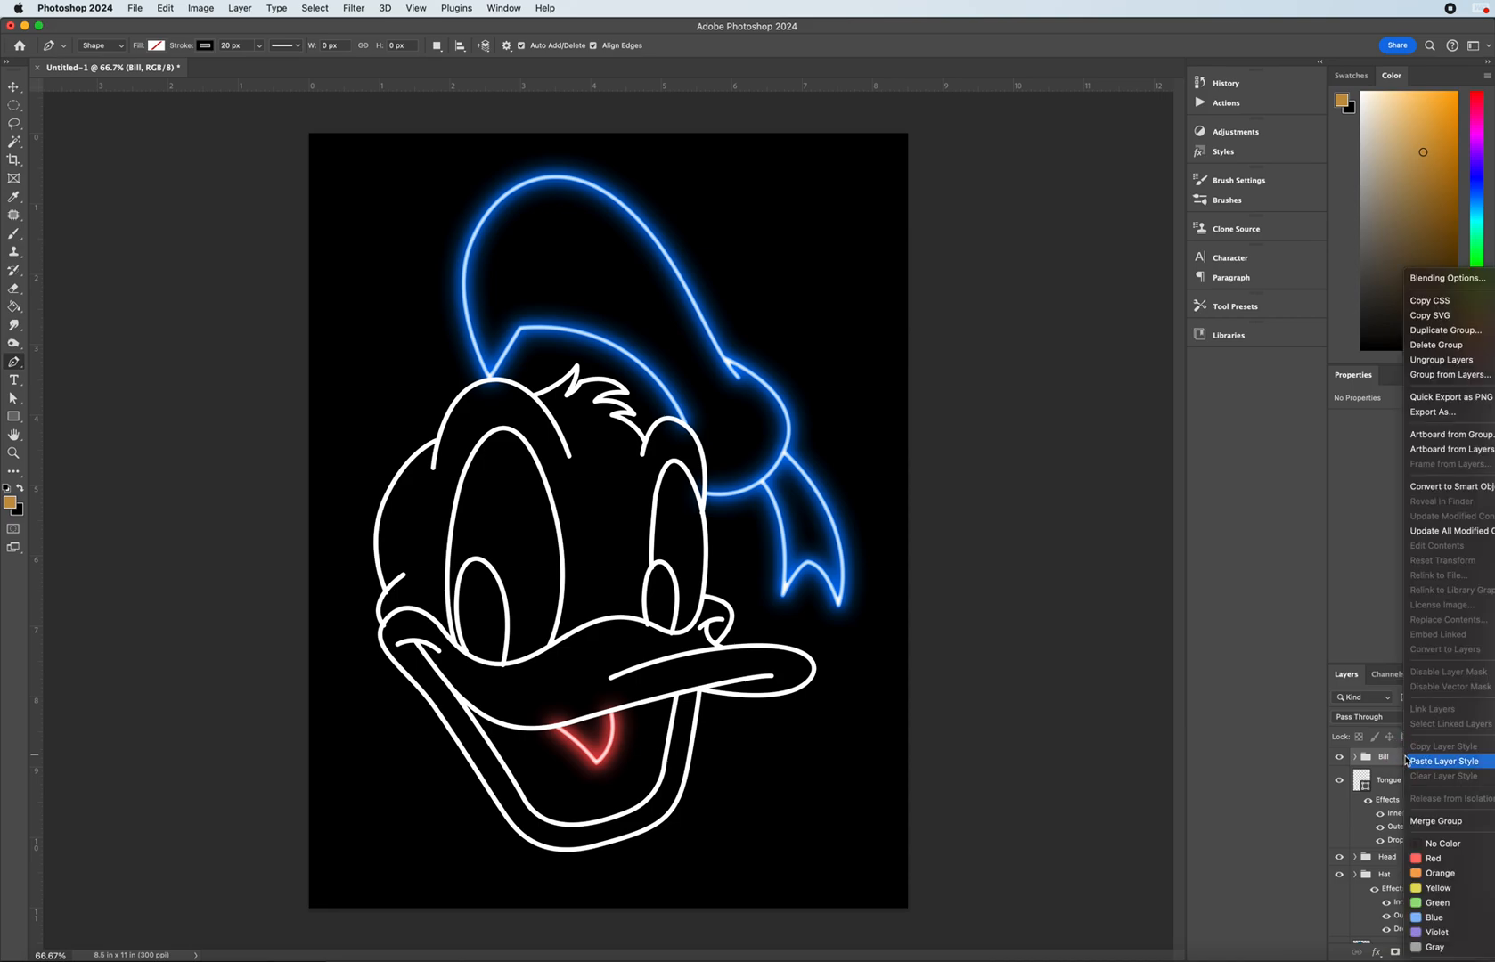
click(1437, 763)
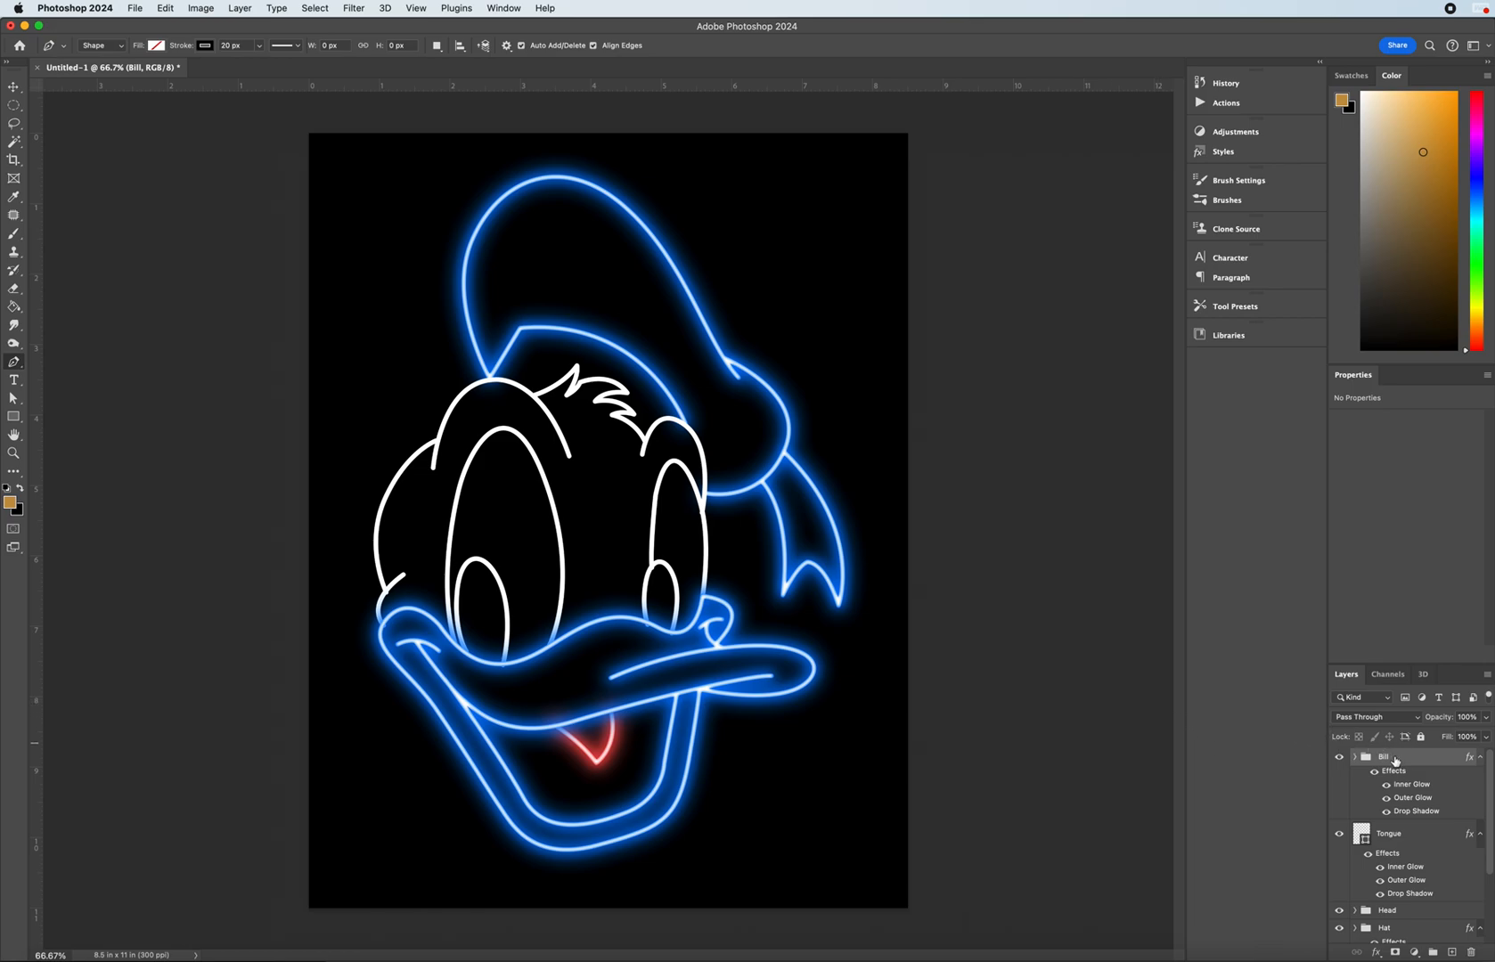
- Set the Bill group's Inner Glow colour to orange-yellow ffba00 and copy the colour code
double_click(1412, 785)
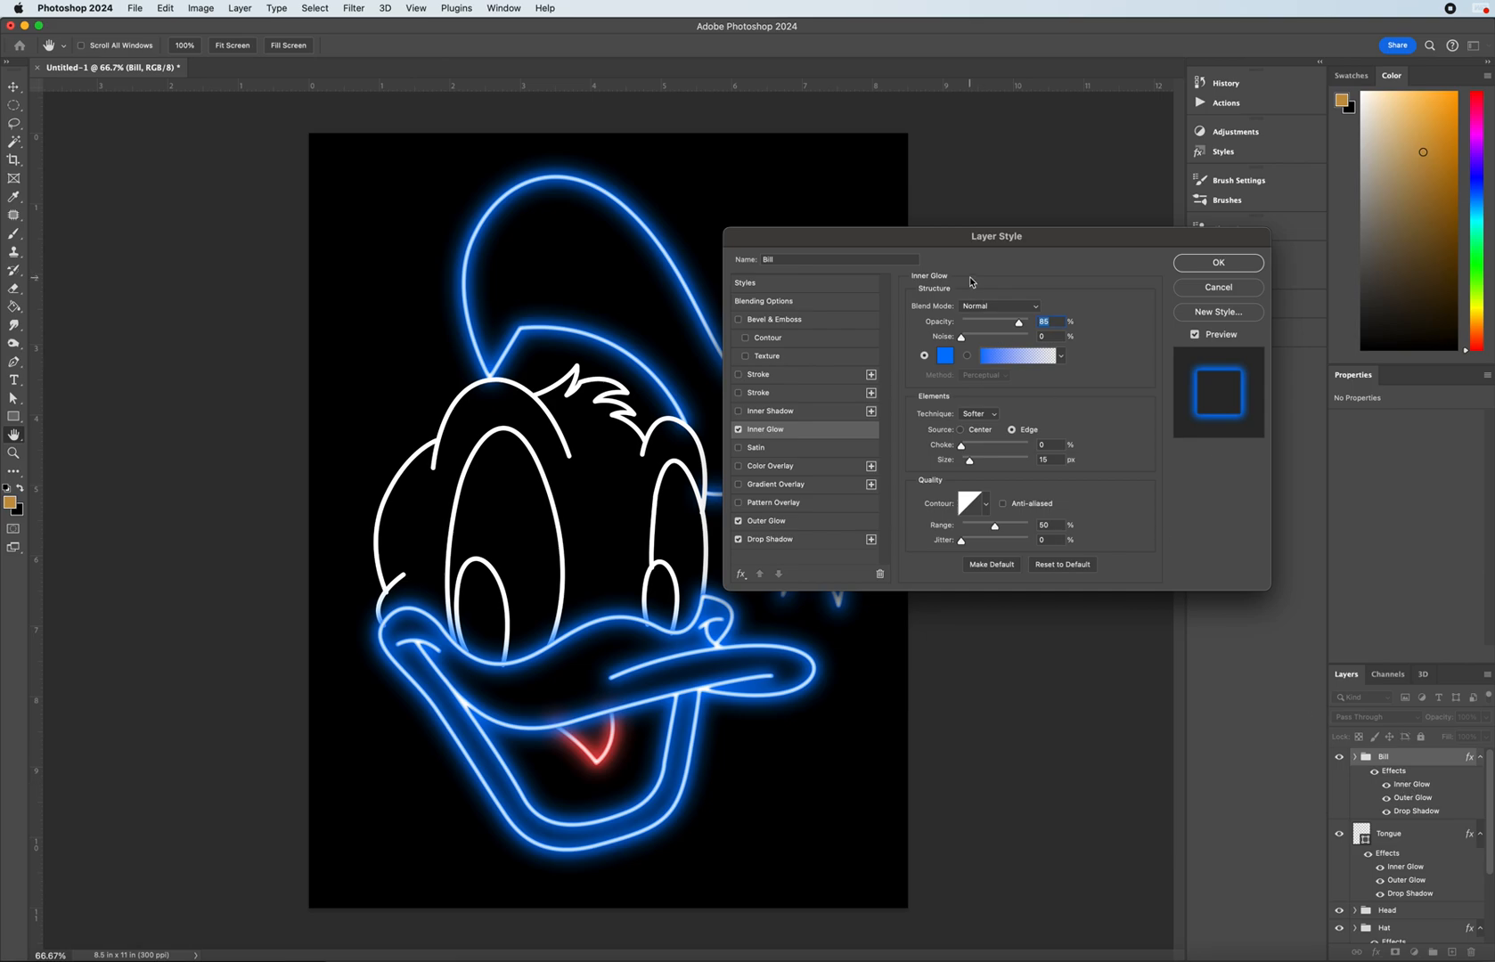
click(945, 357)
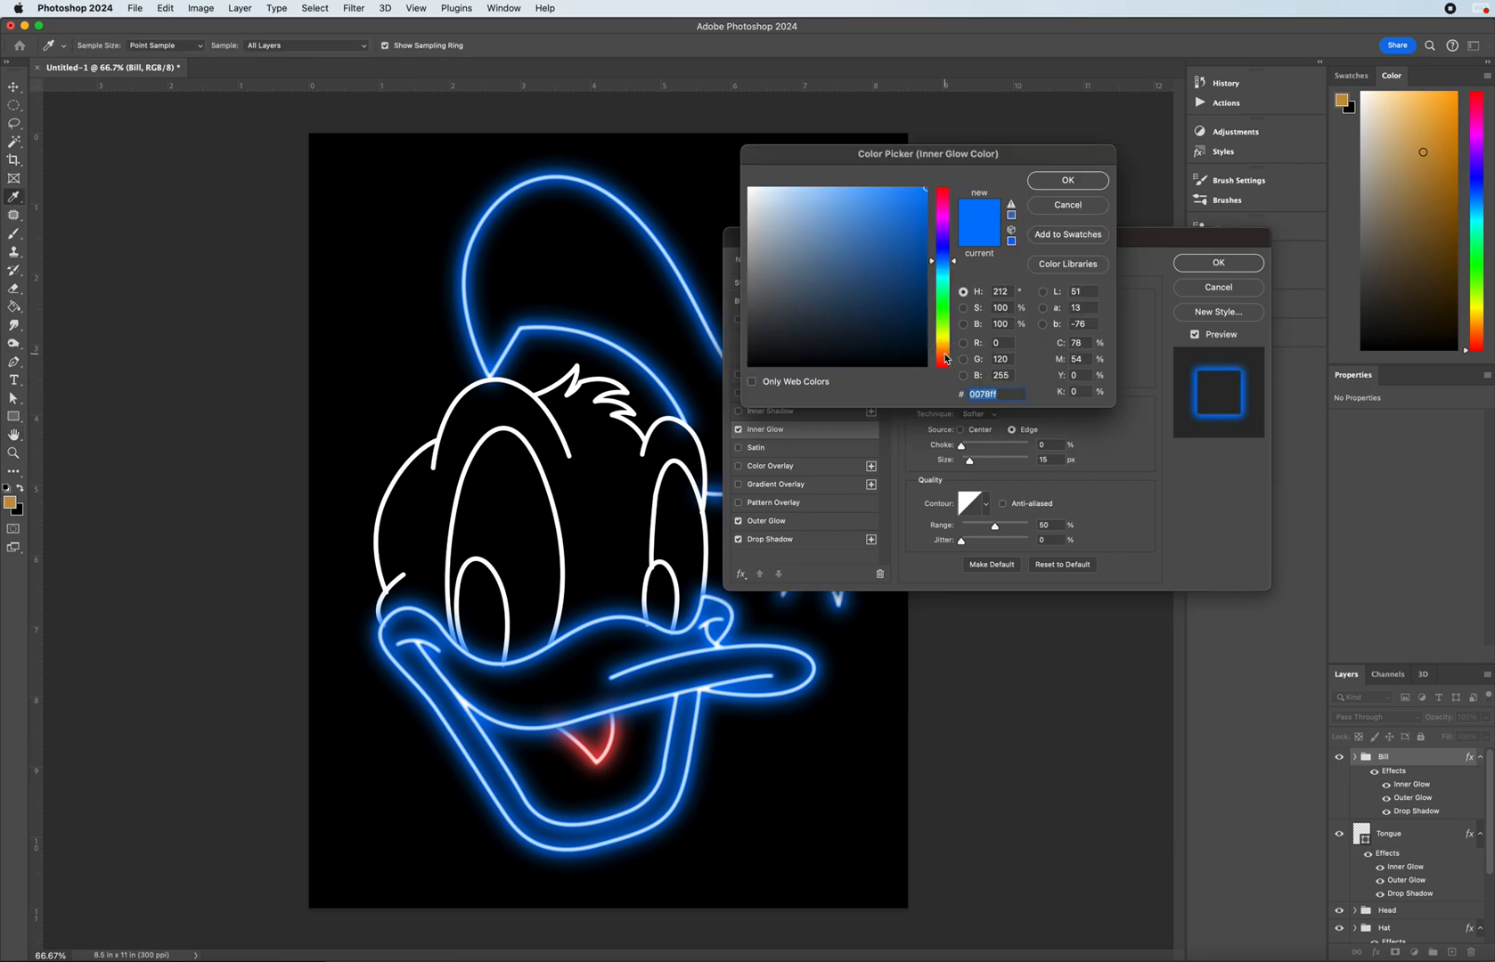
drag(946, 340, 947, 347)
click(1008, 395)
double_click(1009, 395)
key(super+c)
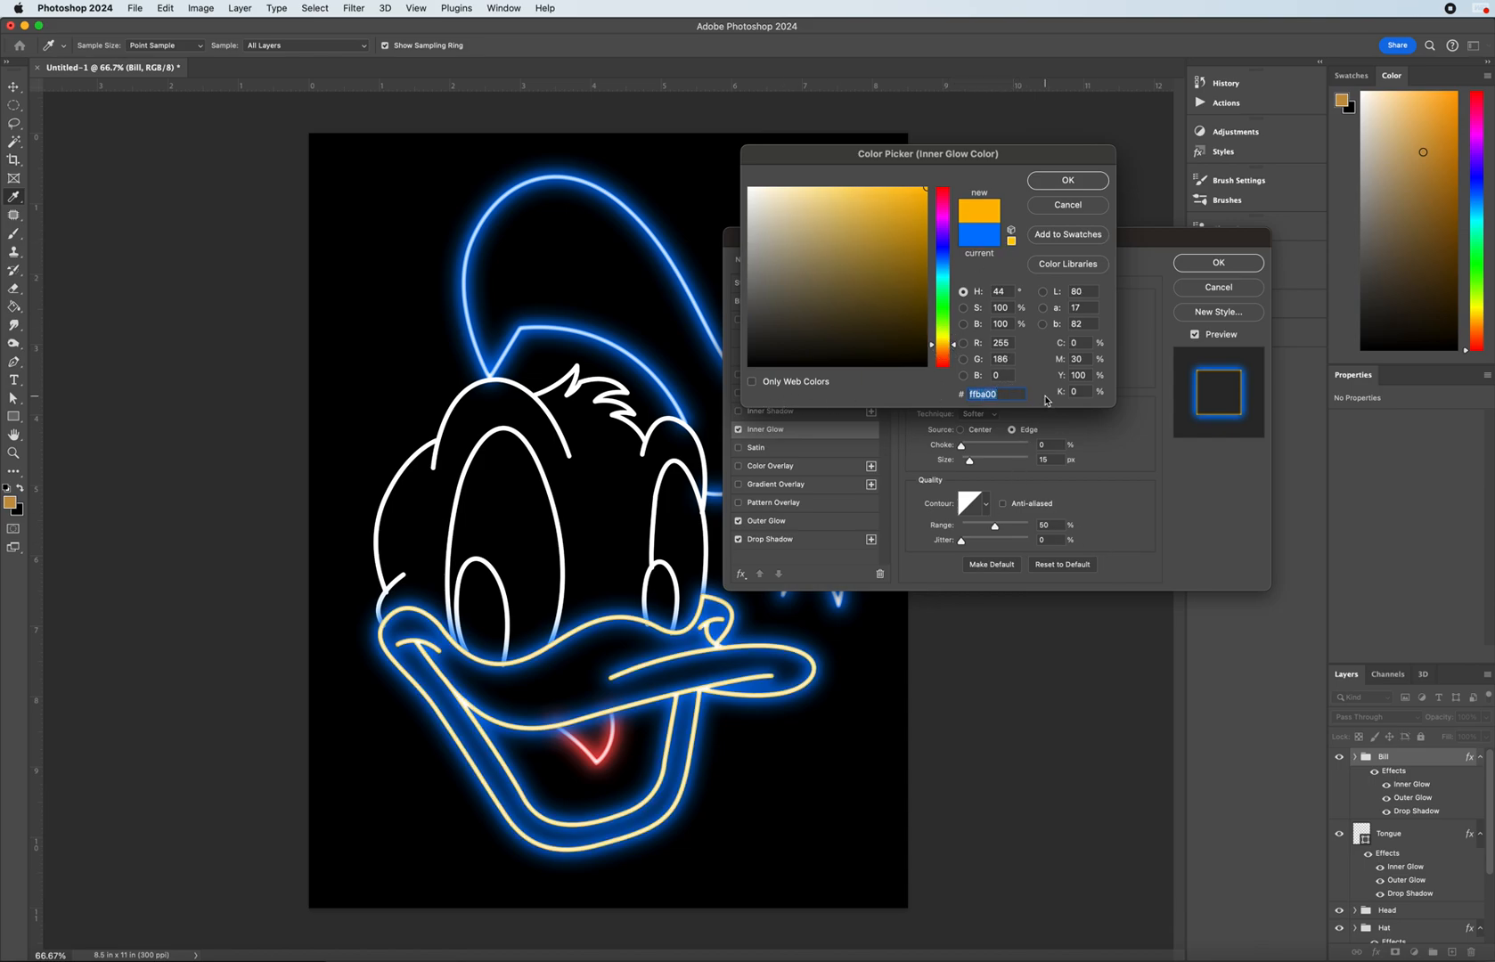
click(1065, 182)
- Set the Bill group's Outer Glow colour to the copied code ffba00
click(776, 524)
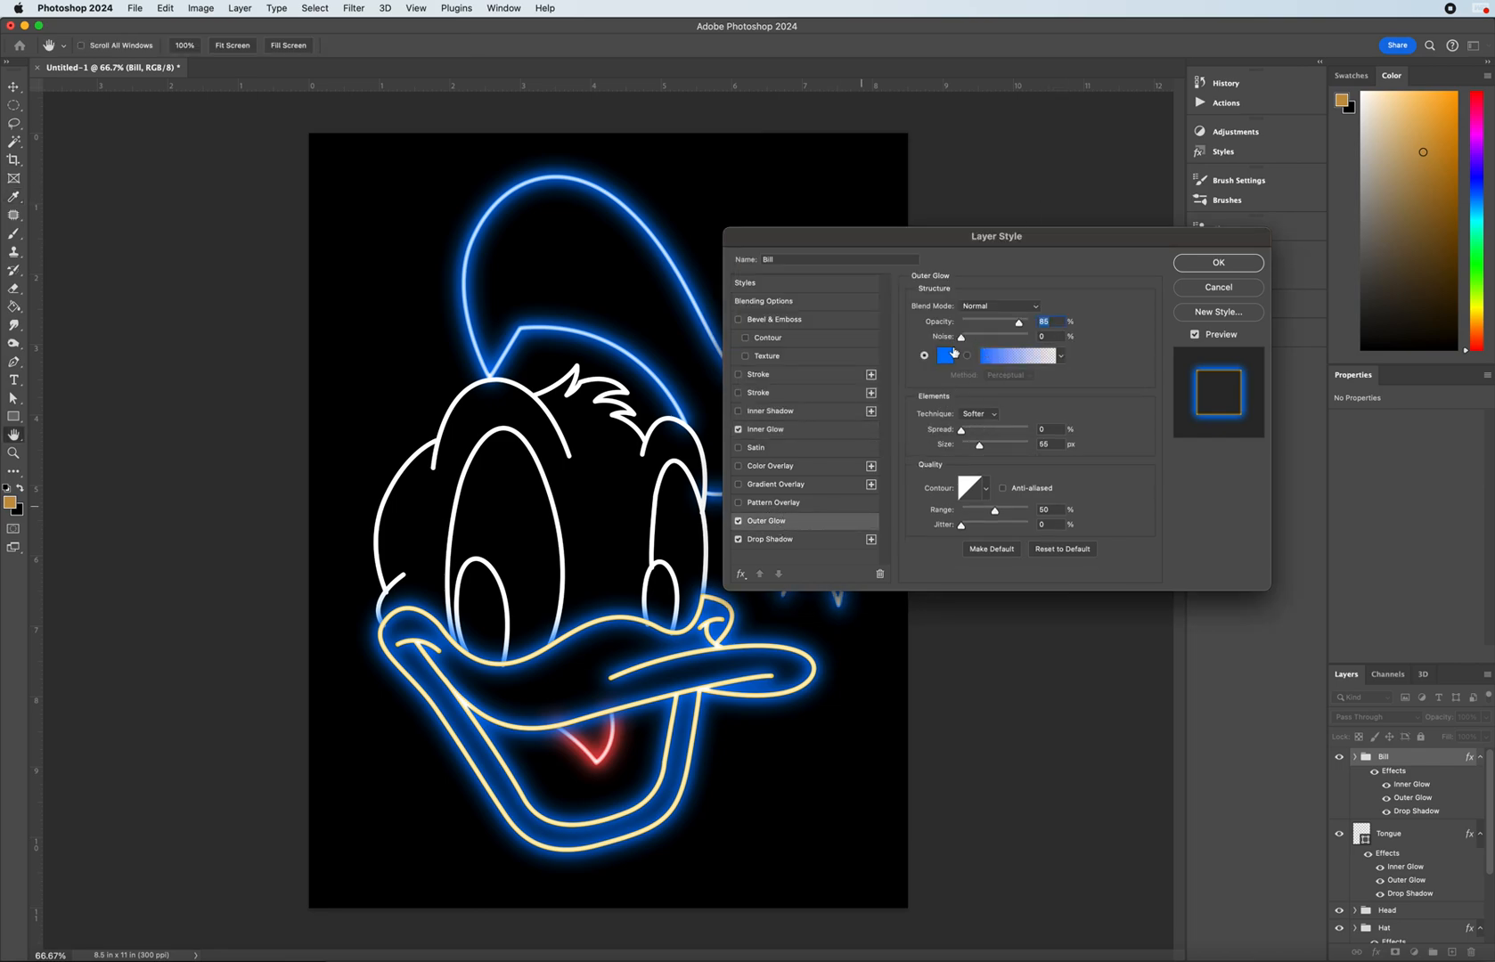
click(949, 360)
key(super+v)
click(1082, 186)
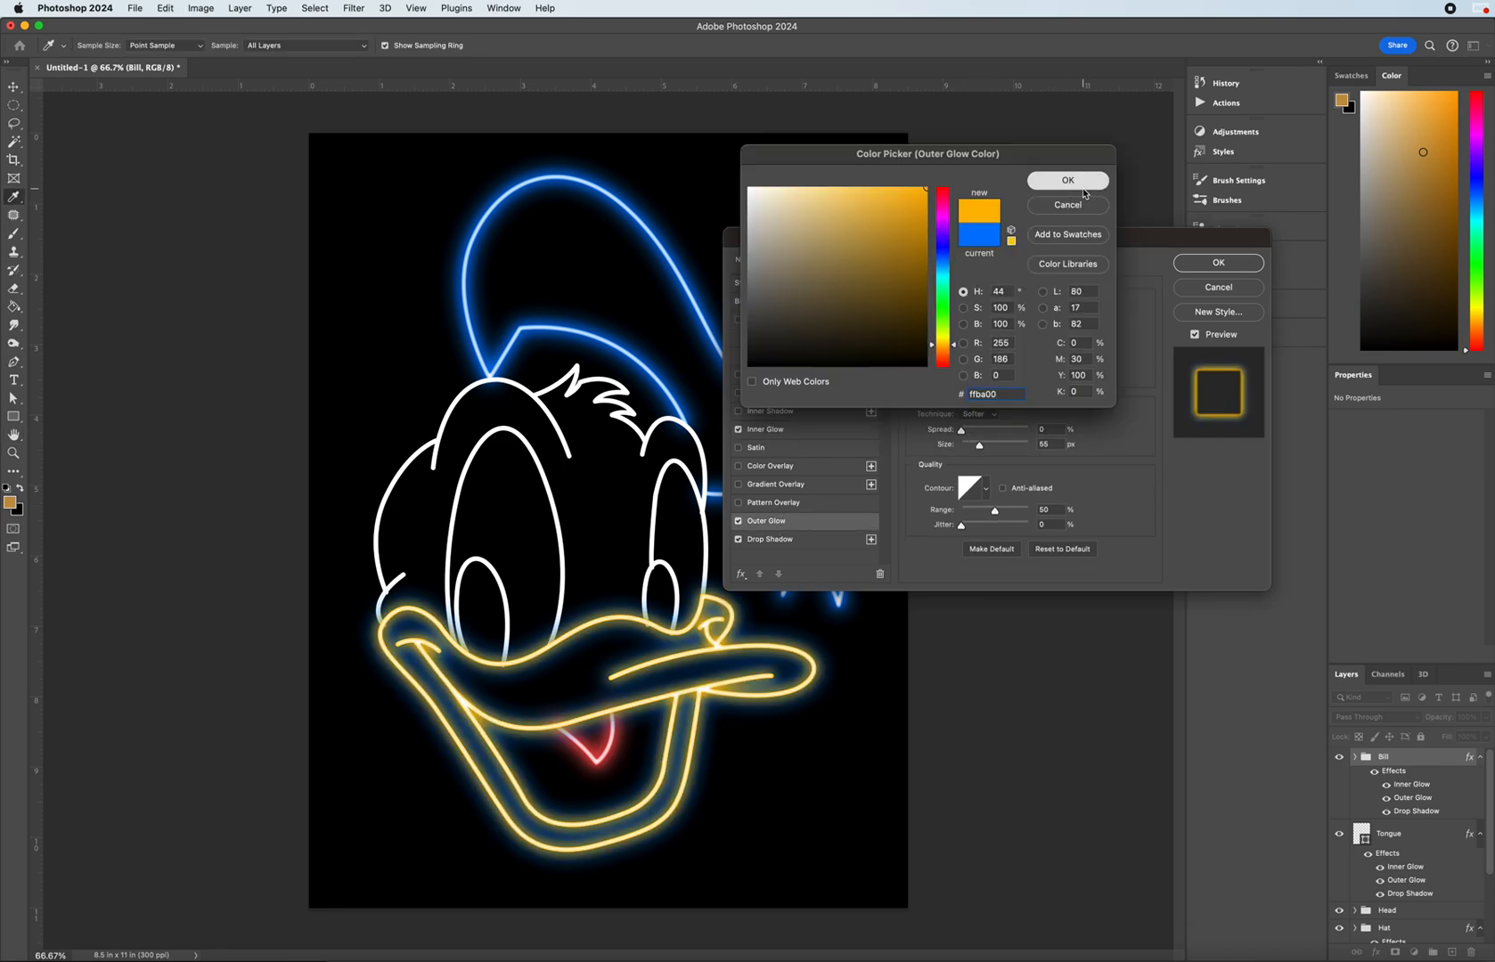
- Set the Bill group's Drop Shadow colour to ffba00 and apply the recoloured effects
click(822, 540)
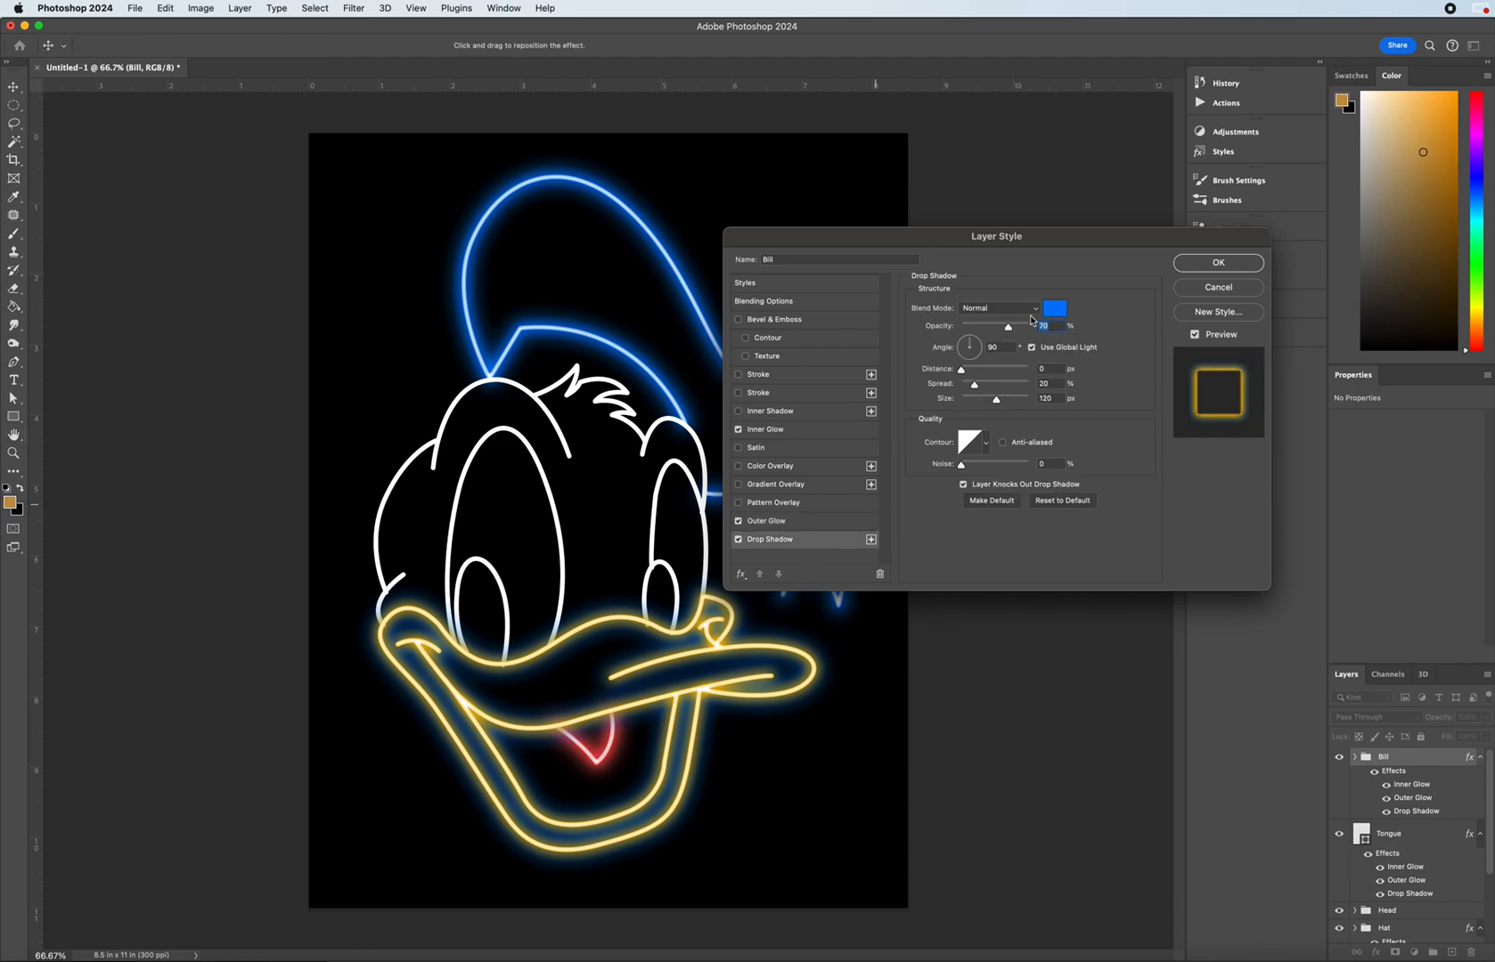
click(1066, 308)
key(super+v)
click(1068, 180)
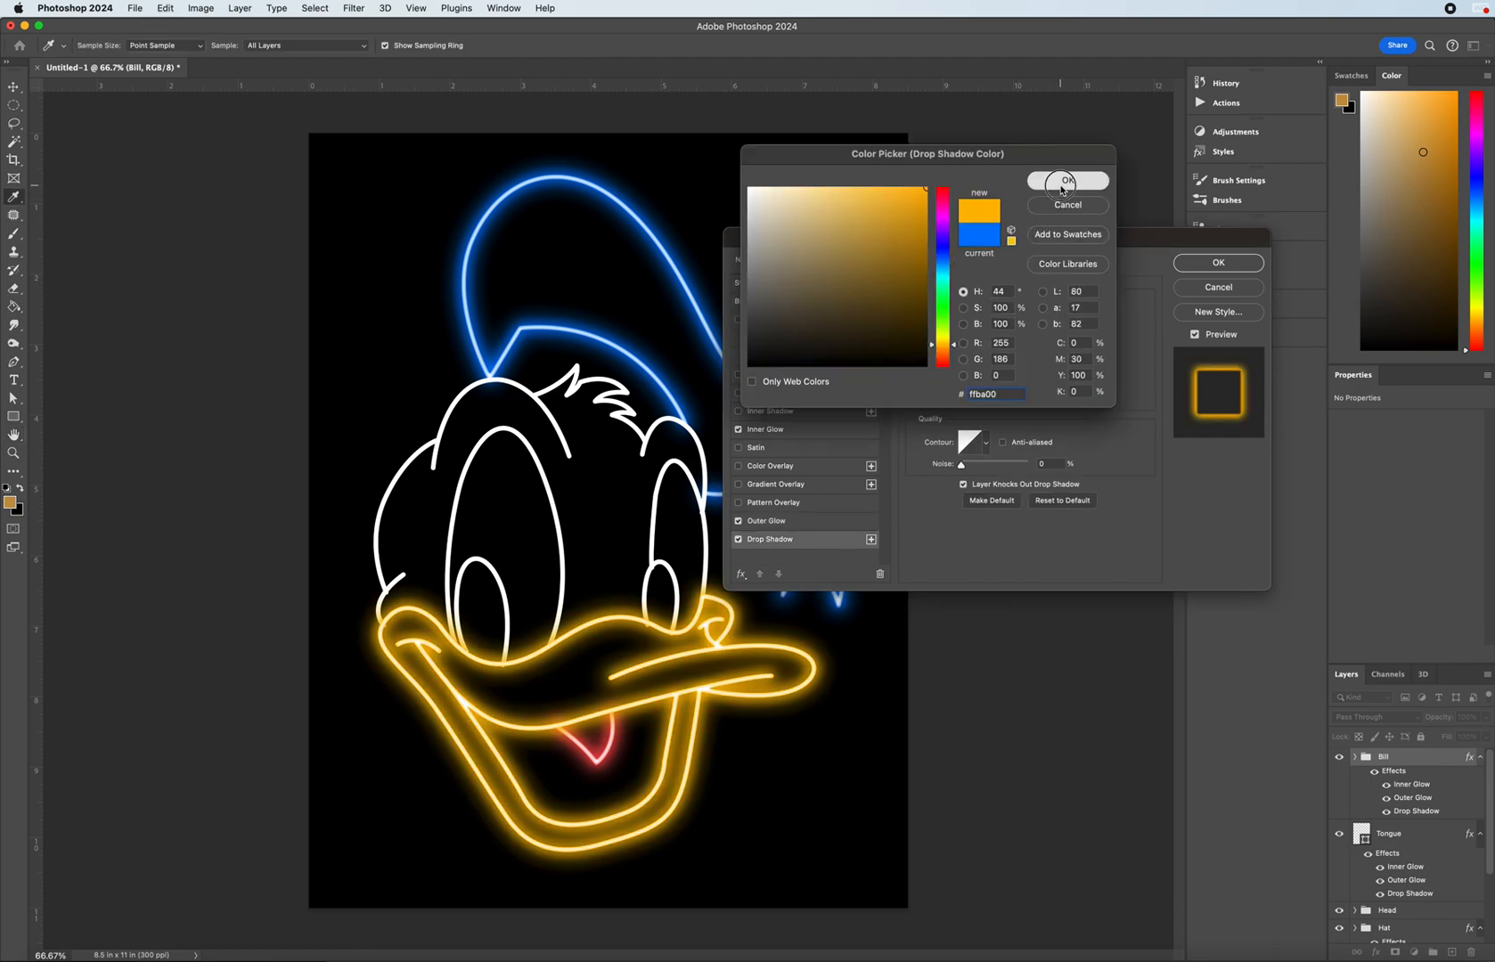
drag(965, 239, 1001, 250)
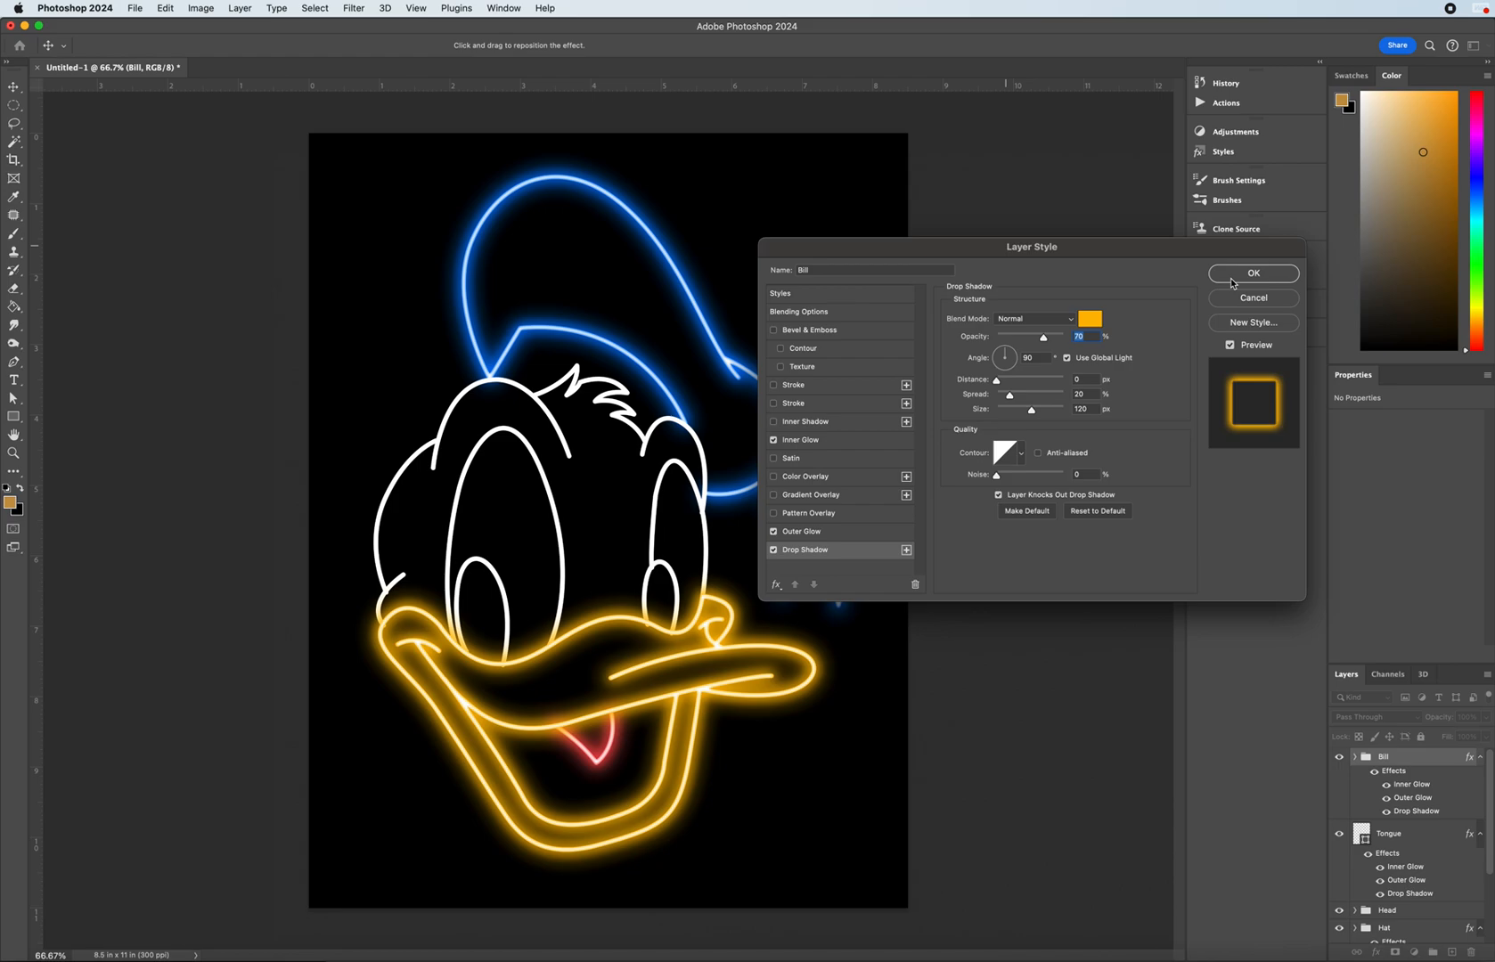
drag(1152, 250, 1244, 211)
click(1347, 235)
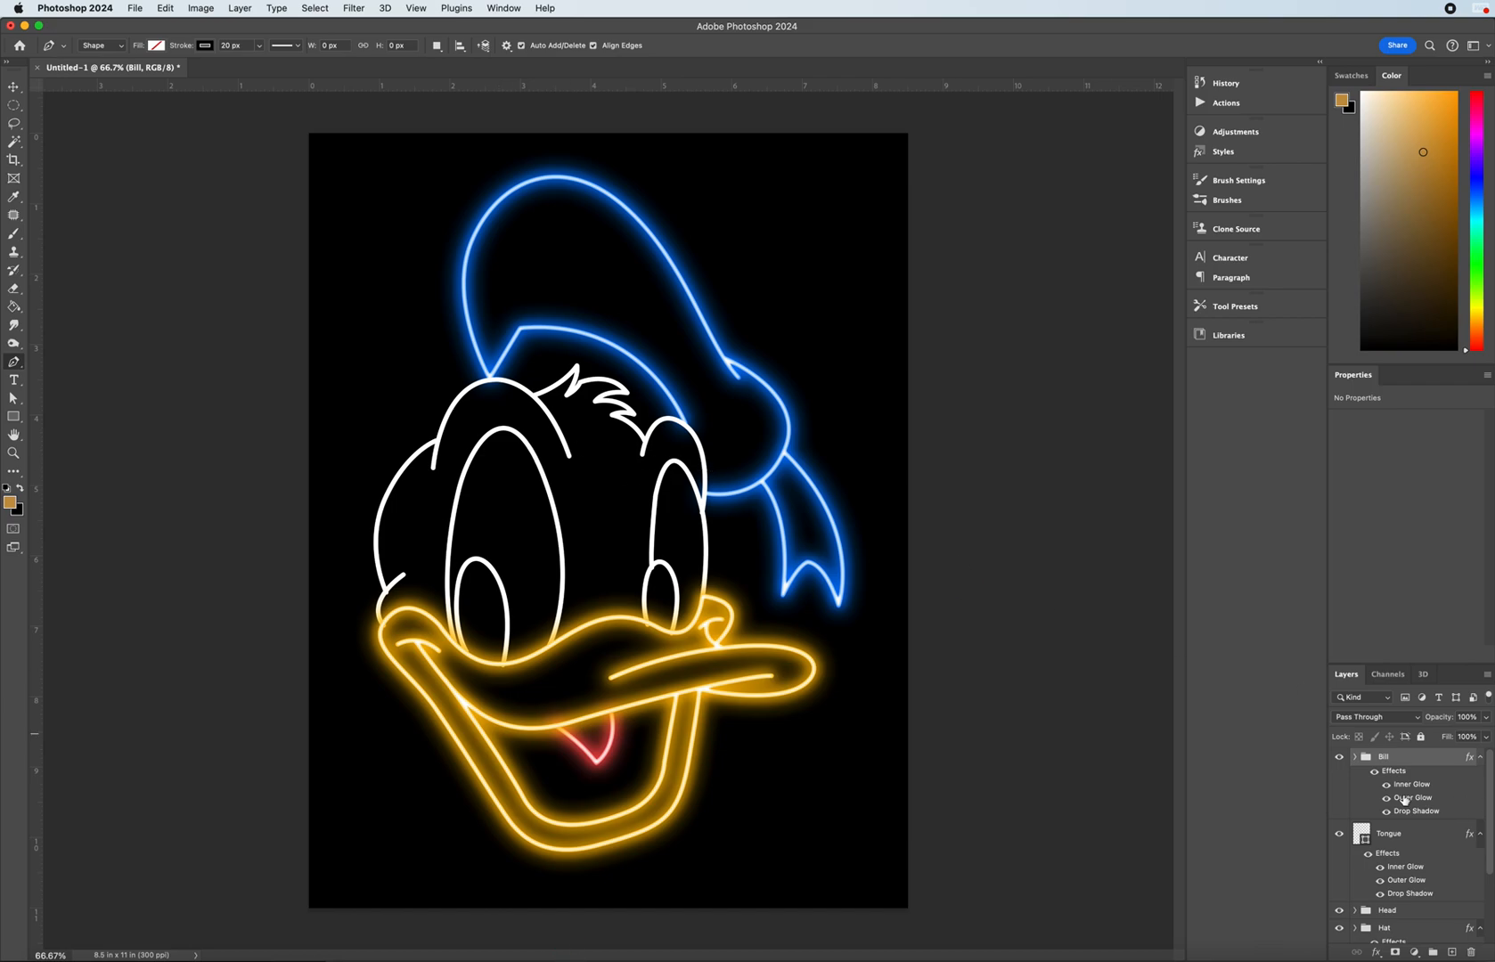
- Paste the copied Hat layer style onto the Head group
scroll(1393, 888, down, 3)
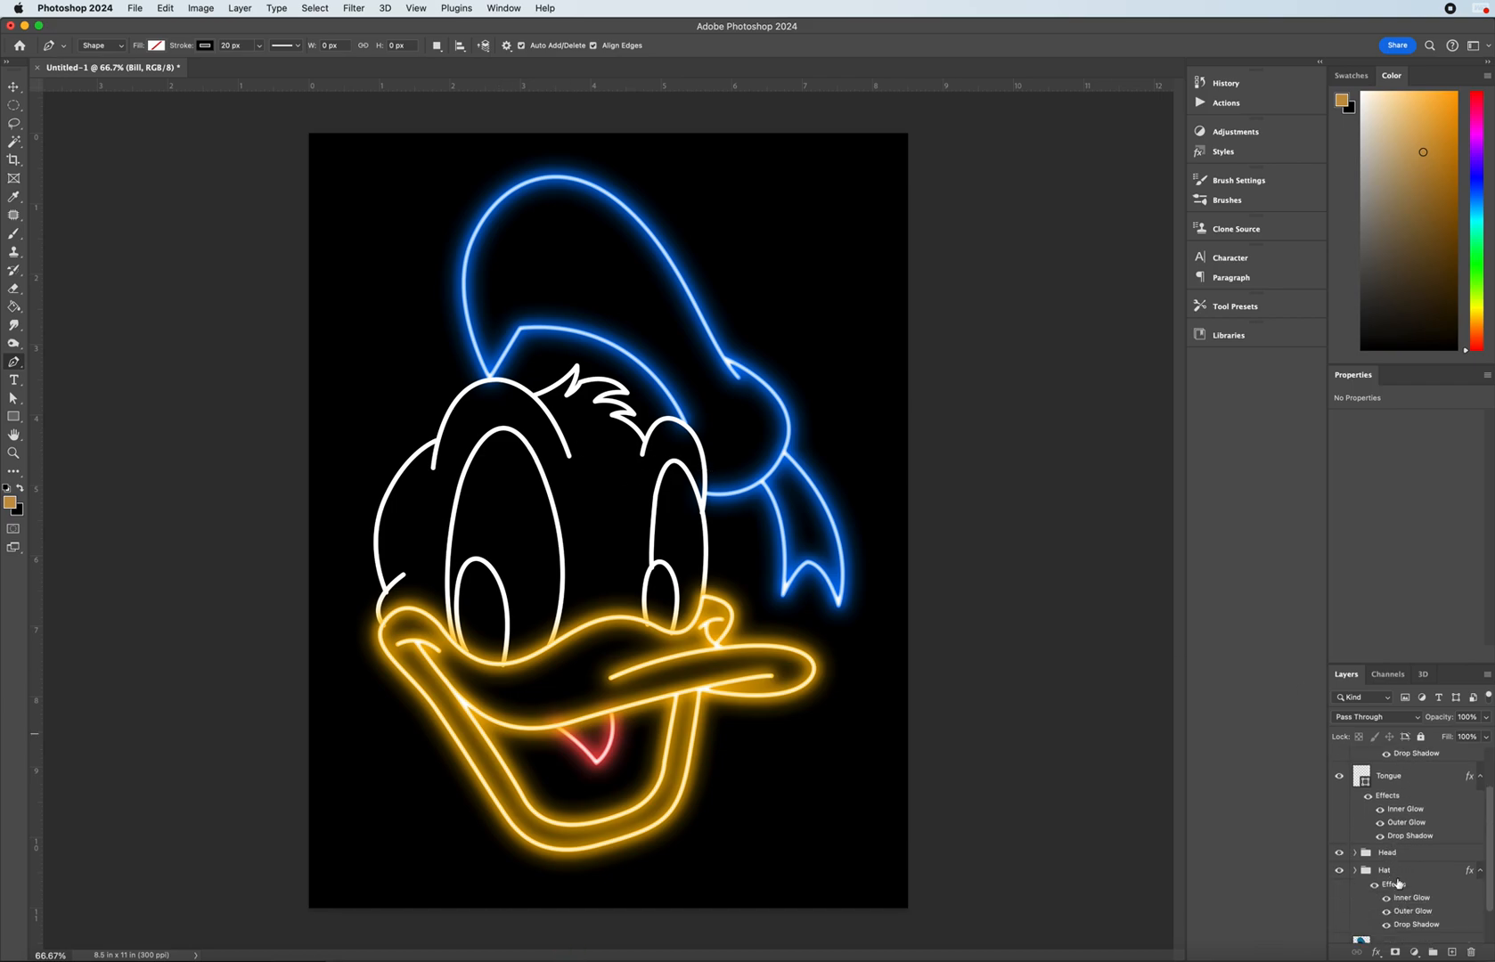
click(1394, 875)
click(1393, 855)
right_click(1394, 858)
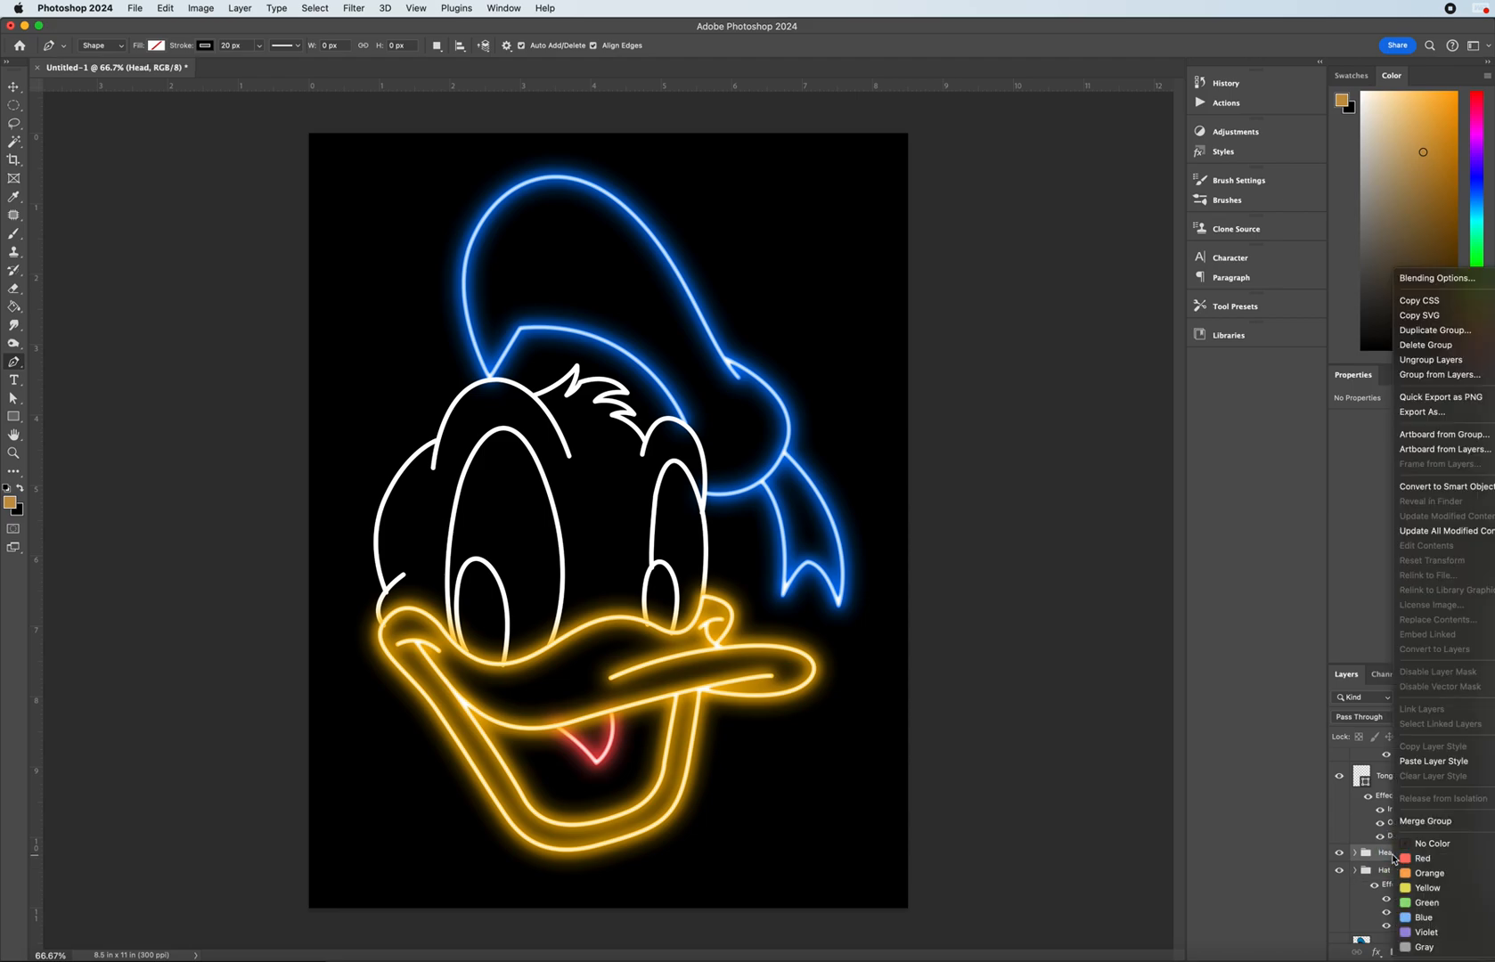
click(1430, 761)
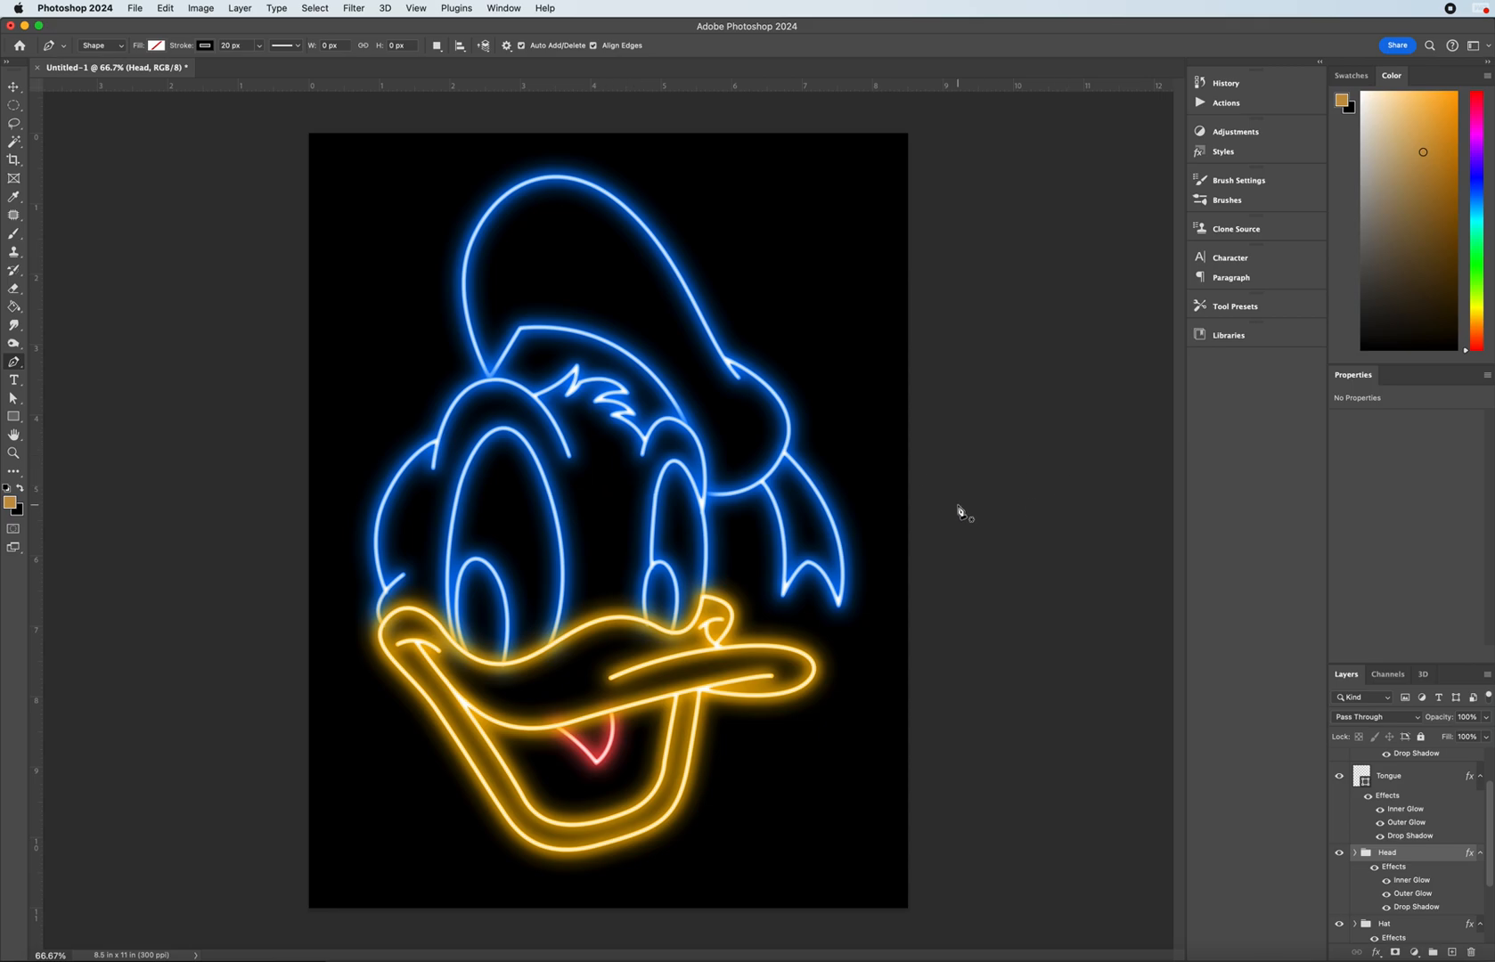
- Open the Head group's layer style and set its Drop Shadow colour to white ffffff
key(super+equal)
key(super+equal)
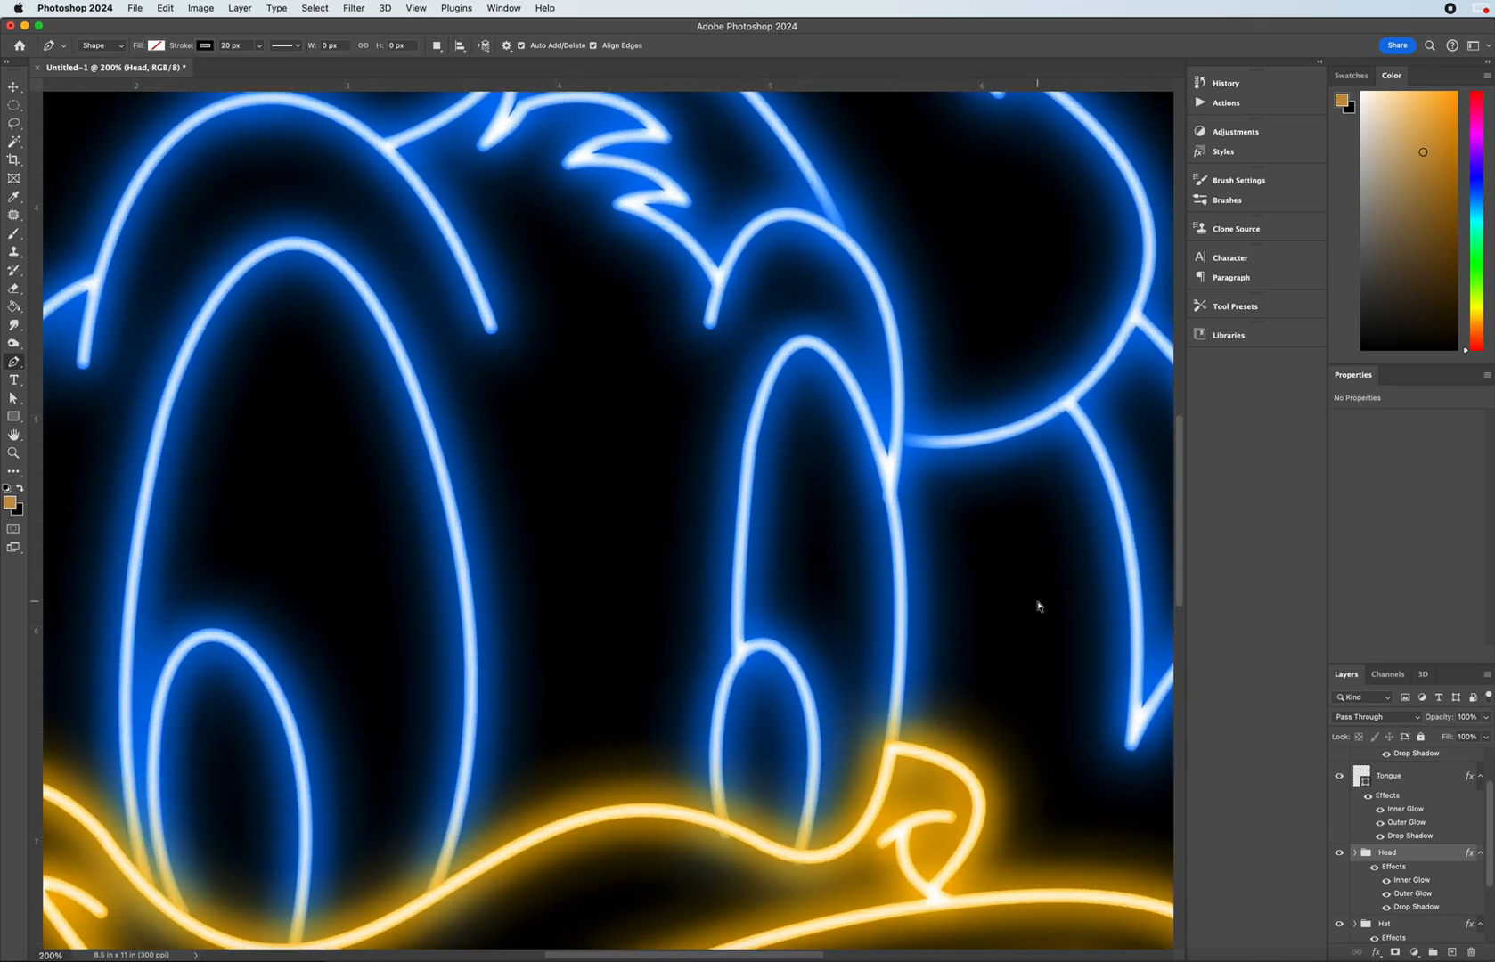
double_click(1402, 858)
drag(958, 210, 1029, 192)
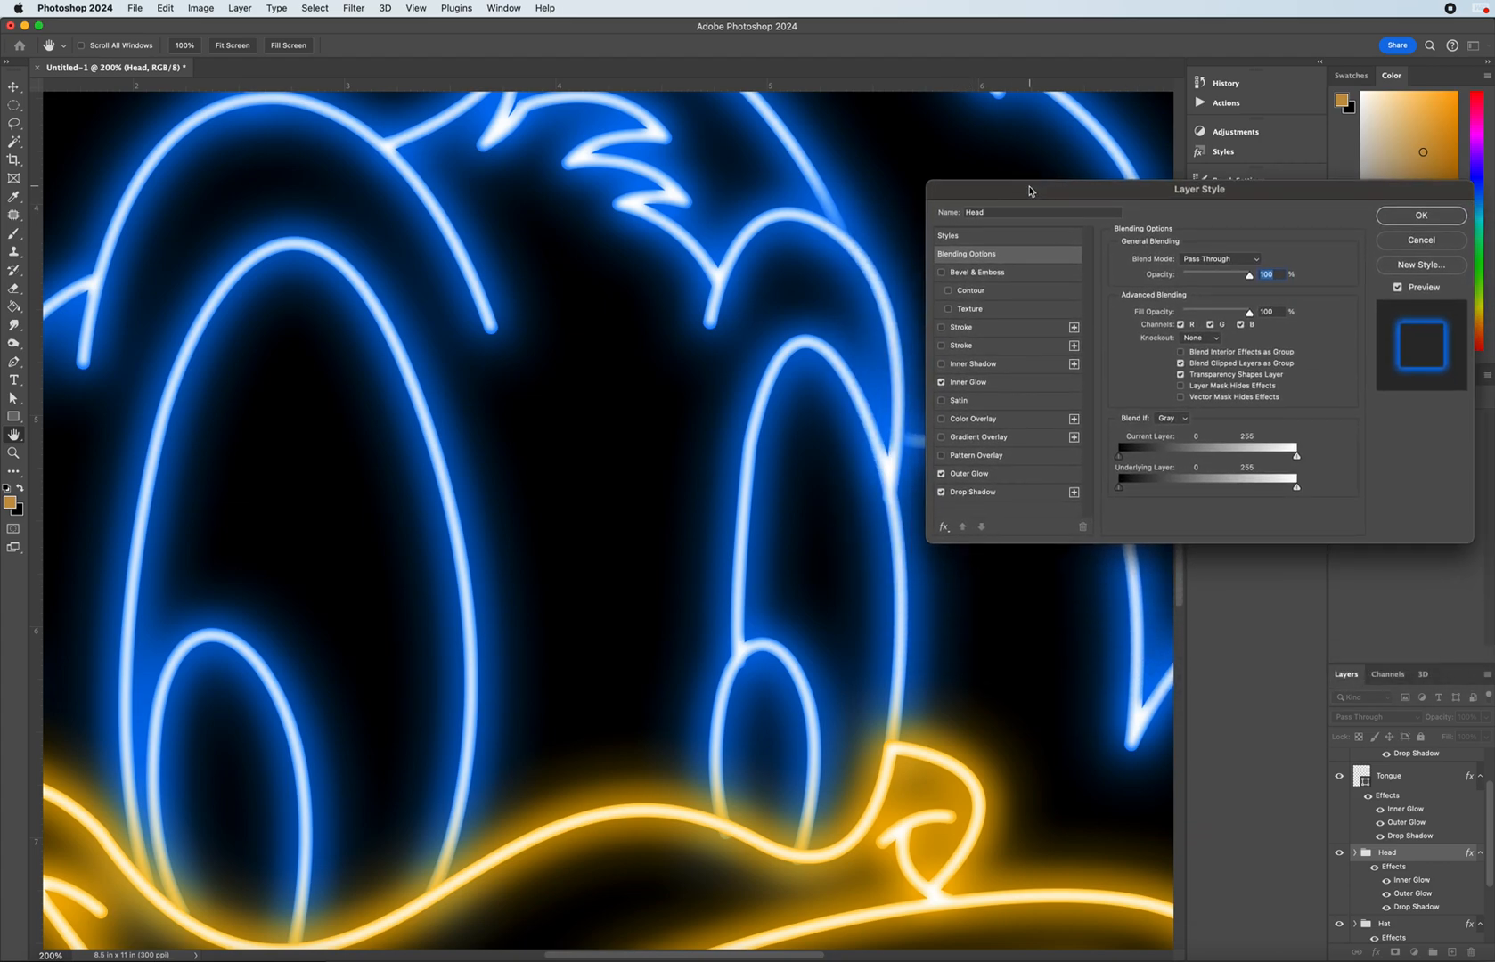
click(974, 493)
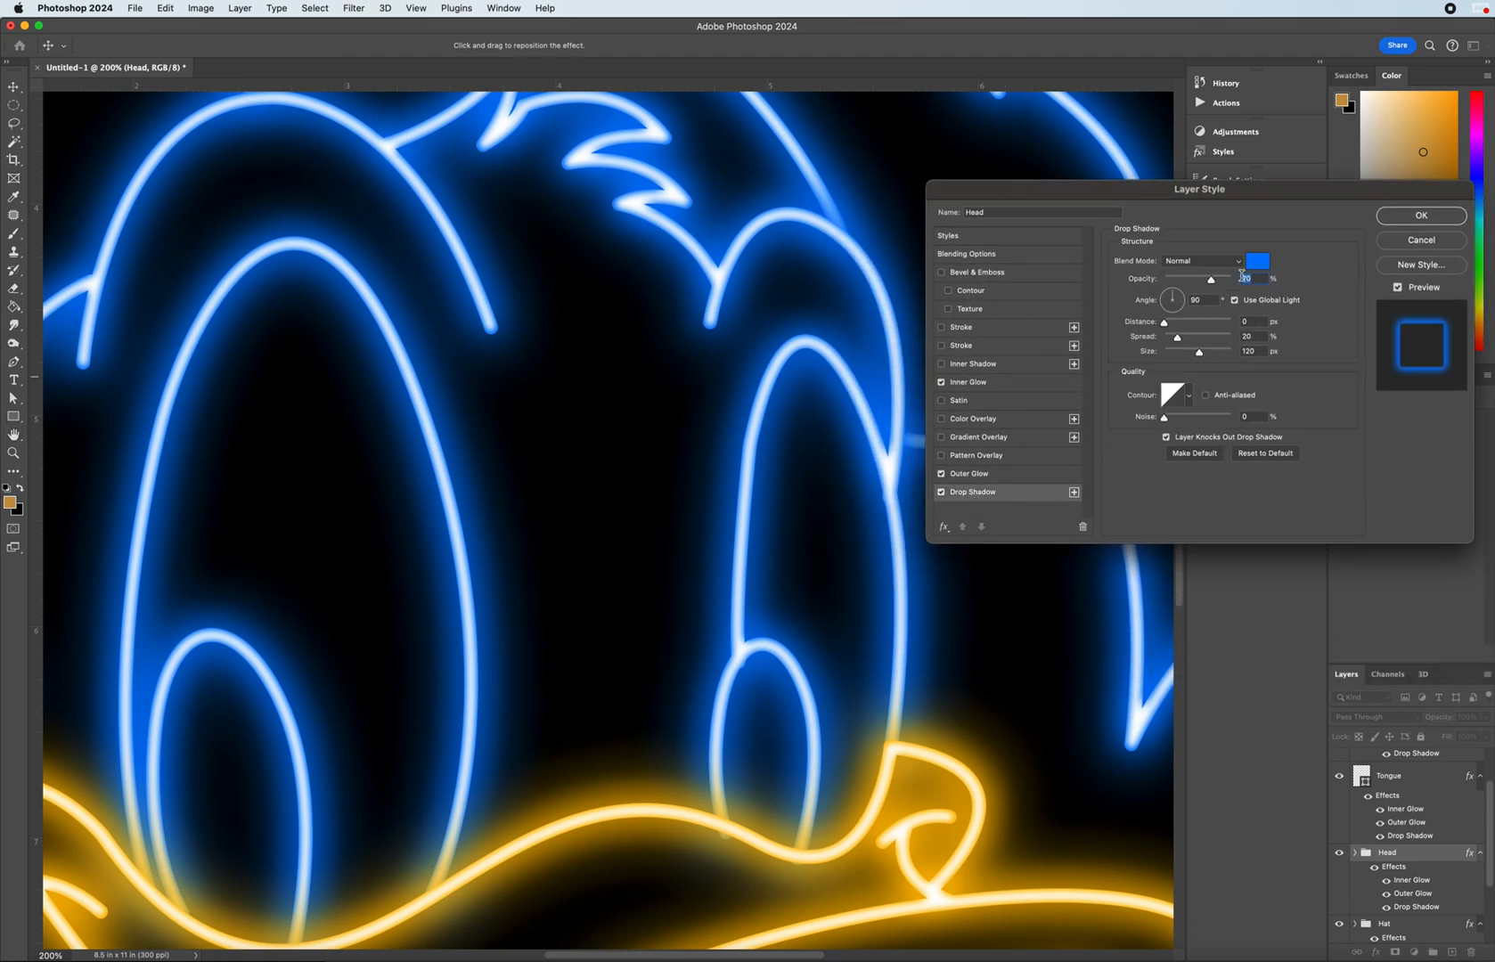
click(1258, 262)
drag(878, 265, 724, 166)
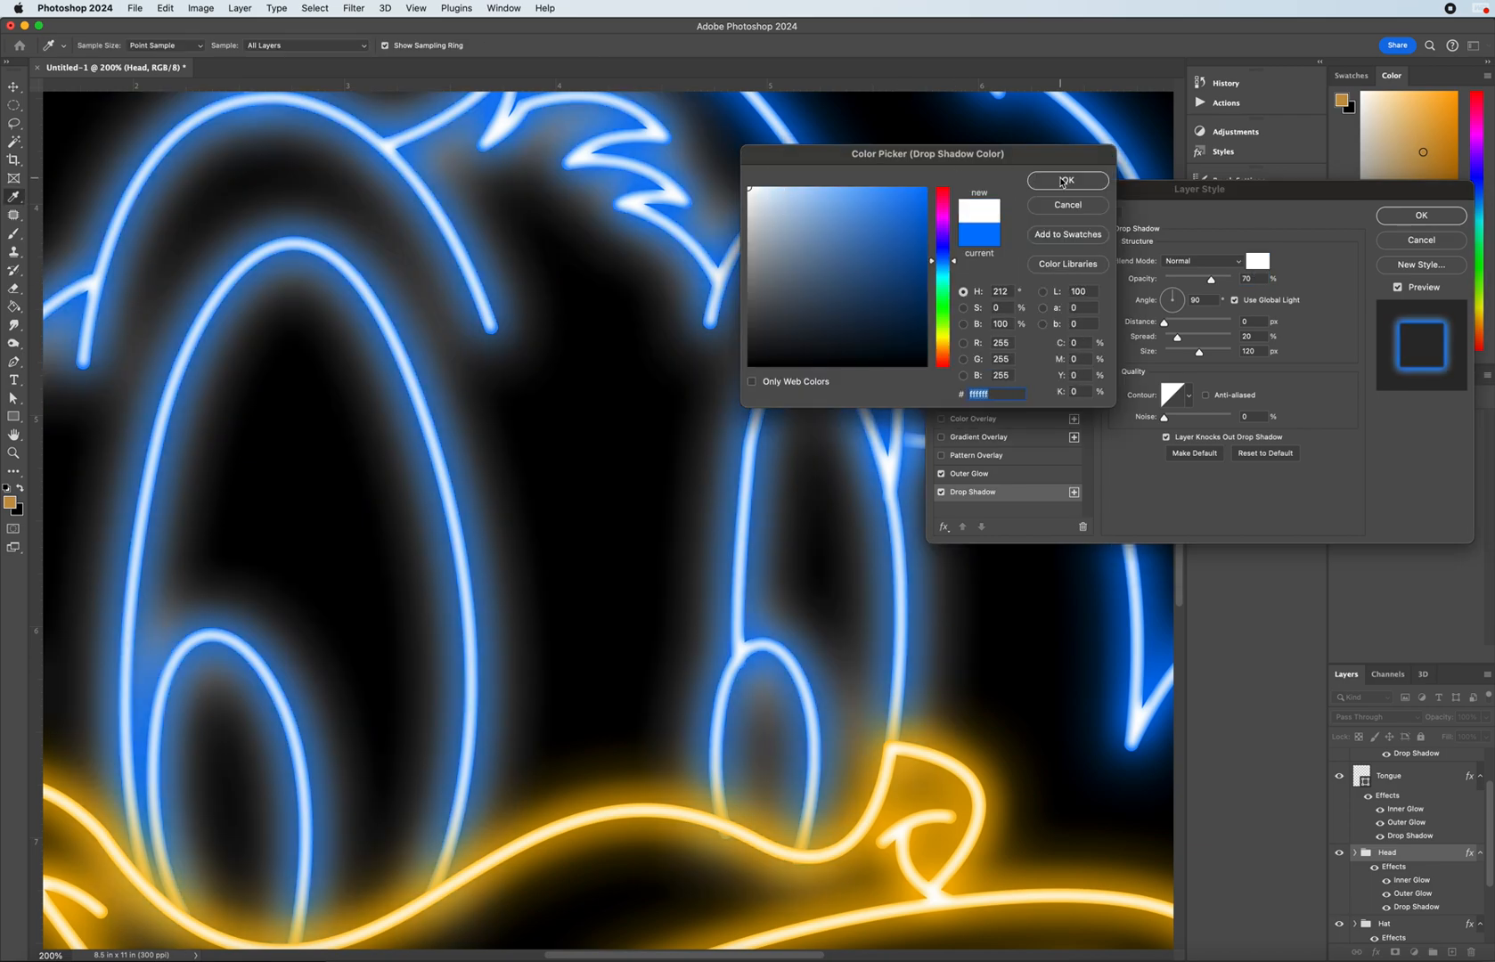
click(1066, 183)
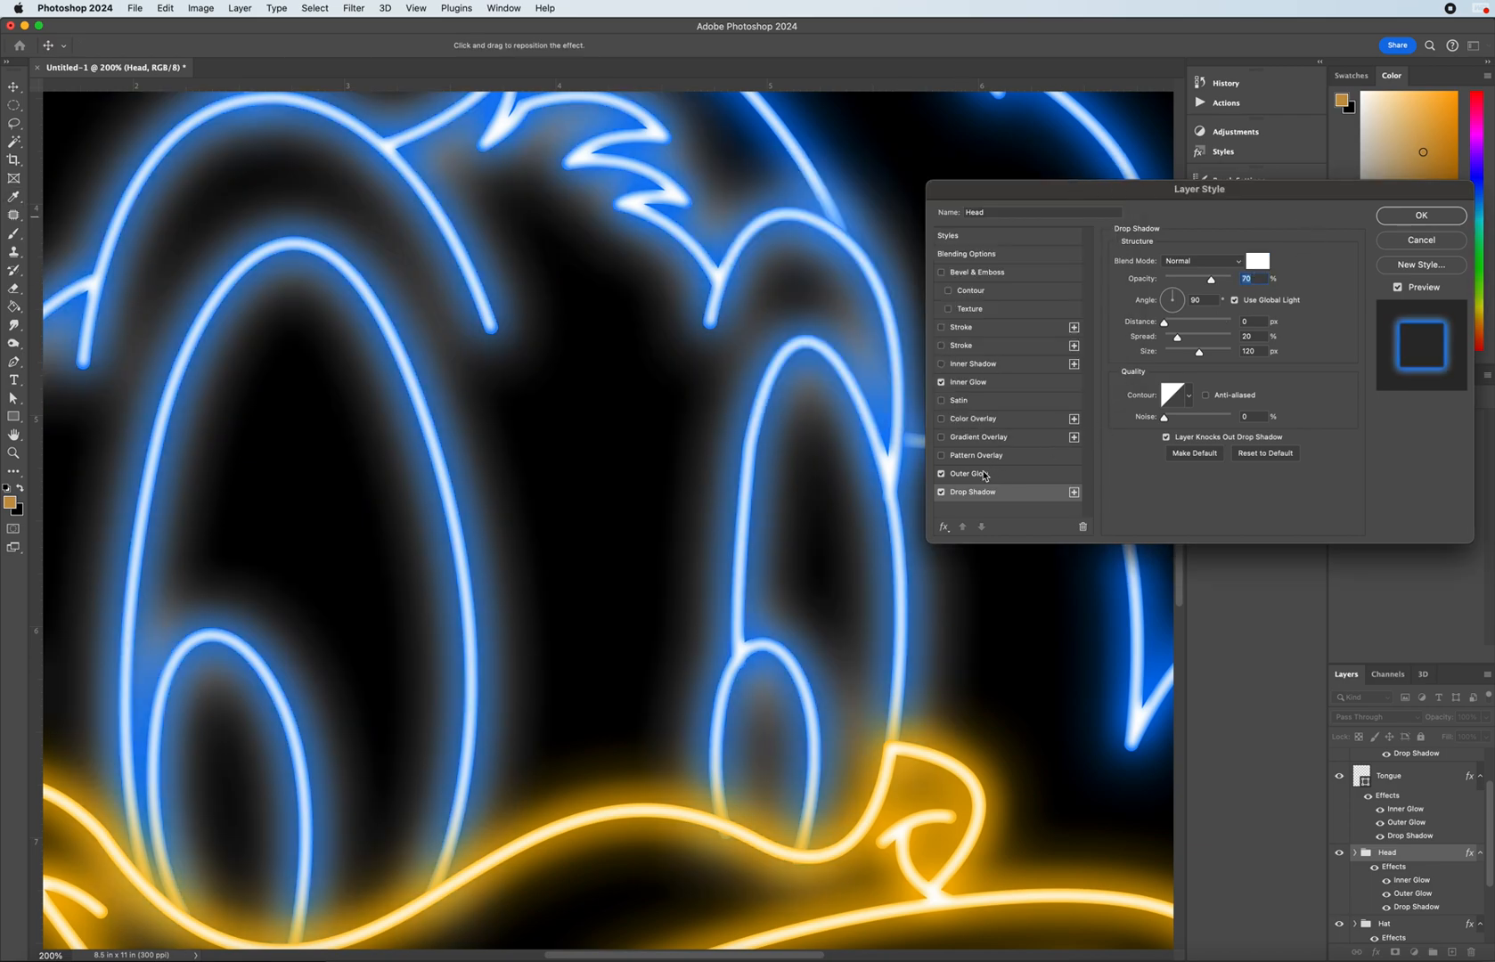
- Set the Head group's Outer Glow colour to white
click(976, 474)
click(1150, 310)
drag(882, 287, 710, 163)
click(1050, 182)
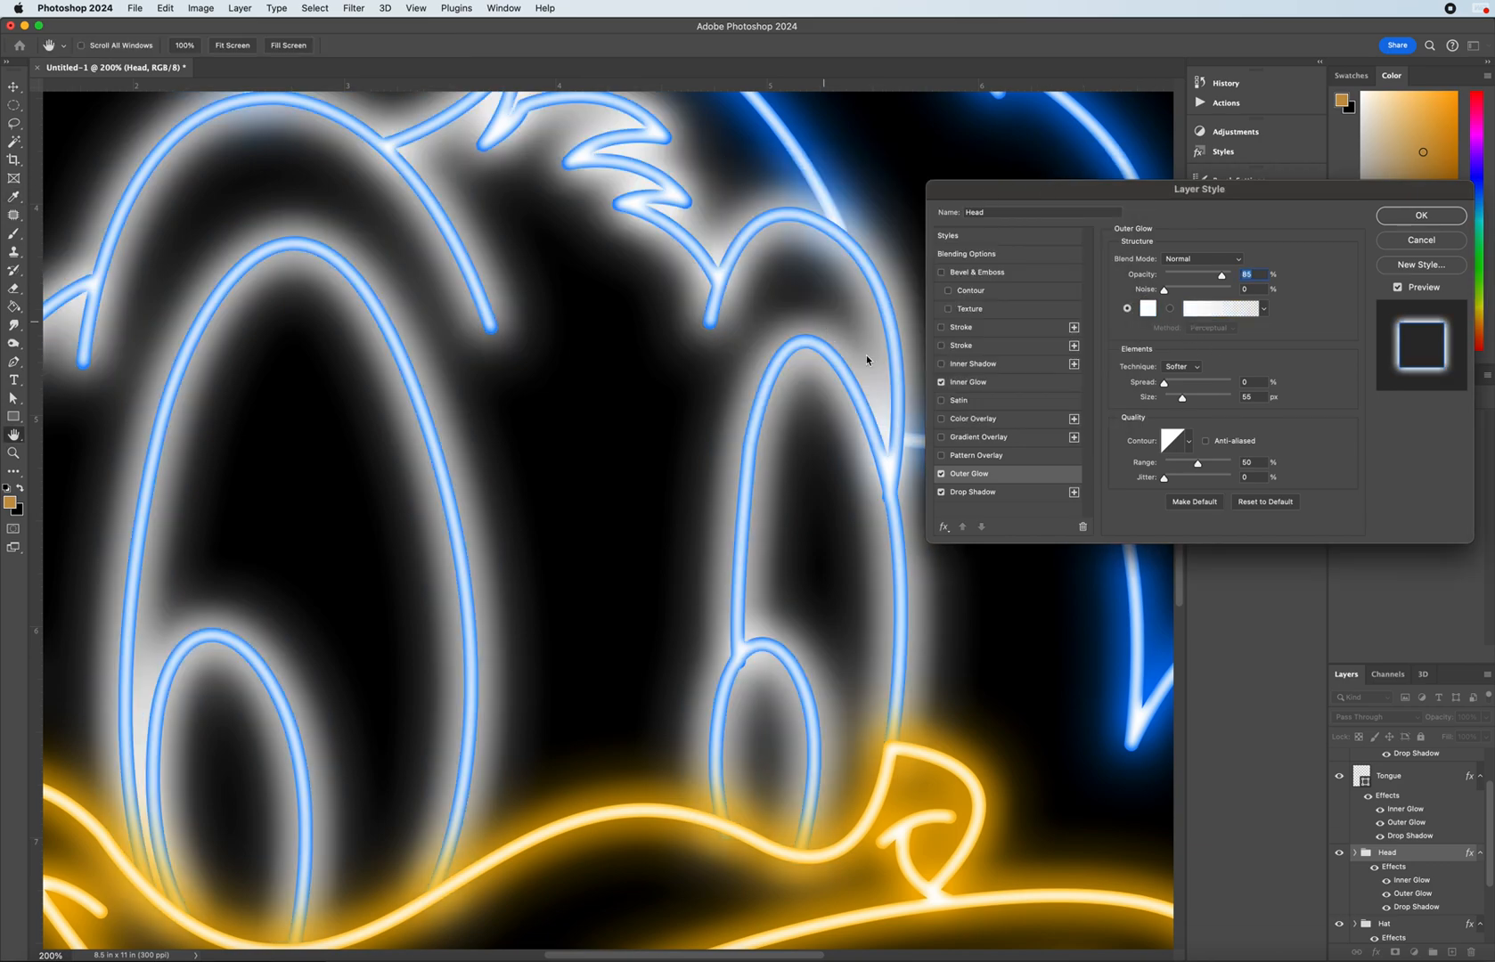
- Set the Head group's Inner Glow colour to grey b8b8b8, trying white ffffff and light grey c6c6c6 first
click(970, 382)
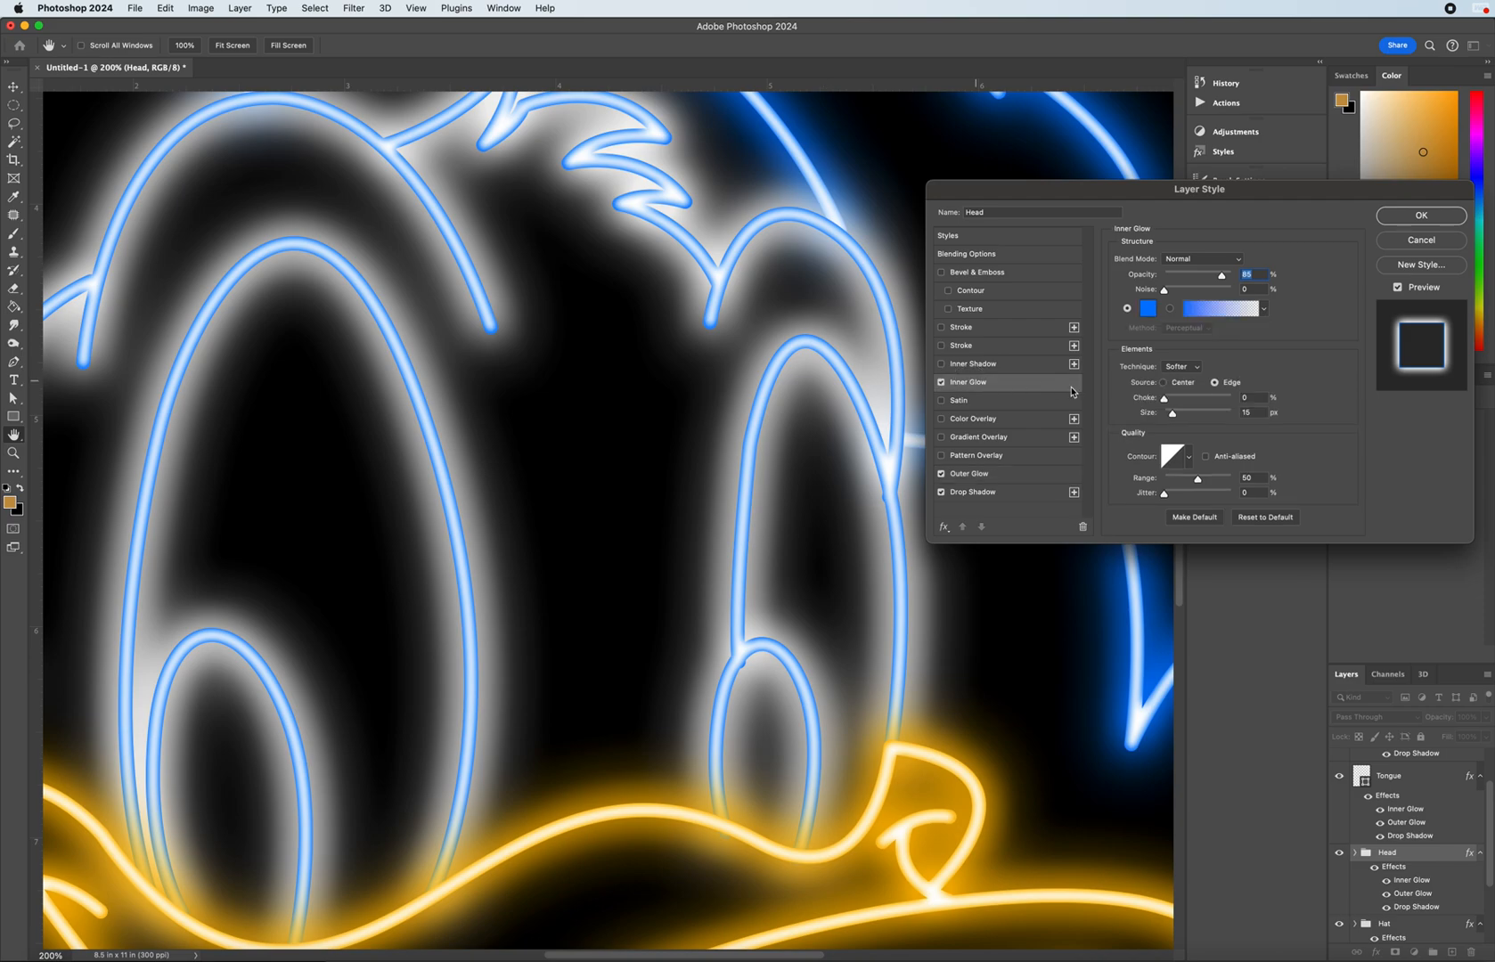
click(1149, 308)
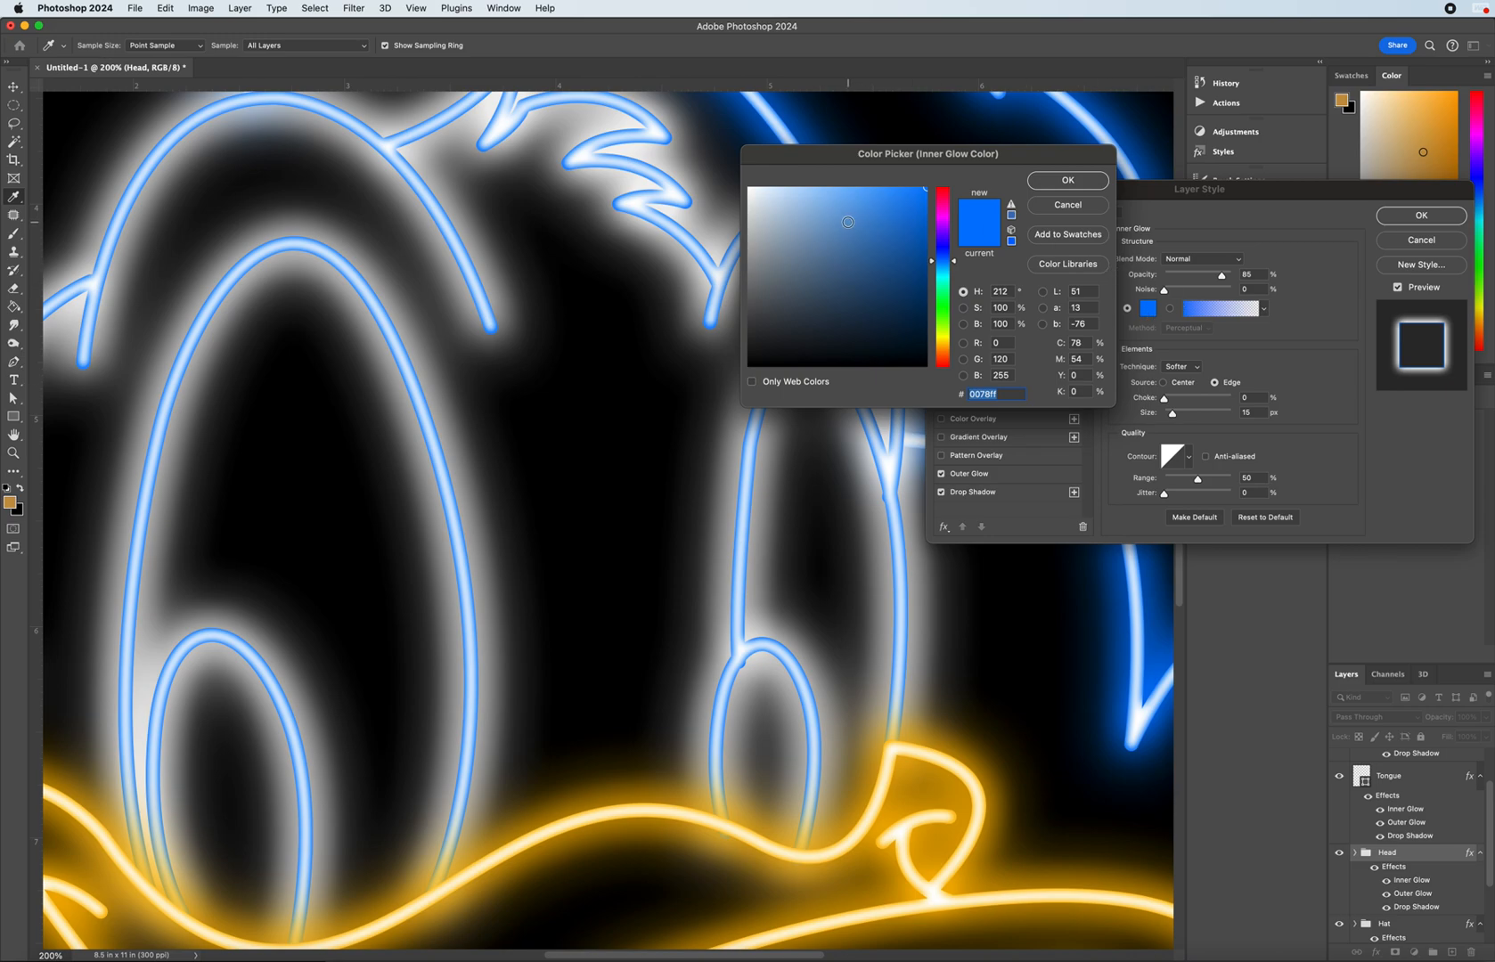
drag(800, 215, 724, 161)
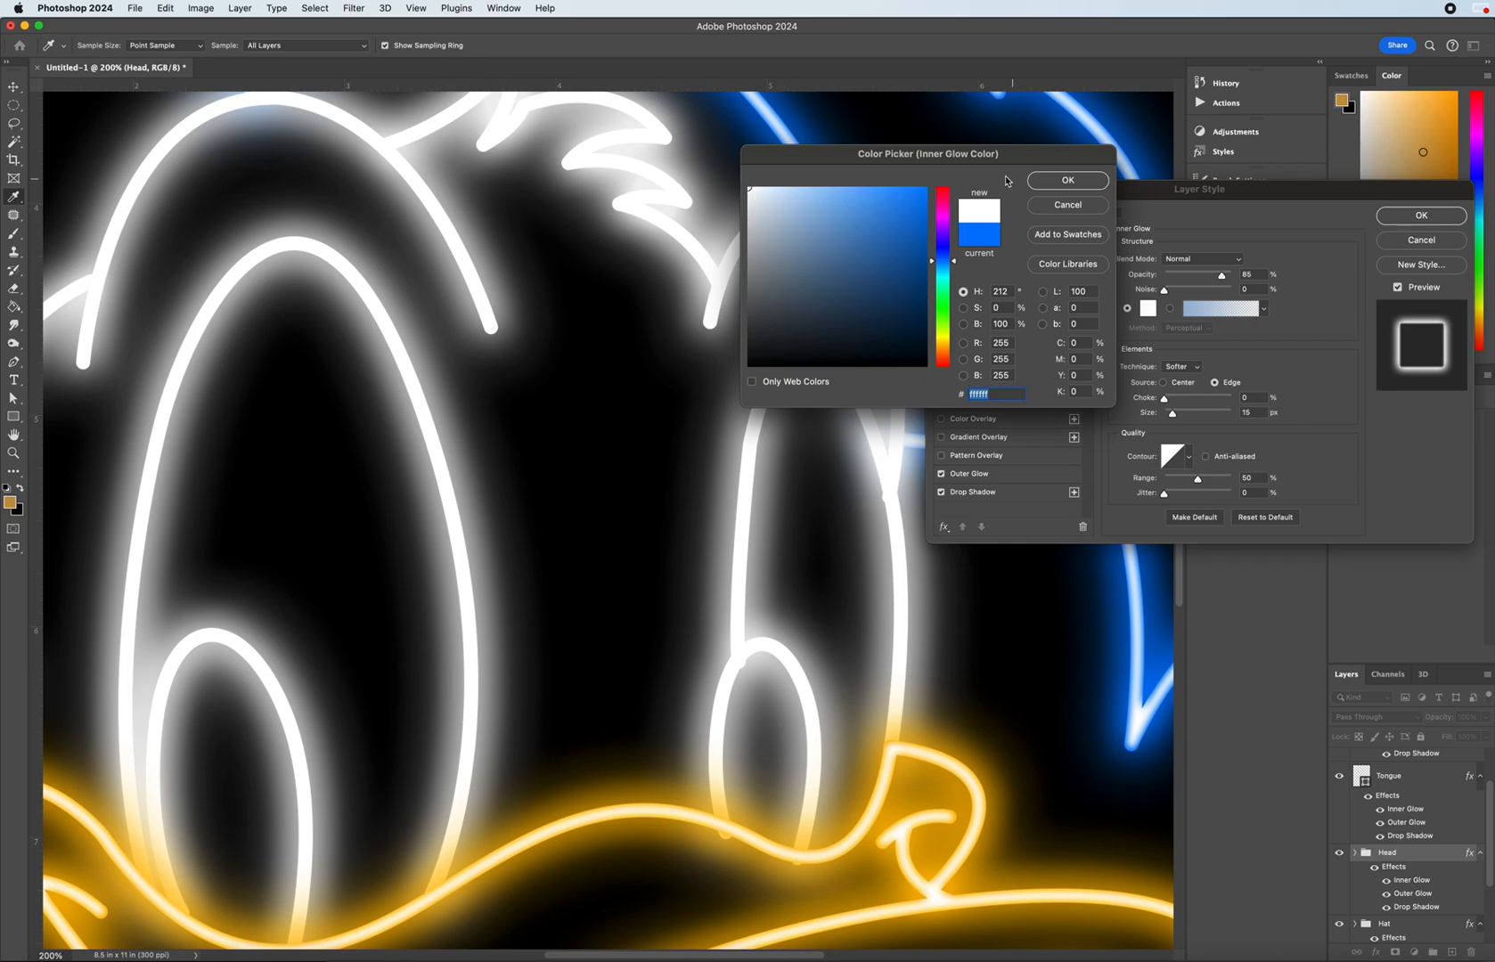
click(748, 227)
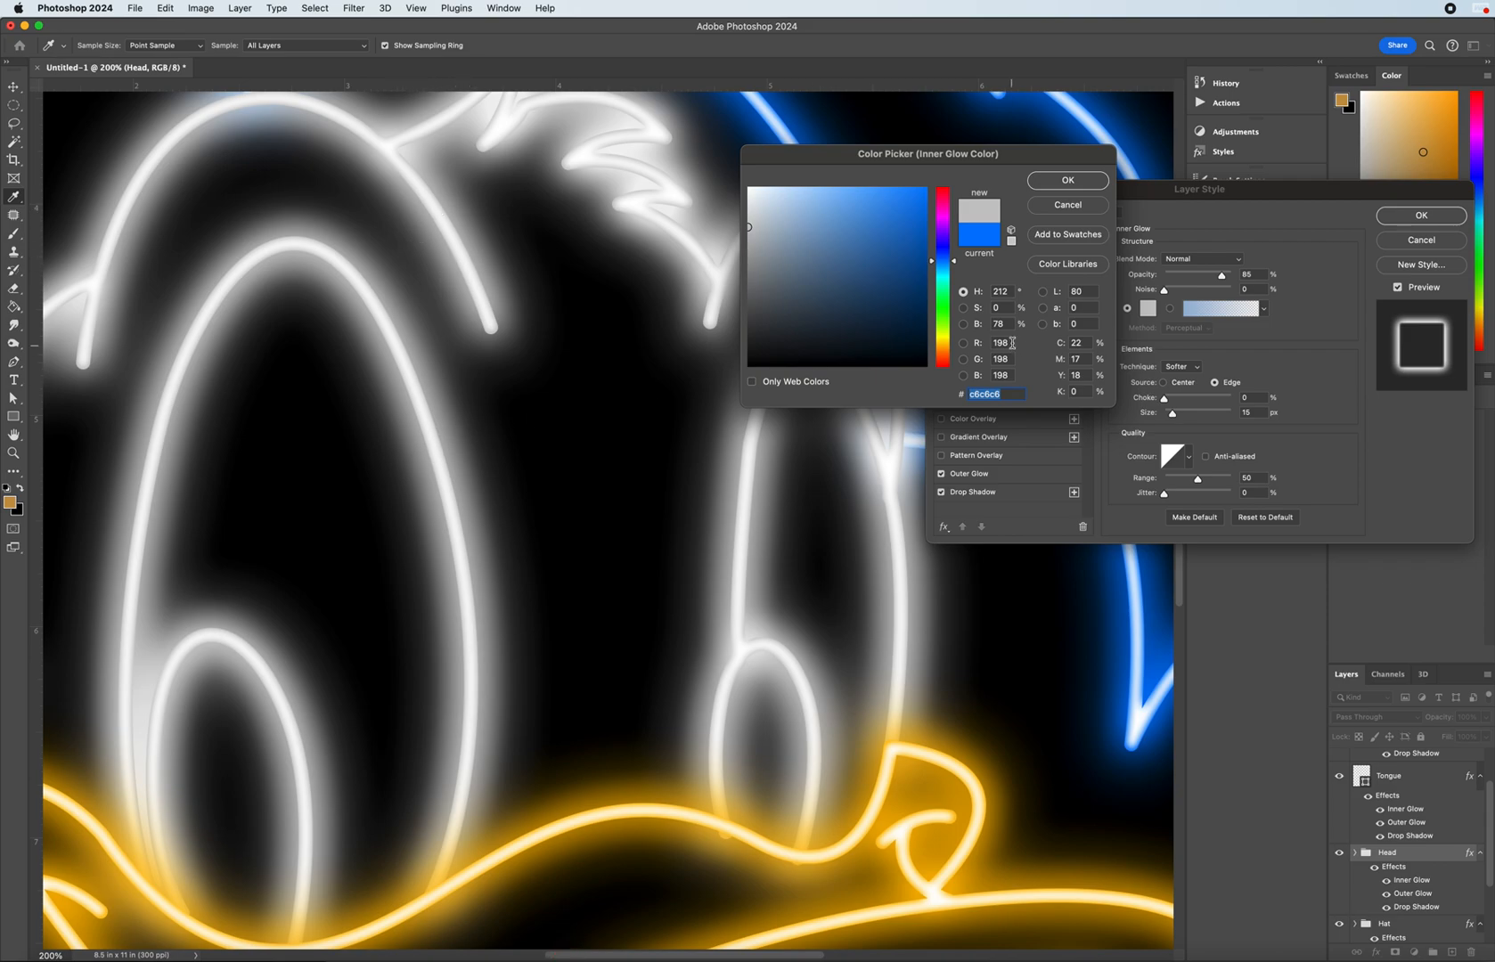
drag(754, 239, 739, 237)
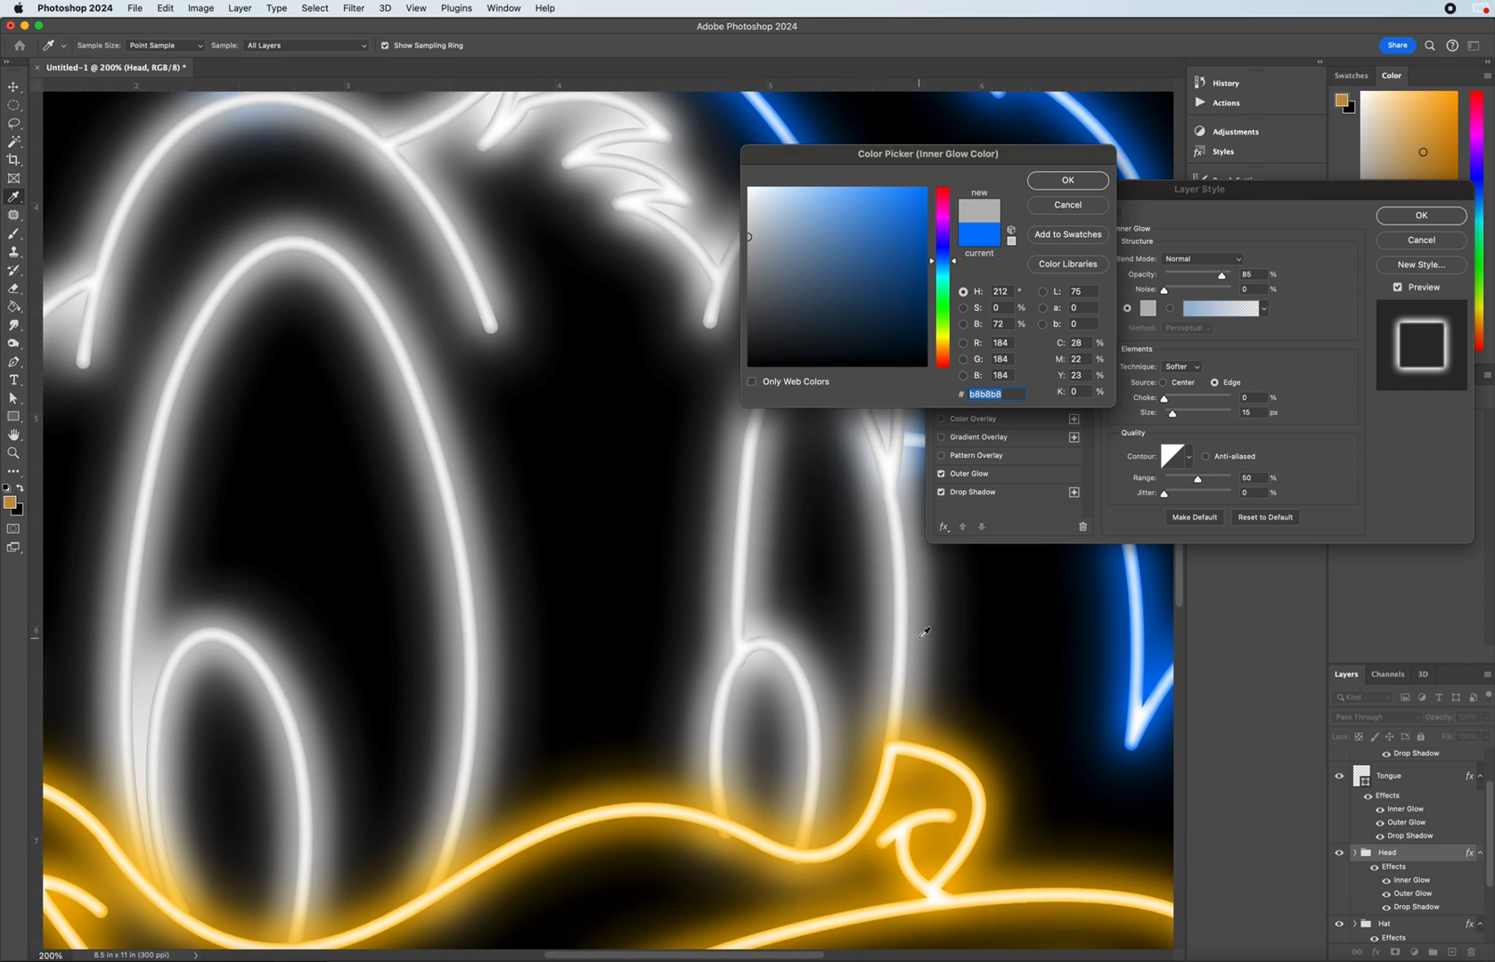
- Try blue-grey 95a3b3 and pure white ffffff as the Head group's Inner Glow colour
scroll(910, 735, down, 2)
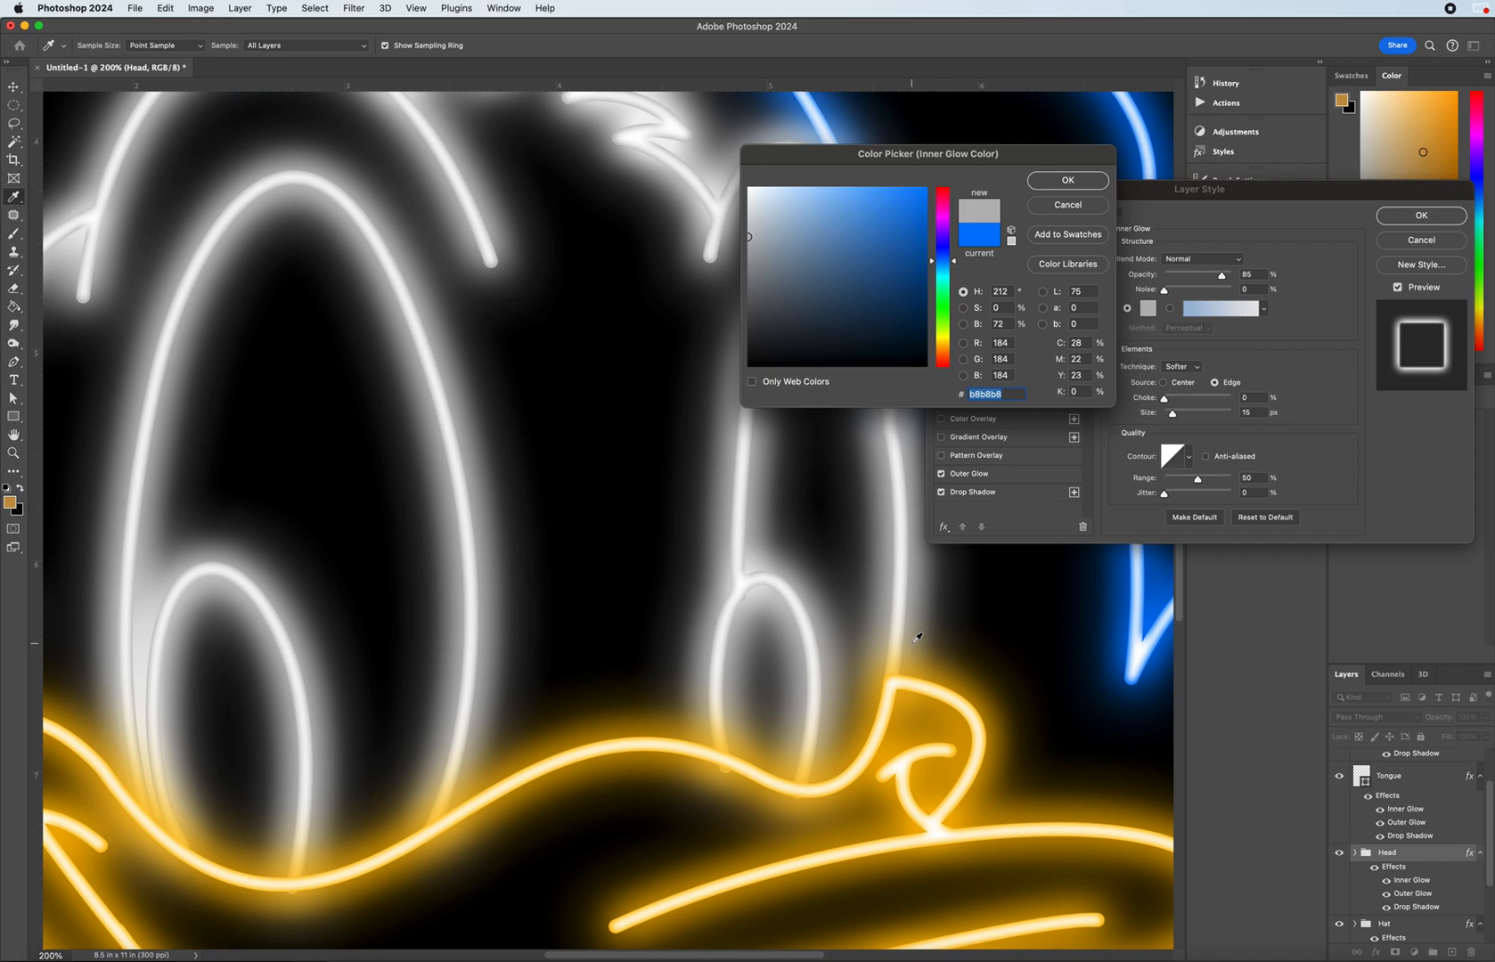
scroll(686, 584, up, 2)
click(774, 232)
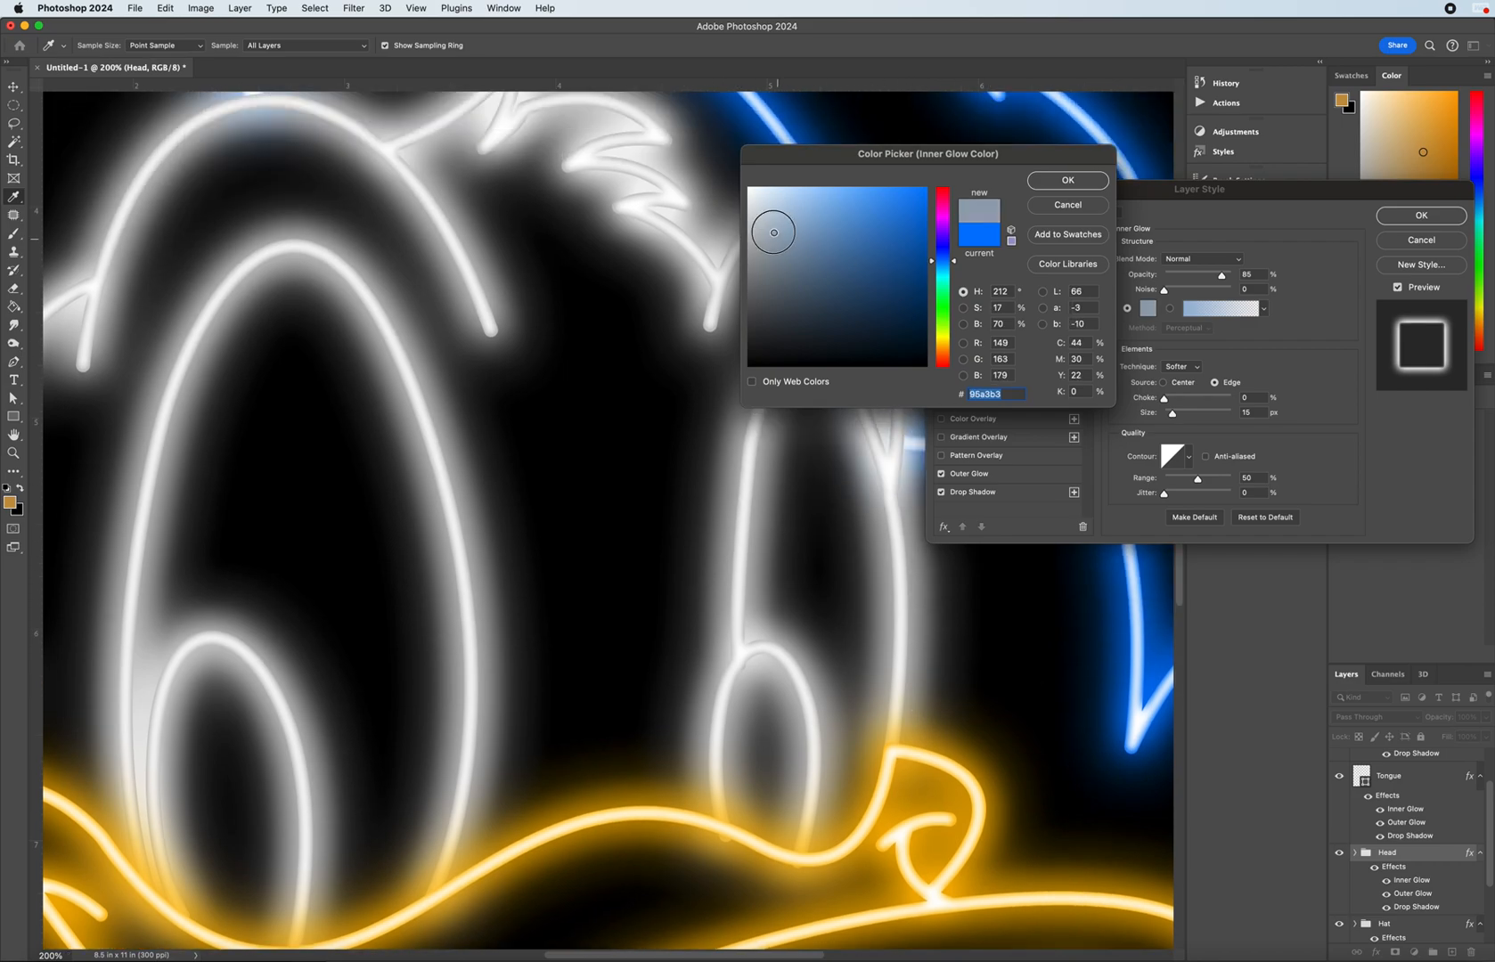
click(731, 172)
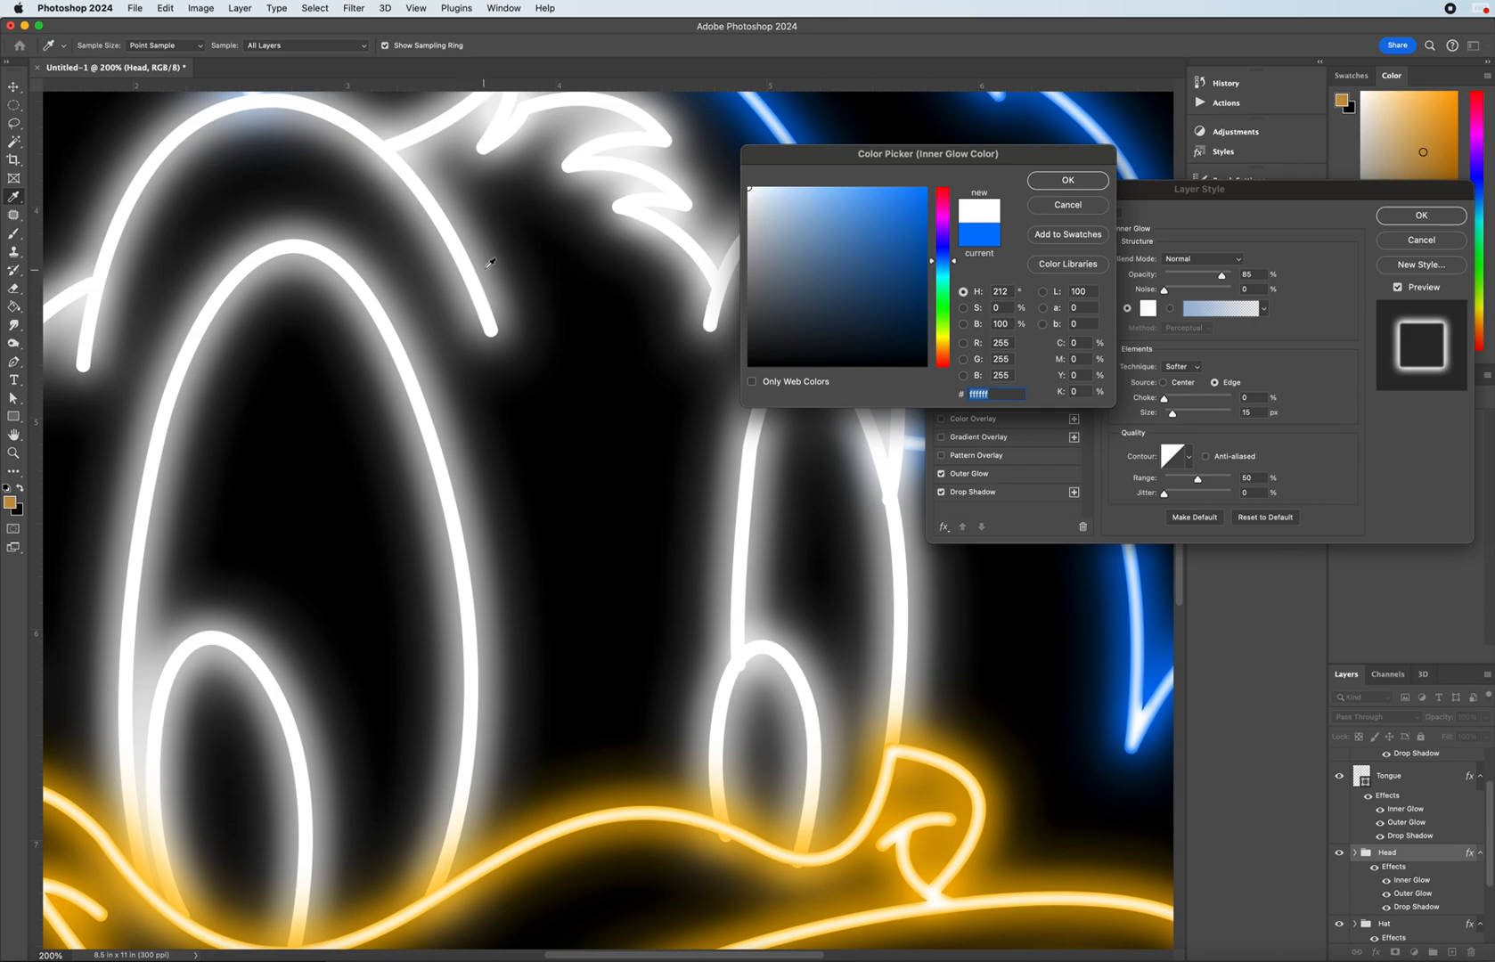
- Set the Head group's Inner Glow colour to light grey c1c1c1 and apply the recoloured effects
click(778, 234)
drag(779, 233, 732, 227)
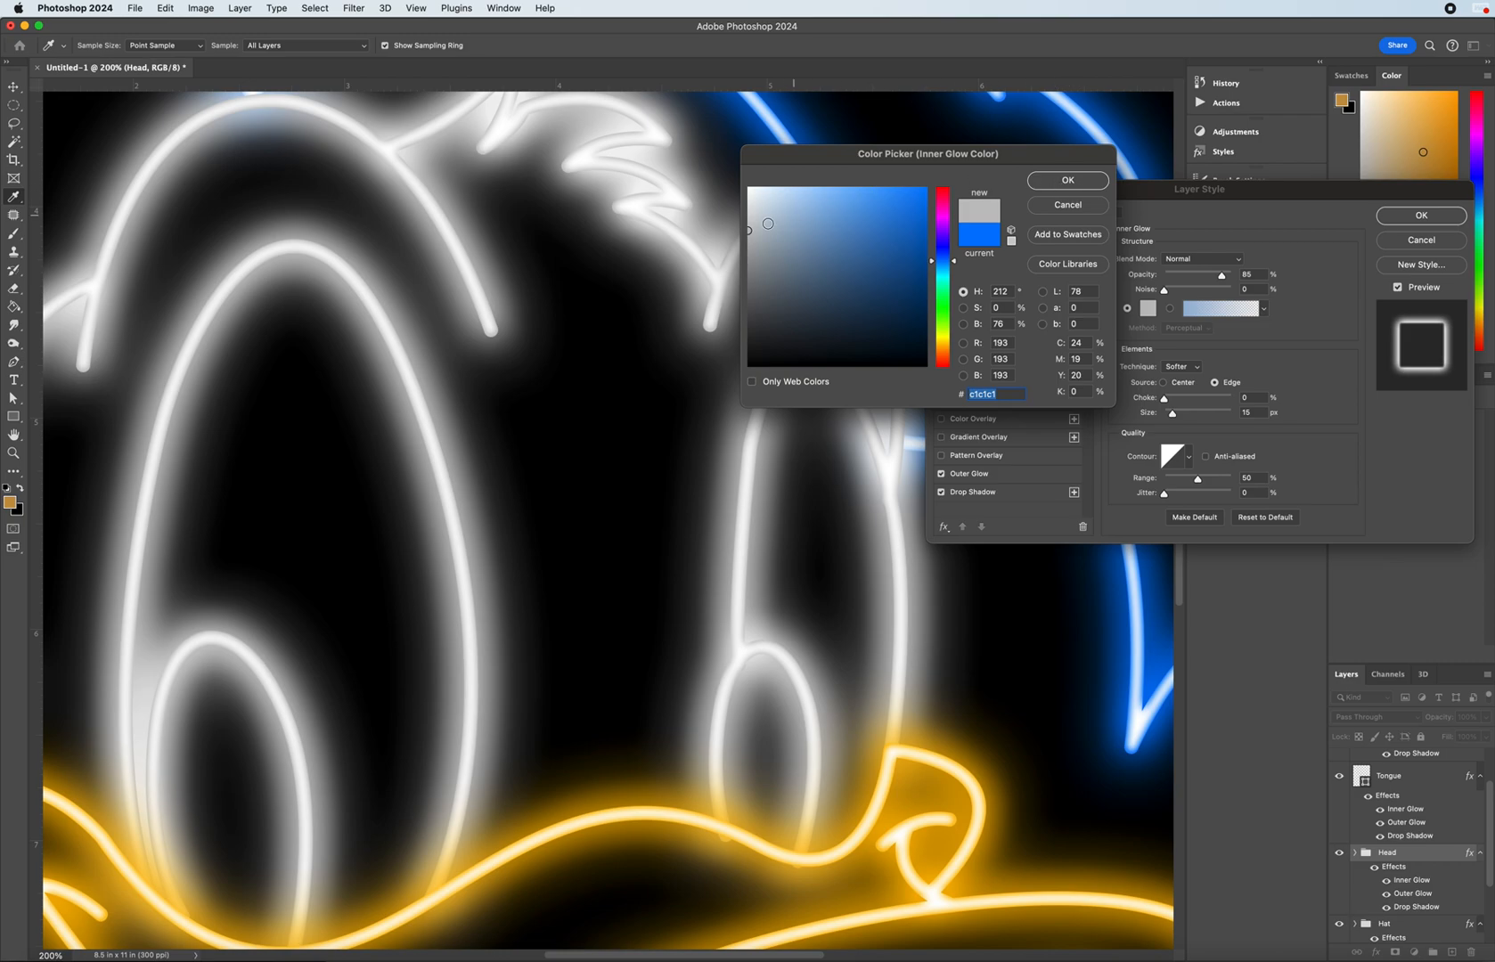
click(1068, 182)
drag(1340, 202, 1216, 201)
click(1291, 216)
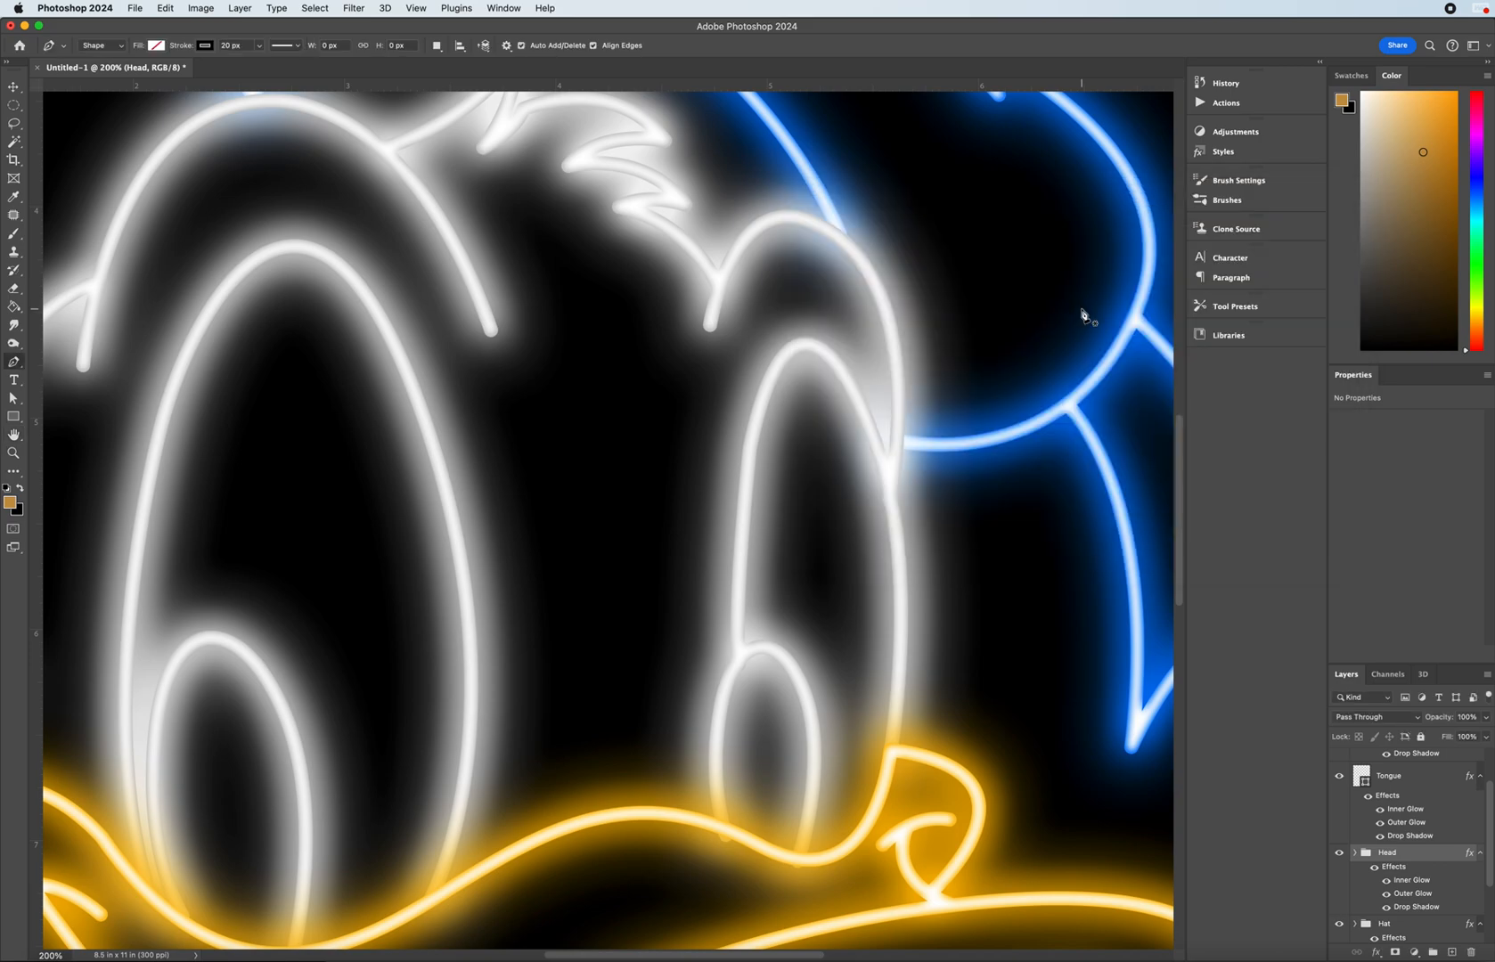
key(super+minus)
key(super+minus)
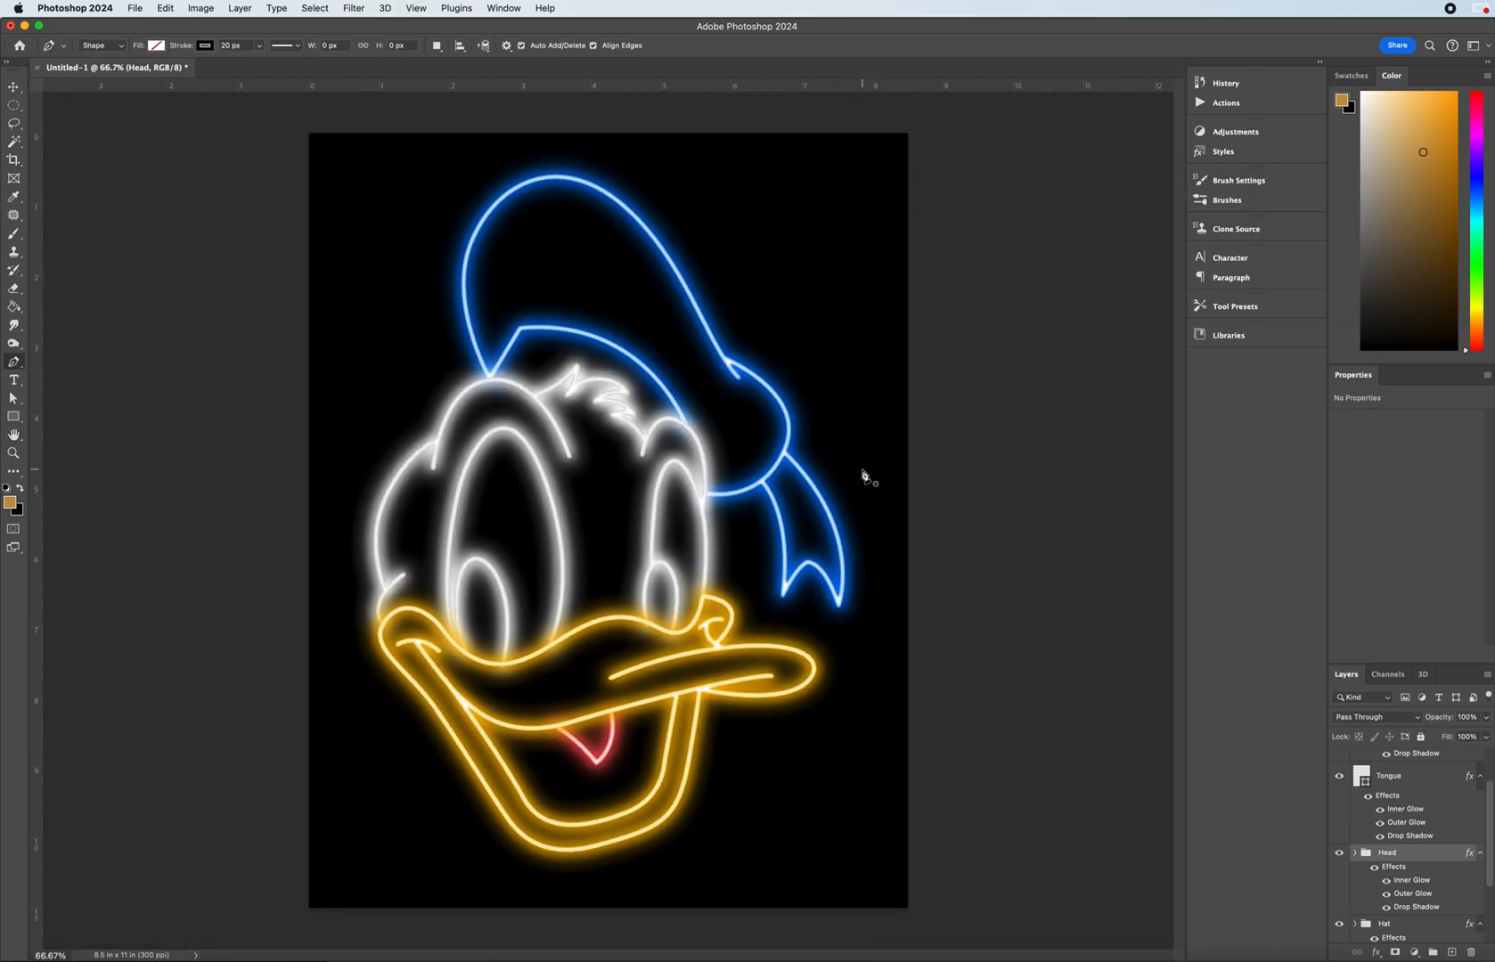
- Try the Bill group beneath the Tongue layer, and return it to the top of the layer stack
scroll(1428, 820, up, 2)
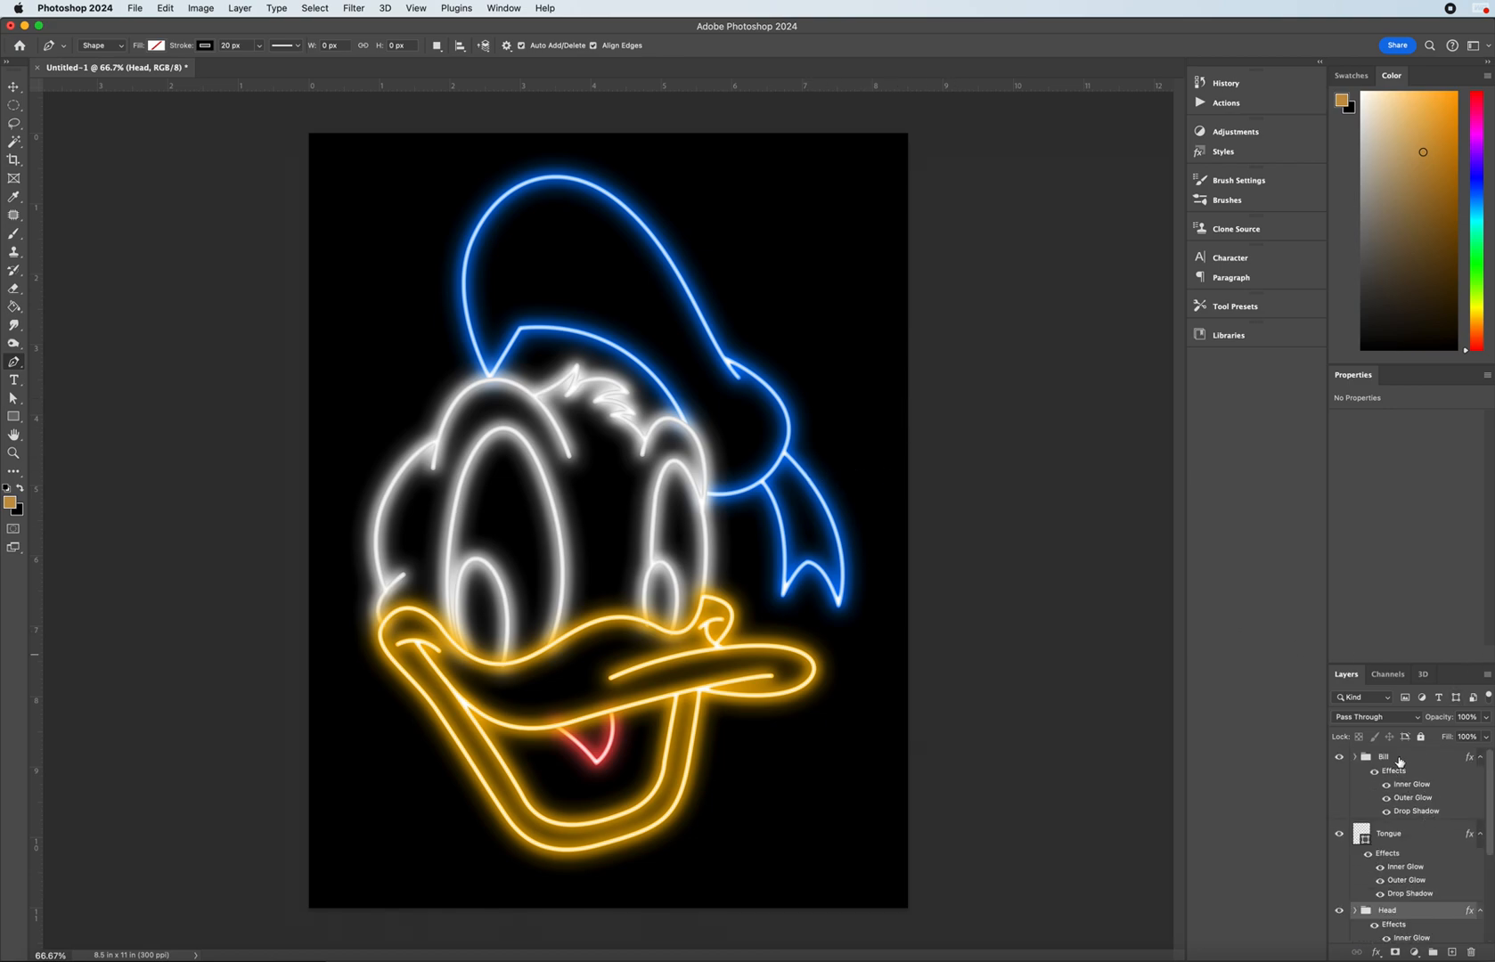
drag(1396, 760, 1405, 901)
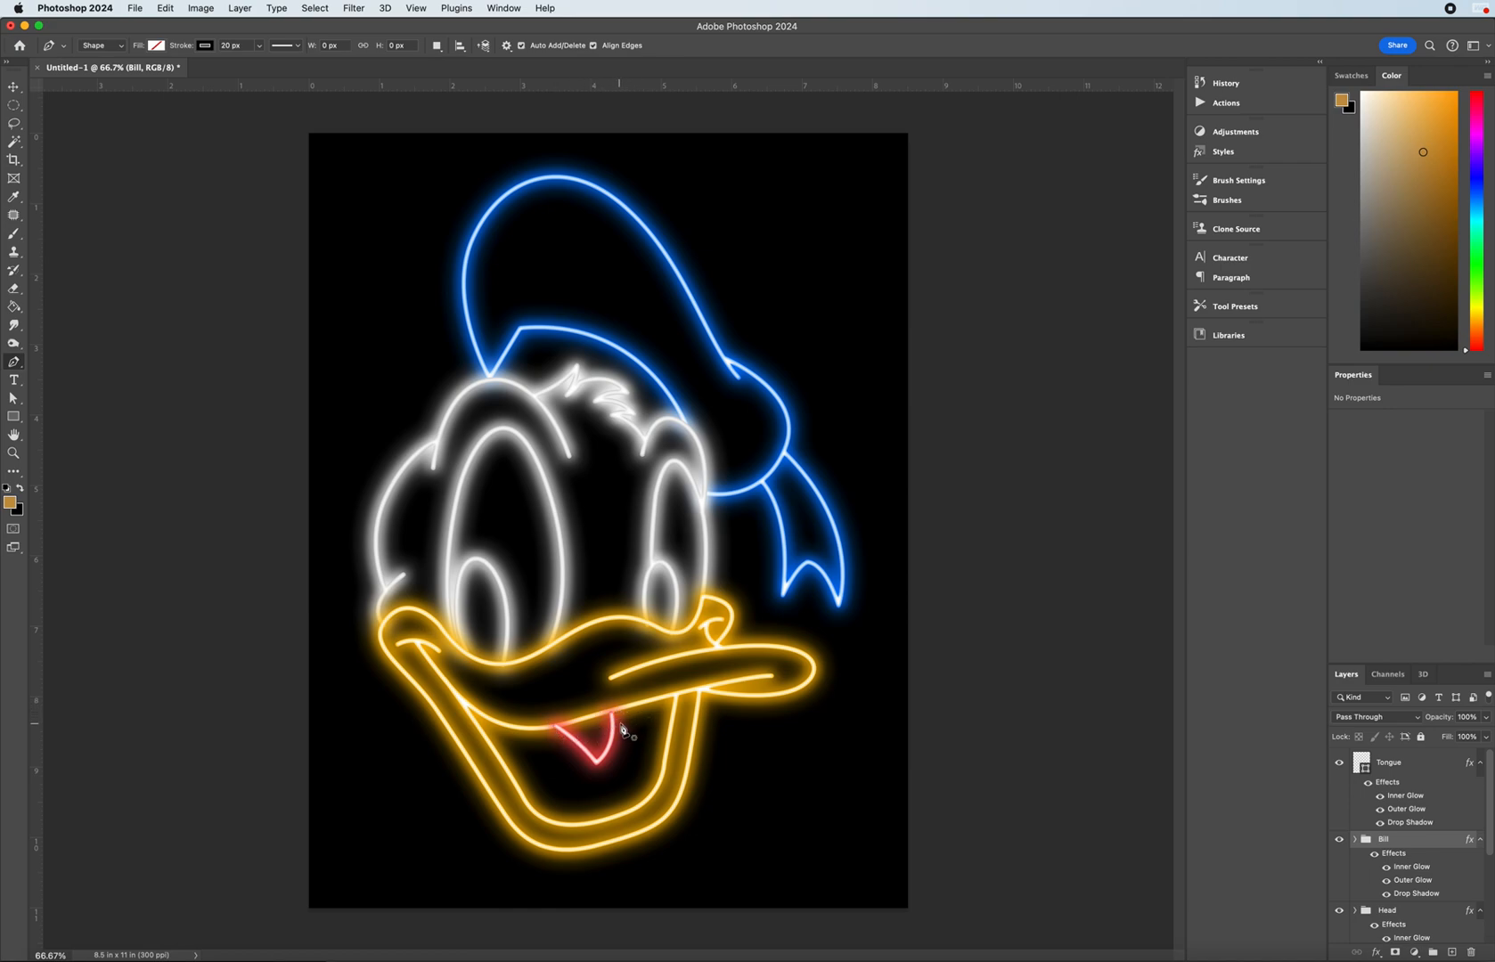
drag(1400, 843, 1394, 757)
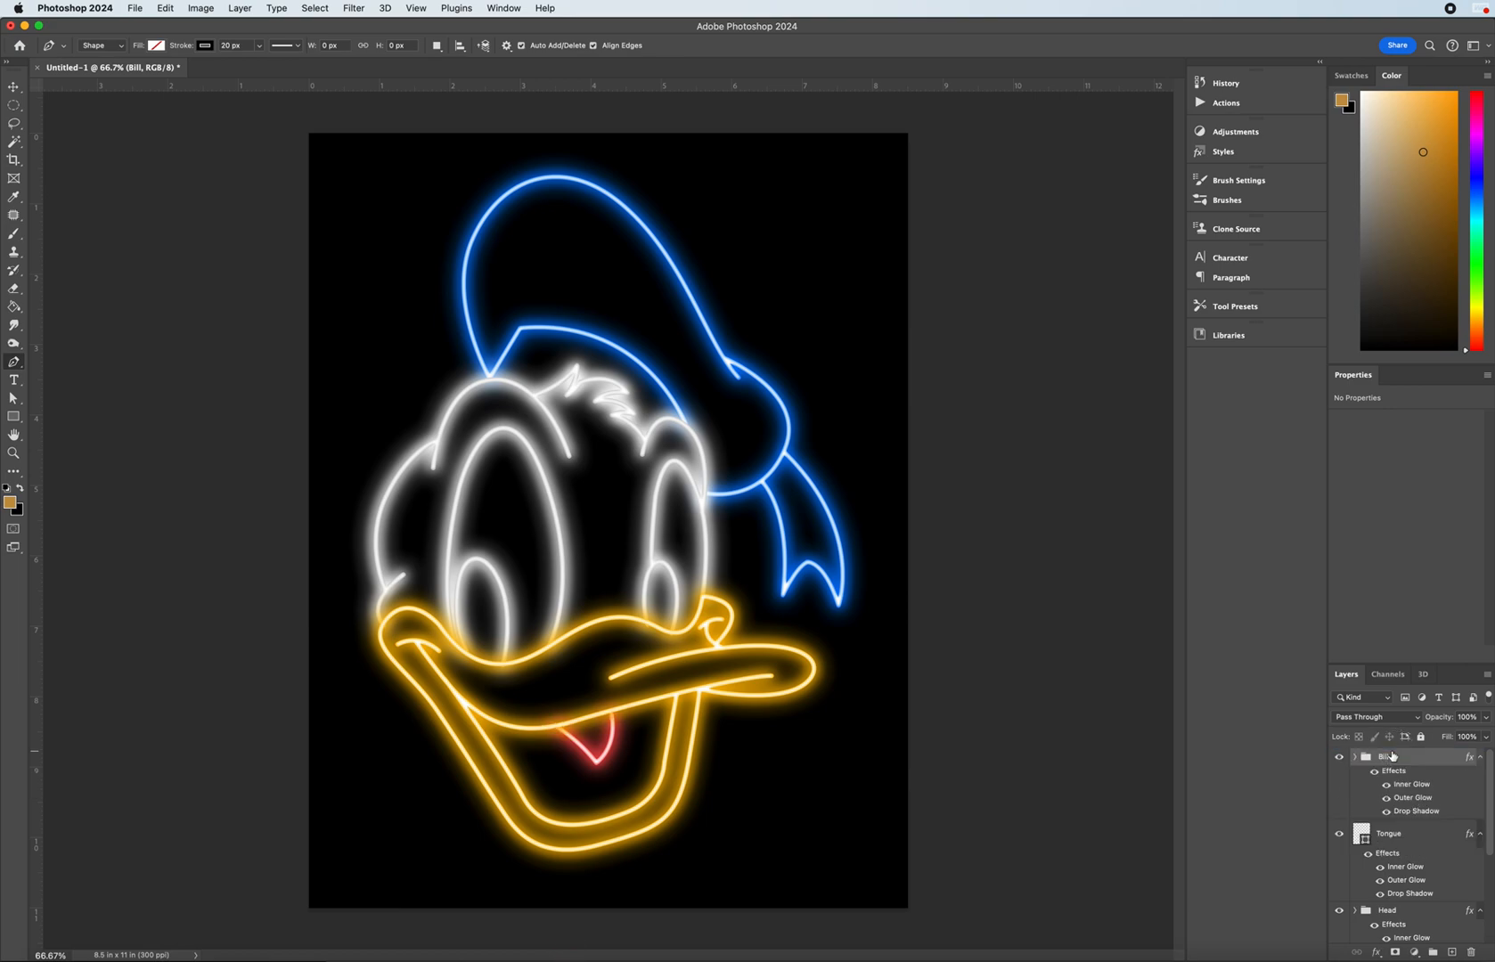
- Try the Head group above the Bill group, and place it between the Bill group and the Tongue layer
scroll(1405, 837, down, 3)
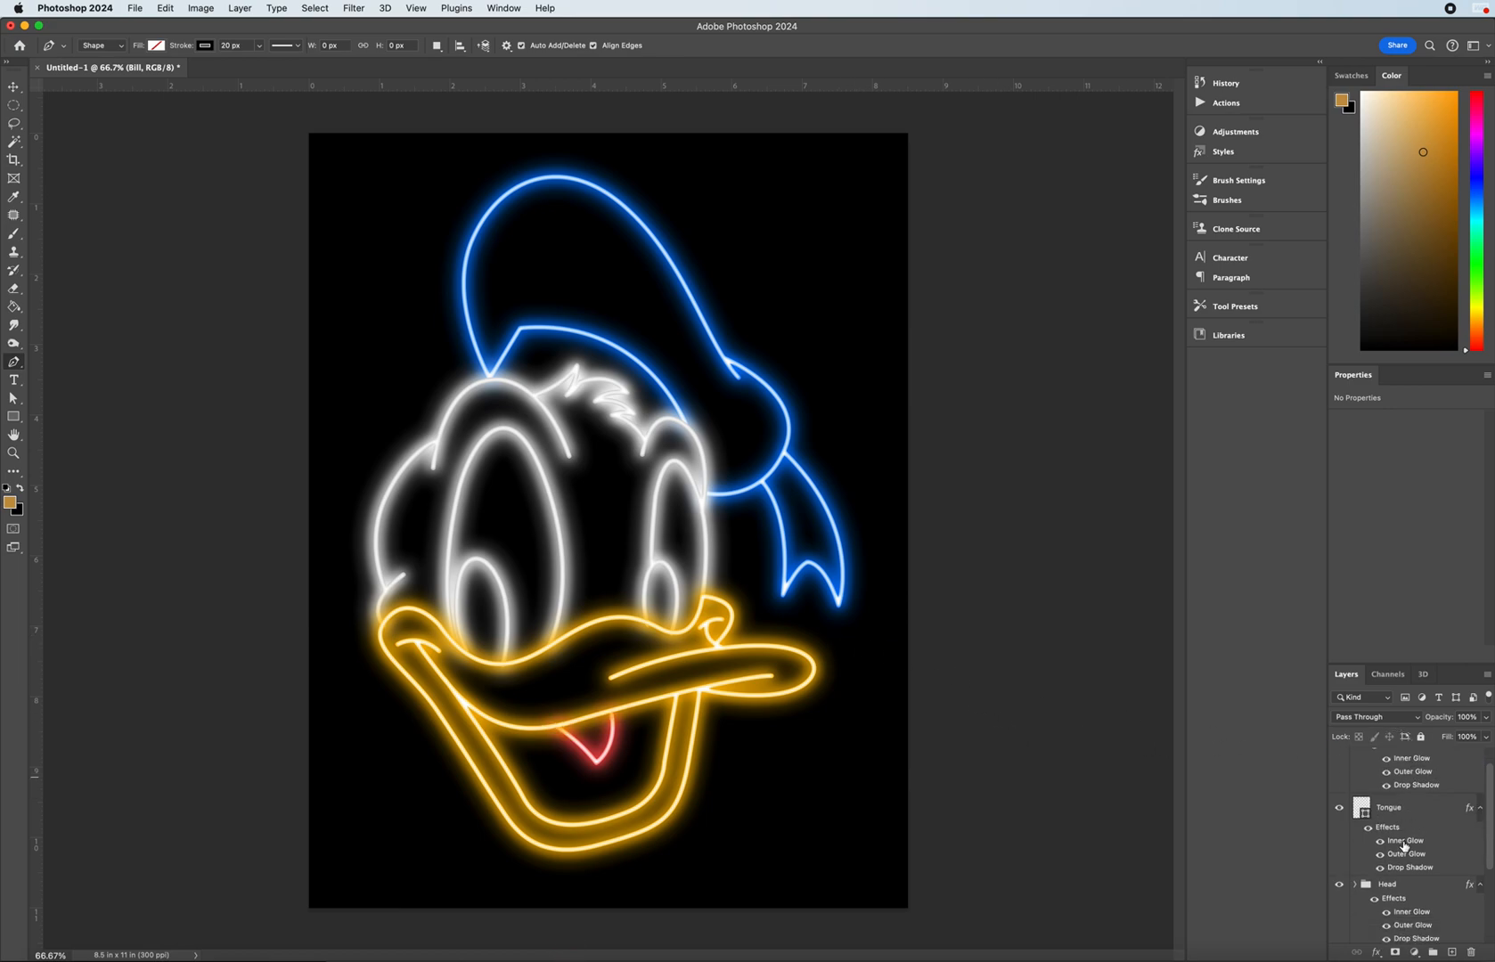
scroll(1405, 847, down, 1)
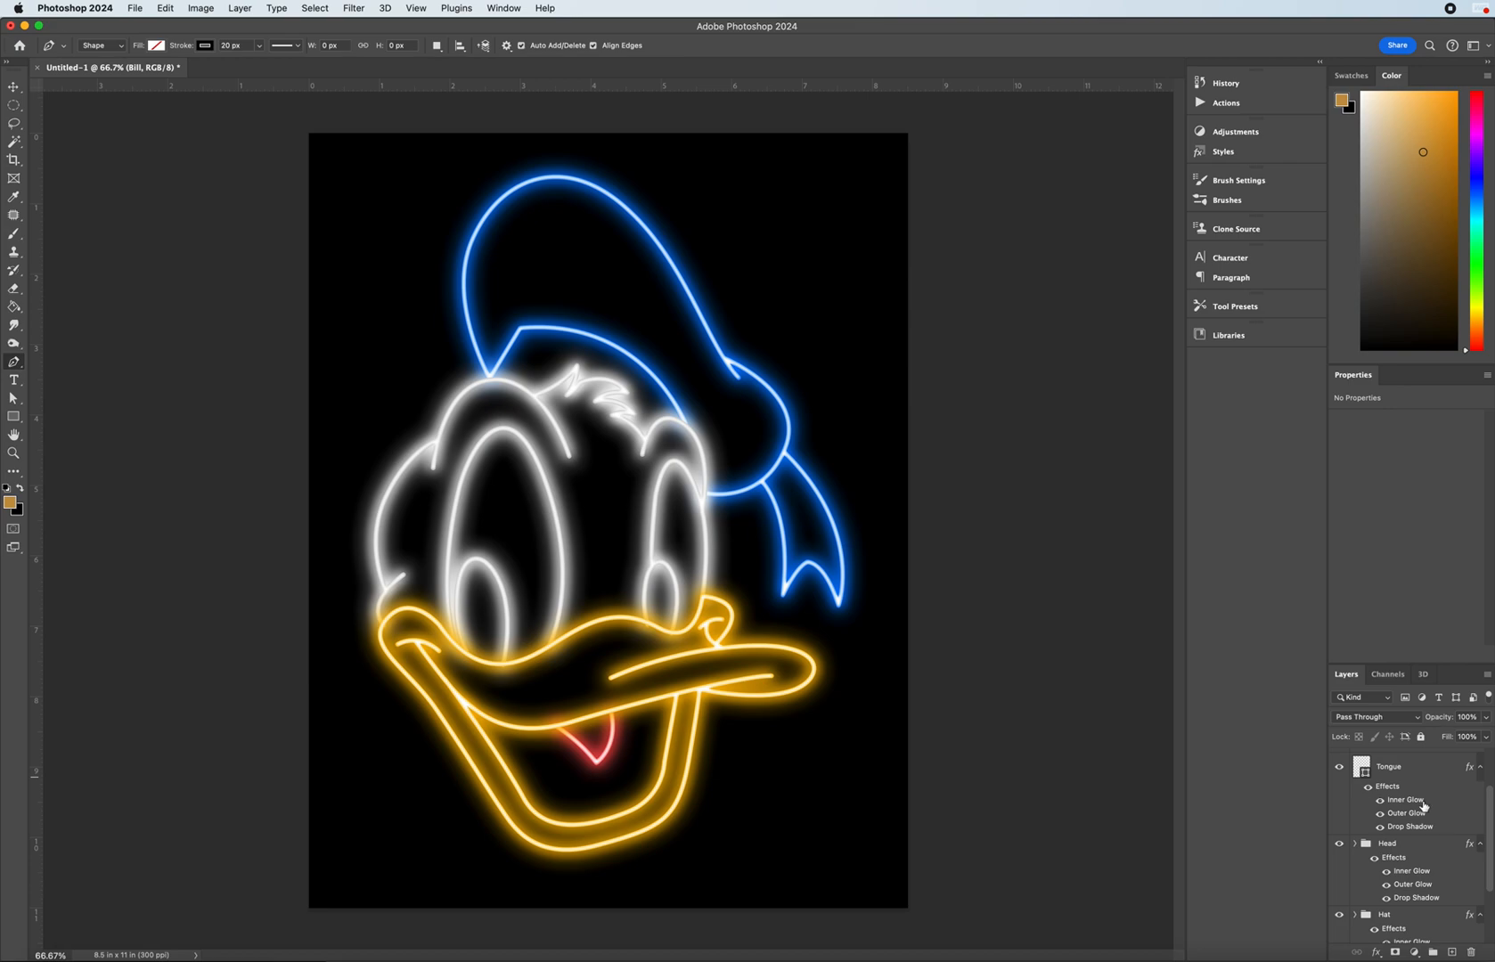
drag(1411, 850, 1395, 749)
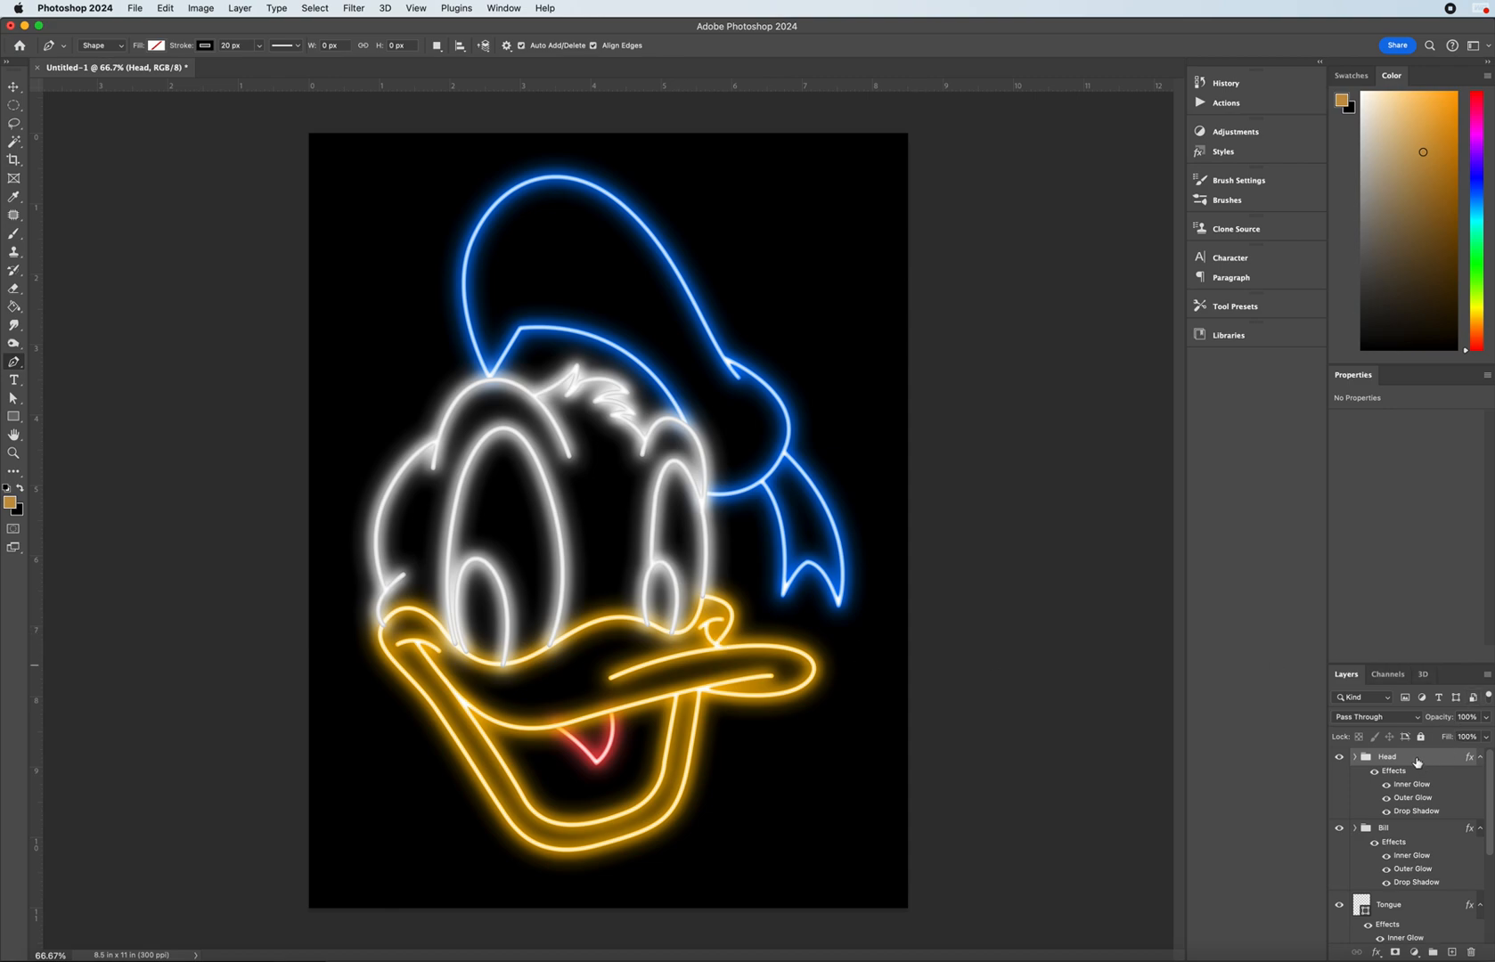
drag(1411, 763, 1412, 892)
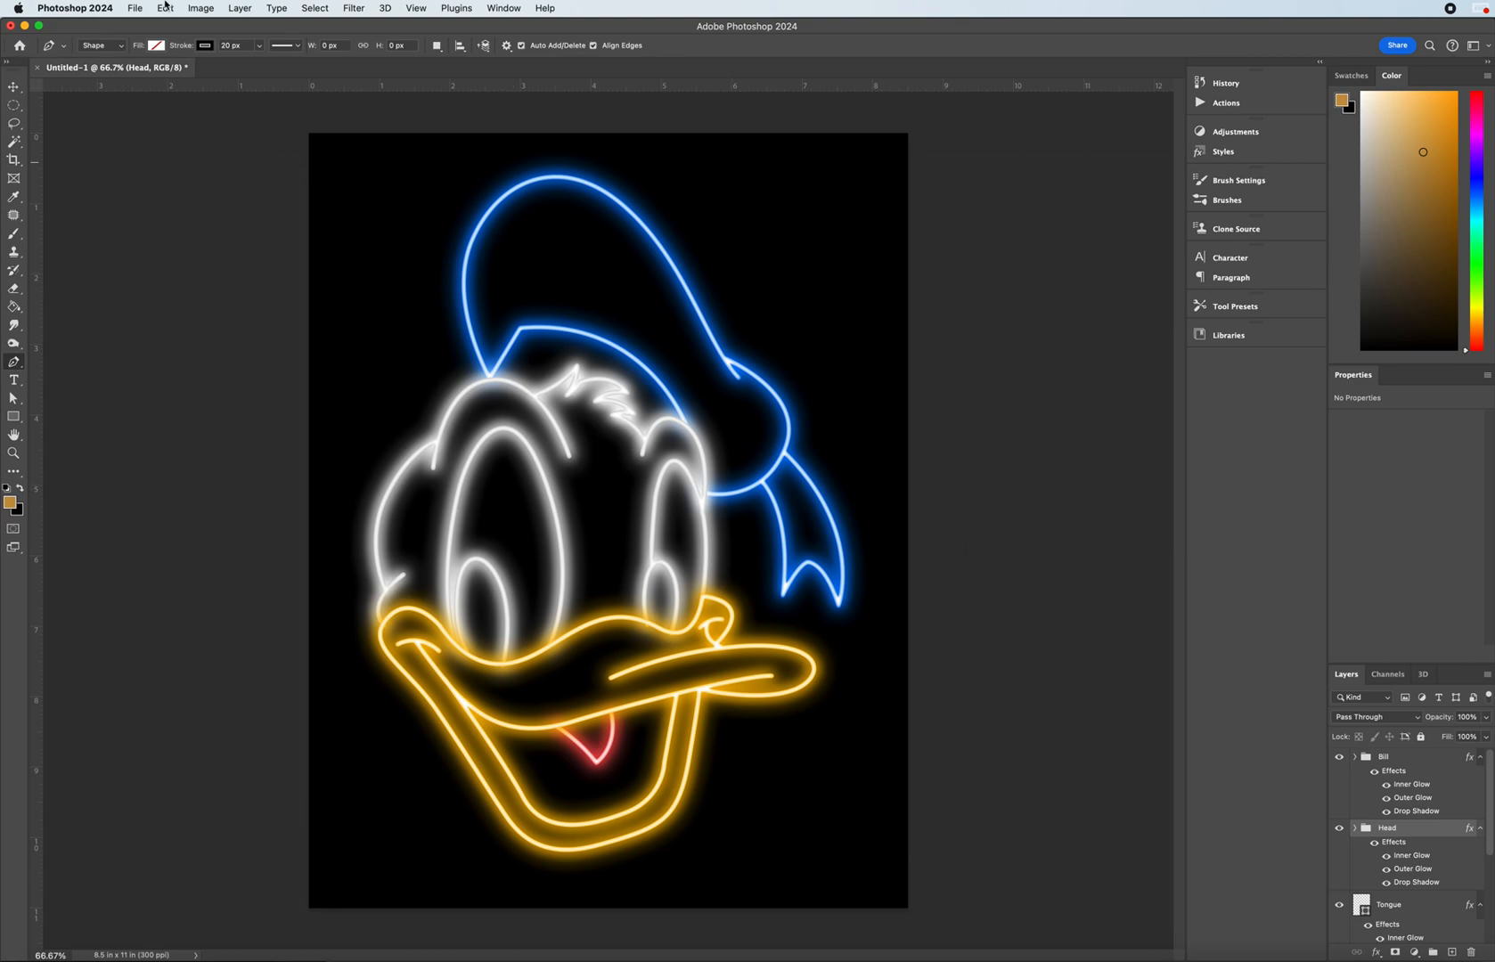
- Start saving the finished neon document
click(132, 9)
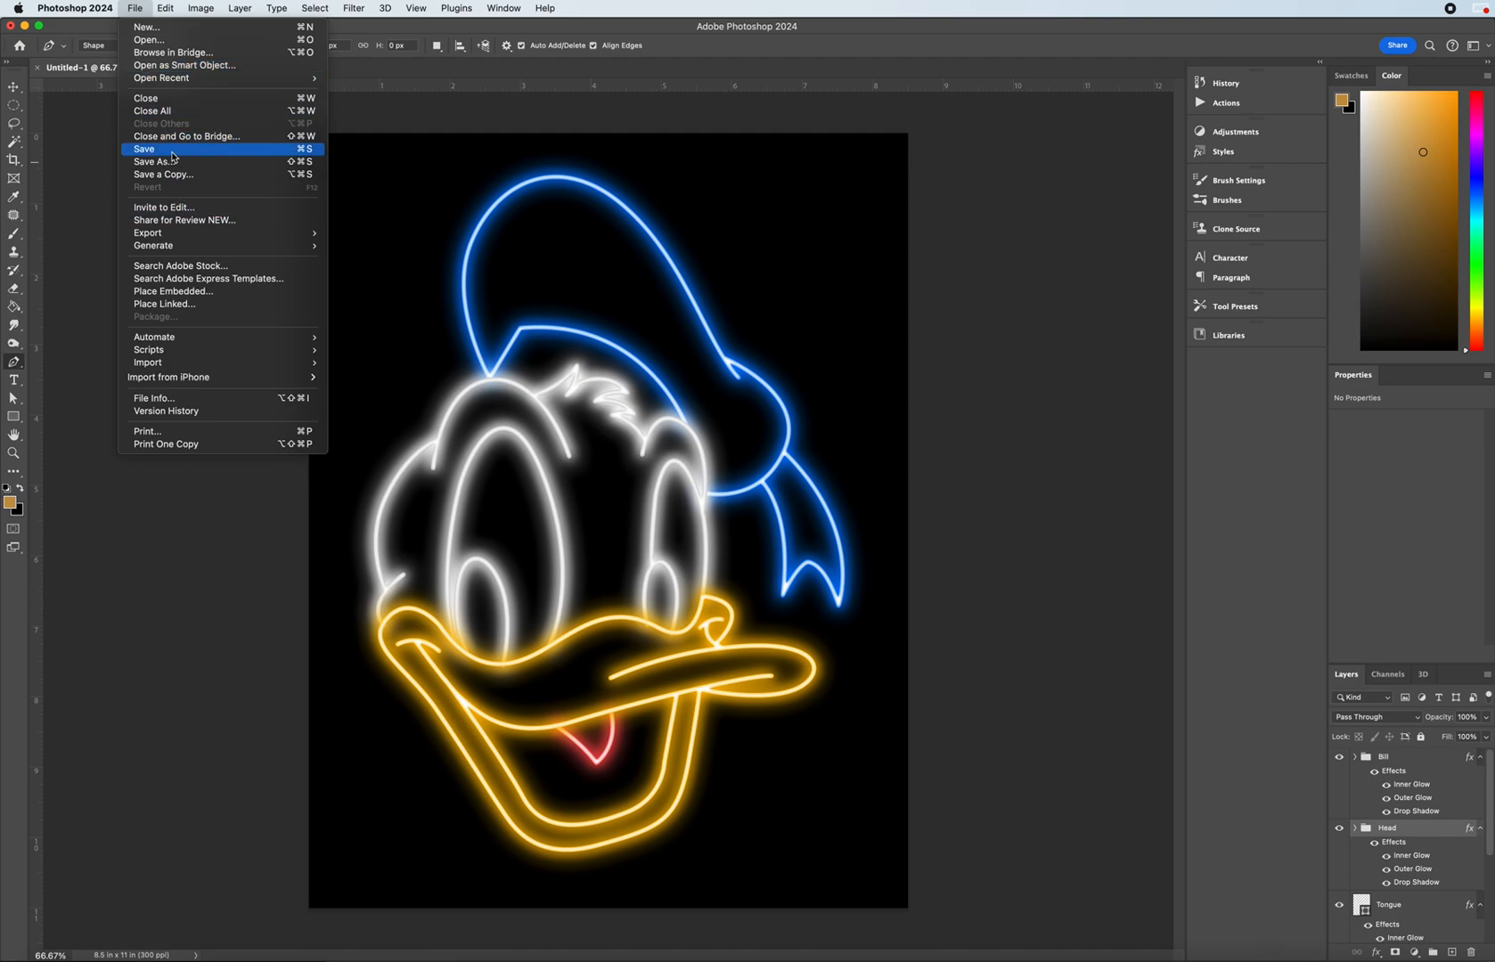